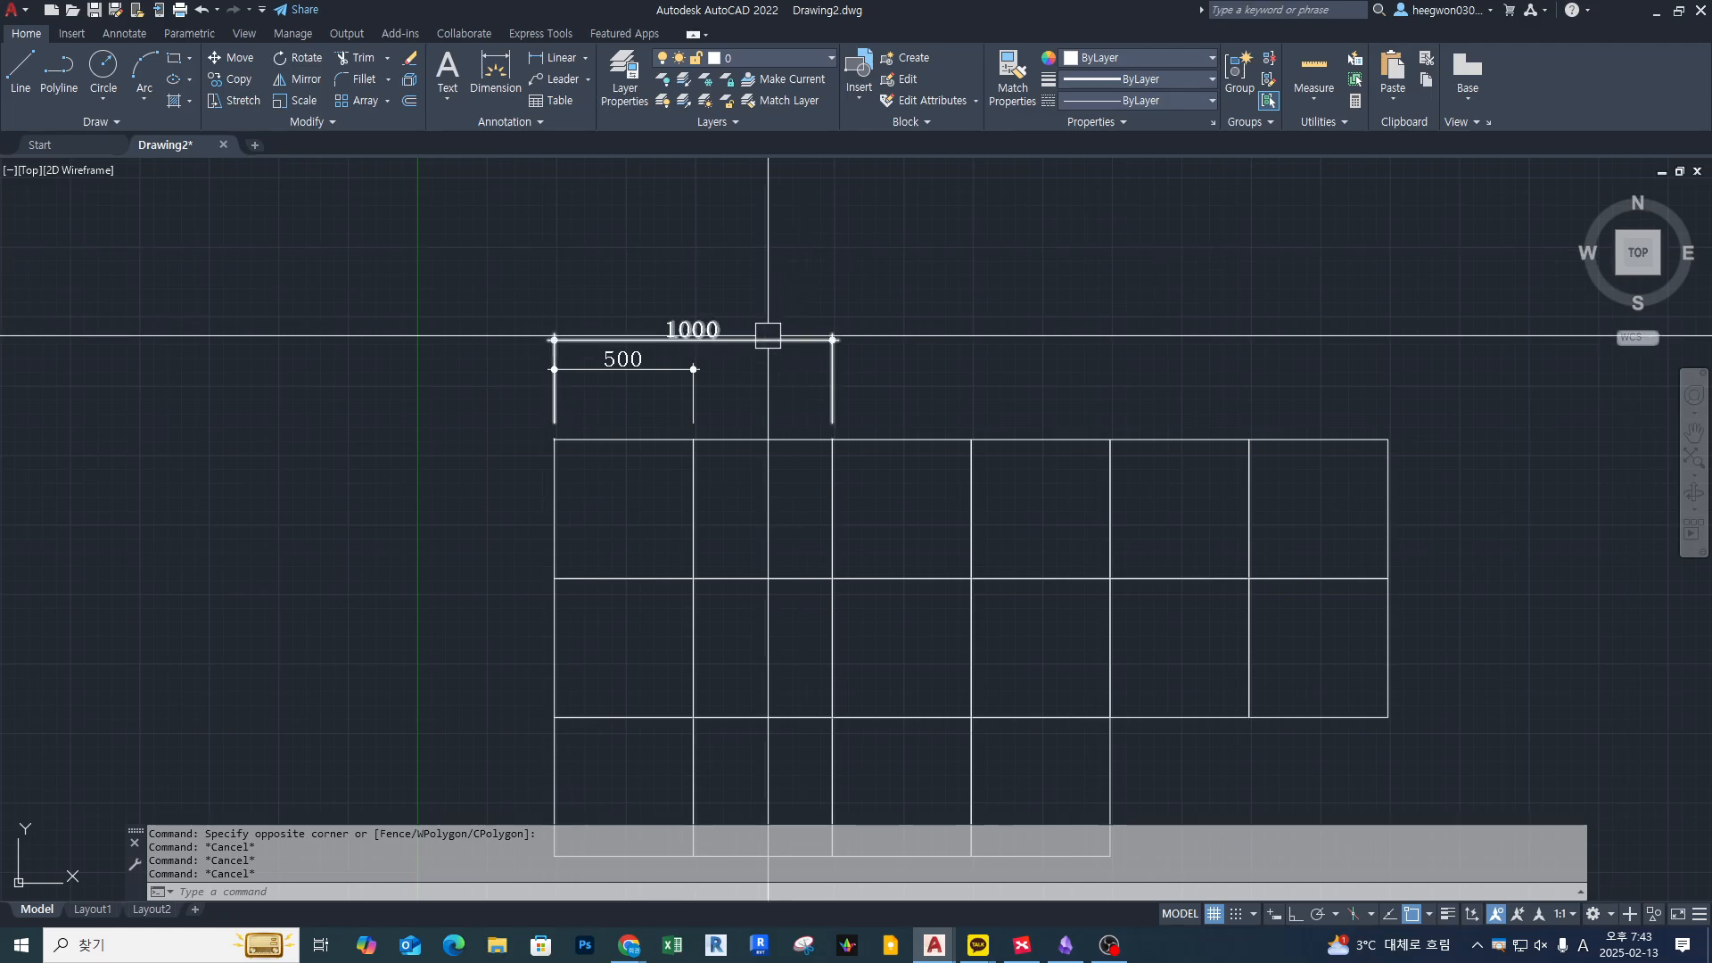
Delete the upper dimension that spans the first two cells along the grid's top edge
click(764, 339)
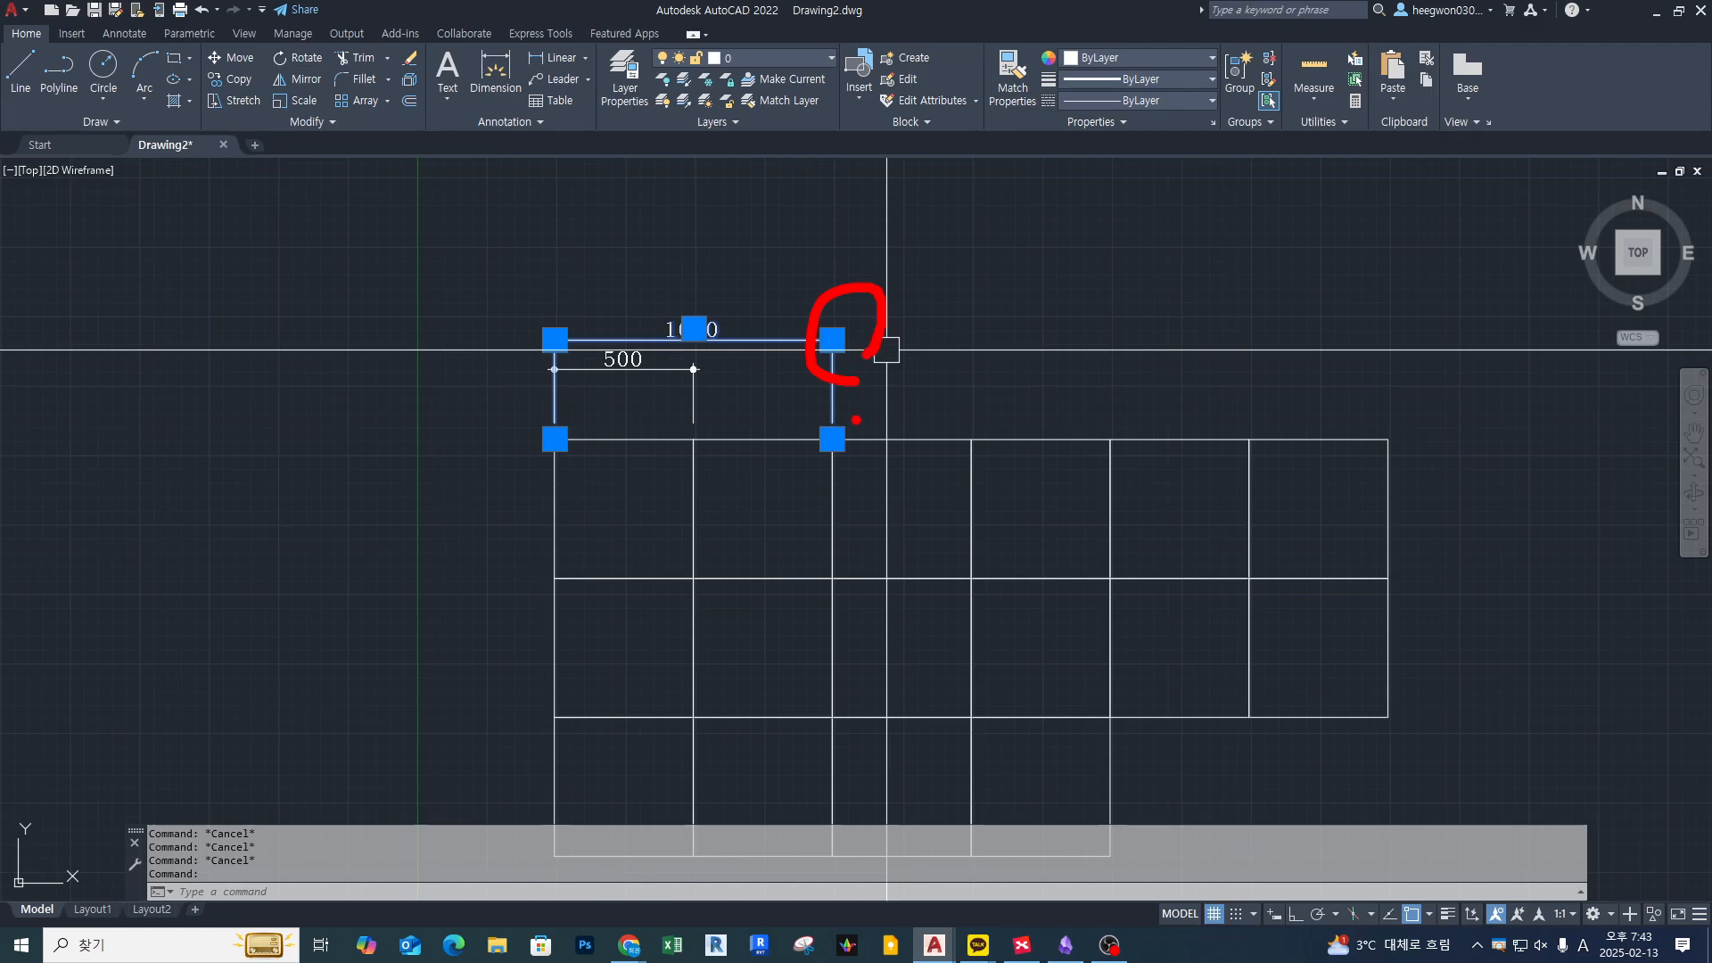
mouse_move(868, 457)
mouse_down()
mouse_move(813, 473)
mouse_move(825, 491)
mouse_up()
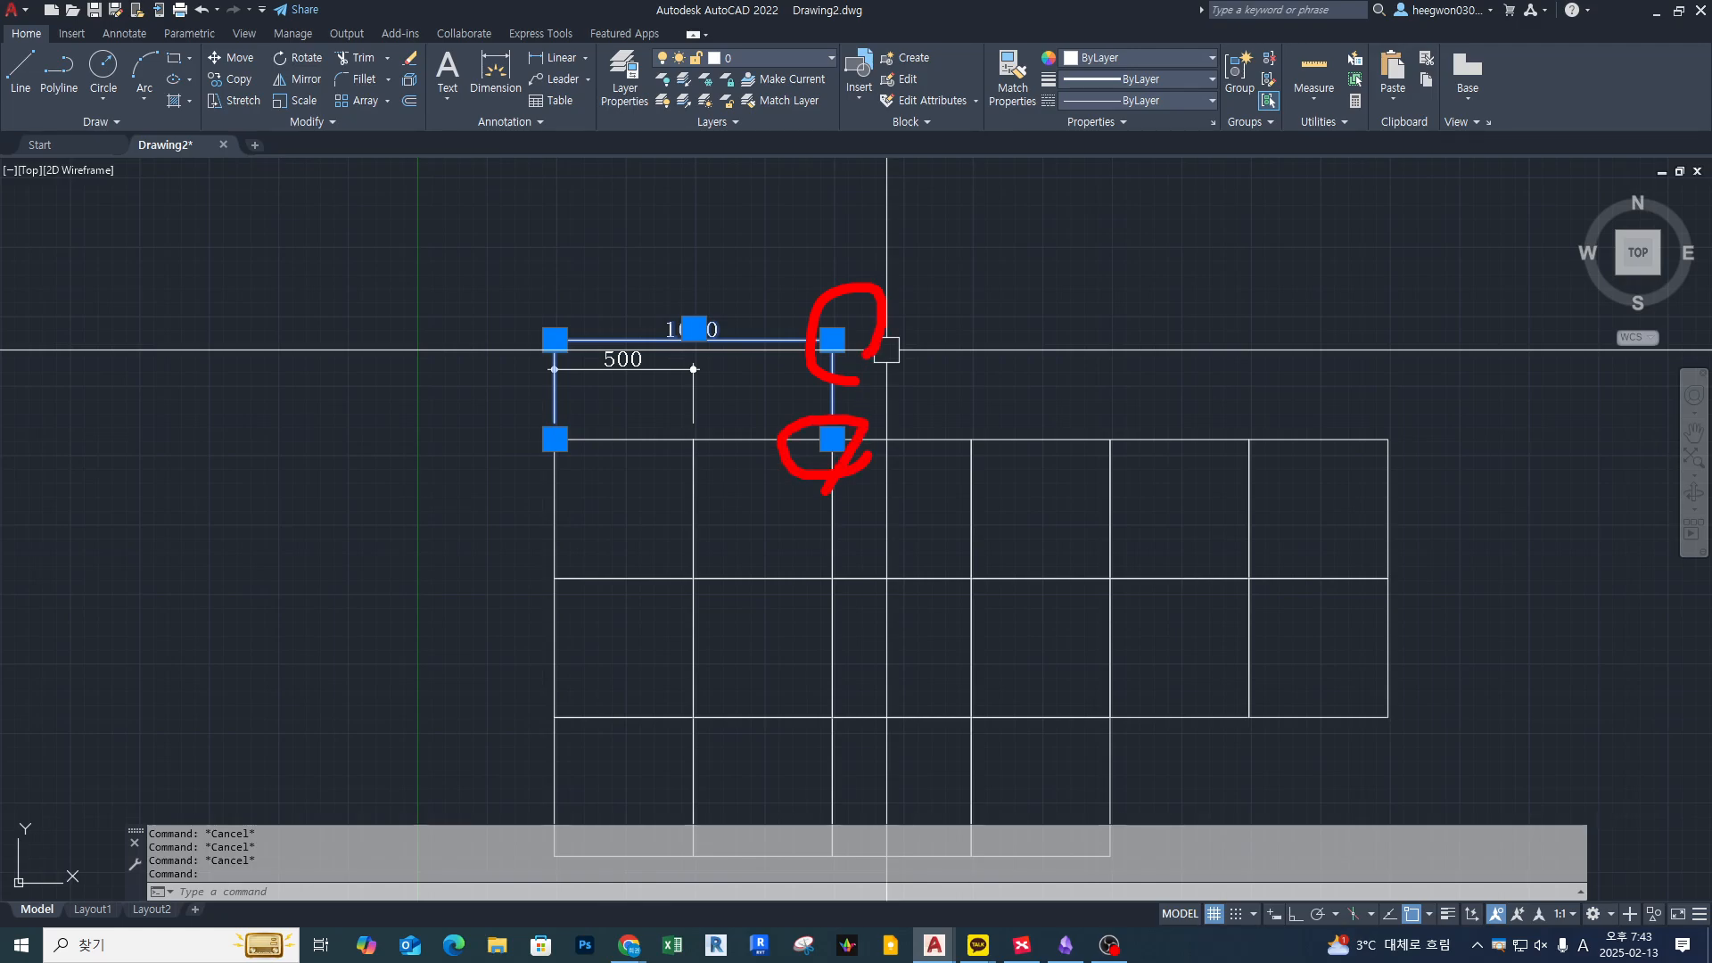
scroll(914, 393, up, 4)
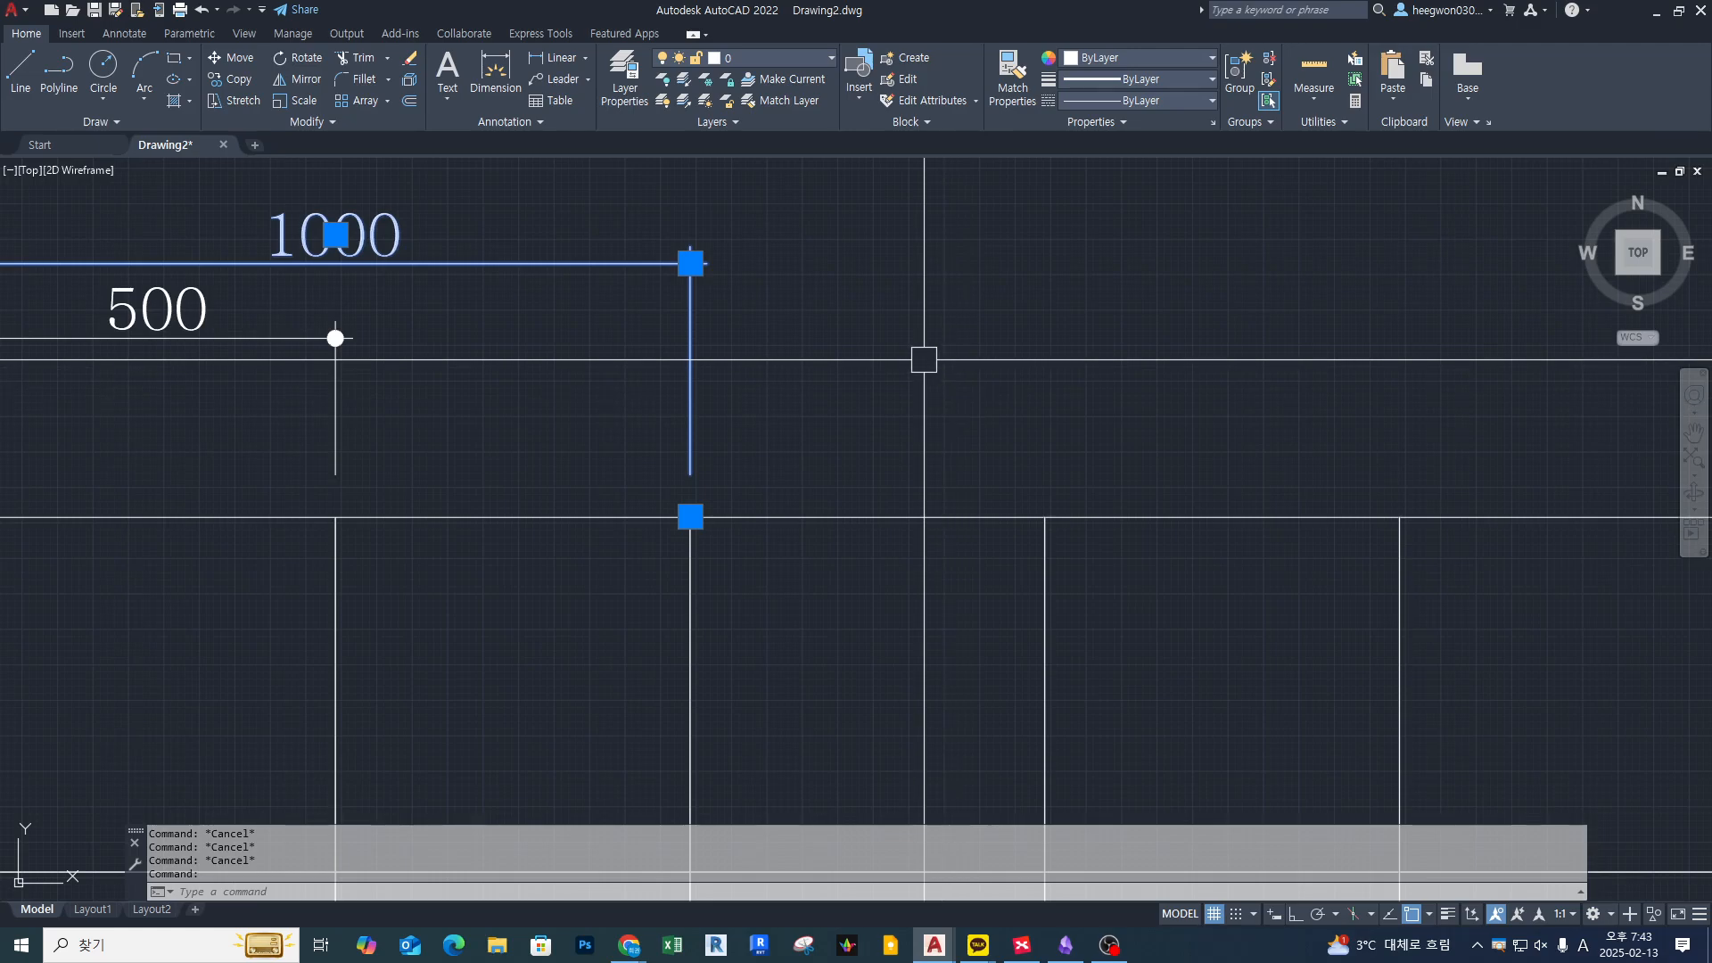
middle_drag(949, 384, 1047, 441)
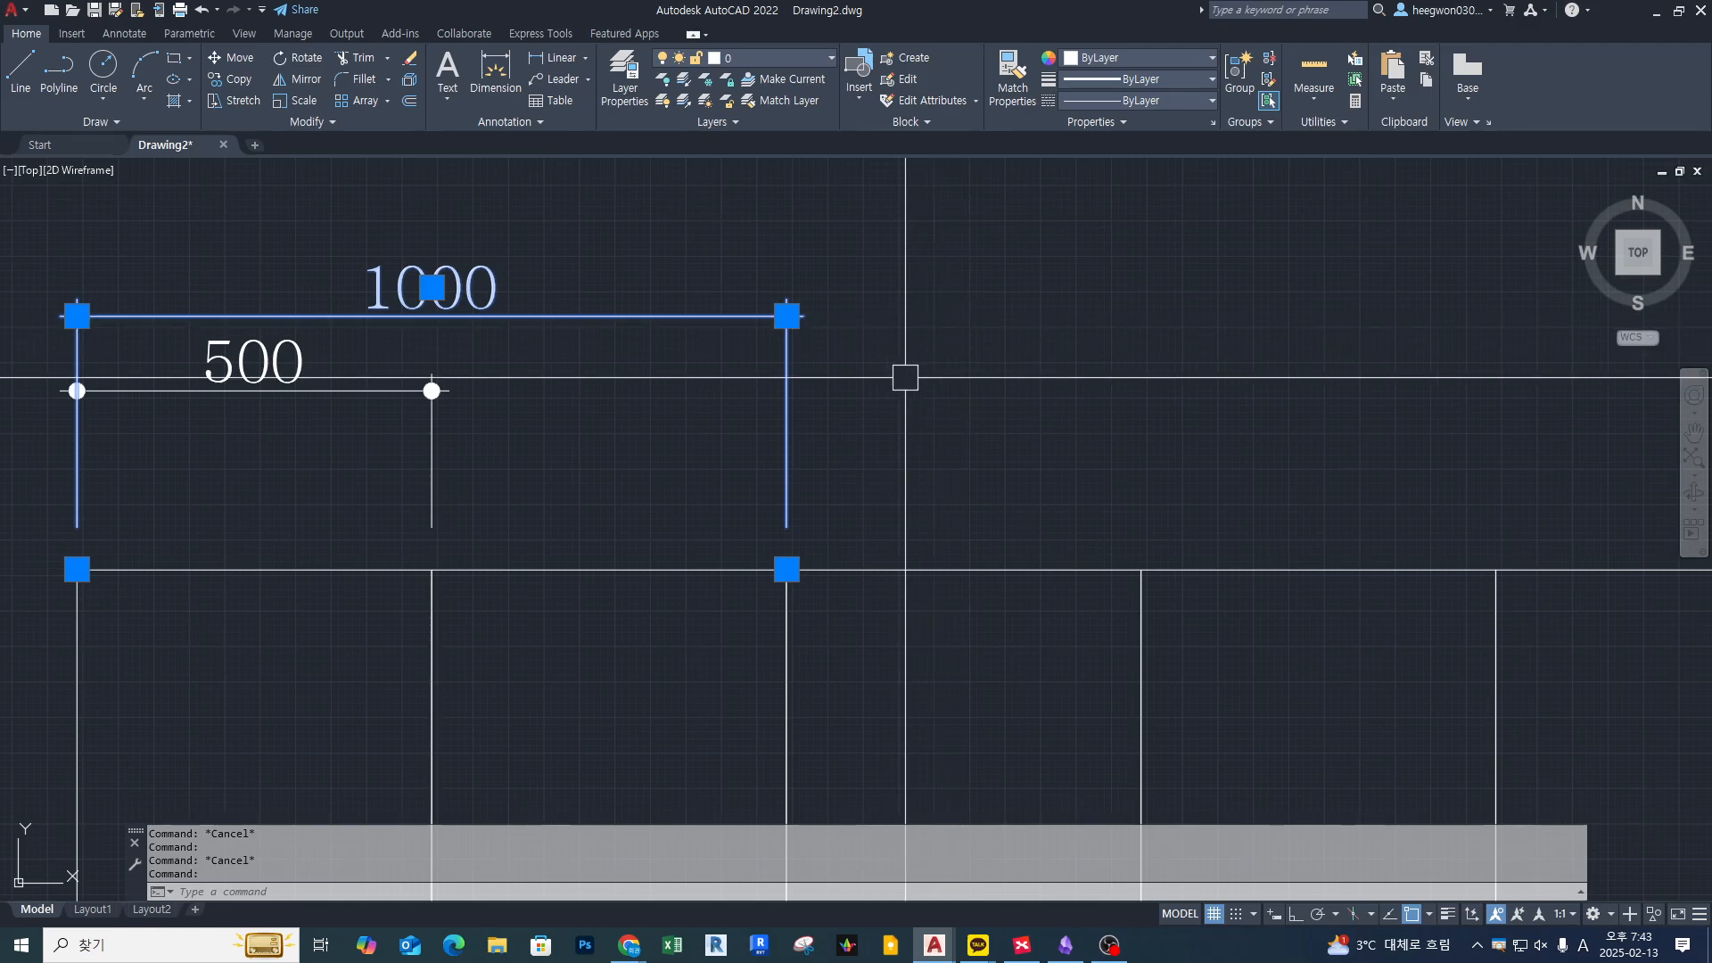
key(Delete)
Continue the first cell's dimension along the grid's top edge, one per cell for three cells, with one spanning the last two cells
click(431, 389)
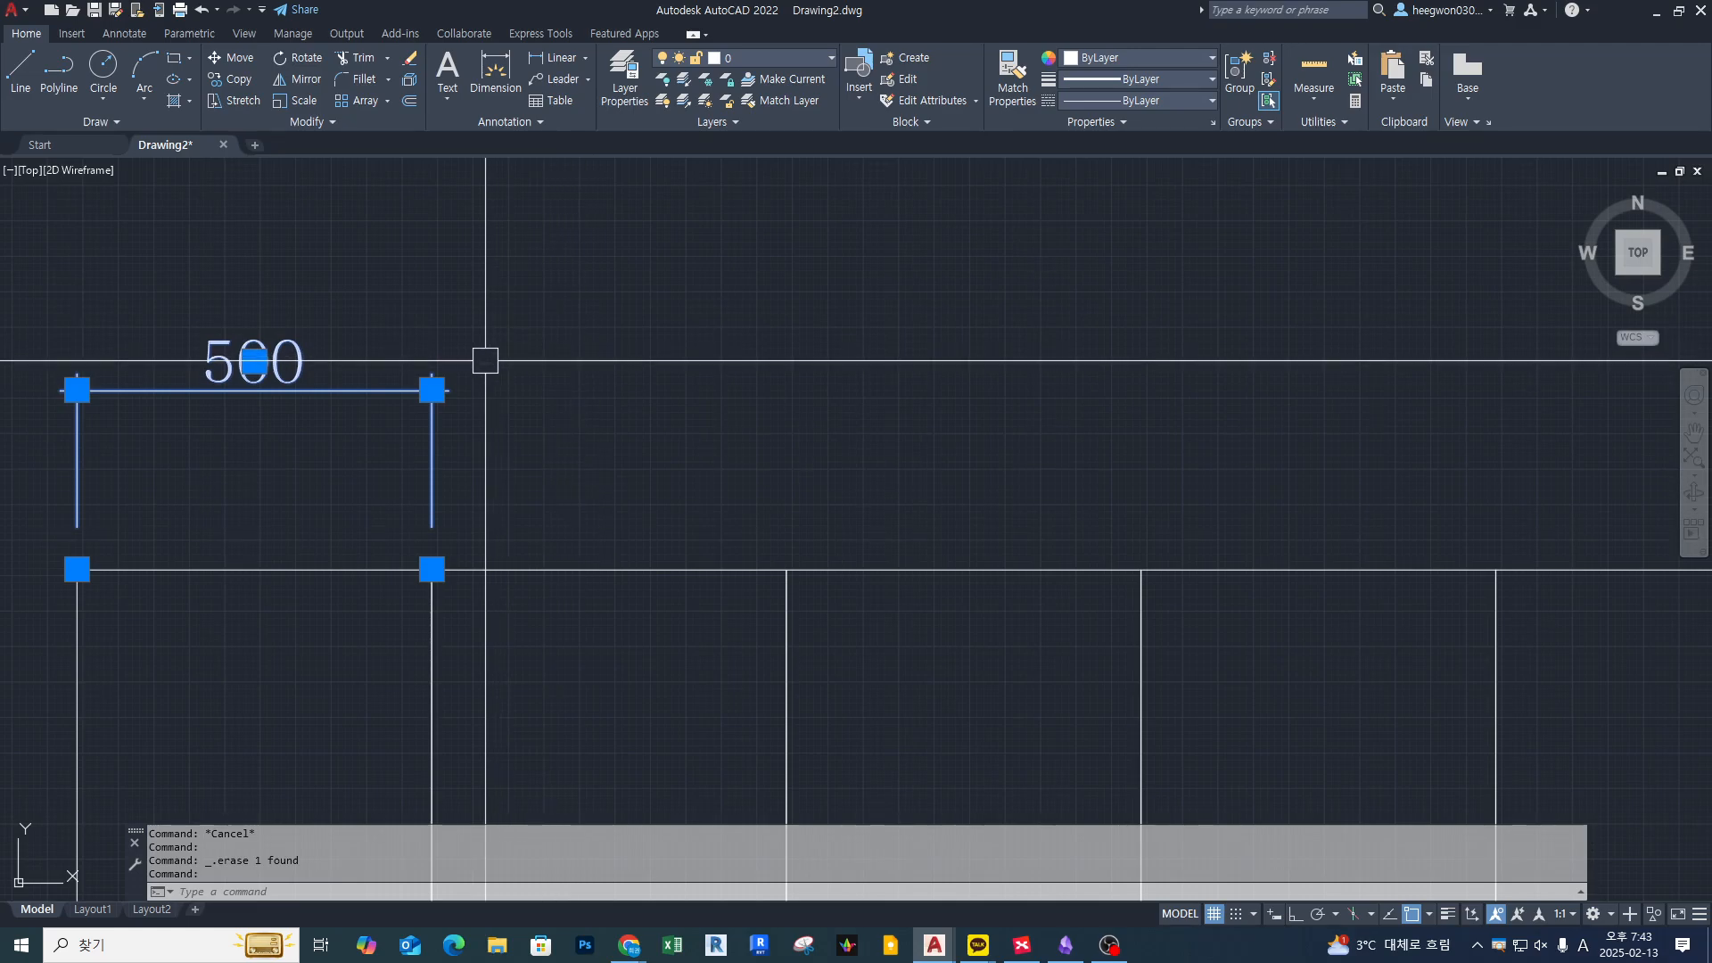
mouse_move(434, 391)
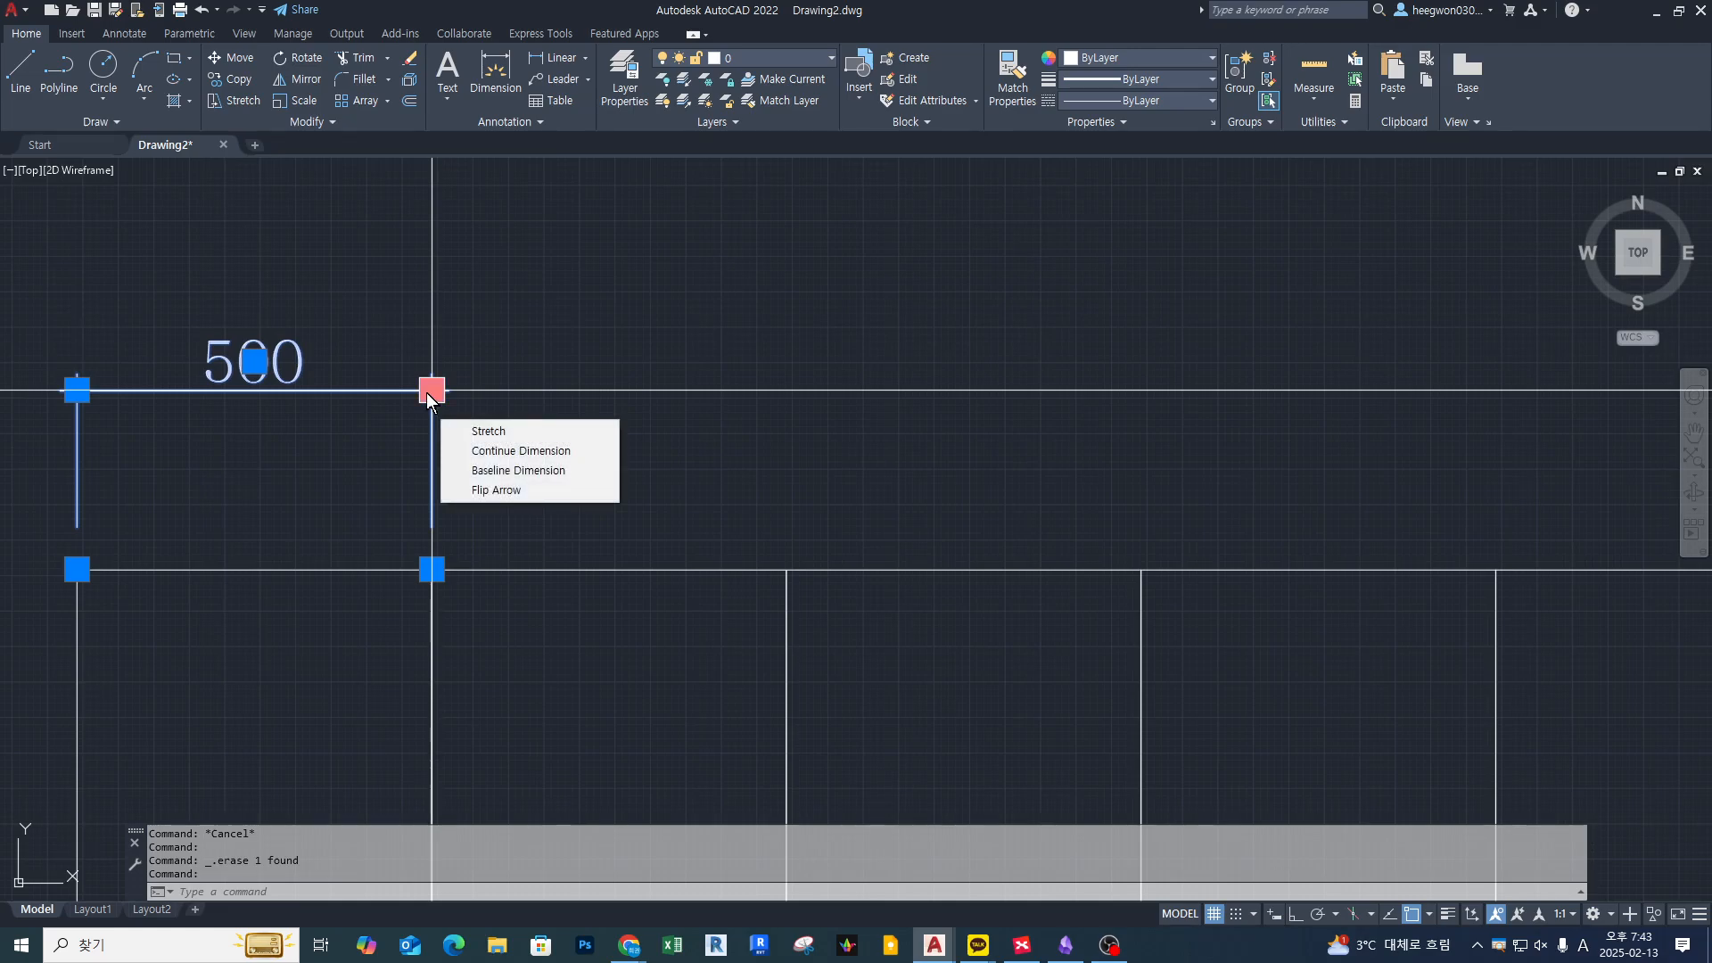
click(528, 453)
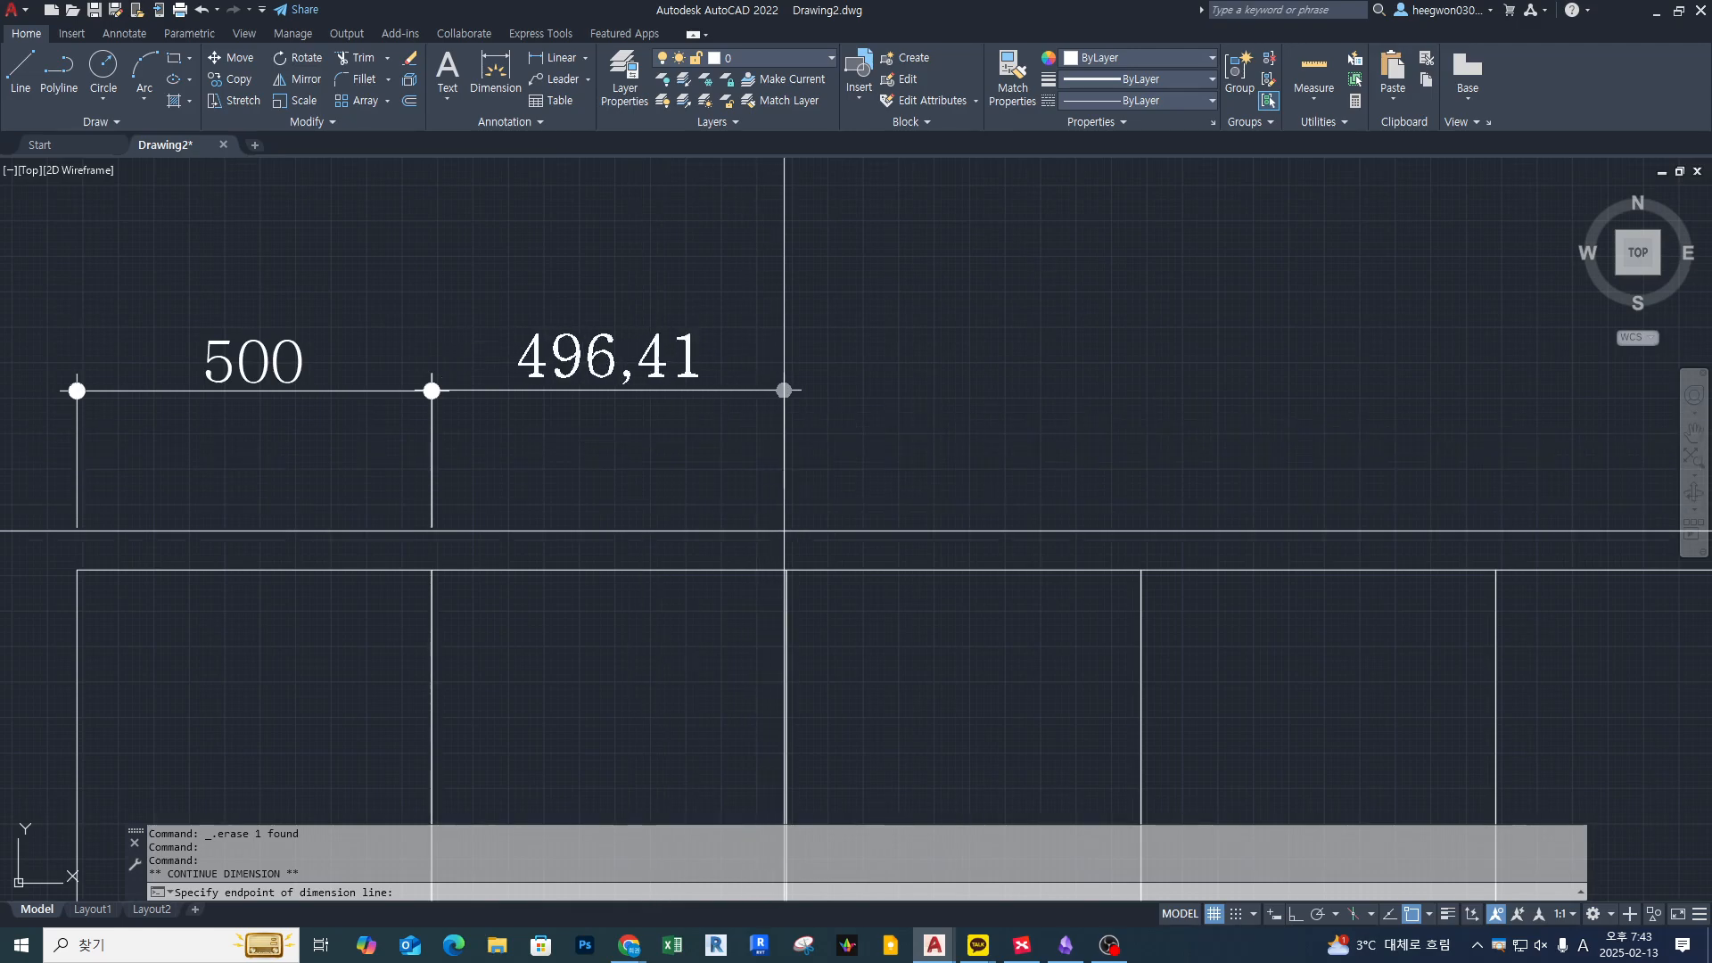
click(785, 569)
click(1141, 568)
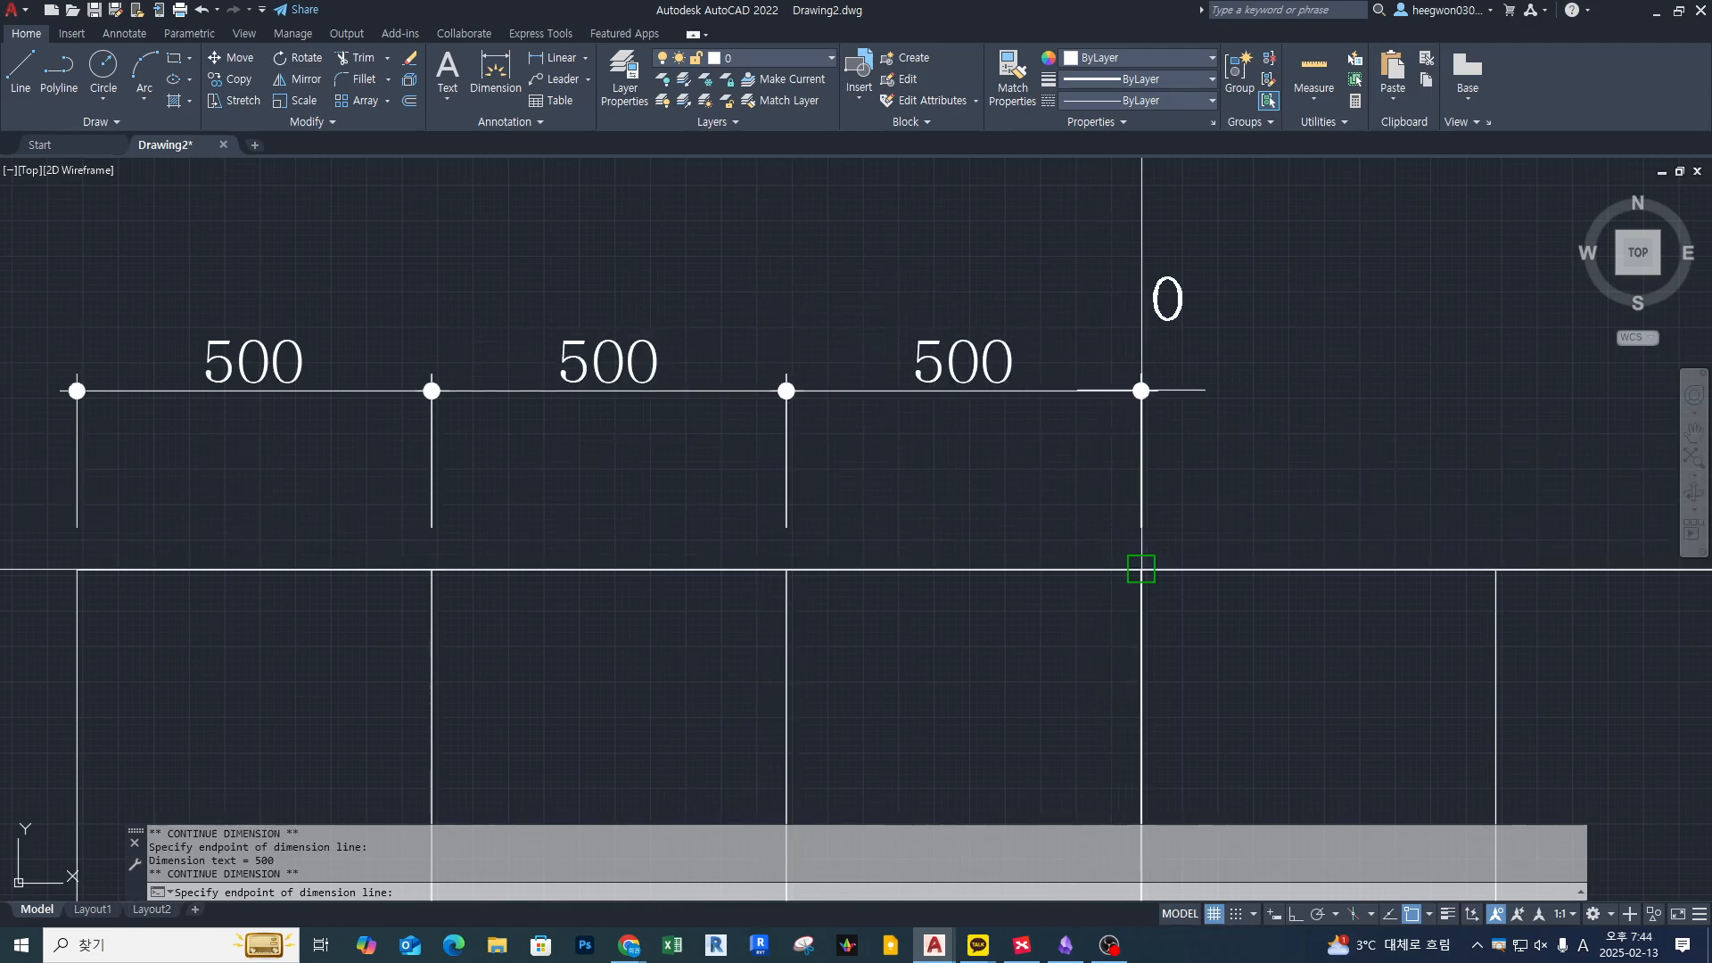
click(1495, 569)
middle_drag(1491, 548, 1218, 521)
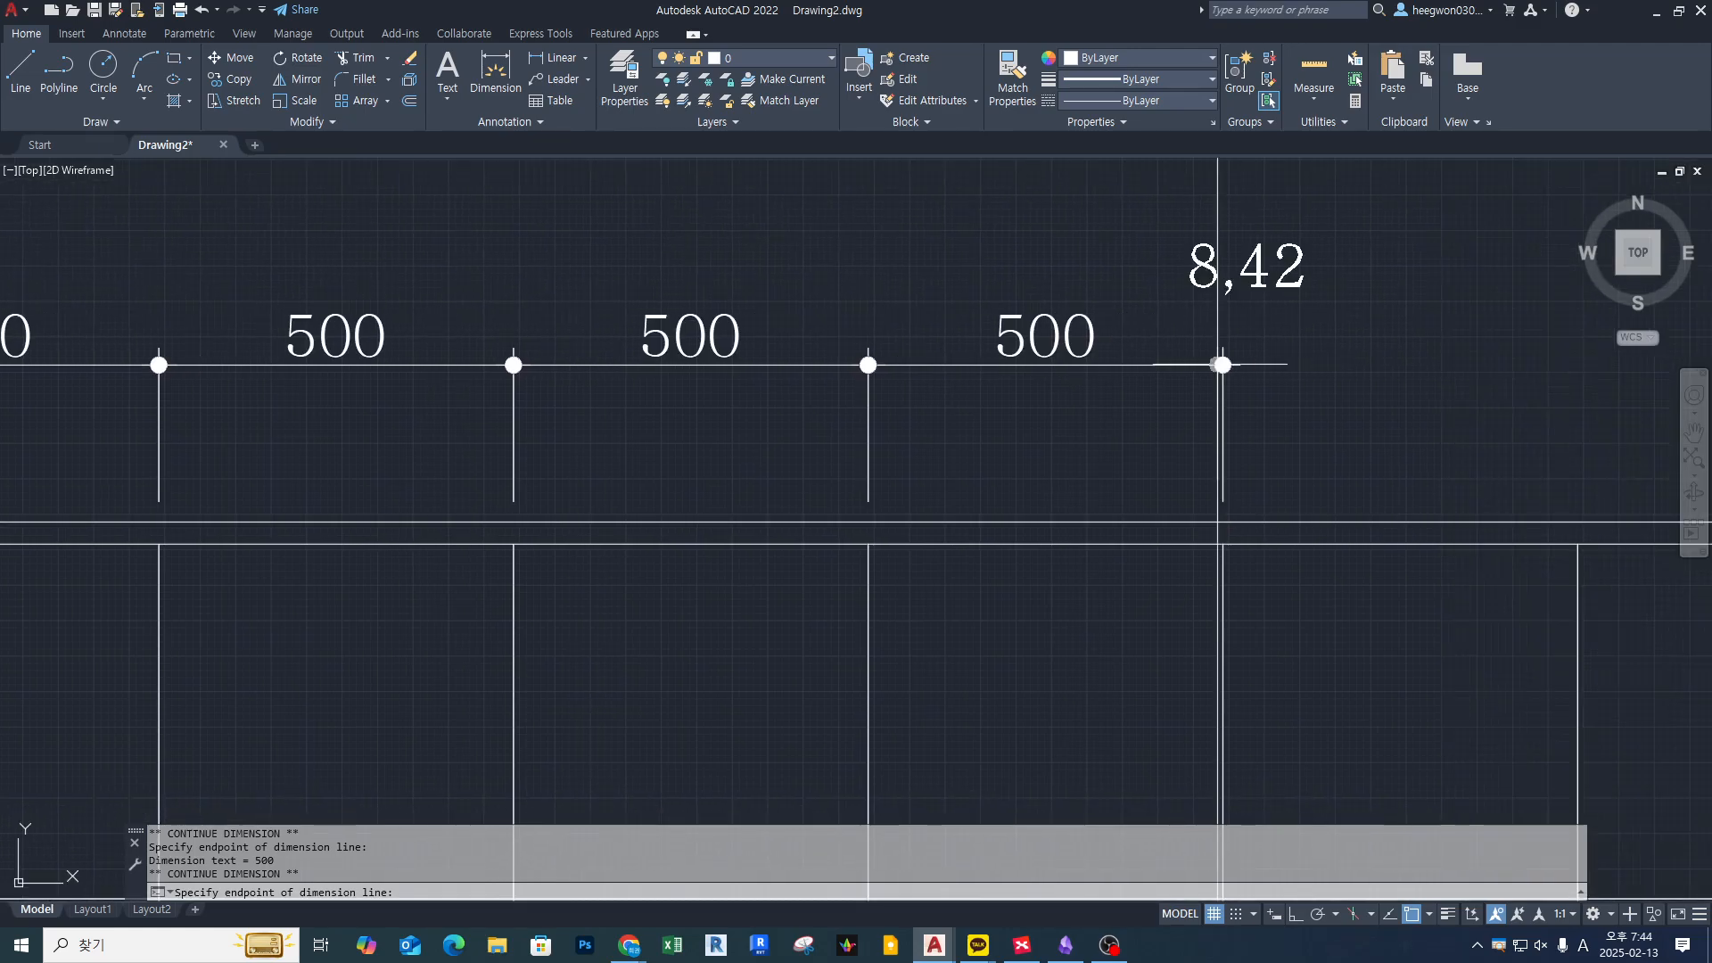
scroll(1244, 532, down, 4)
click(1516, 538)
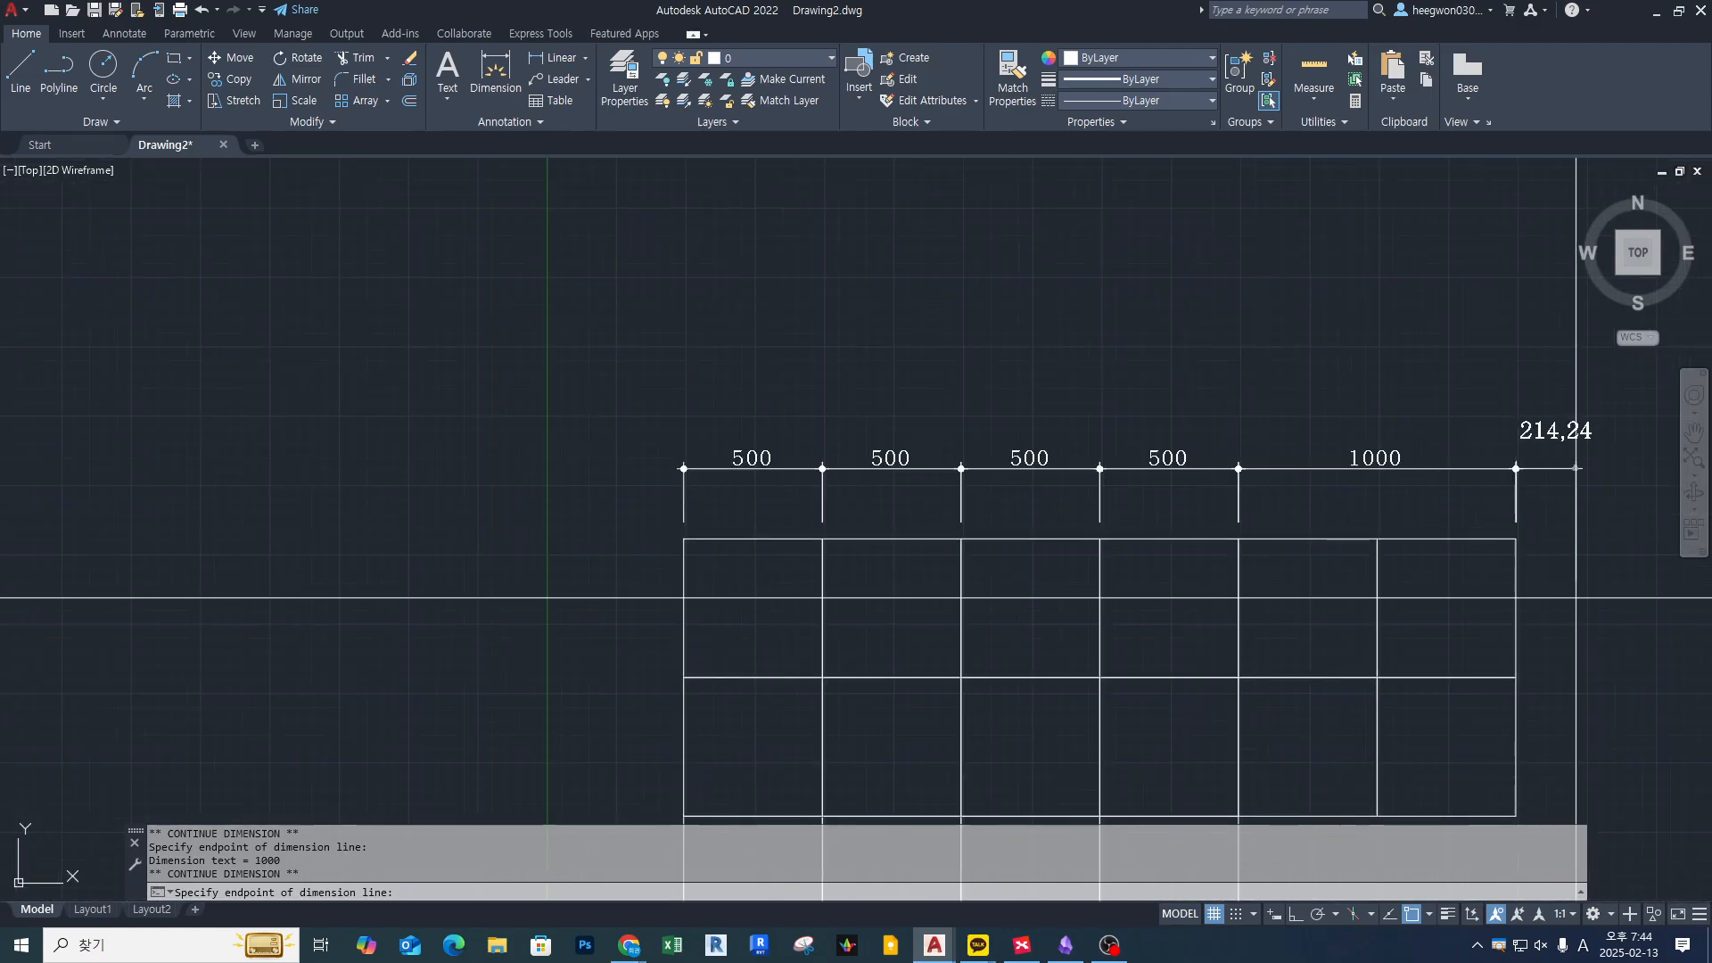
key(Escape)
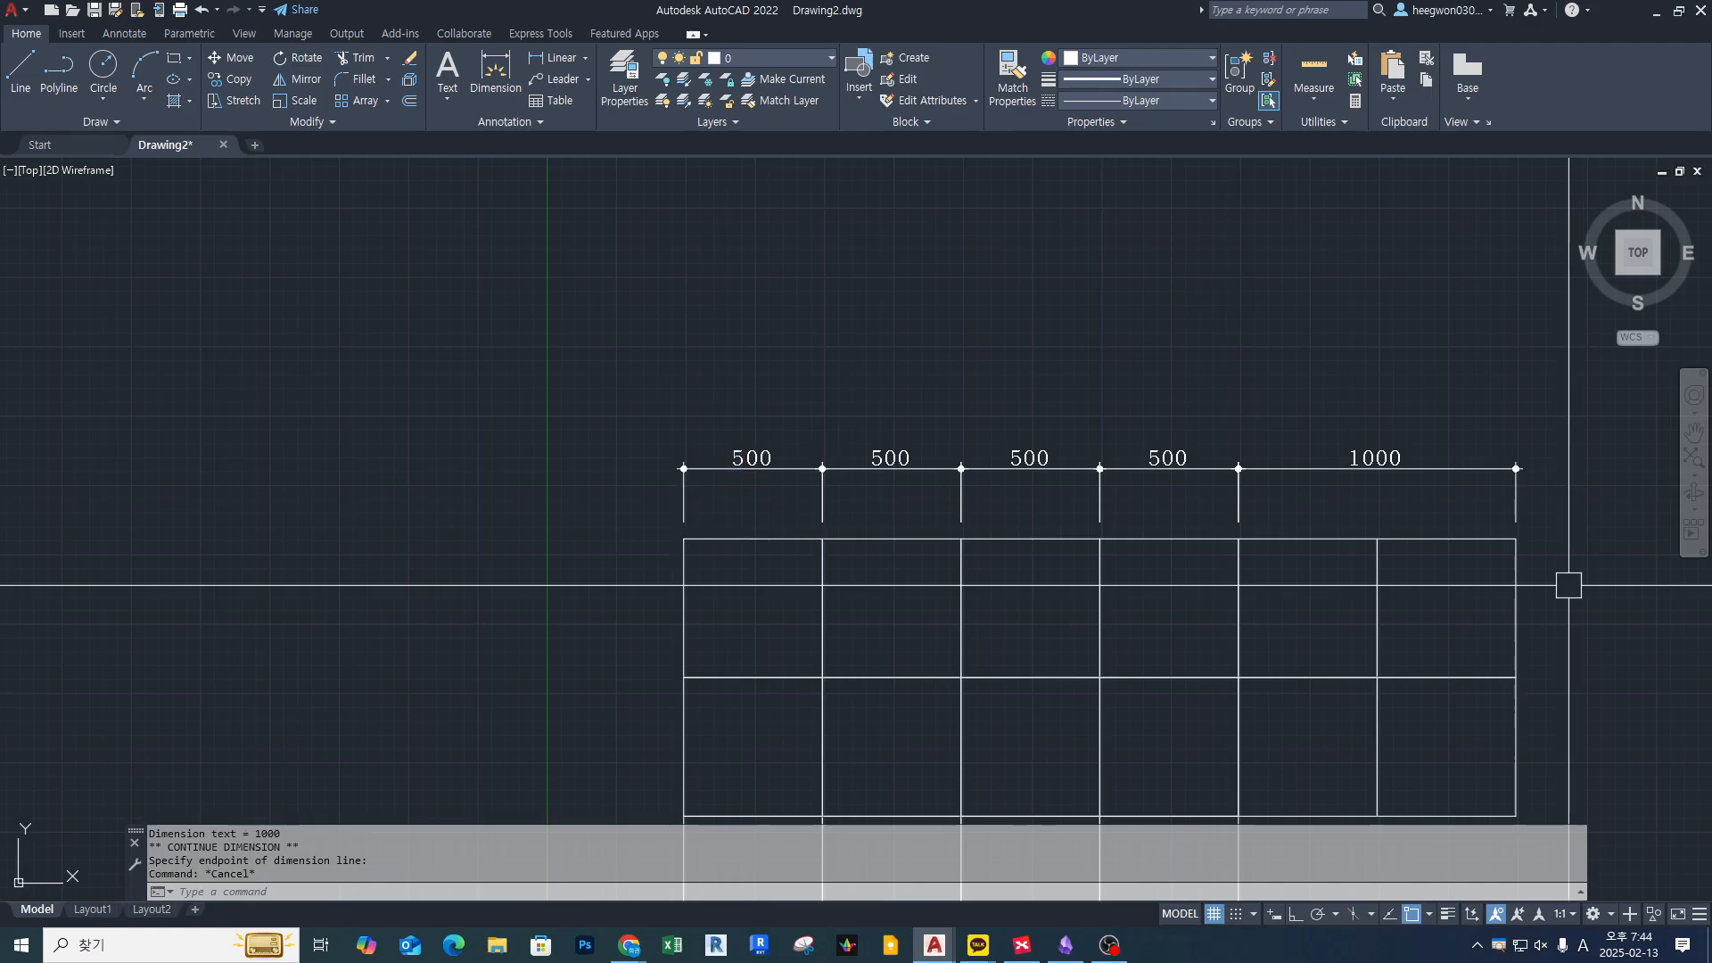
scroll(1044, 571, up, 2)
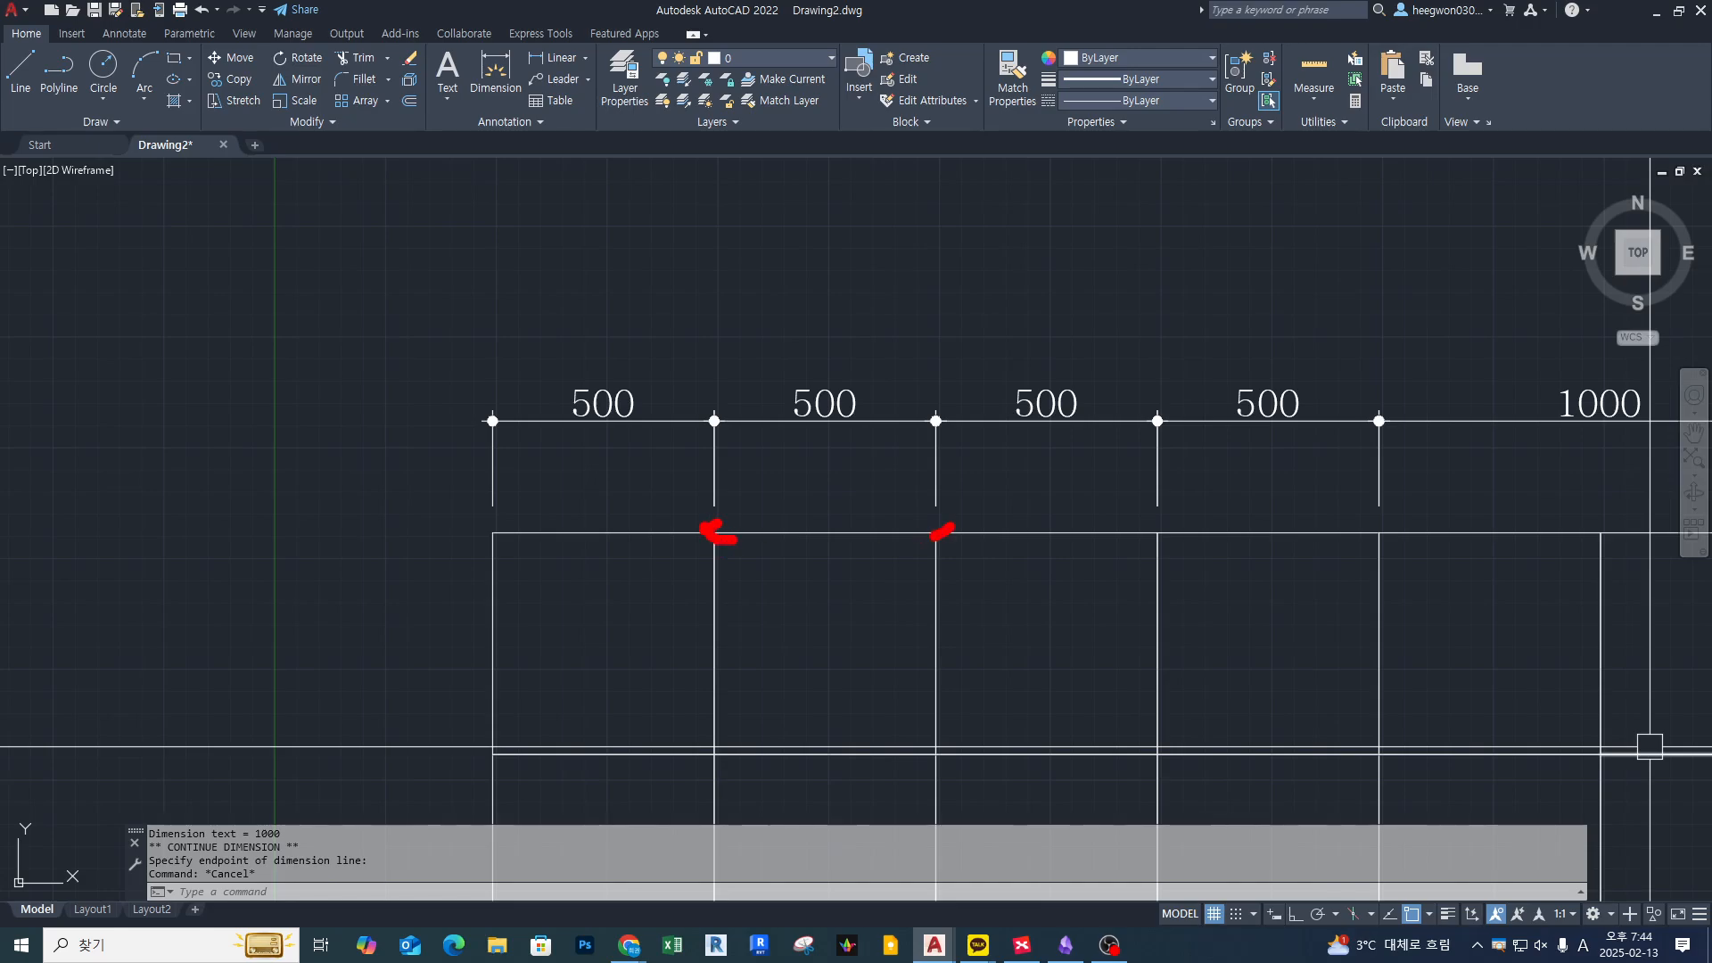
drag(721, 422, 933, 425)
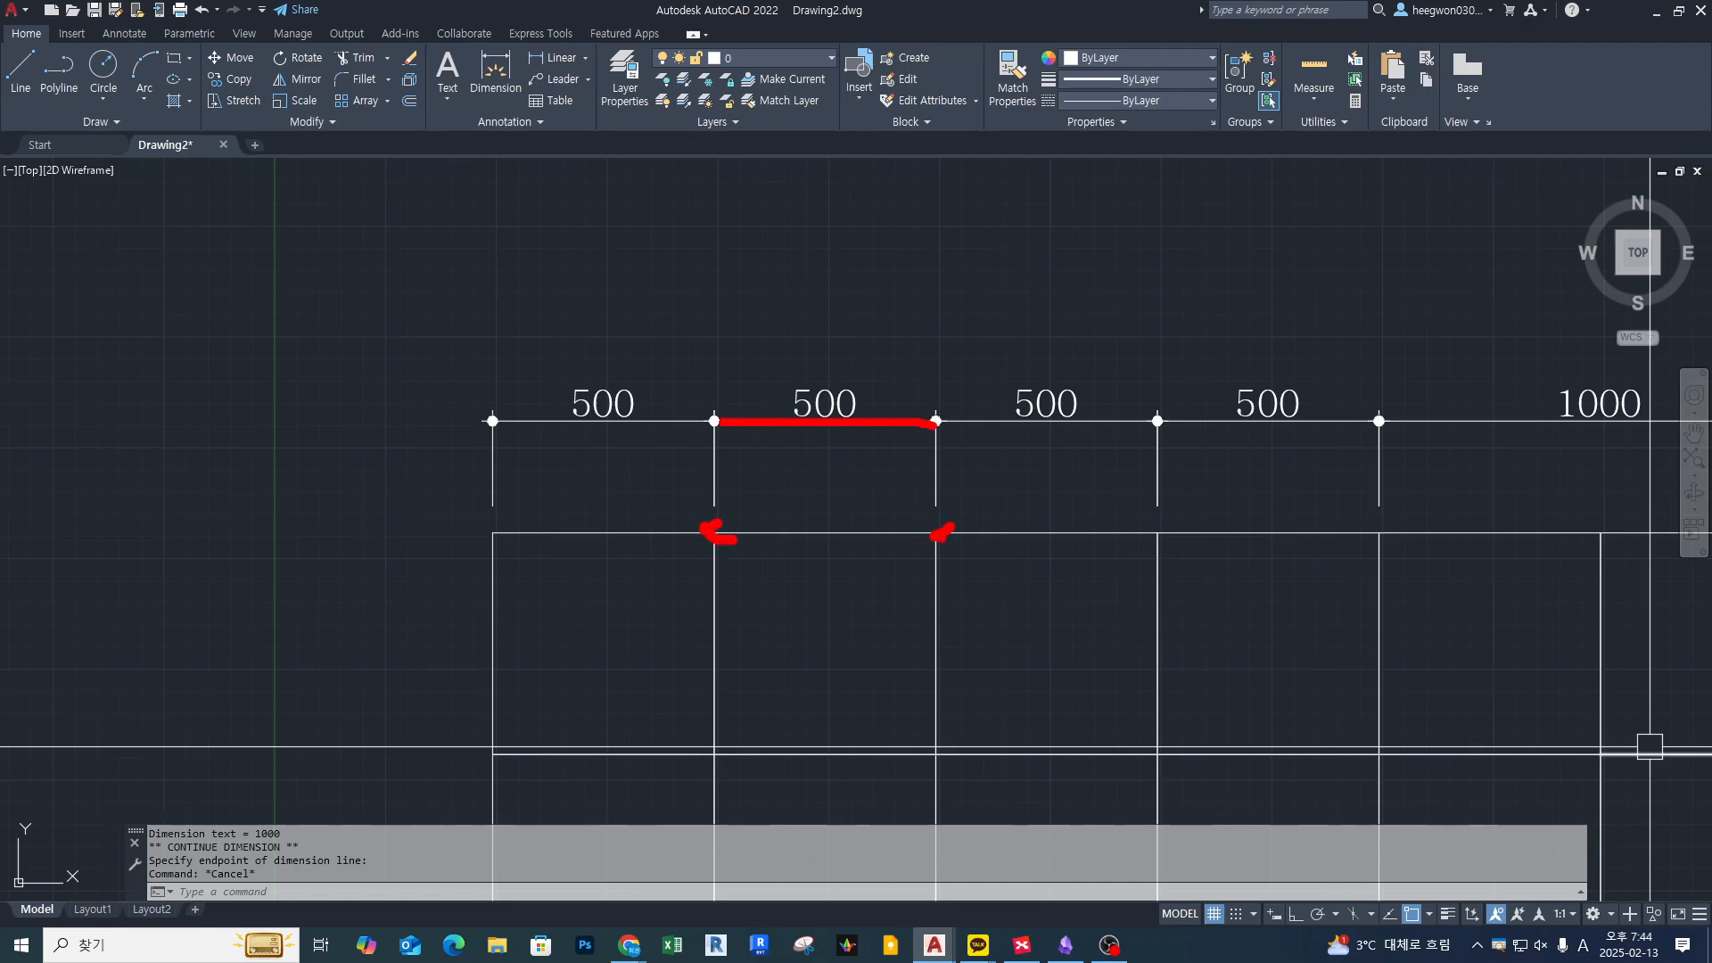
mouse_move(961, 512)
mouse_down()
mouse_move(945, 537)
mouse_move(987, 540)
mouse_up()
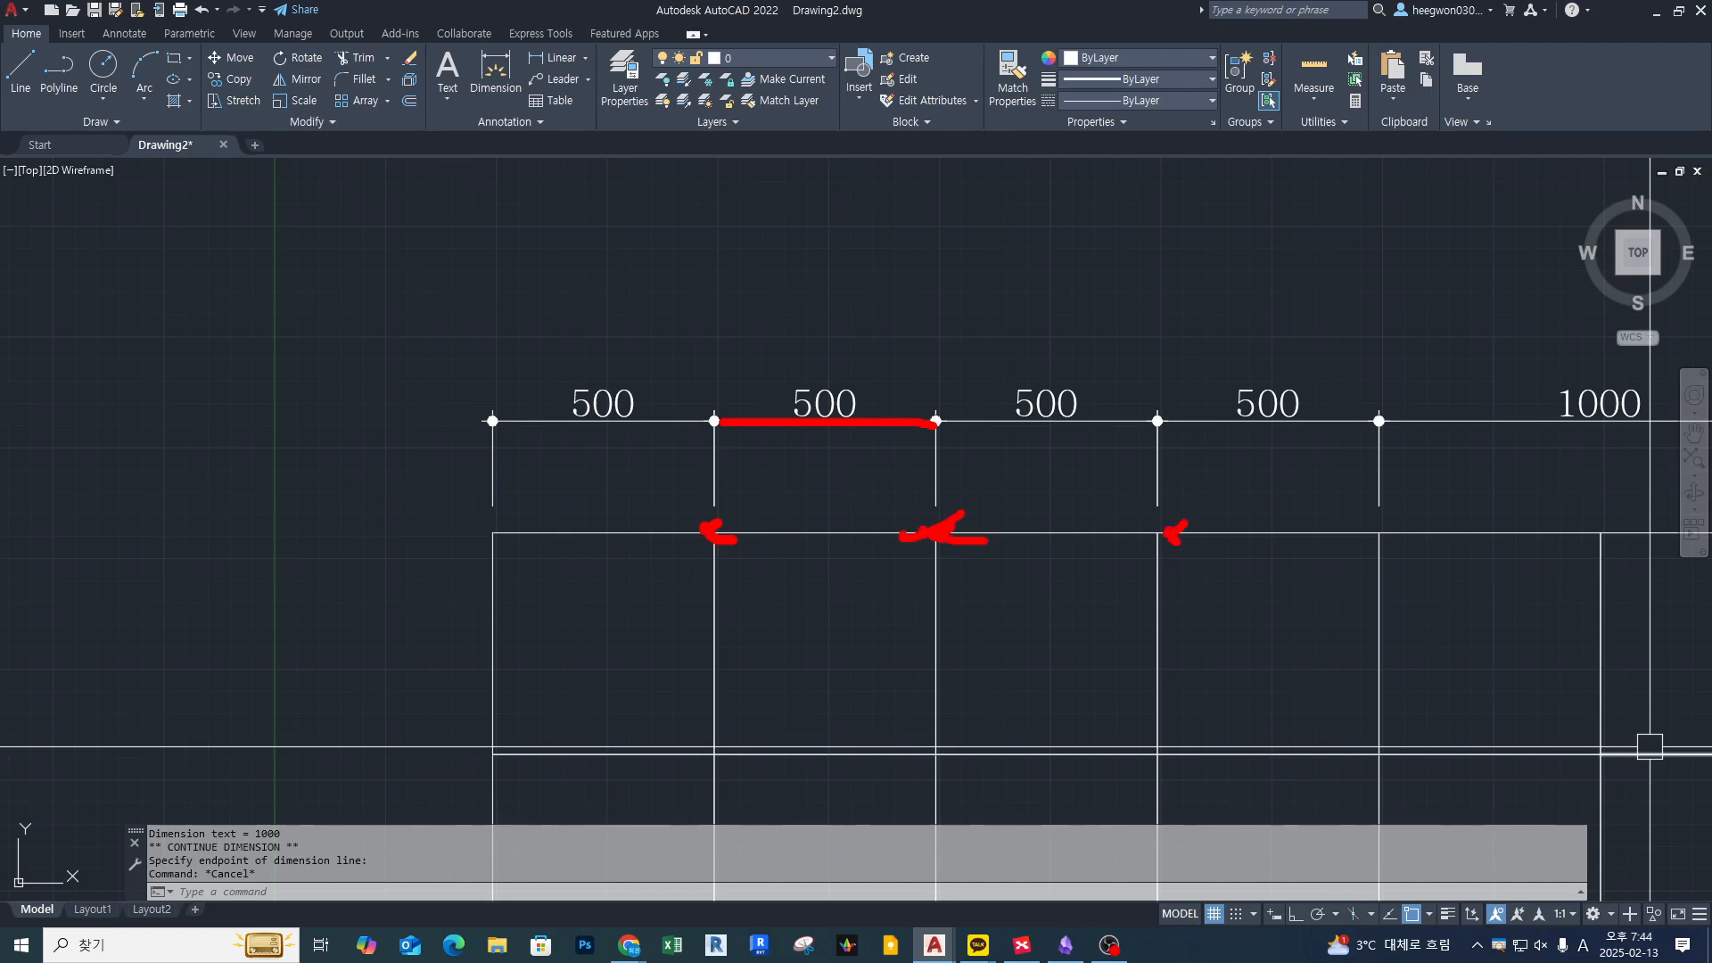
drag(948, 424, 1135, 425)
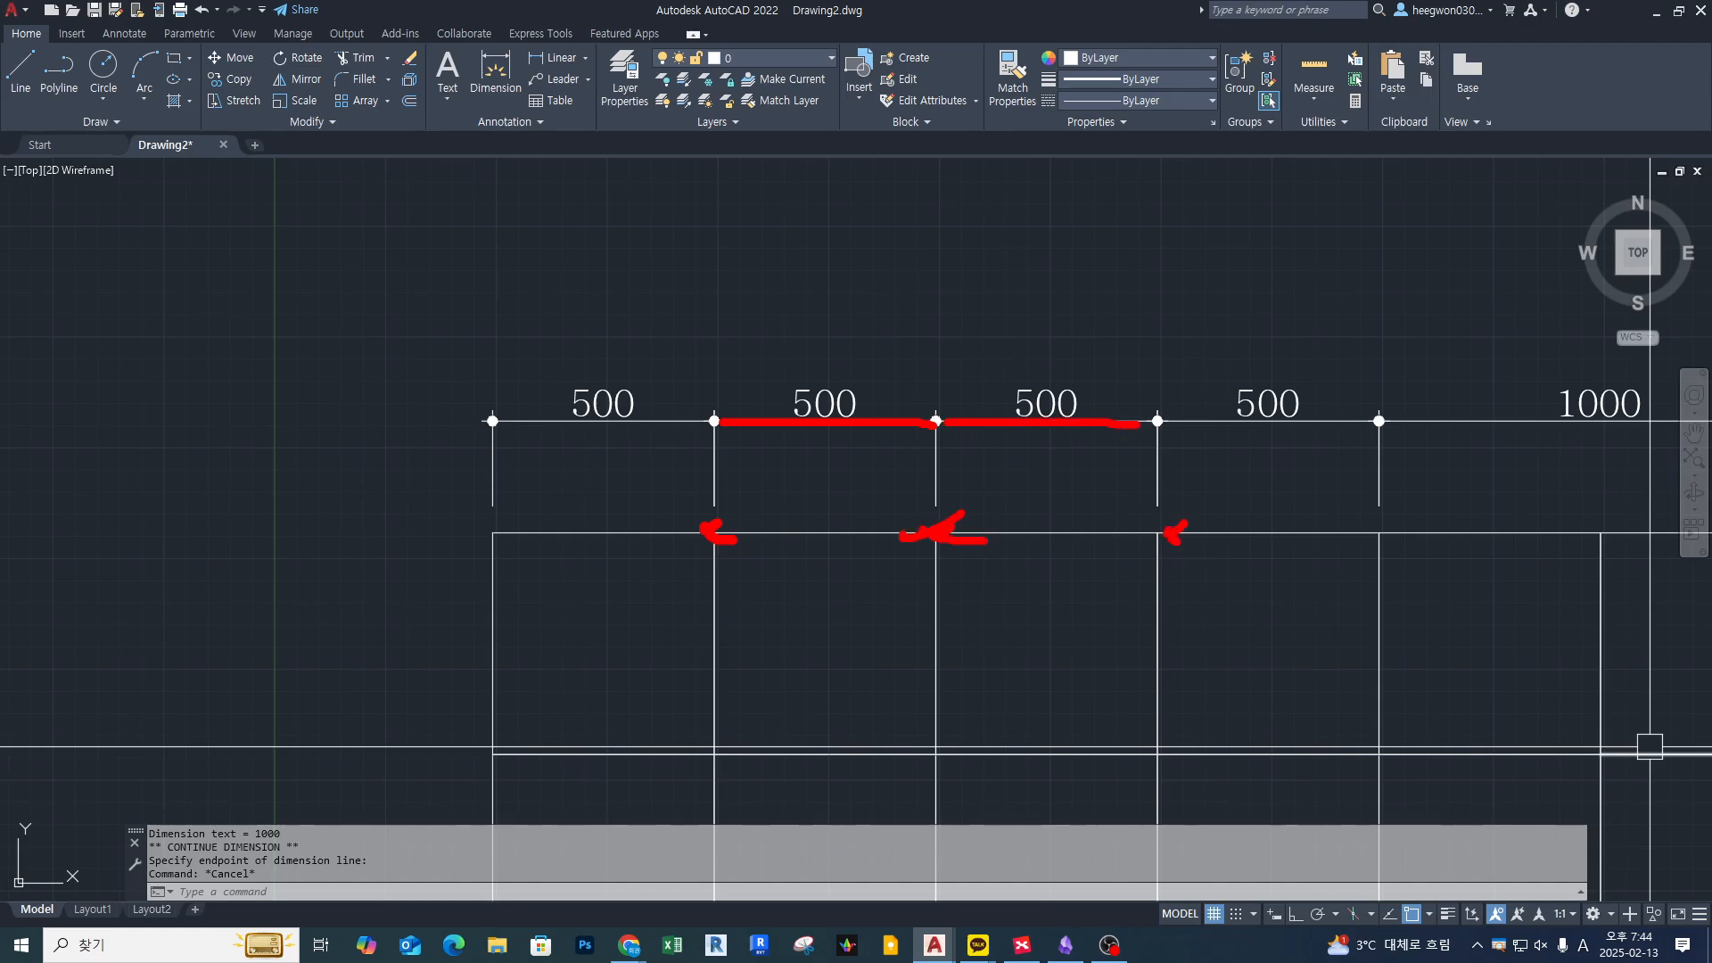
key(Escape)
Erase the four continued dimensions above the grid, keeping only the first cell's dimension
scroll(1138, 426, down, 4)
text(e)
key(Return)
click(1486, 351)
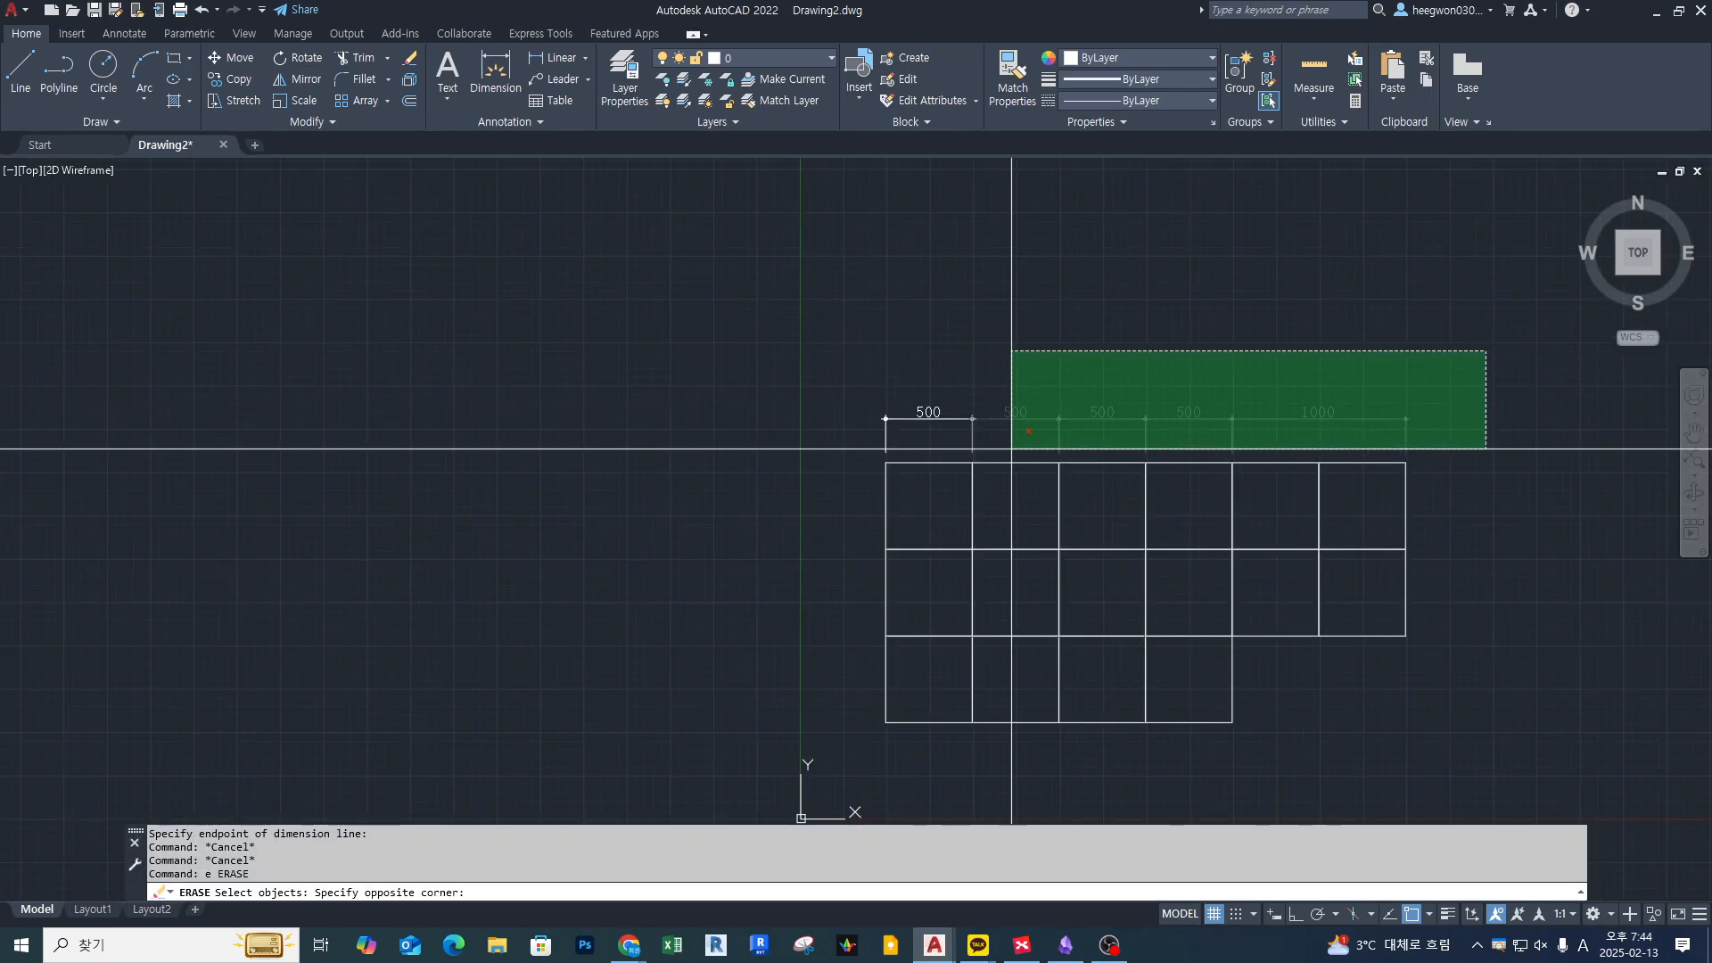
click(1011, 449)
key(Return)
Use DIM to dimension the second top cell's width, placing it in line with the first cell's dimension
scroll(1033, 432, up, 4)
text(dim)
key(Return)
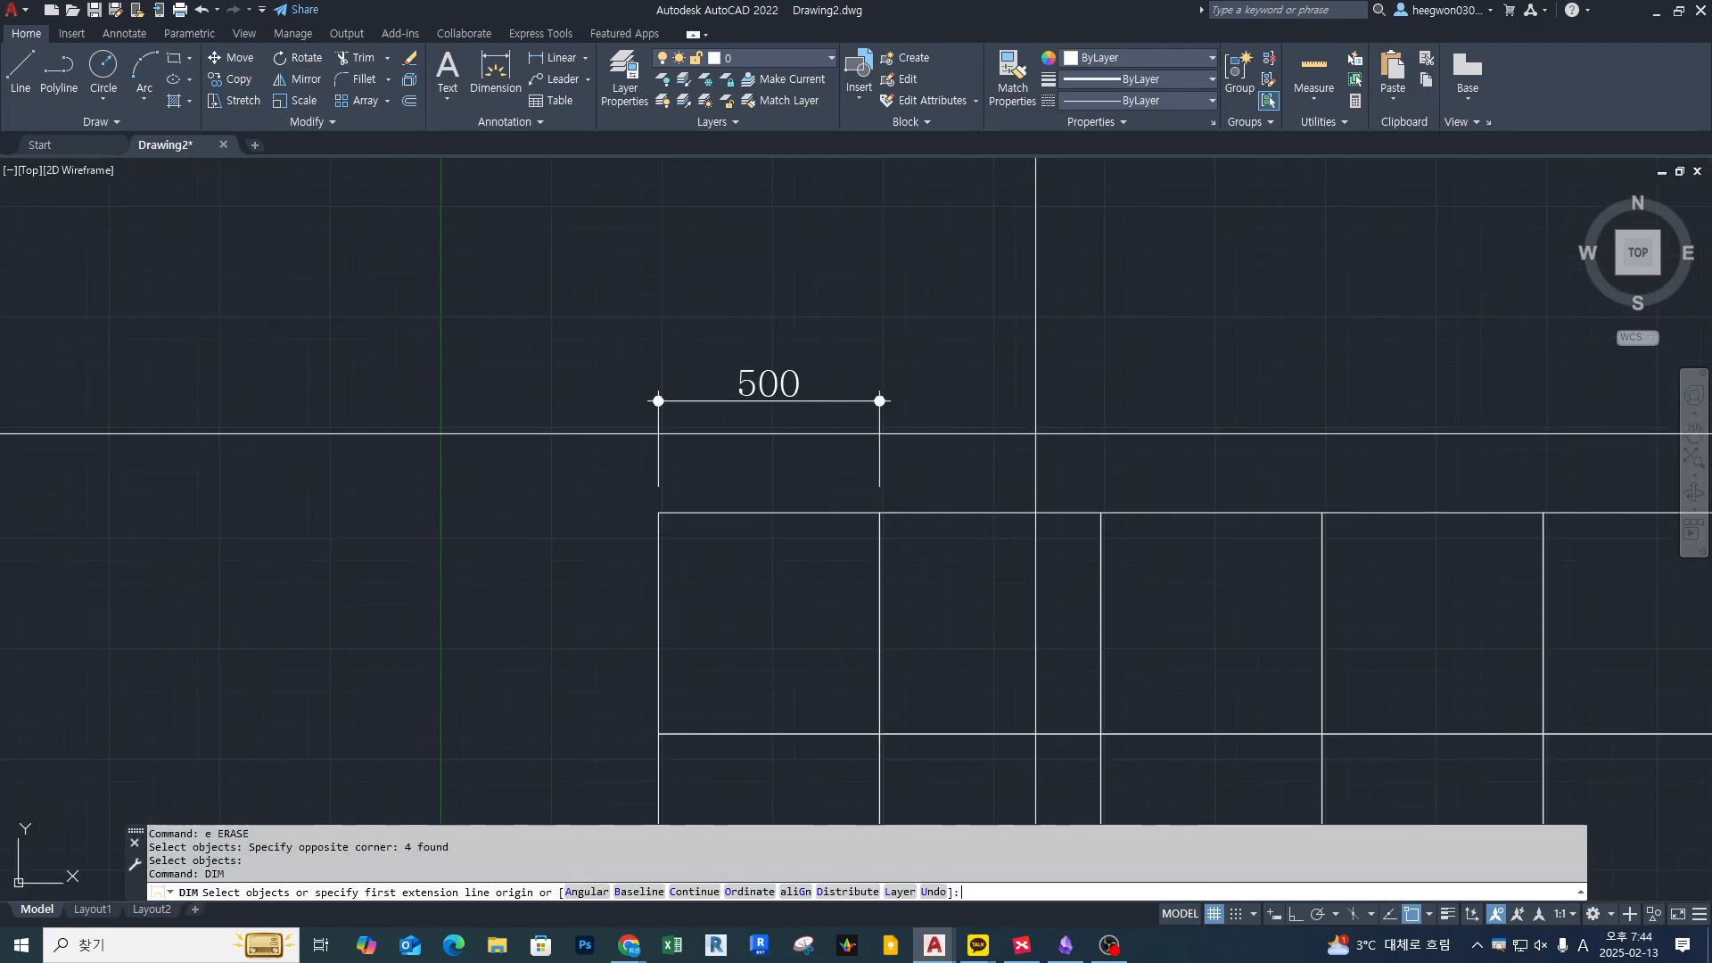
key(Return)
click(880, 513)
click(1101, 513)
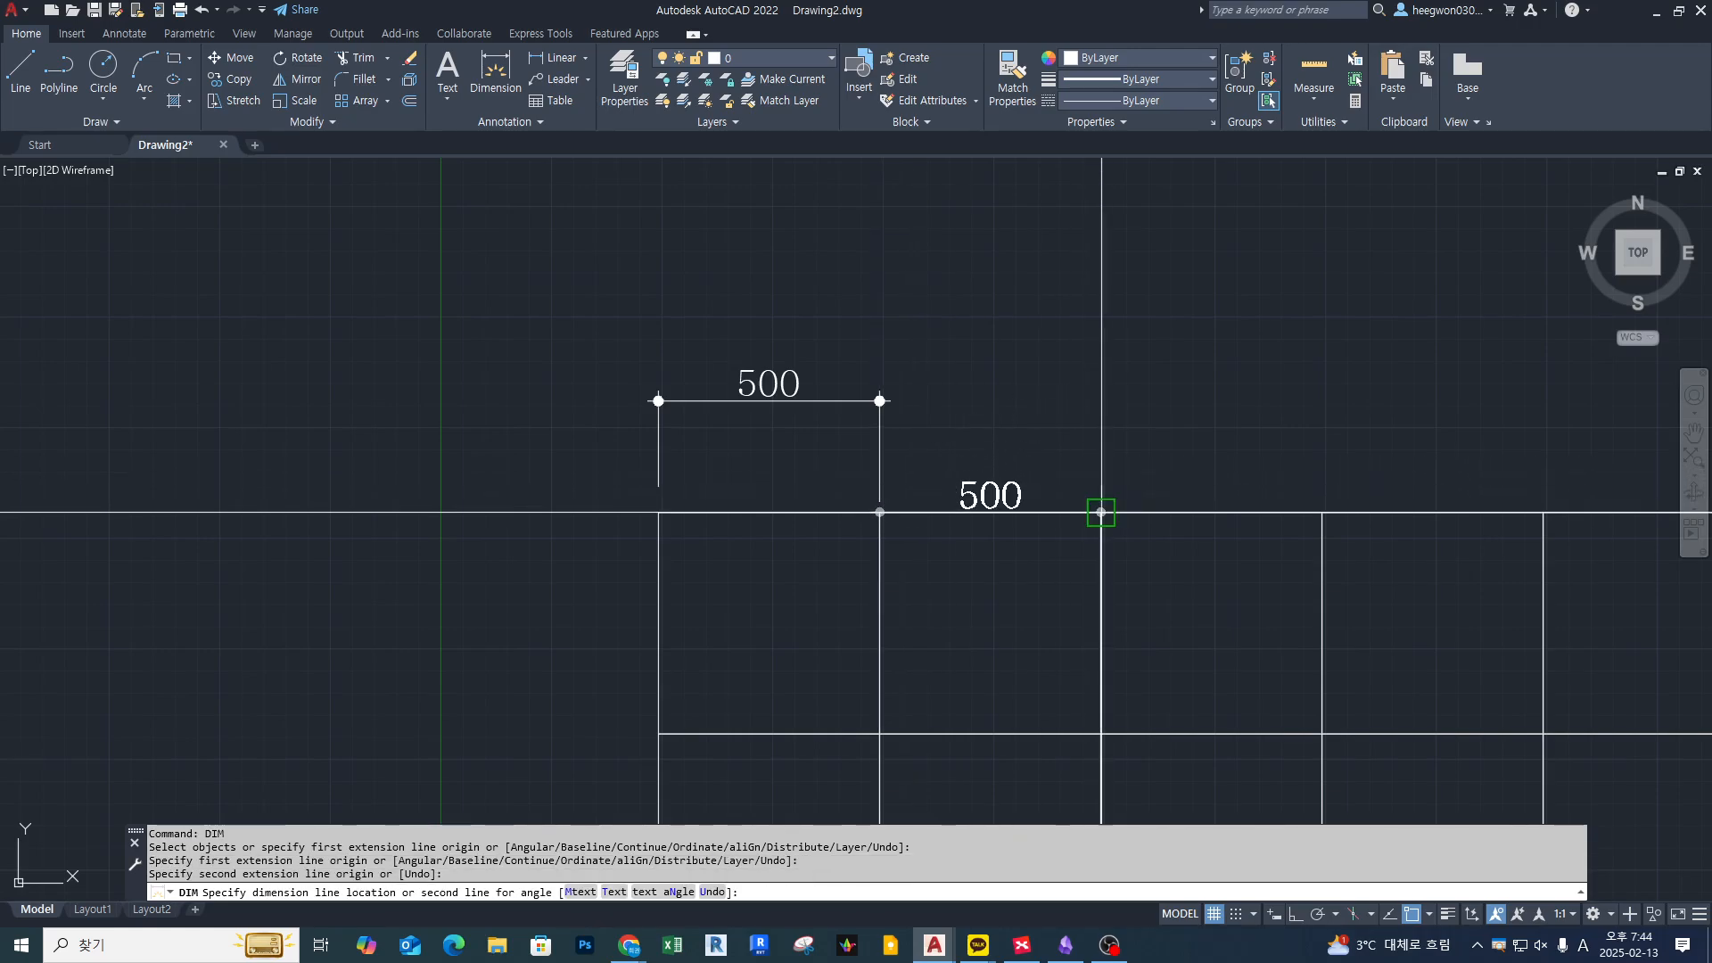
click(884, 400)
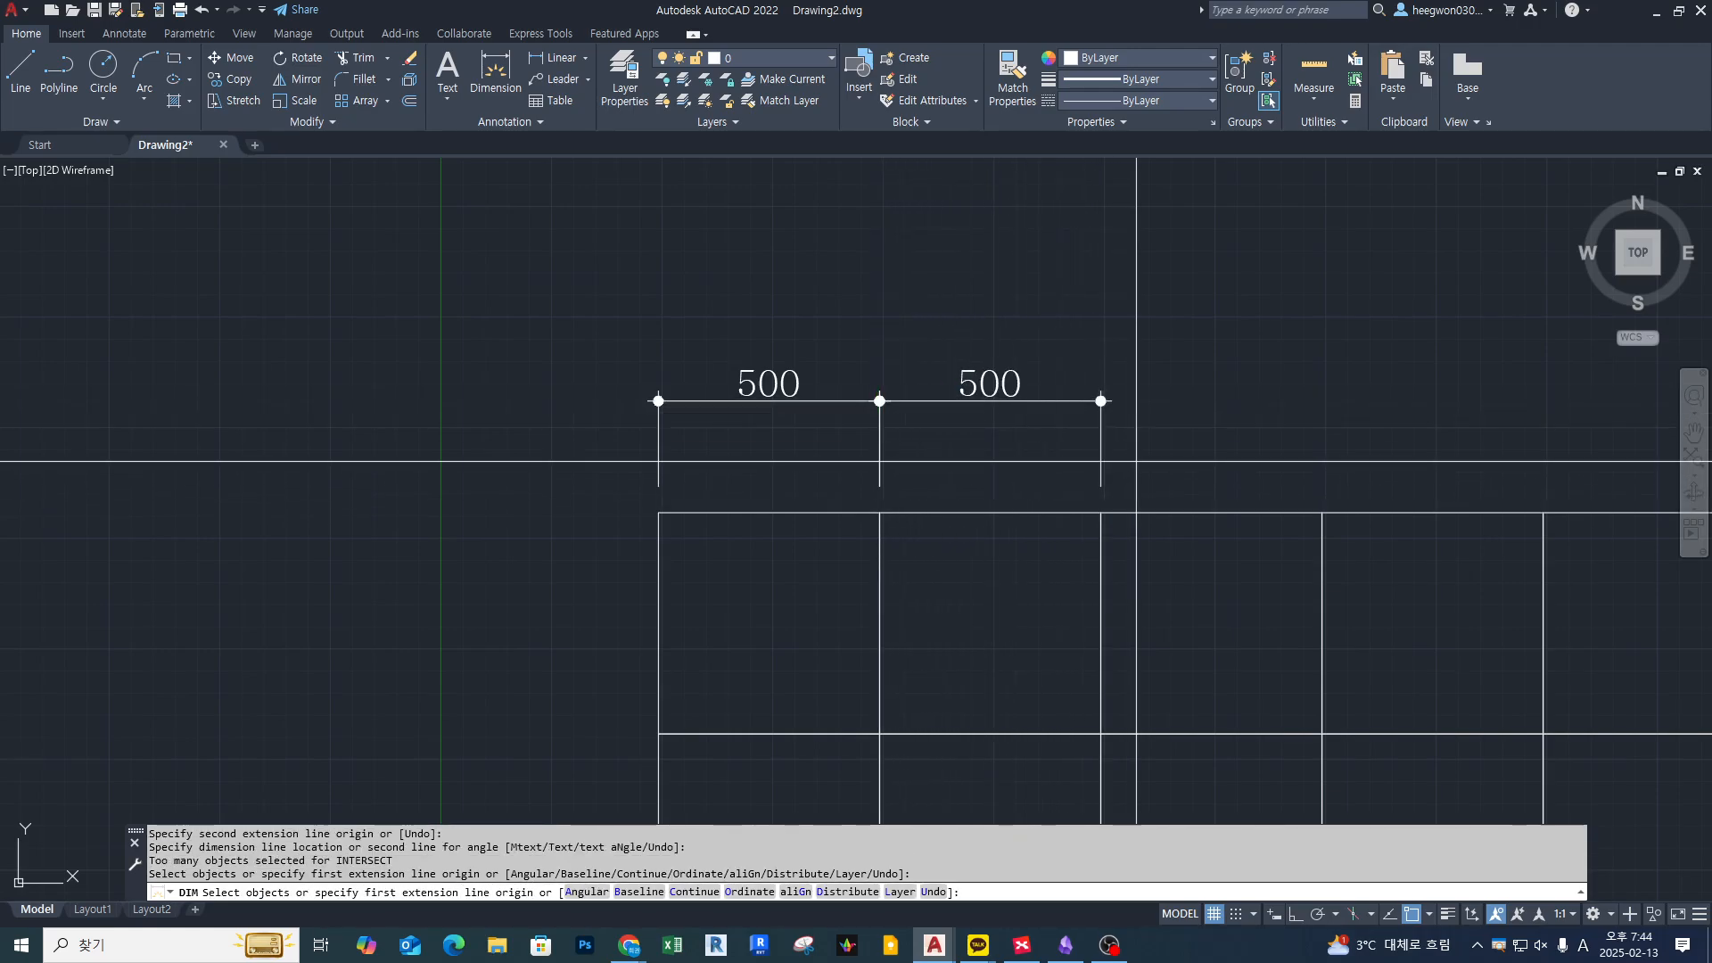
Dimension the third top cell's width in line with the existing dimensions and end the command
click(1100, 510)
click(1322, 510)
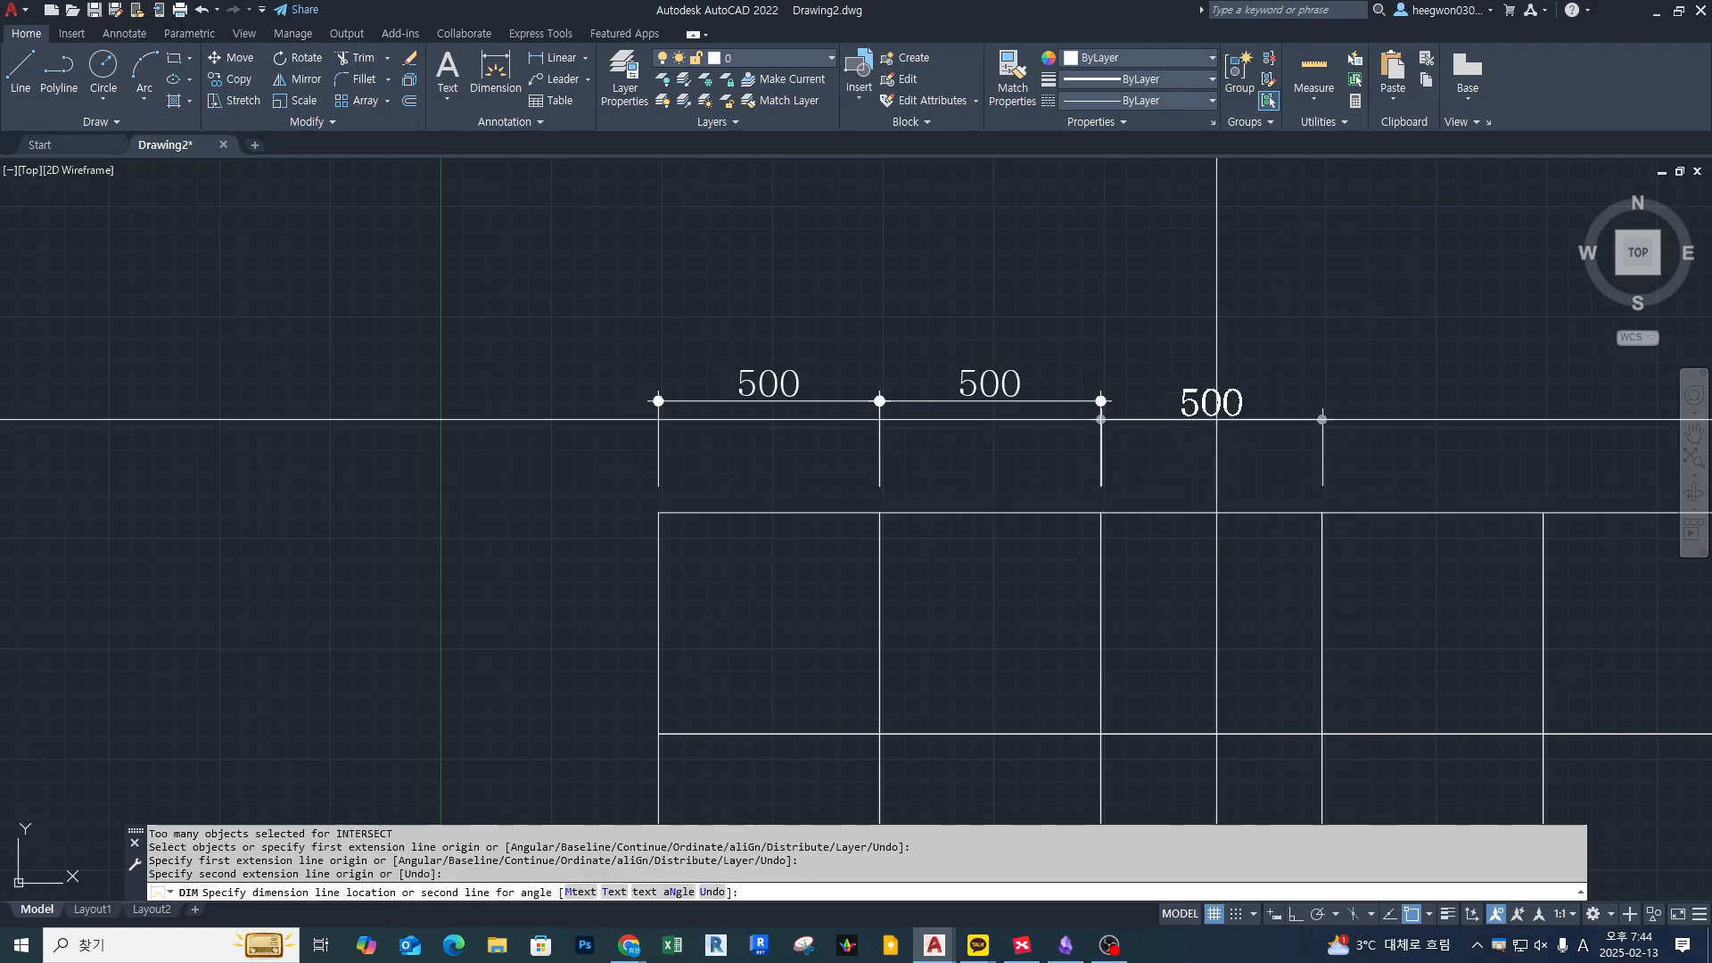
click(1204, 402)
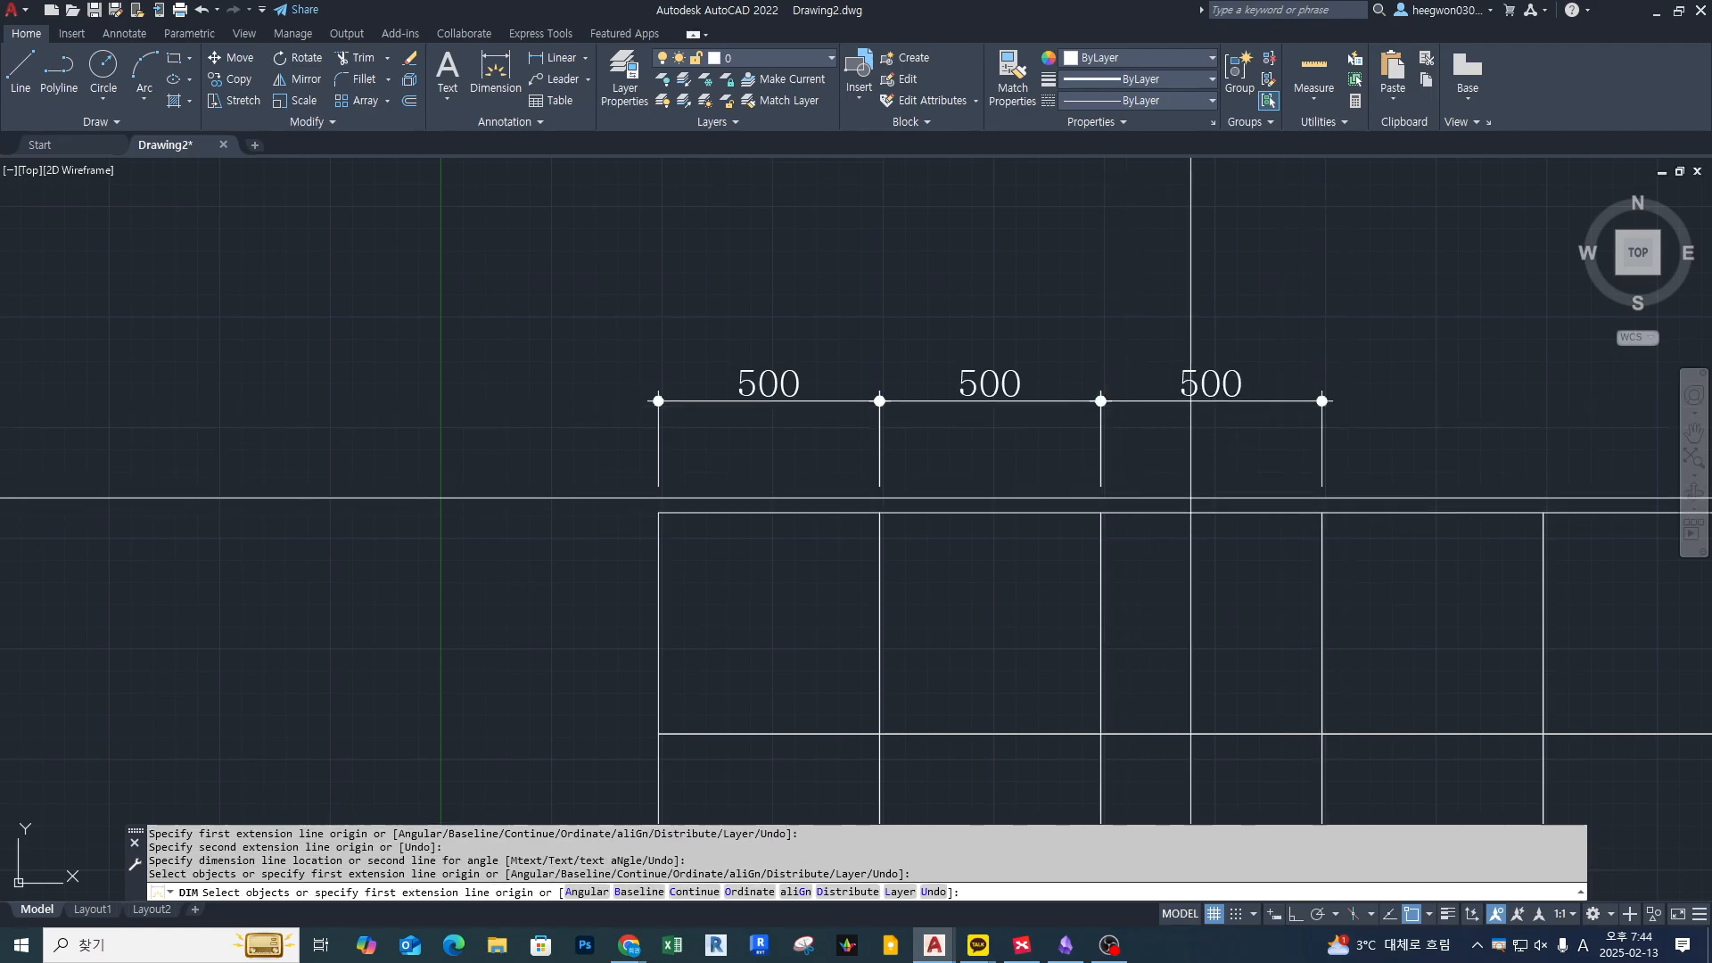
key(Escape)
Continue the third cell's dimension over each of the remaining three top cells to the grid's right corner
click(1258, 403)
middle_drag(1460, 431, 1070, 434)
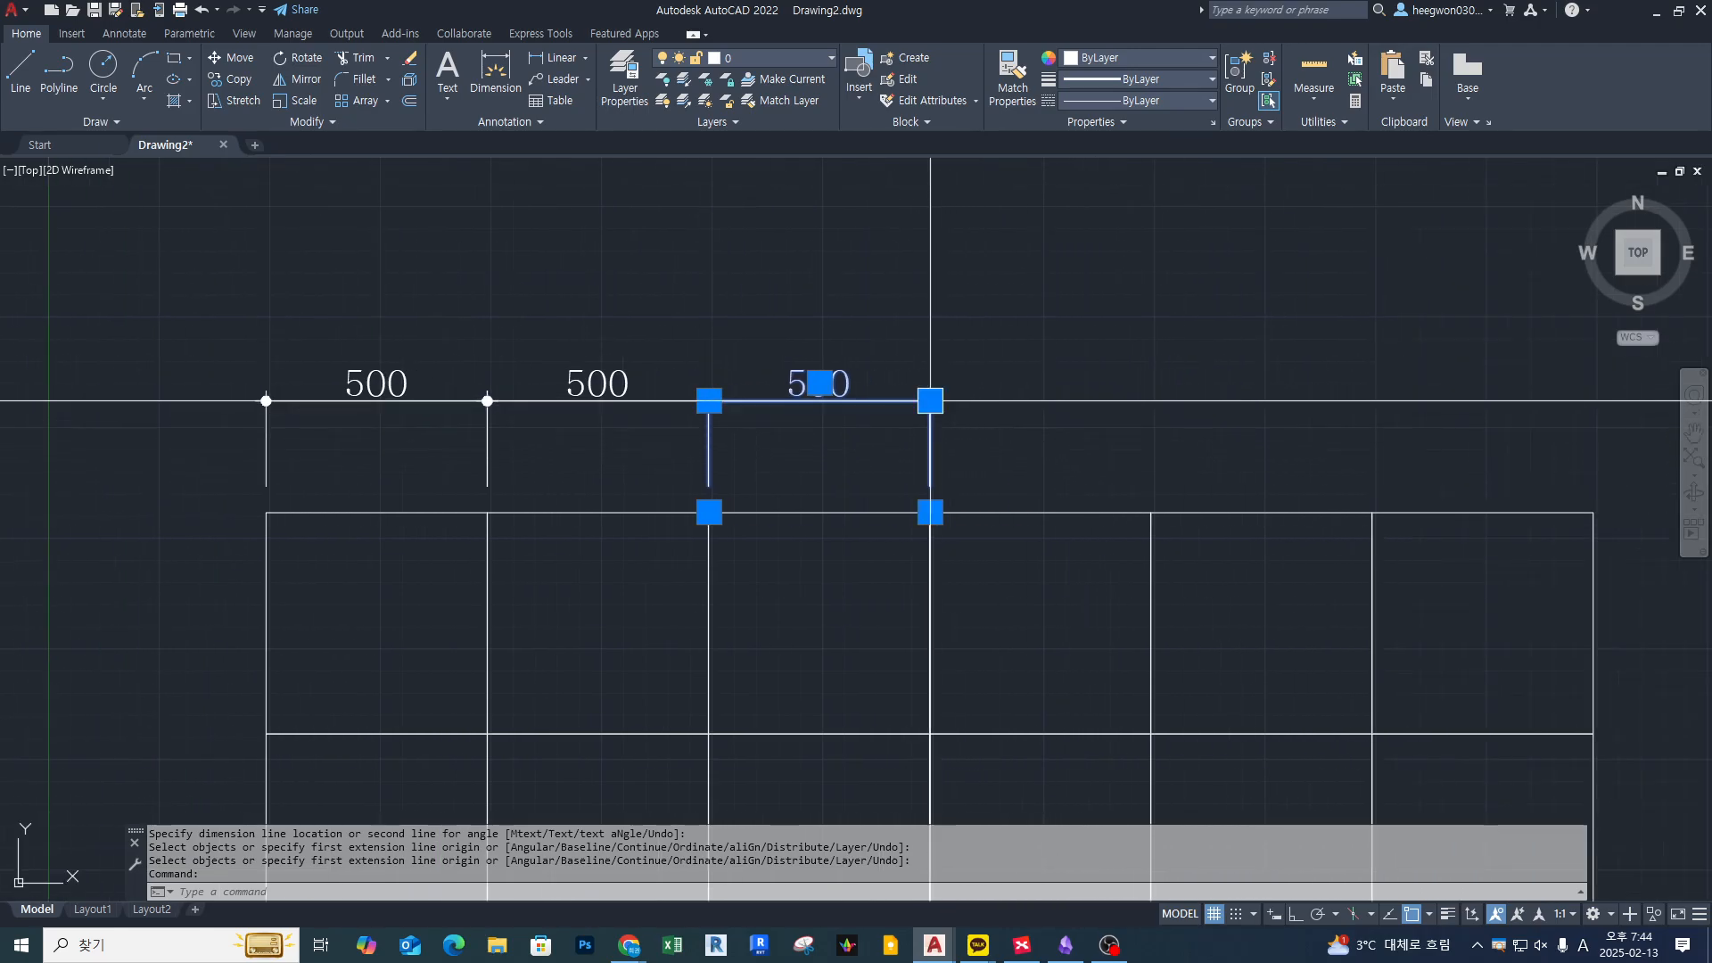
mouse_move(930, 401)
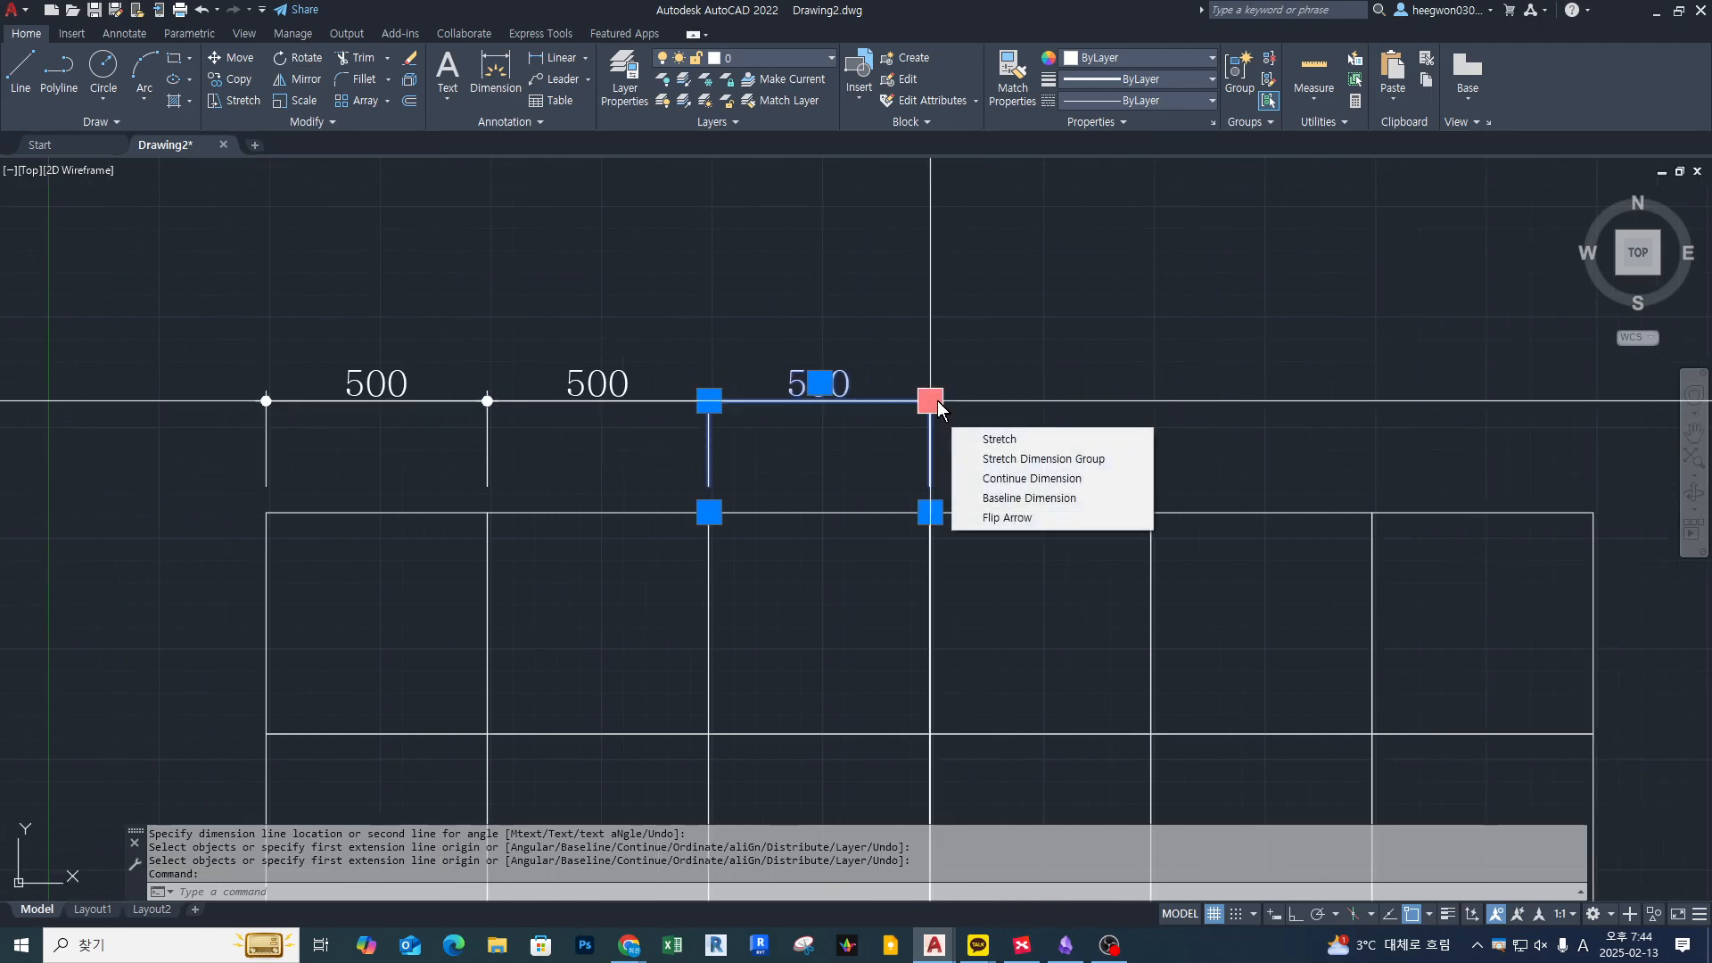
click(1027, 479)
click(1150, 513)
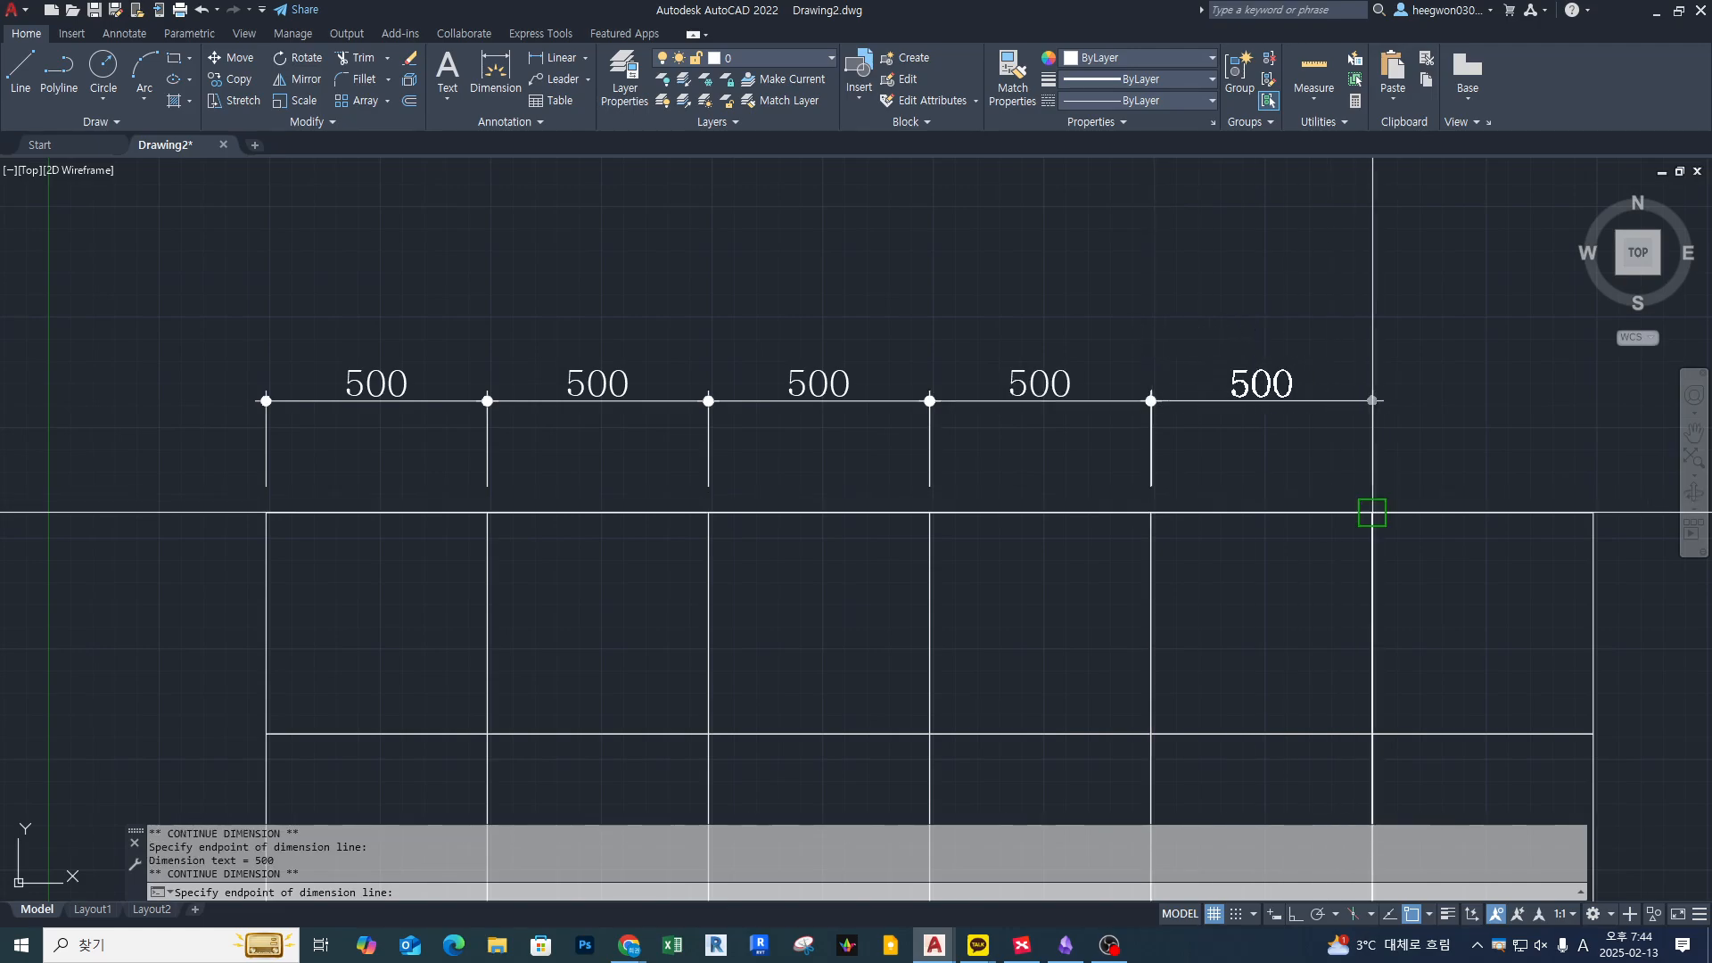
click(1373, 512)
click(1593, 512)
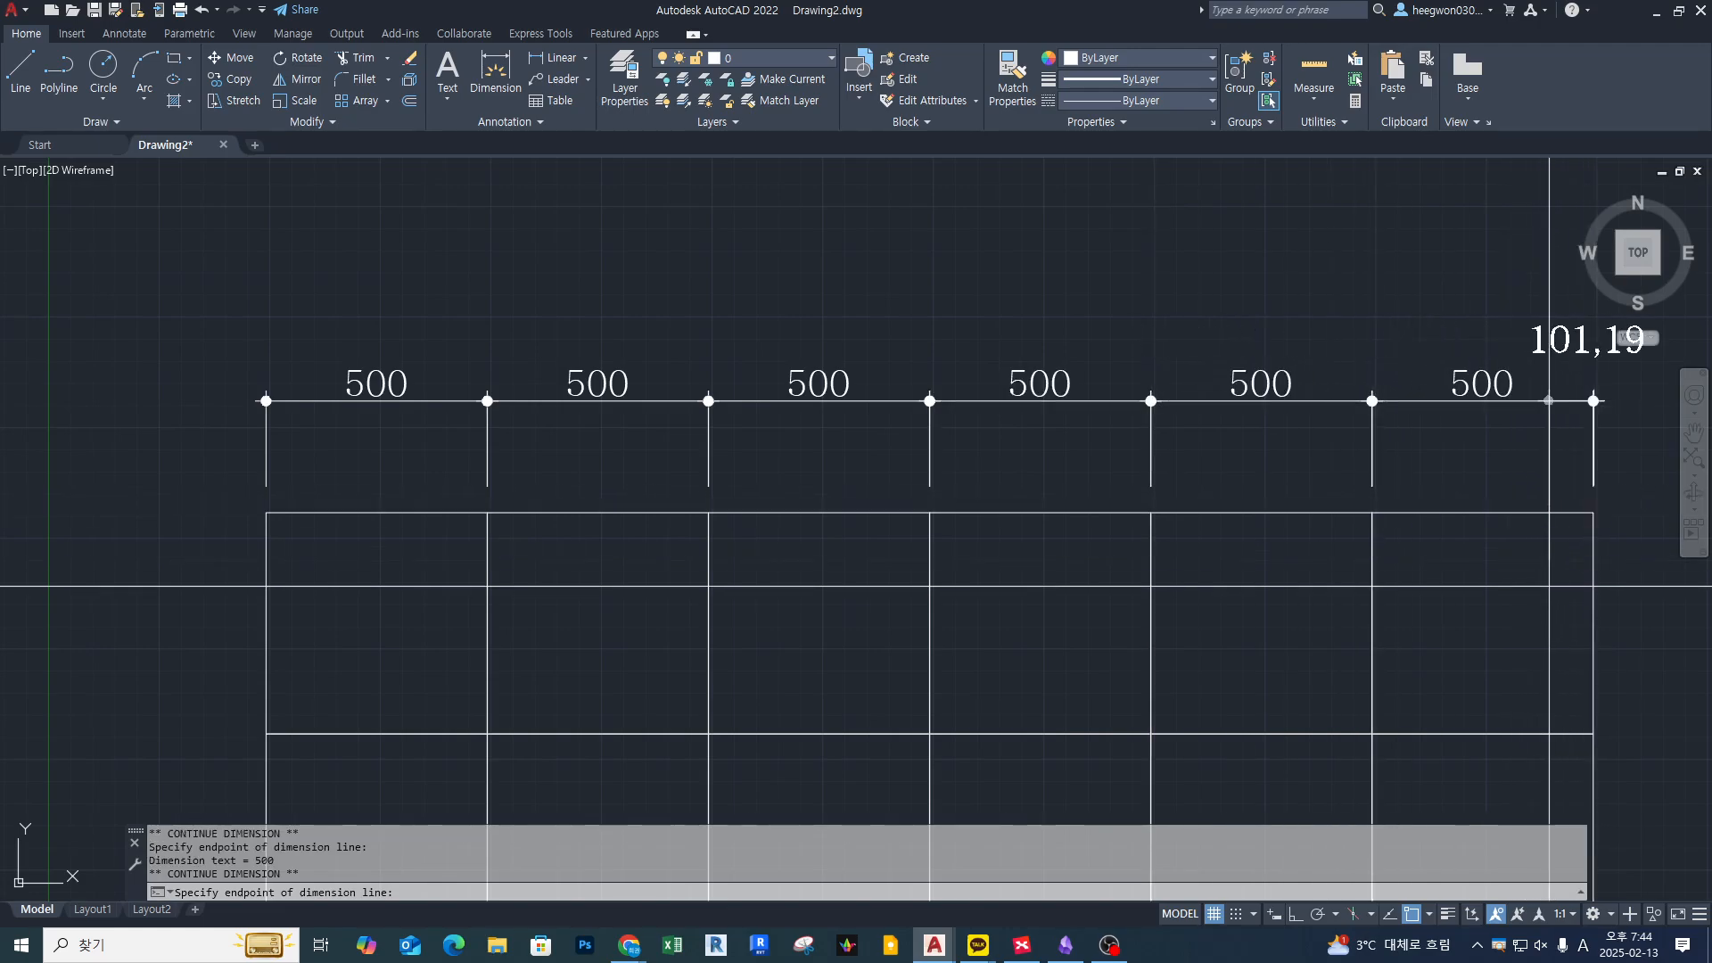
key(Escape)
key(Escape)
middle_drag(1483, 603, 1415, 585)
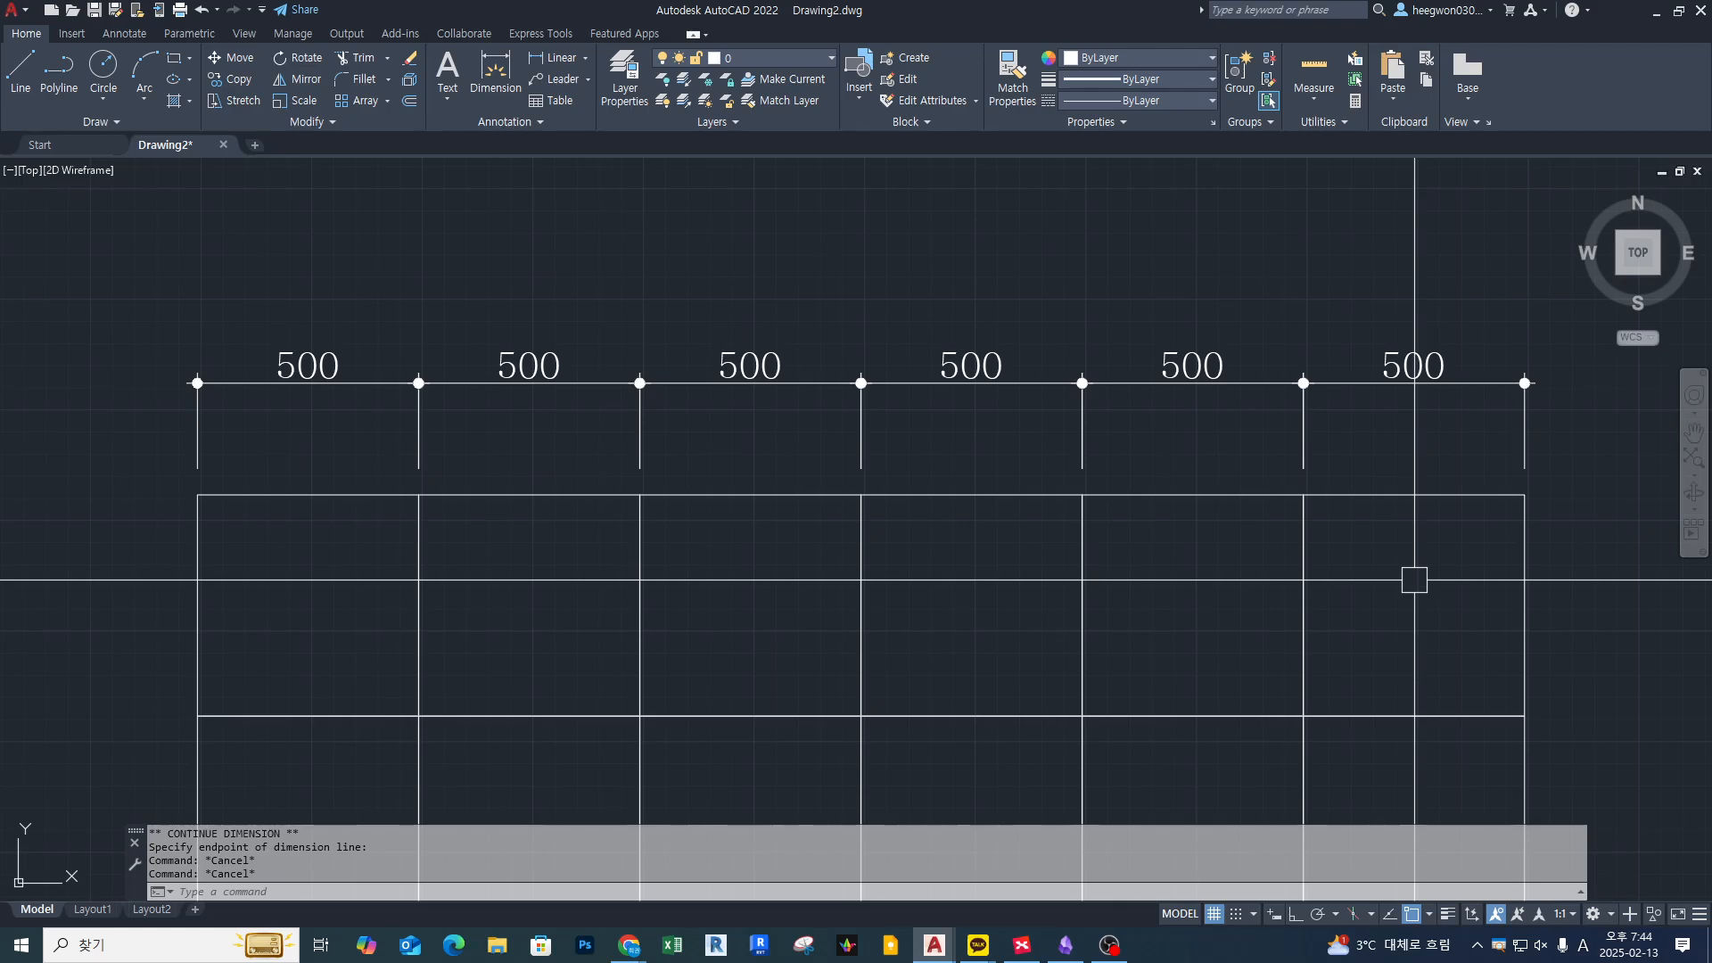
key(Escape)
key(Escape)
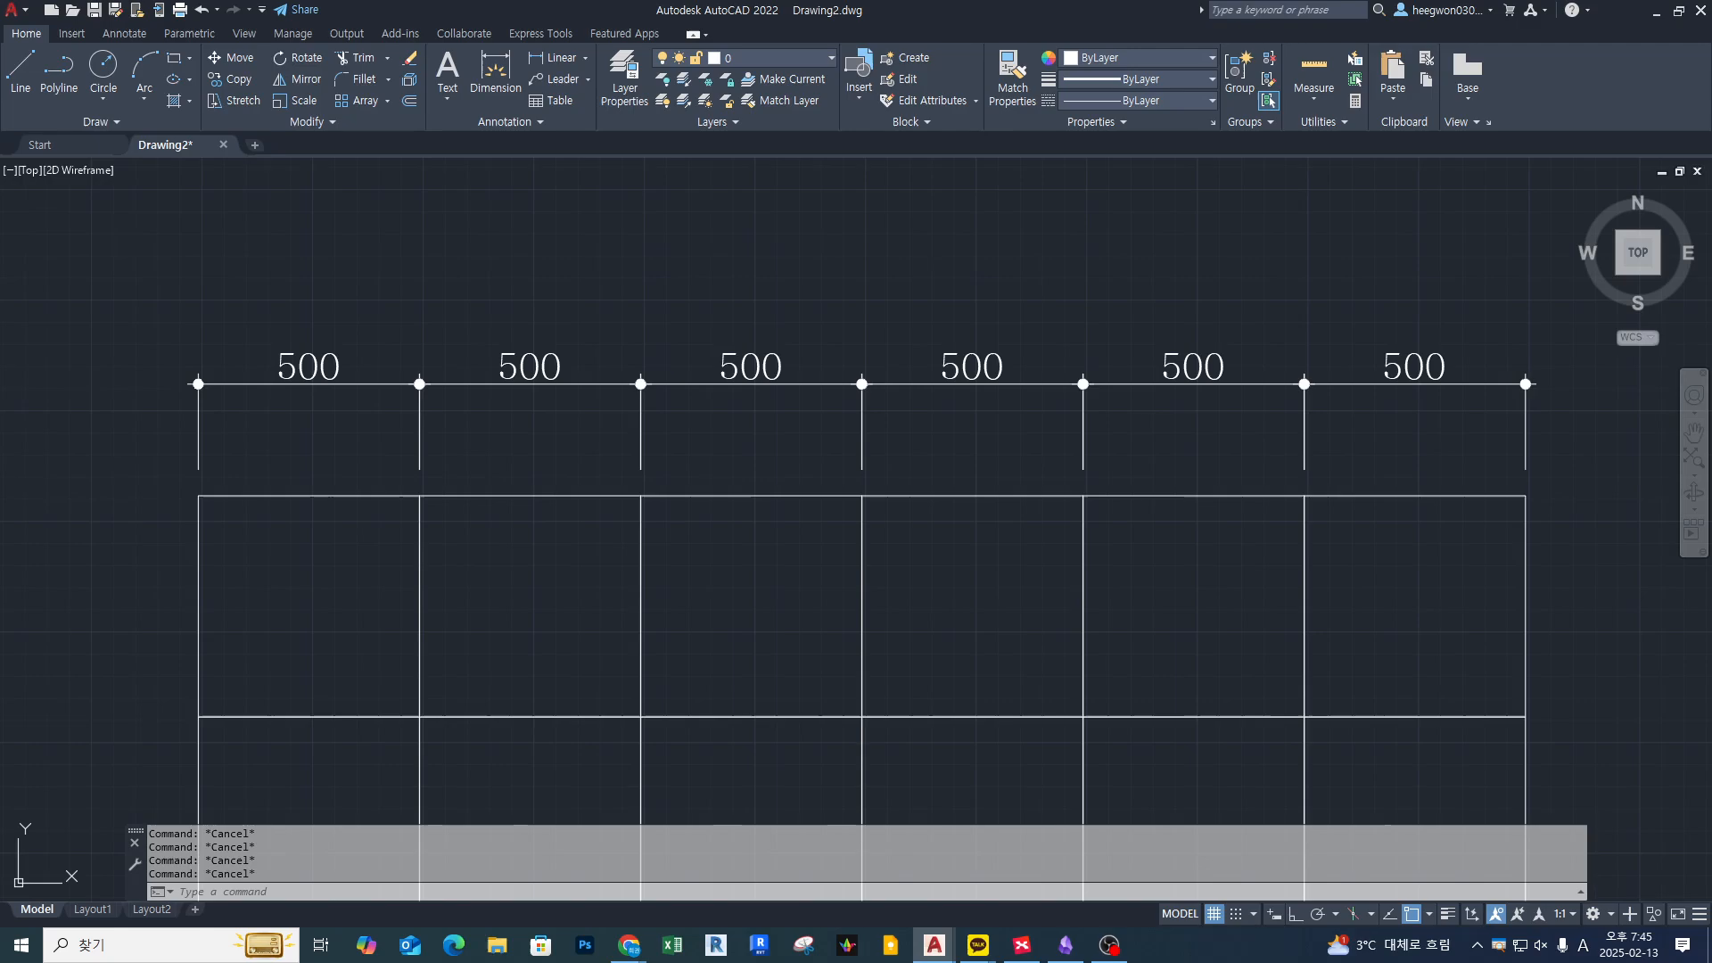
Use DIMCONTINUE to chain six dimensions to arbitrary points beyond the grid's right corner and end the command
middle_drag(1034, 254, 1084, 357)
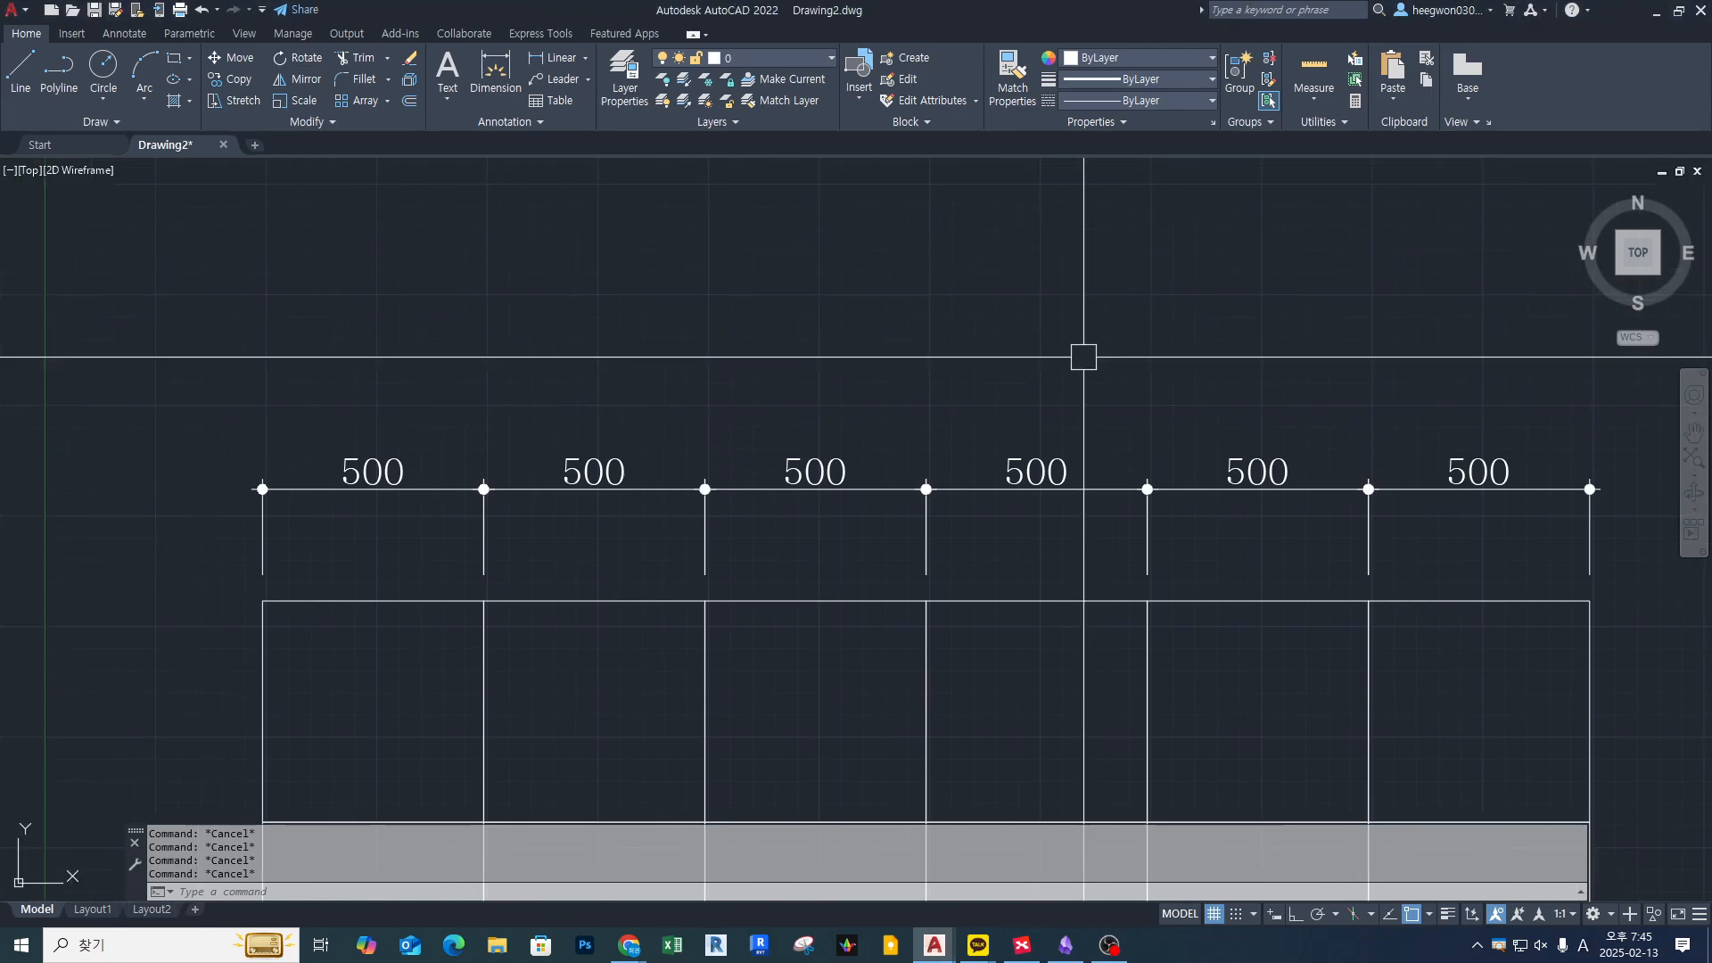
text(DIMCON)
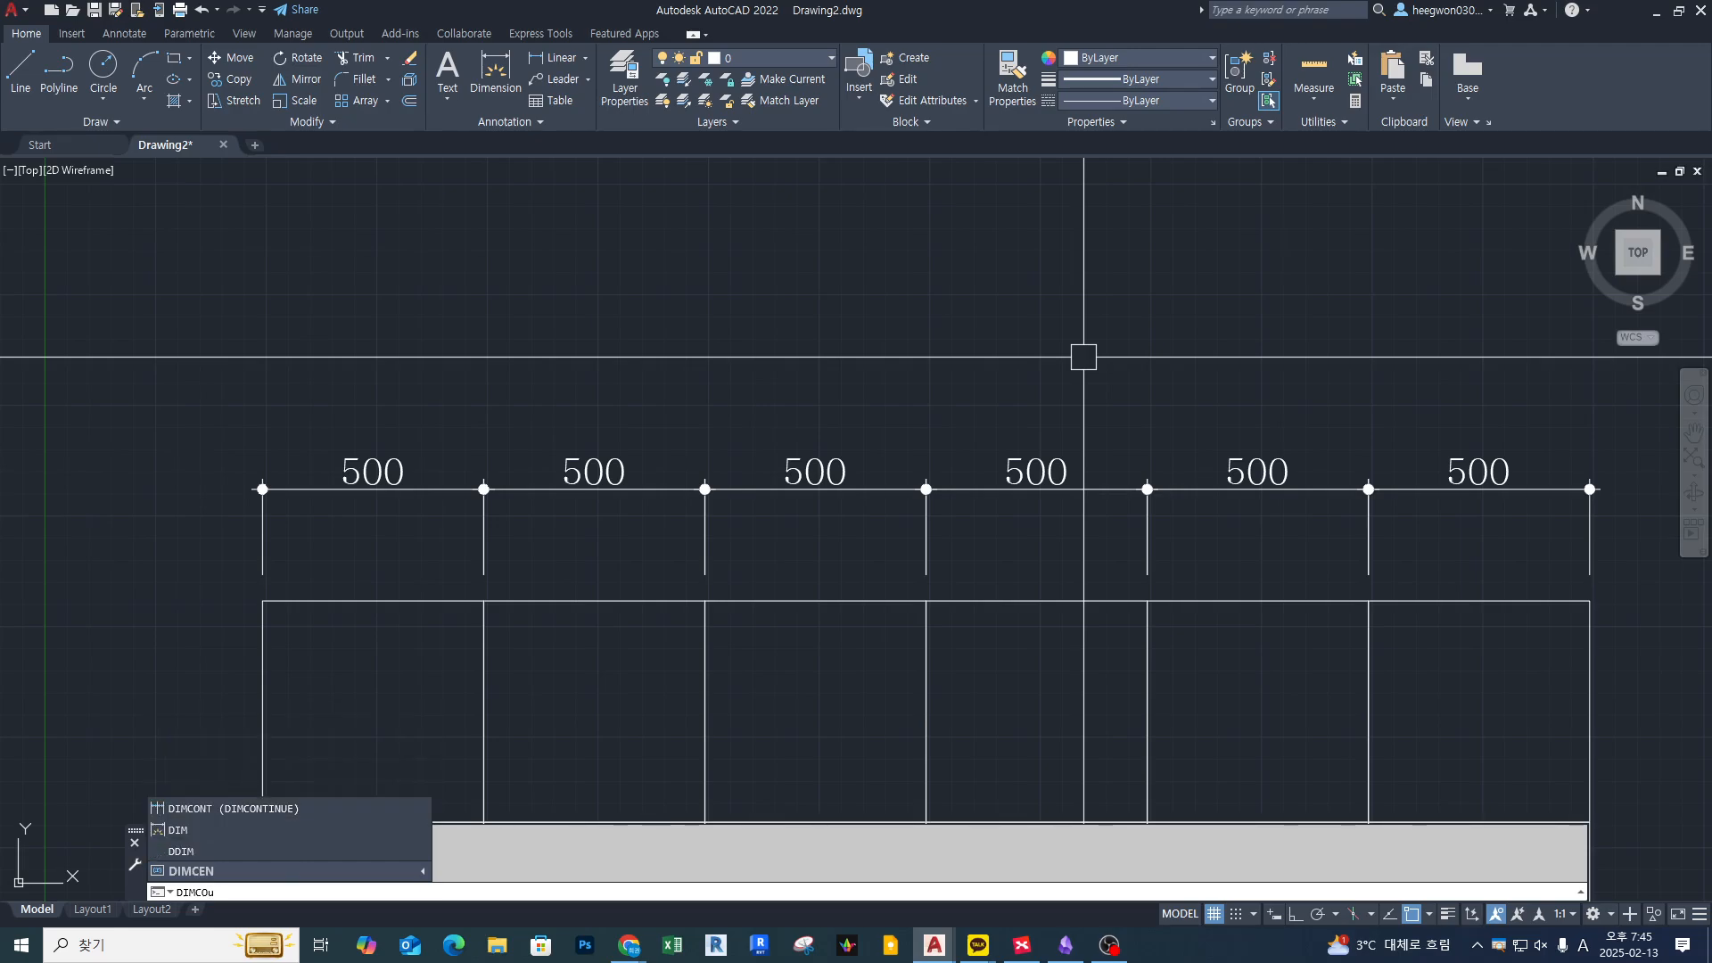
key(BackSpace)
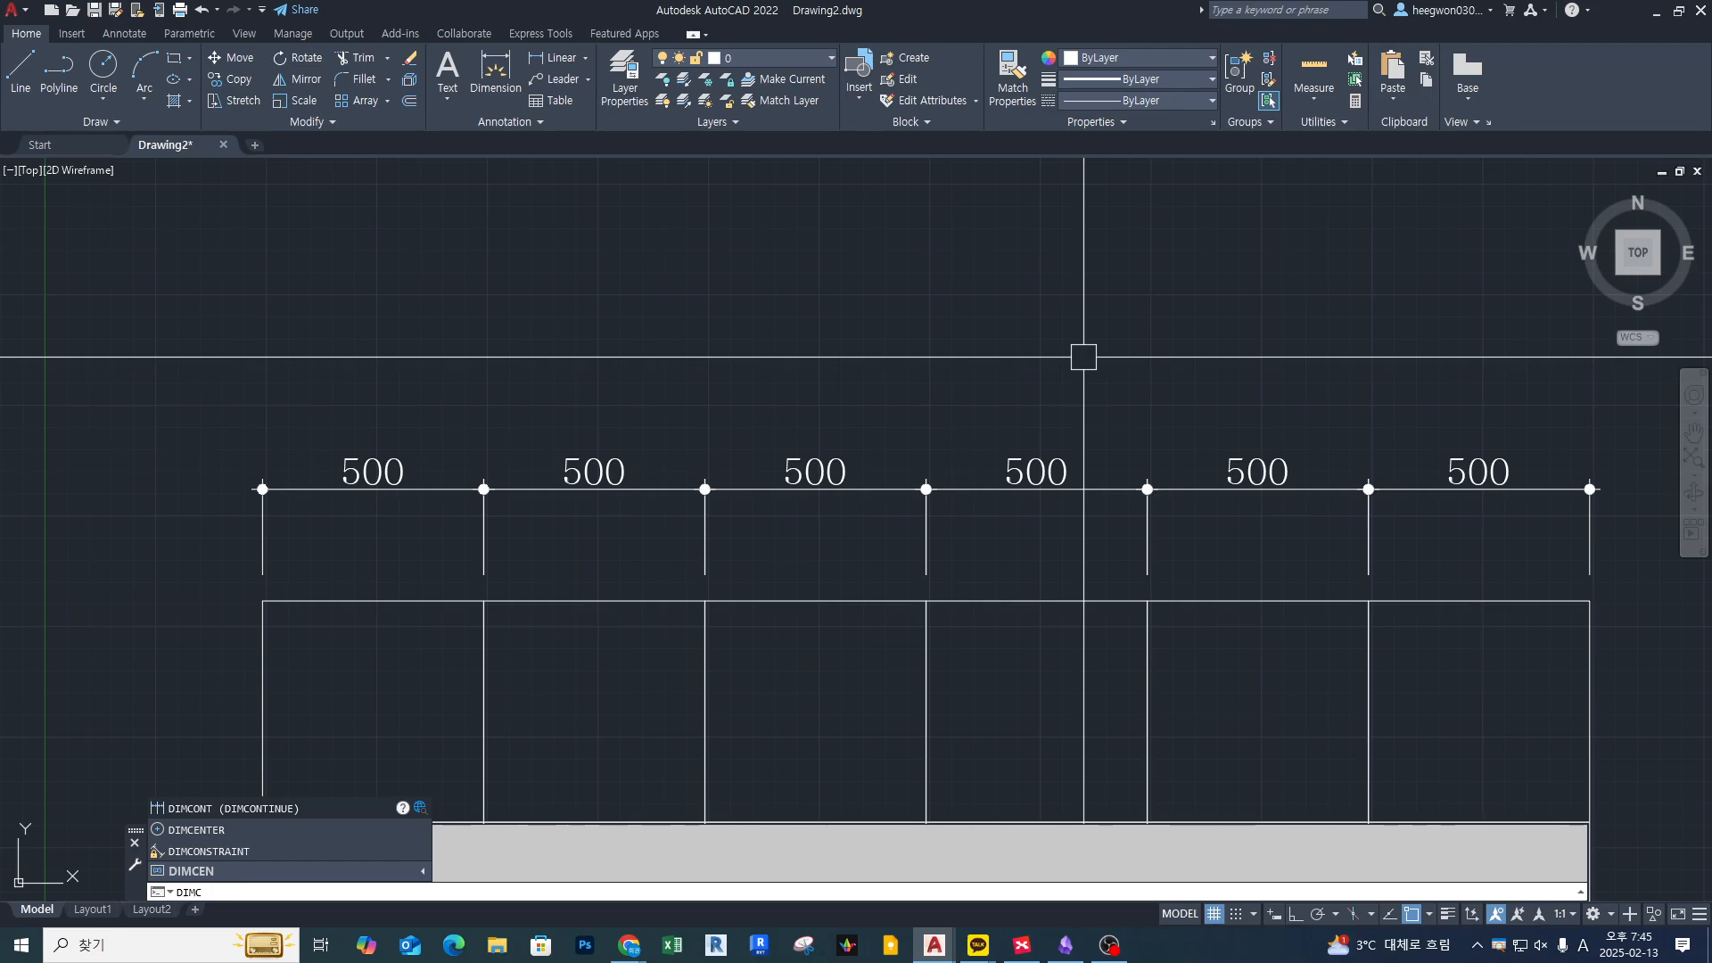
text(n)
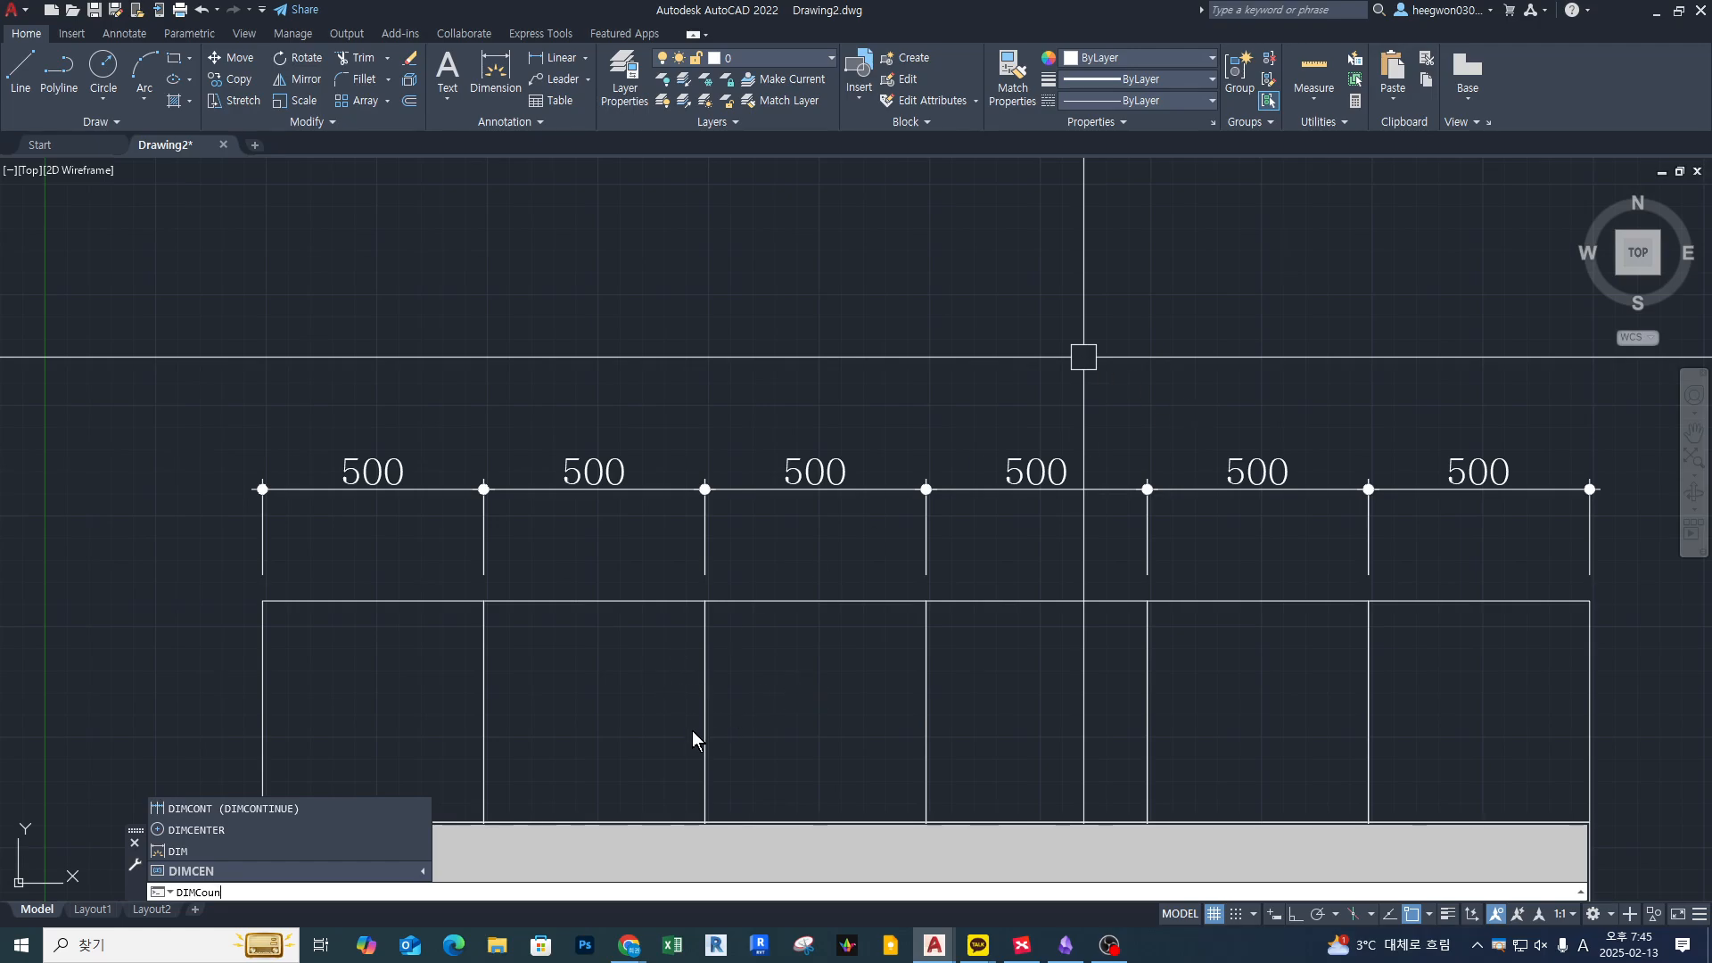
key(BackSpace)
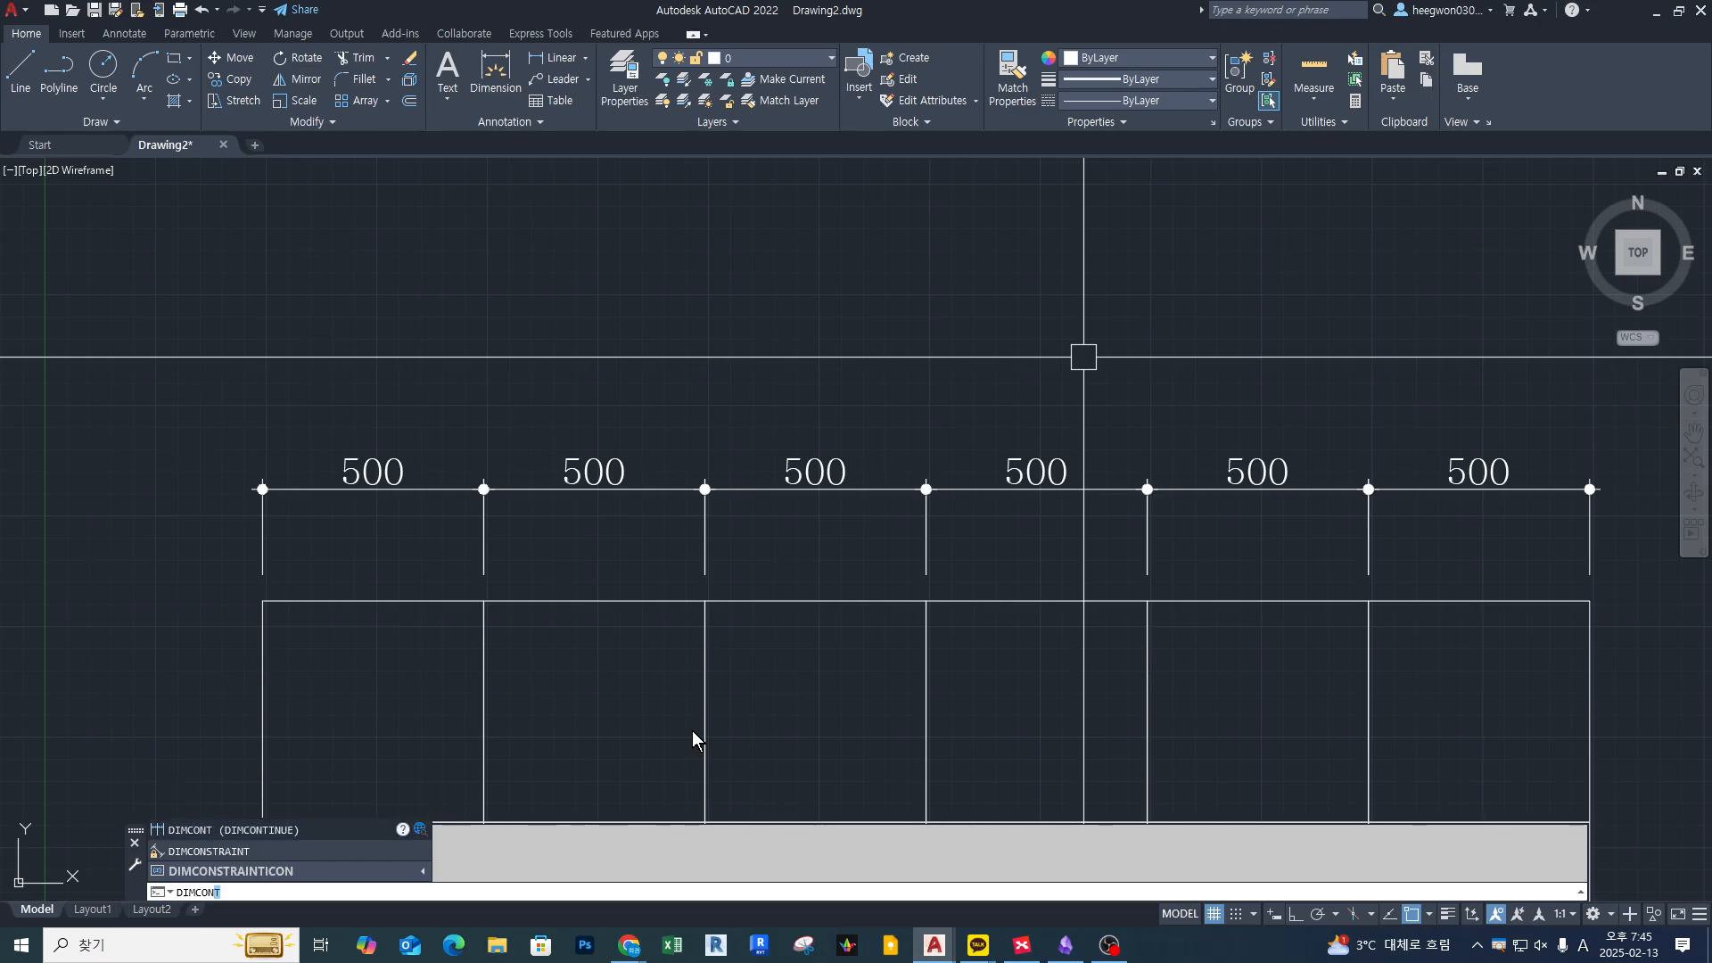
text(nt)
key(Return)
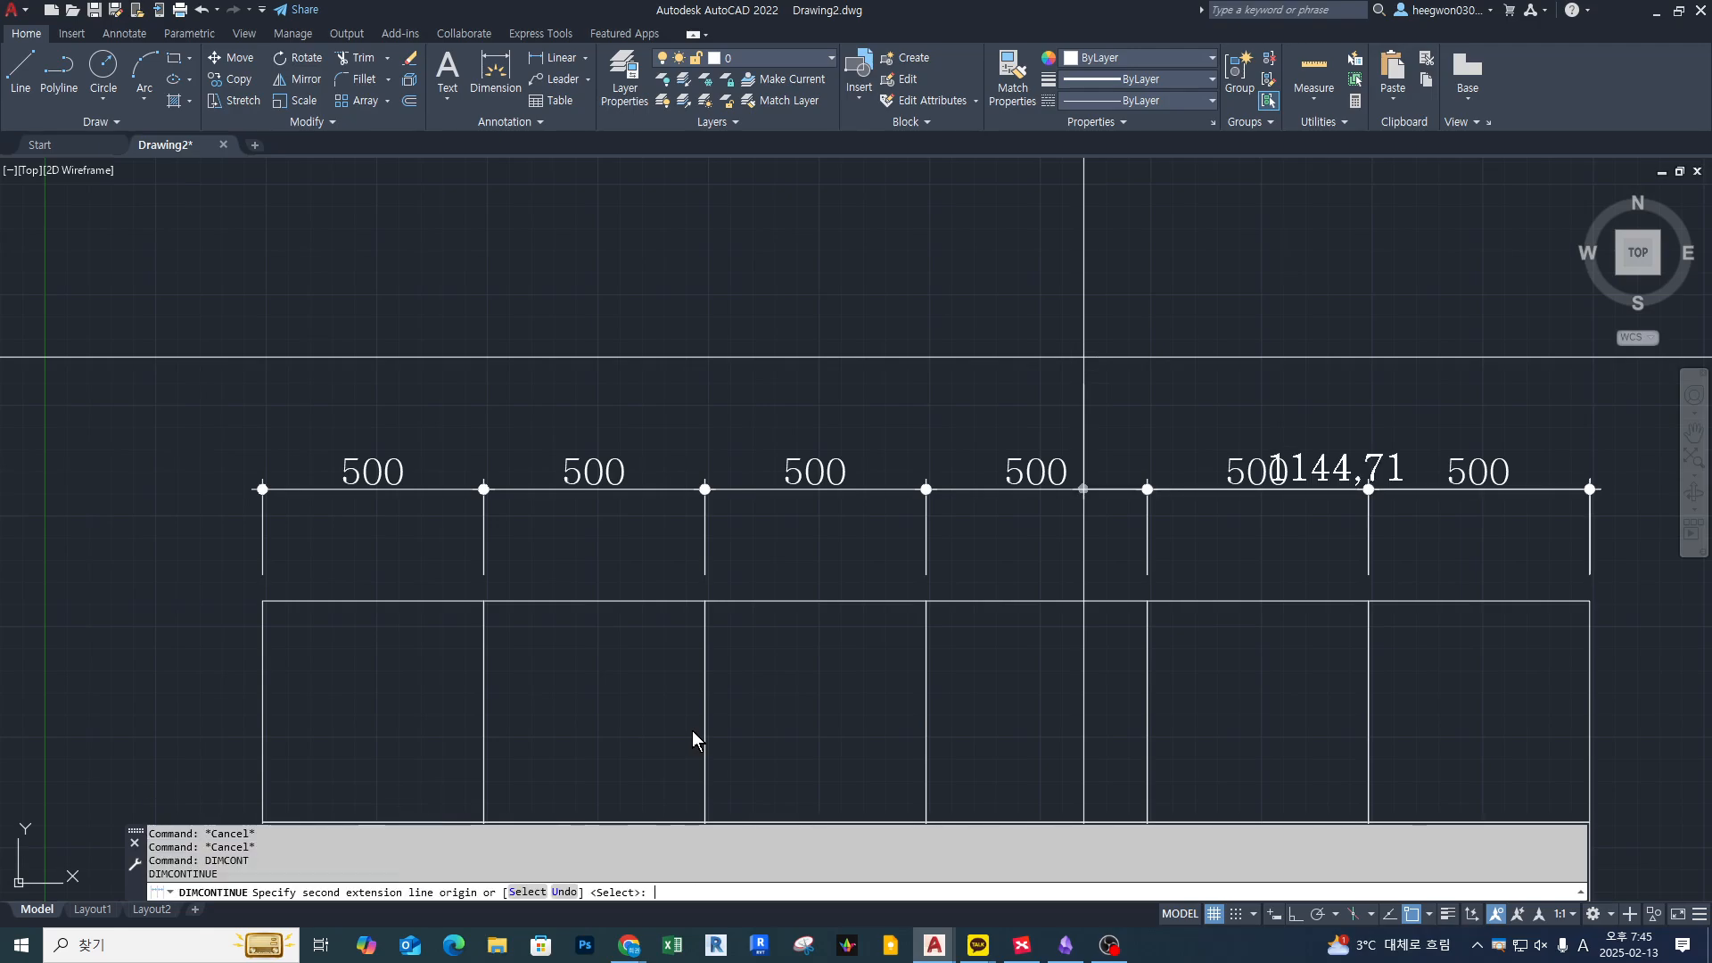
scroll(541, 303, down, 6)
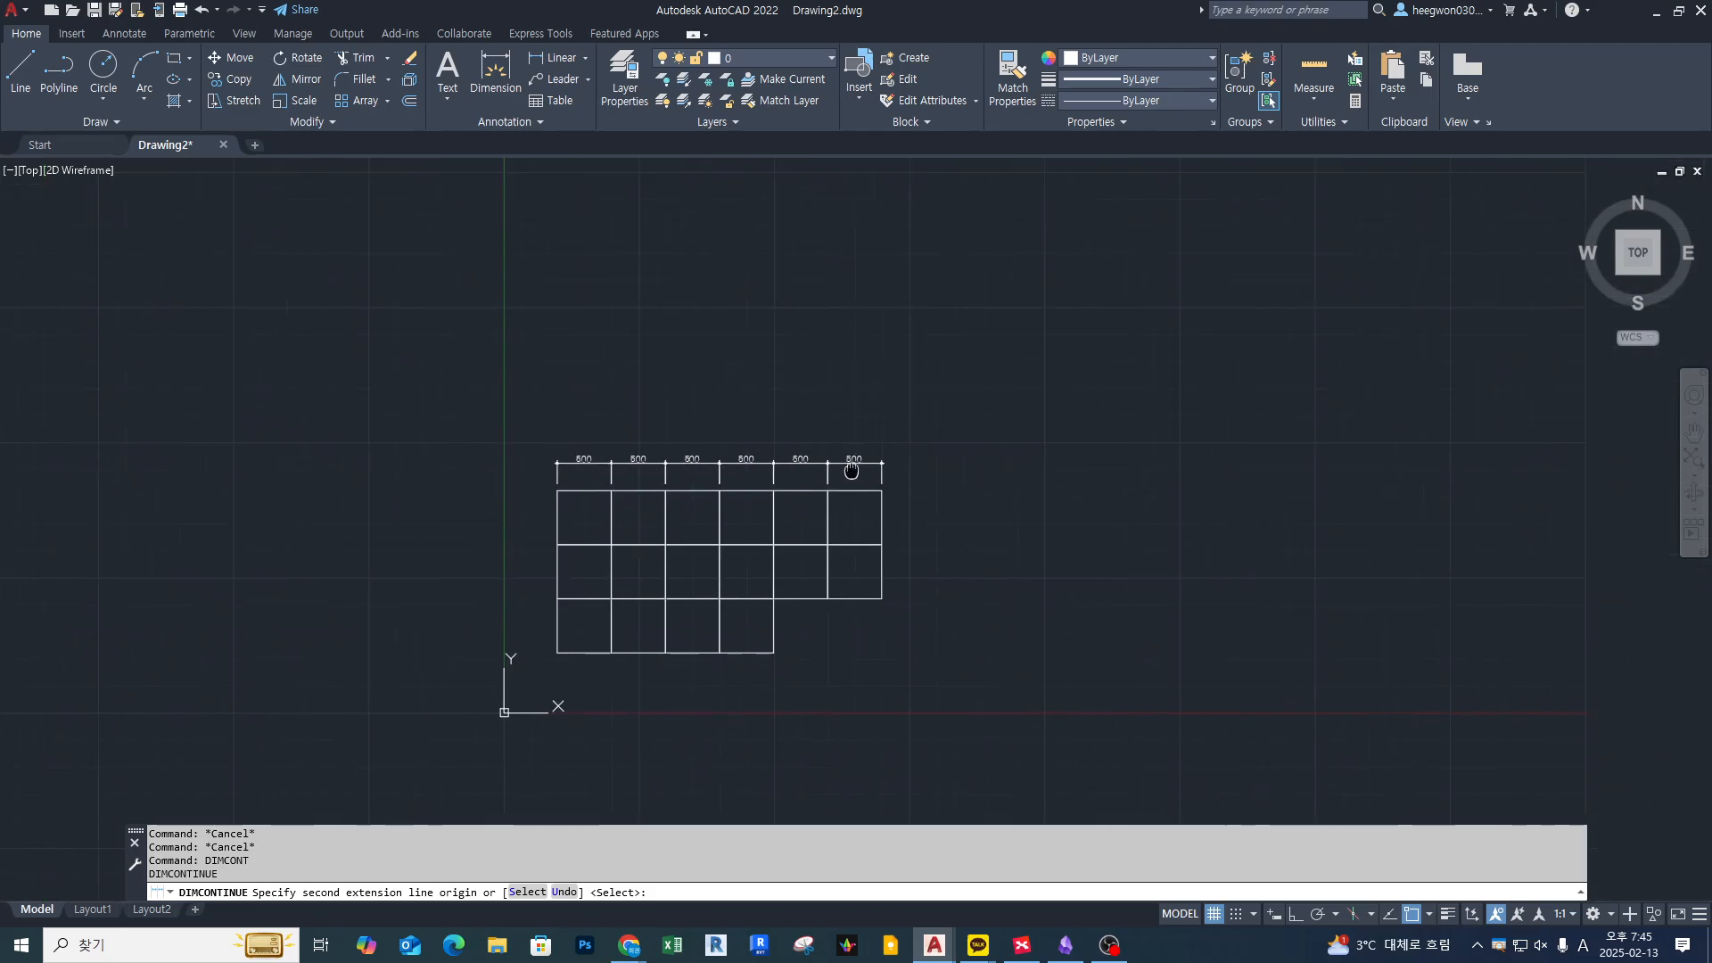
scroll(981, 491, up, 4)
click(783, 495)
click(905, 495)
click(1053, 511)
click(1223, 506)
click(1290, 504)
click(1332, 510)
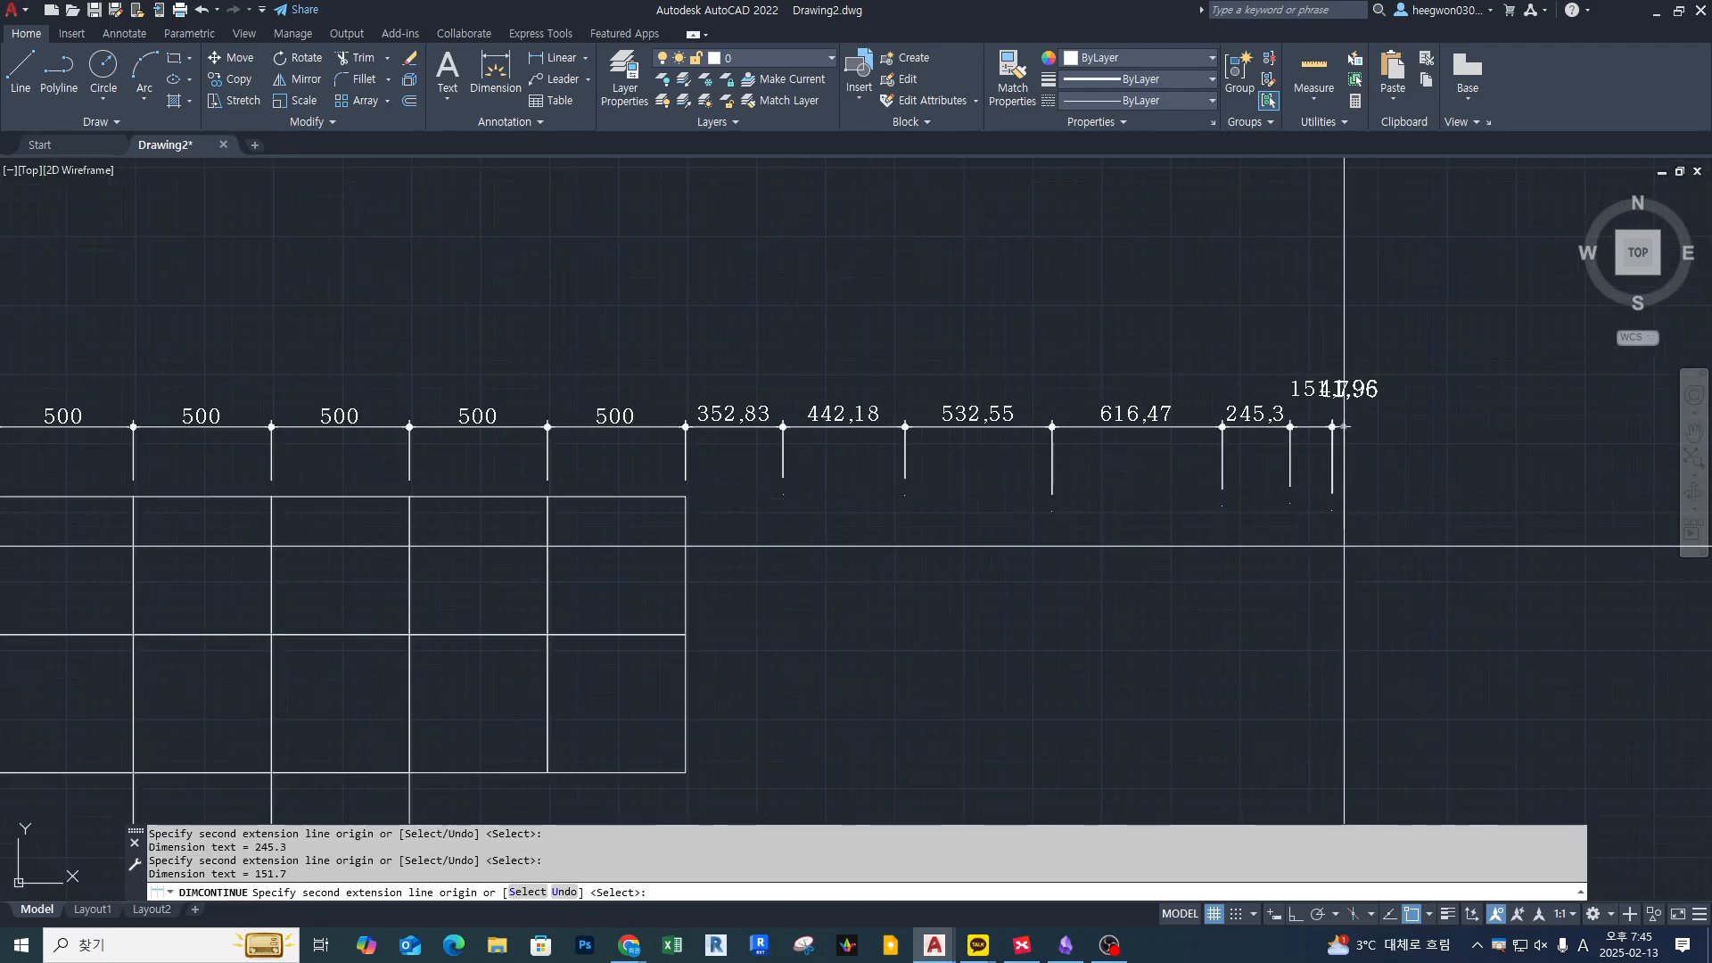
key(Escape)
key(Escape)
key(Escape)
Erase the six continued dimensions beyond the grid's right corner
text(e)
key(Return)
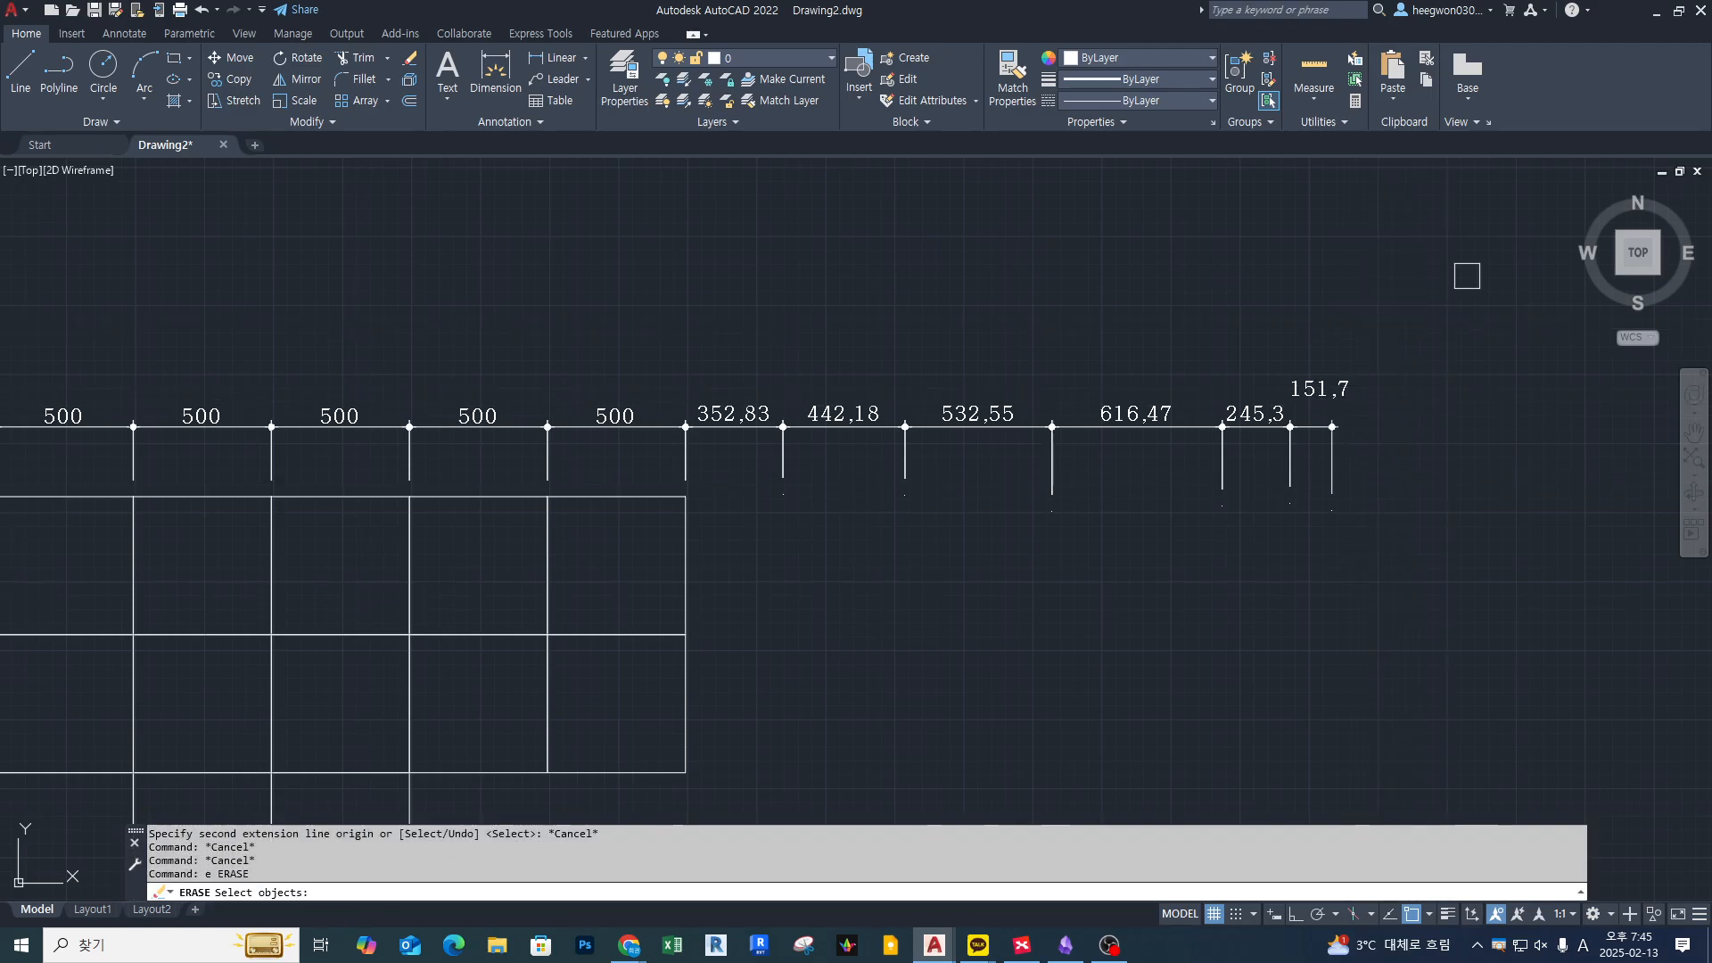
click(1463, 271)
click(728, 556)
key(Return)
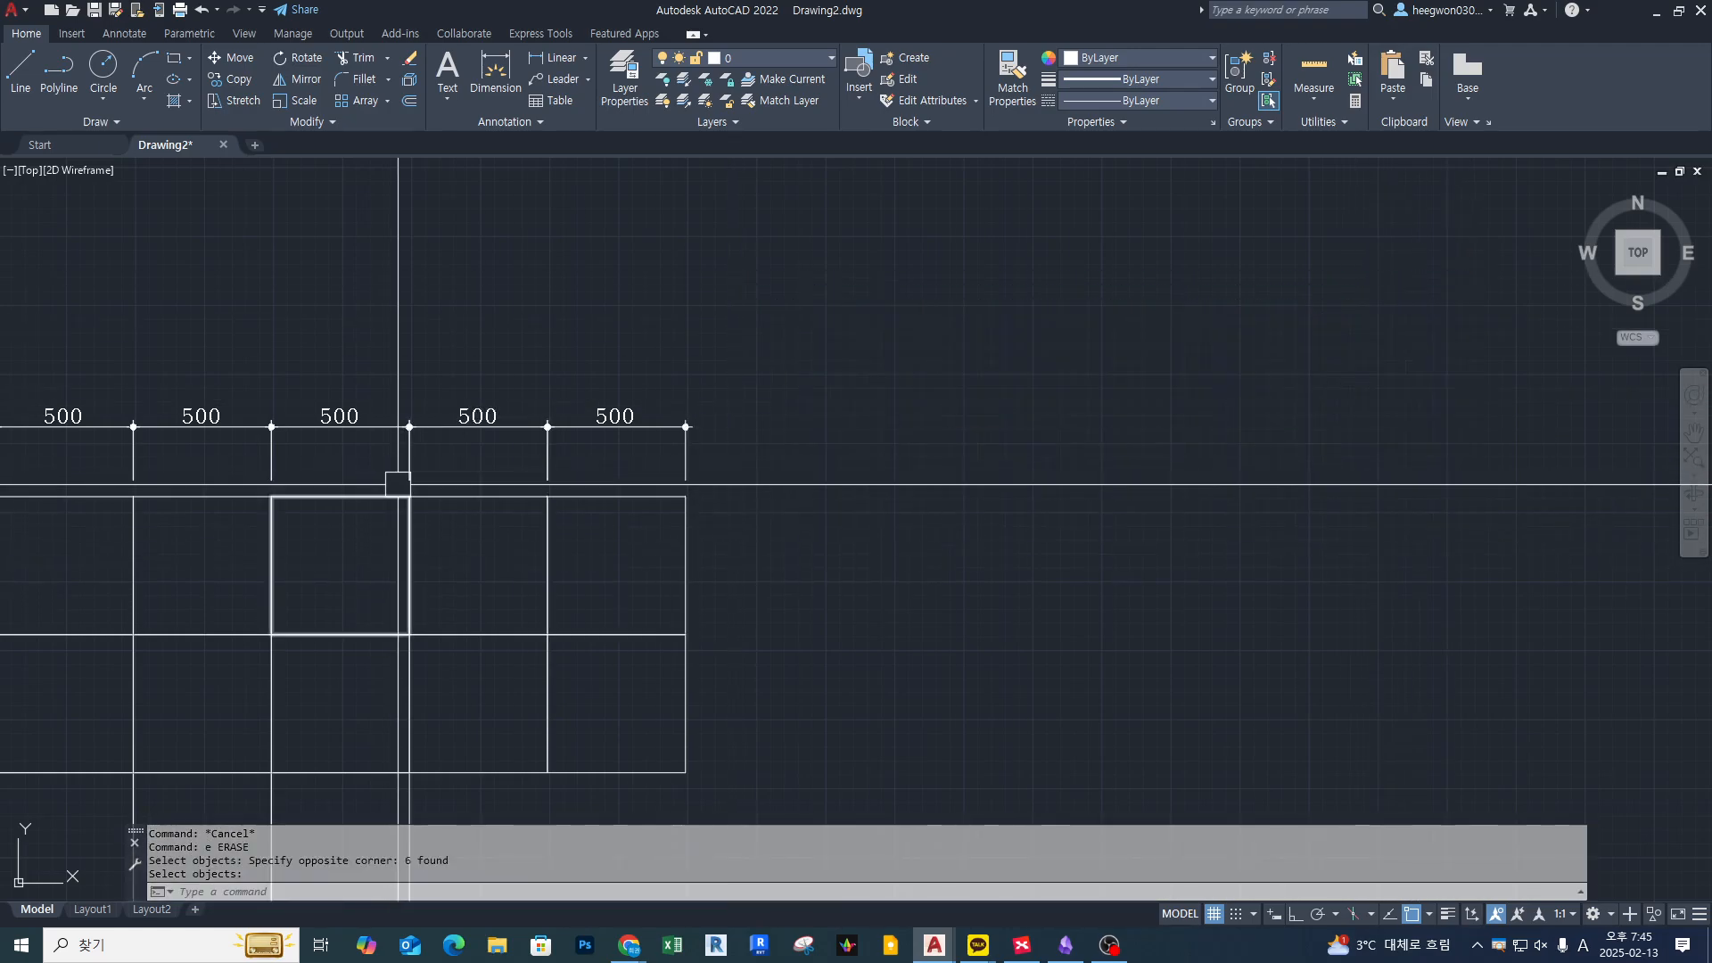
Erase the five dimensions above the second to sixth top cells, keeping only the first cell's dimension
middle_drag(471, 482, 642, 432)
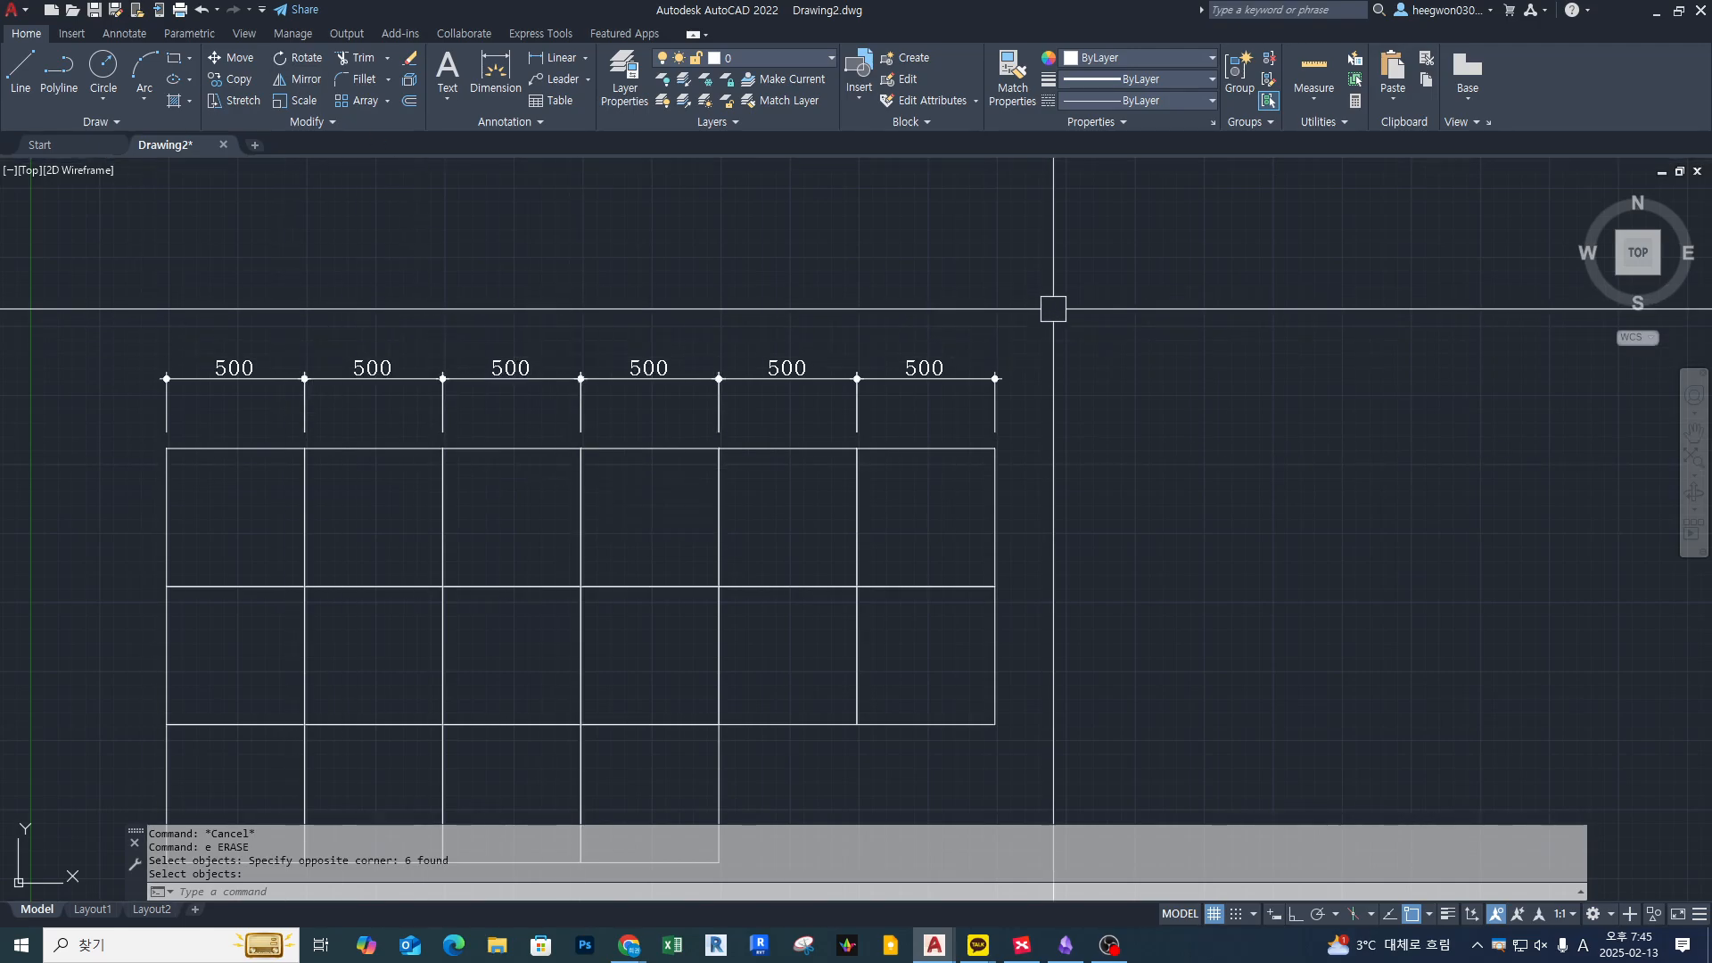
middle_drag(715, 388, 865, 366)
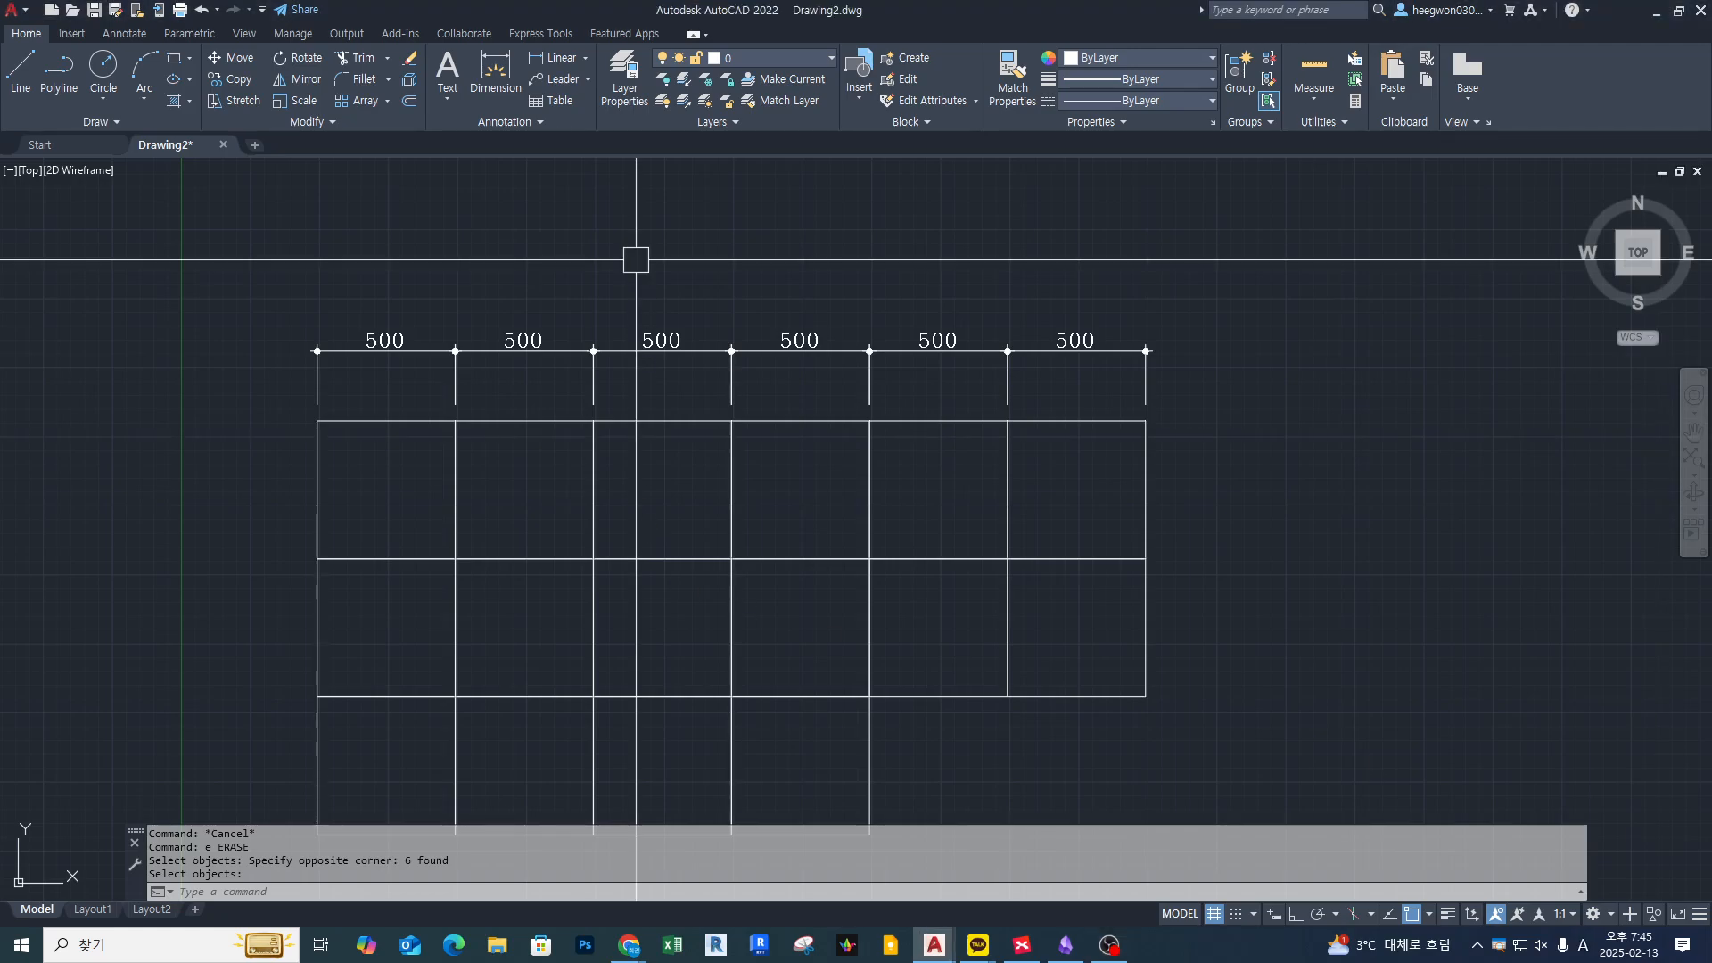
scroll(619, 394, up, 5)
scroll(1004, 387, down, 3)
text(e)
key(Return)
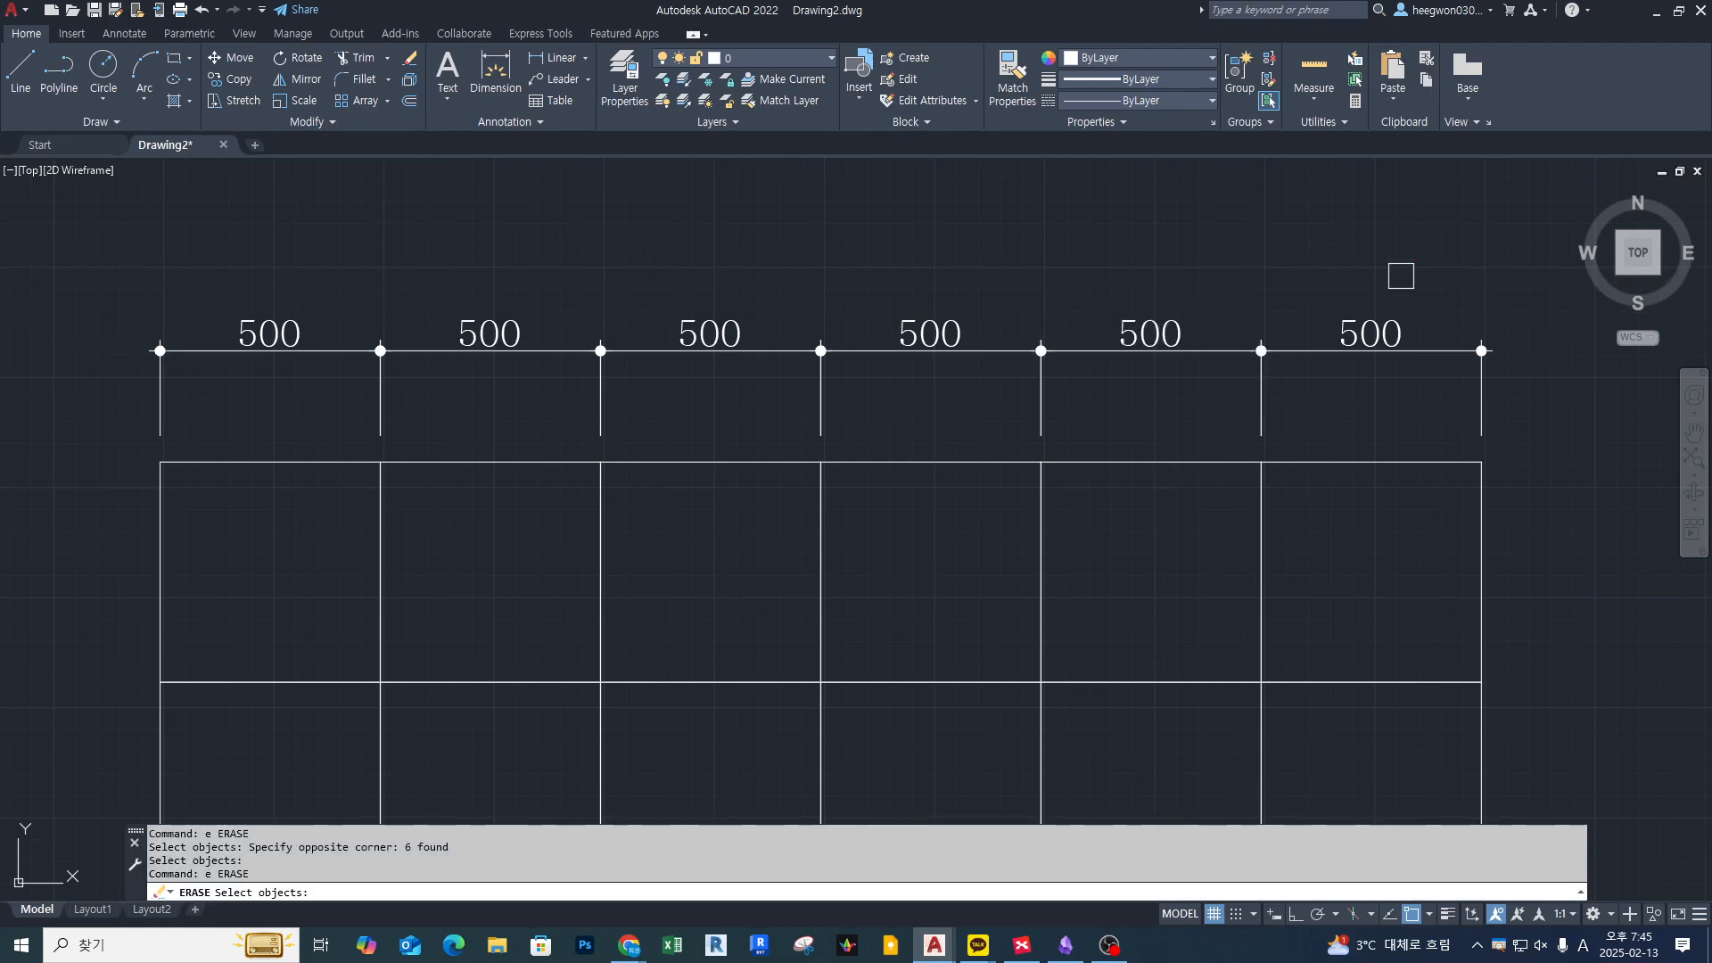
click(1398, 276)
click(470, 378)
key(Return)
Stretch the first cell's dimension from its right origin to the second cell's right corner, and return it to the first cell's corner
scroll(410, 391, up, 2)
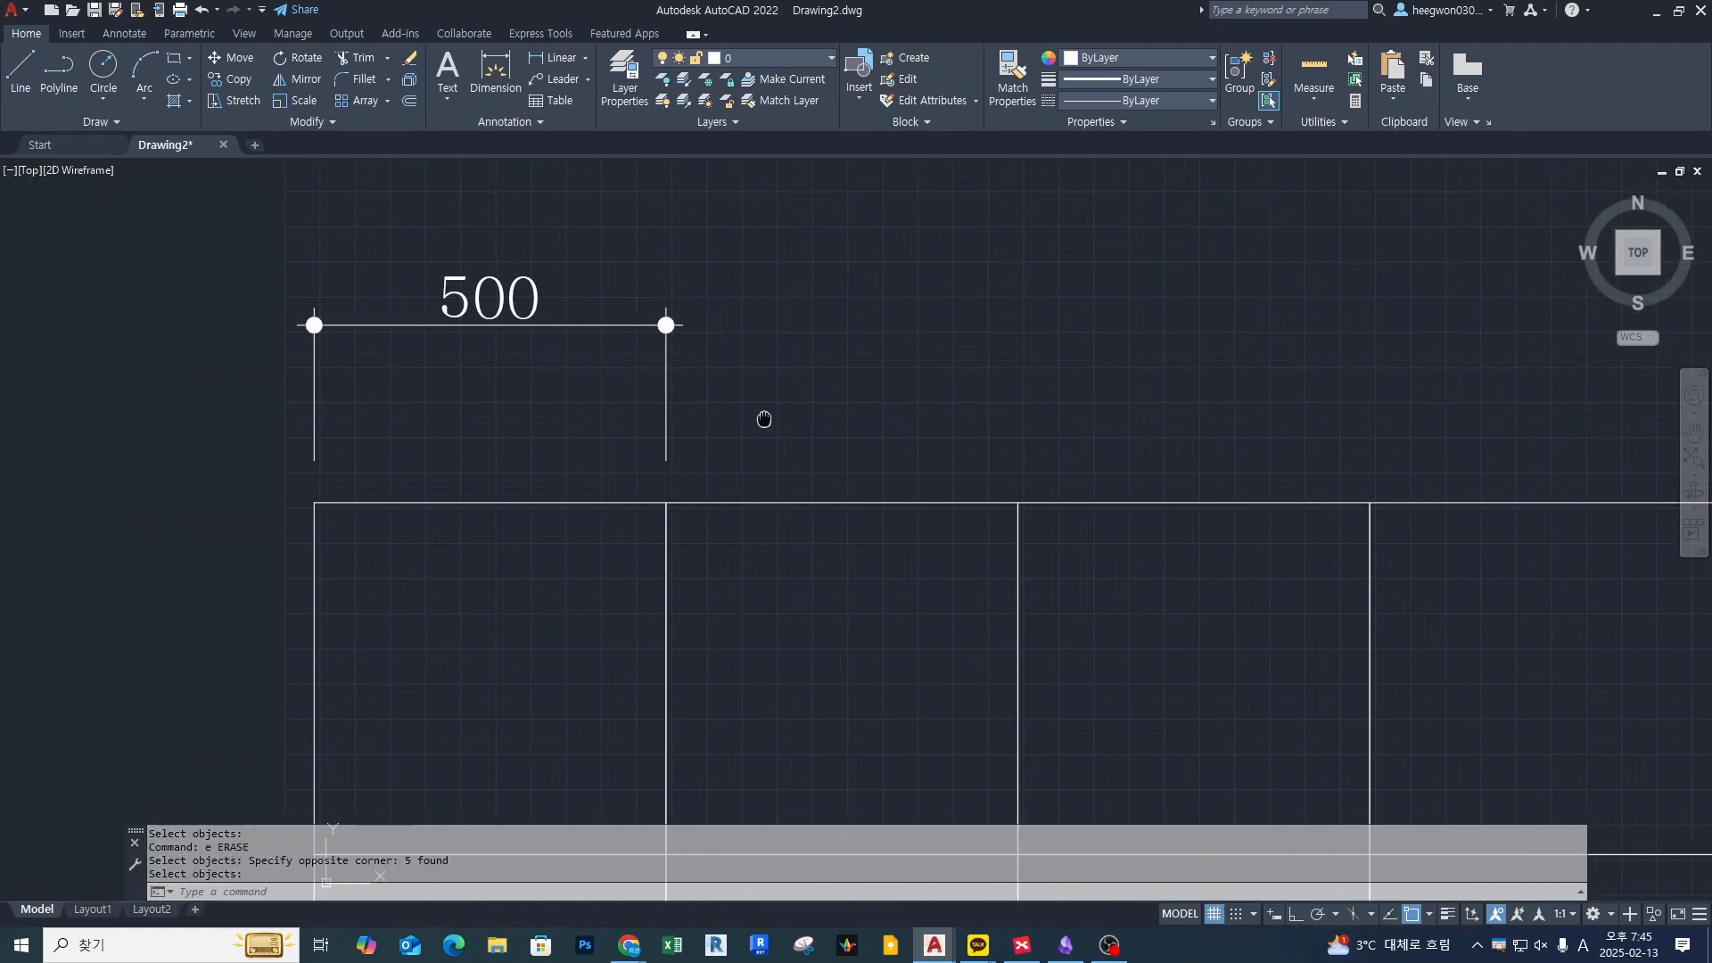
click(667, 384)
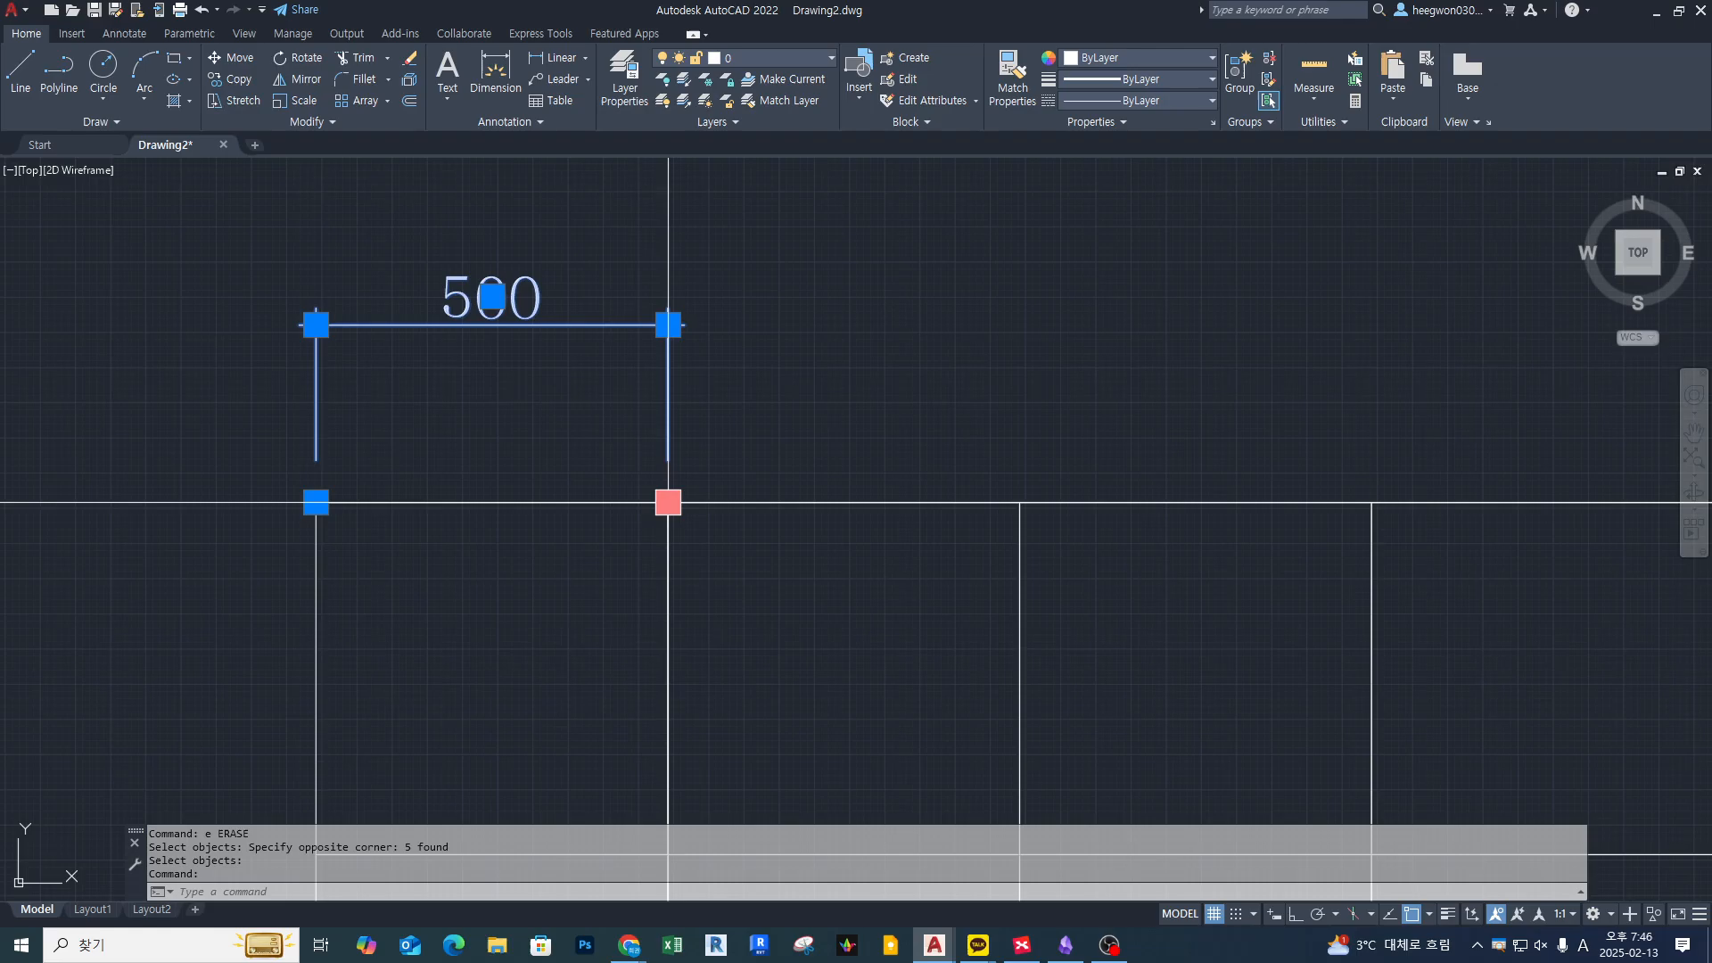
click(668, 503)
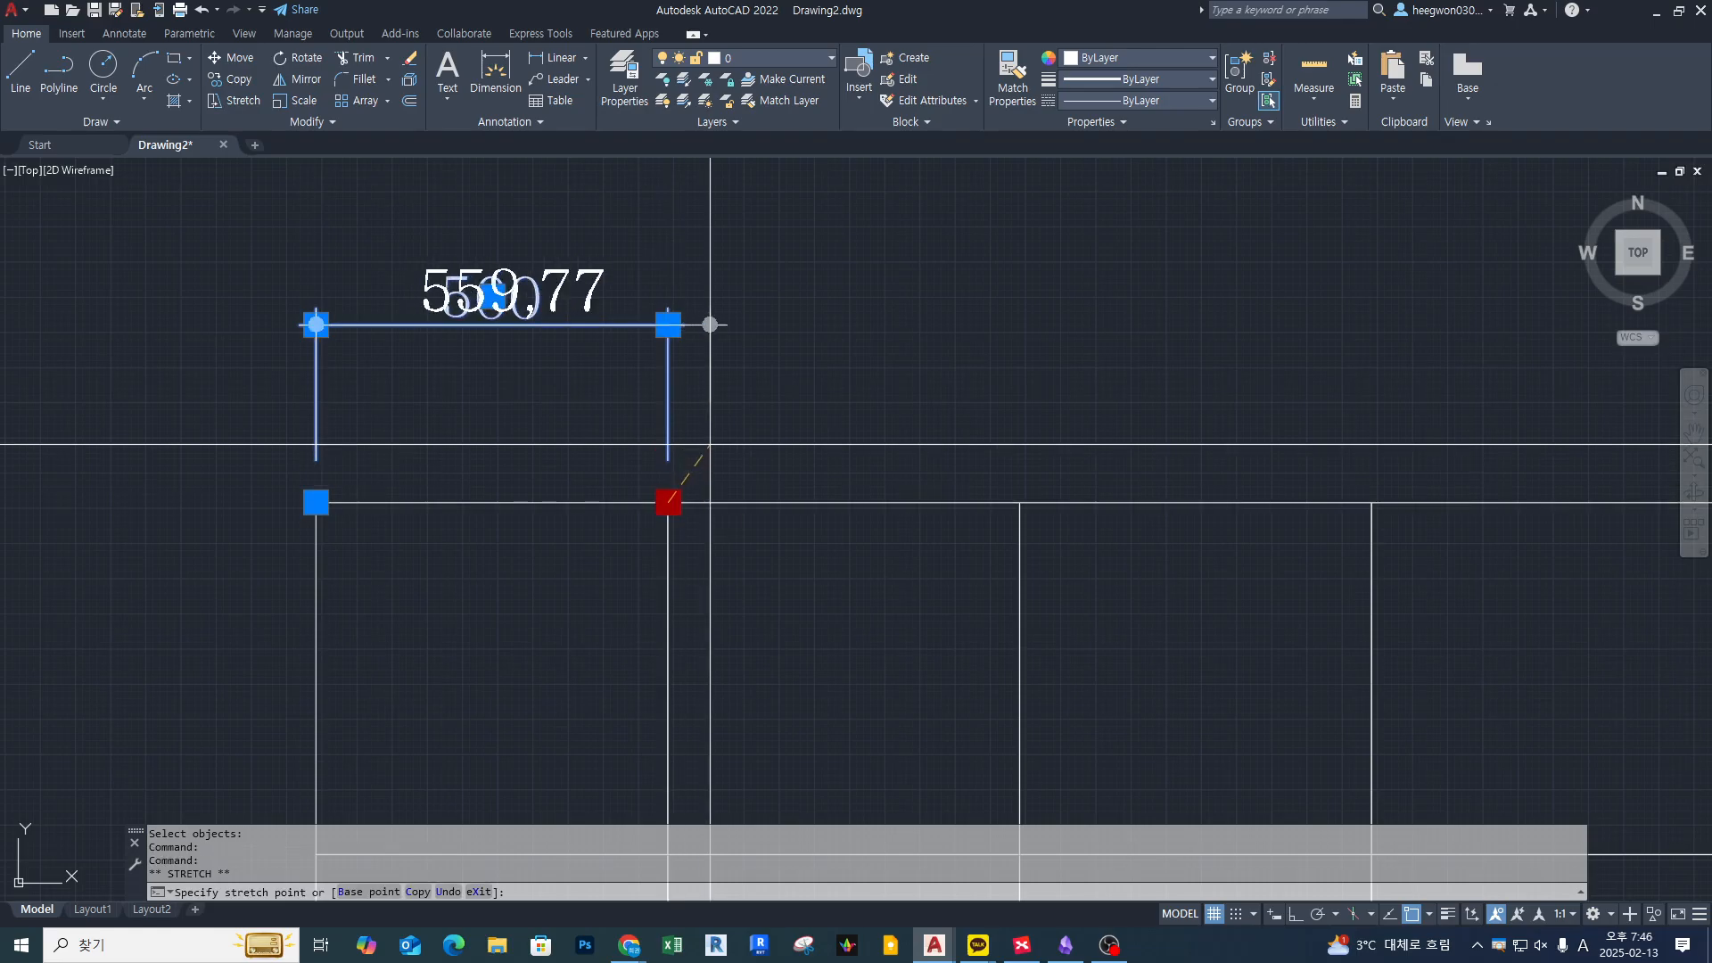
click(1021, 502)
click(1020, 502)
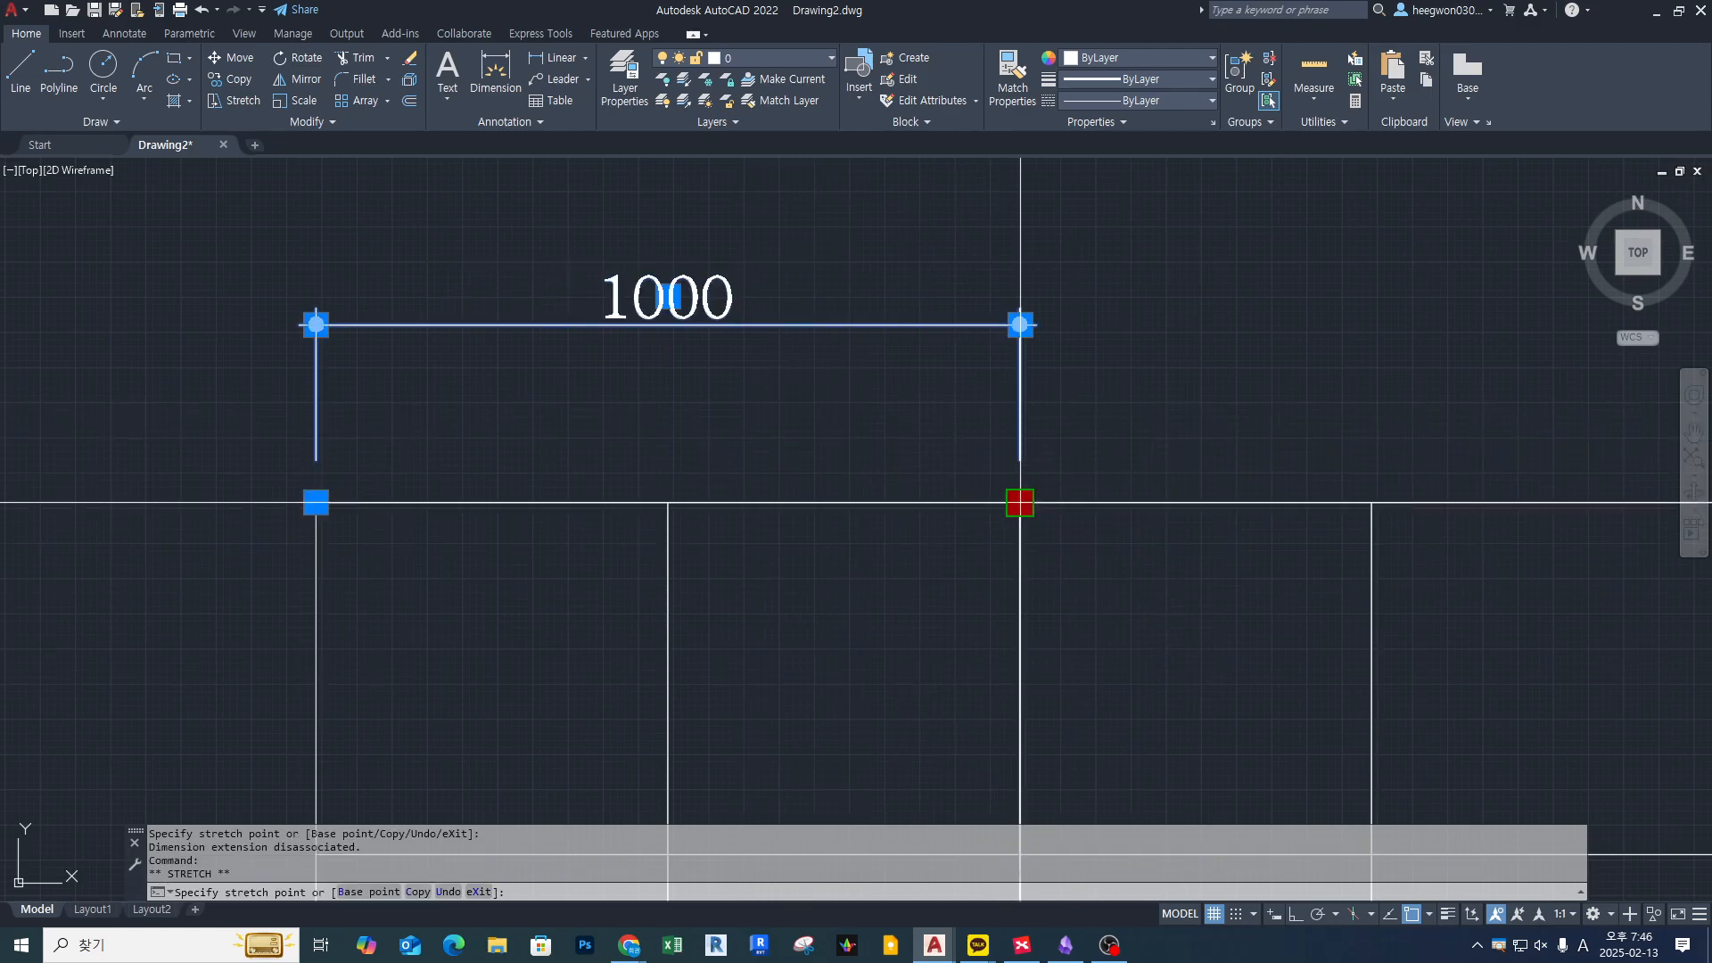
click(668, 502)
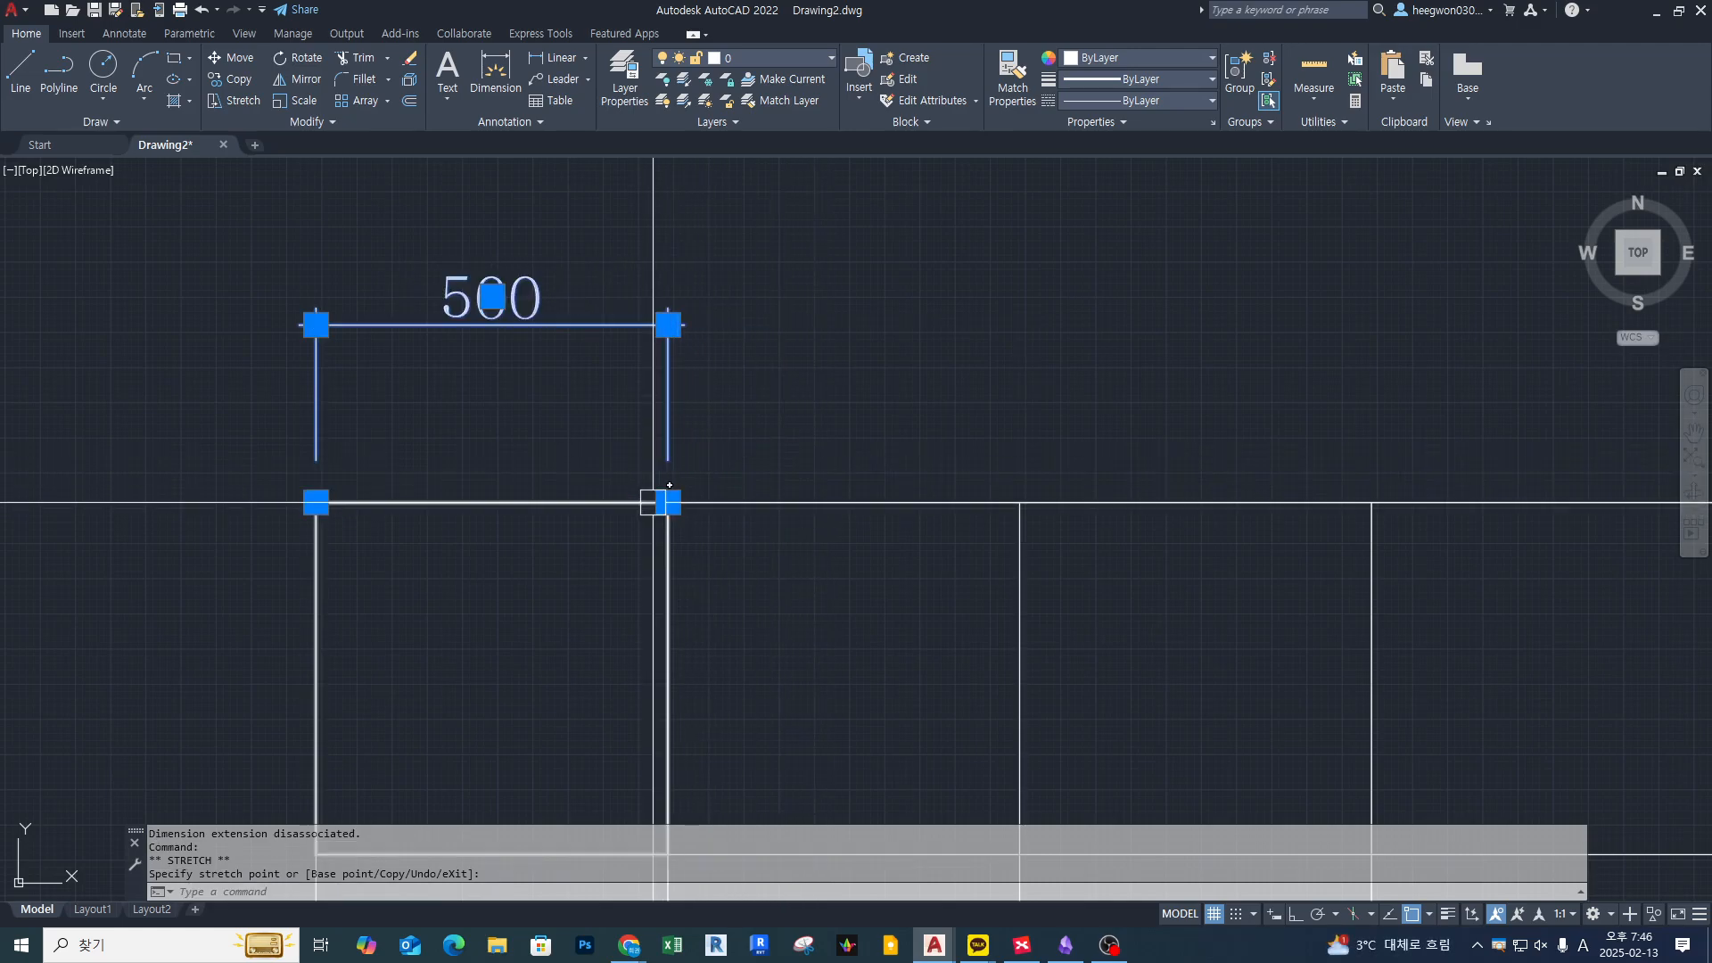
Extend the dimension's right origin over the second cell, deselect and reselect the dimension, and restore it to one cell's width
click(668, 502)
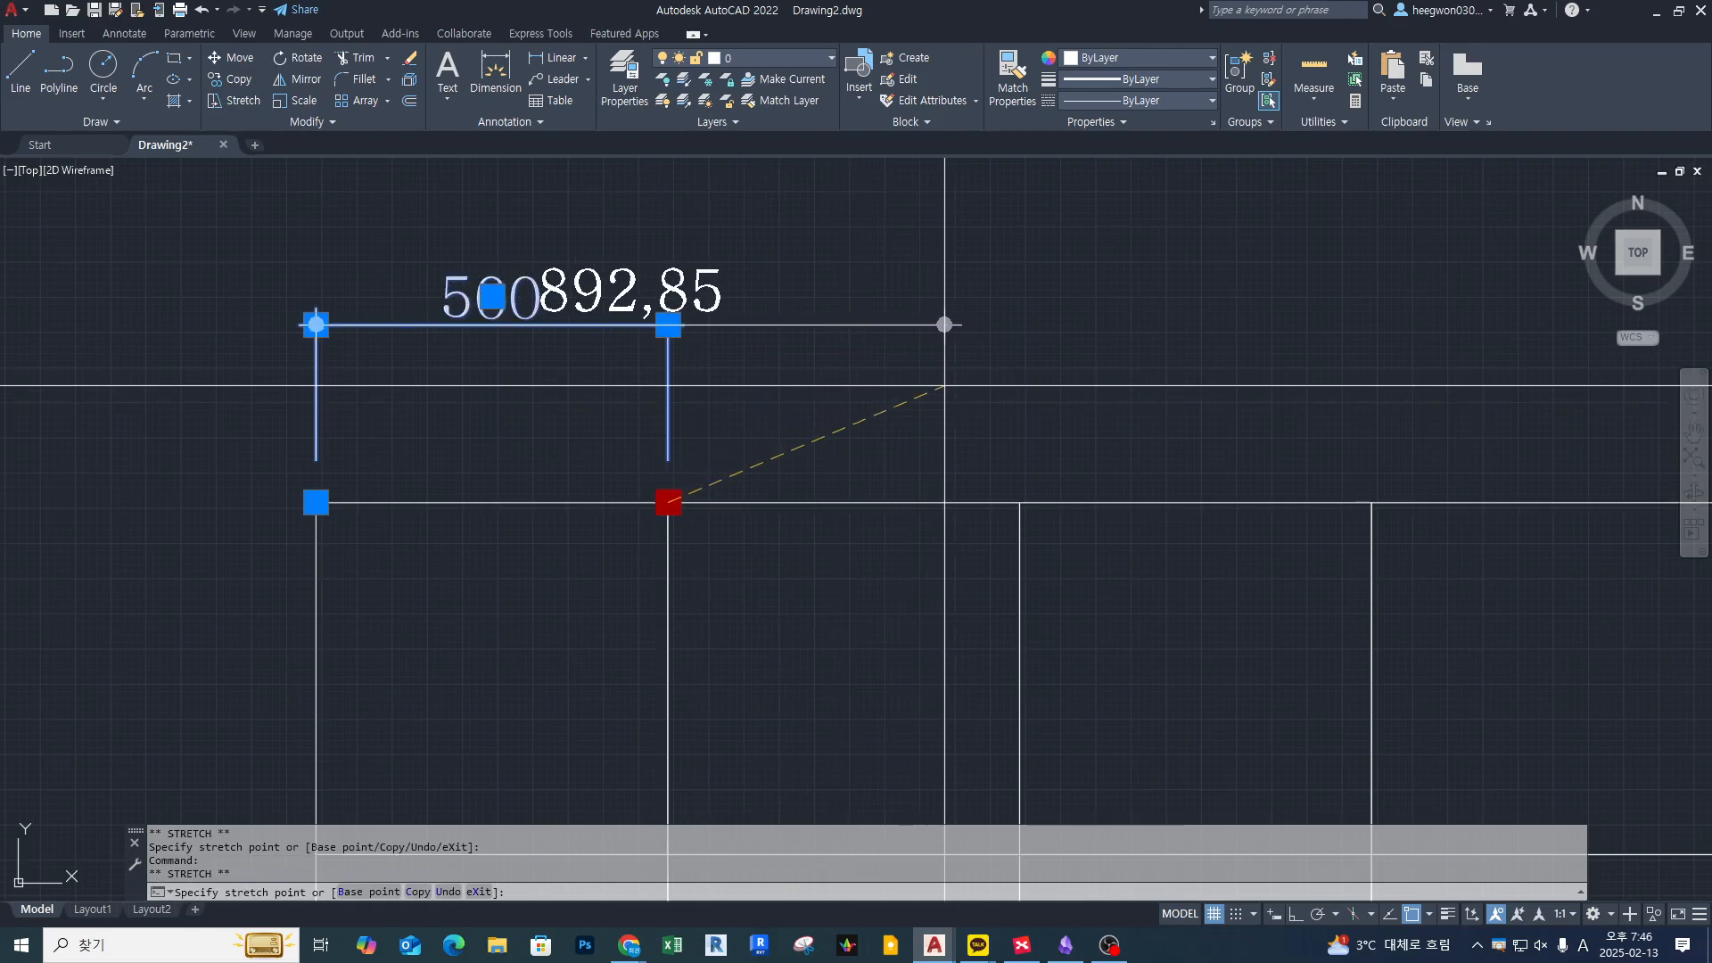
click(1021, 502)
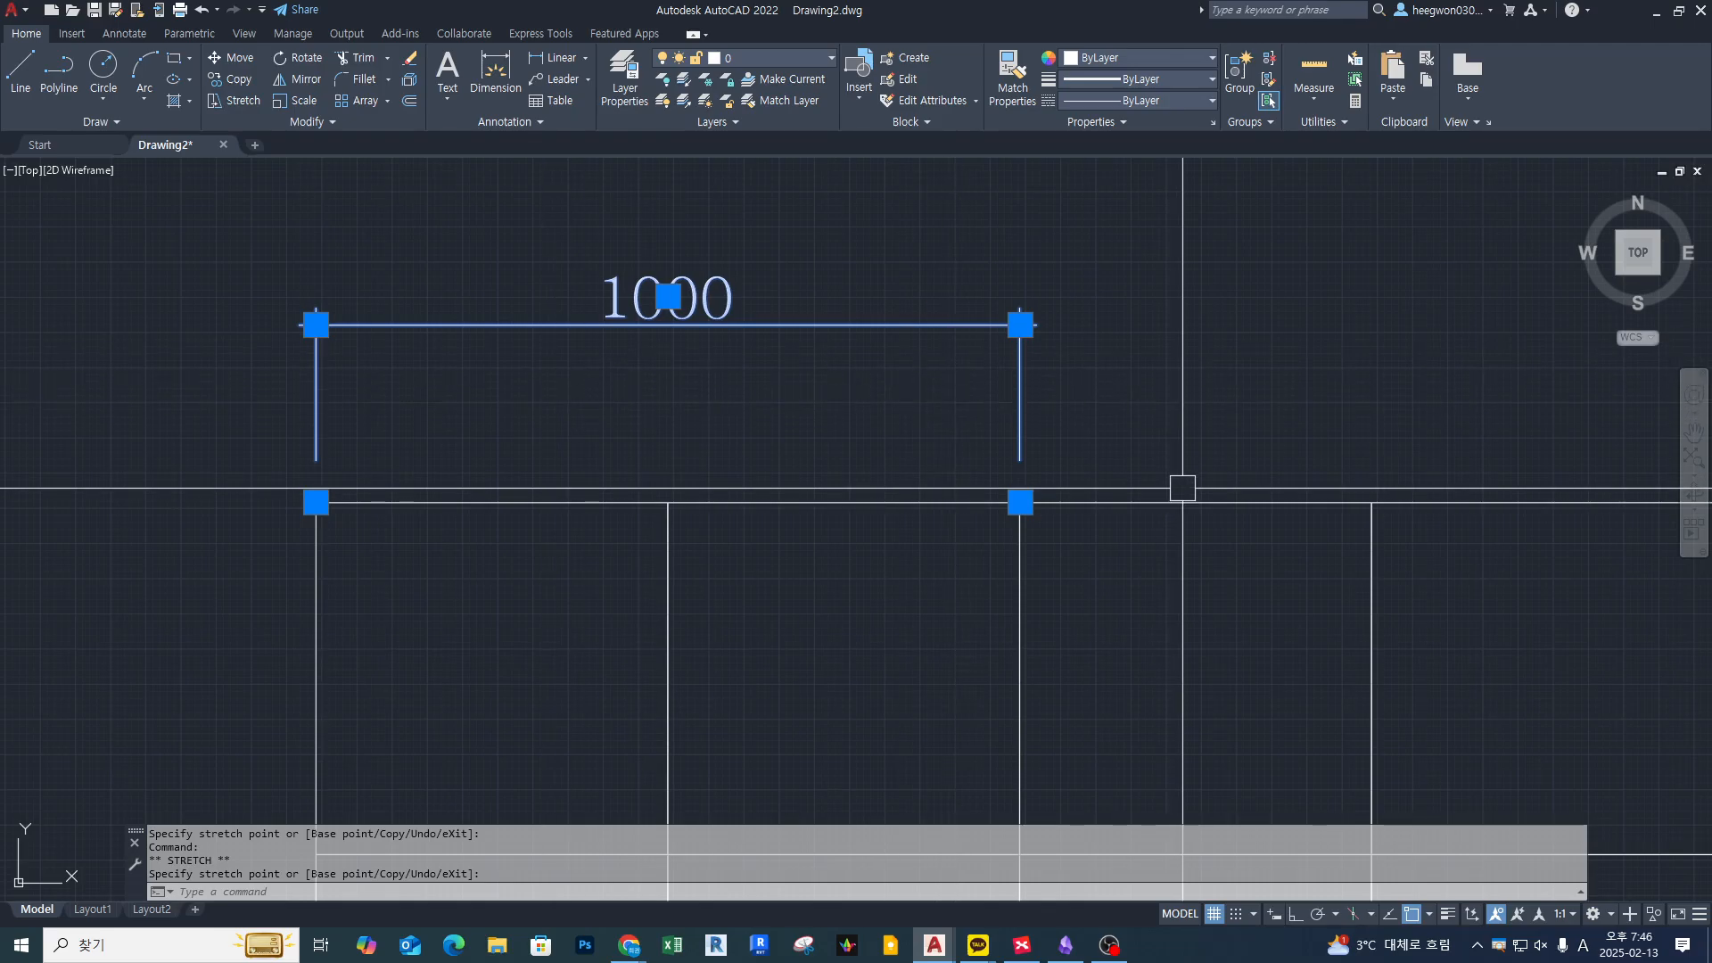
key(Escape)
key(Escape)
click(1113, 358)
click(955, 397)
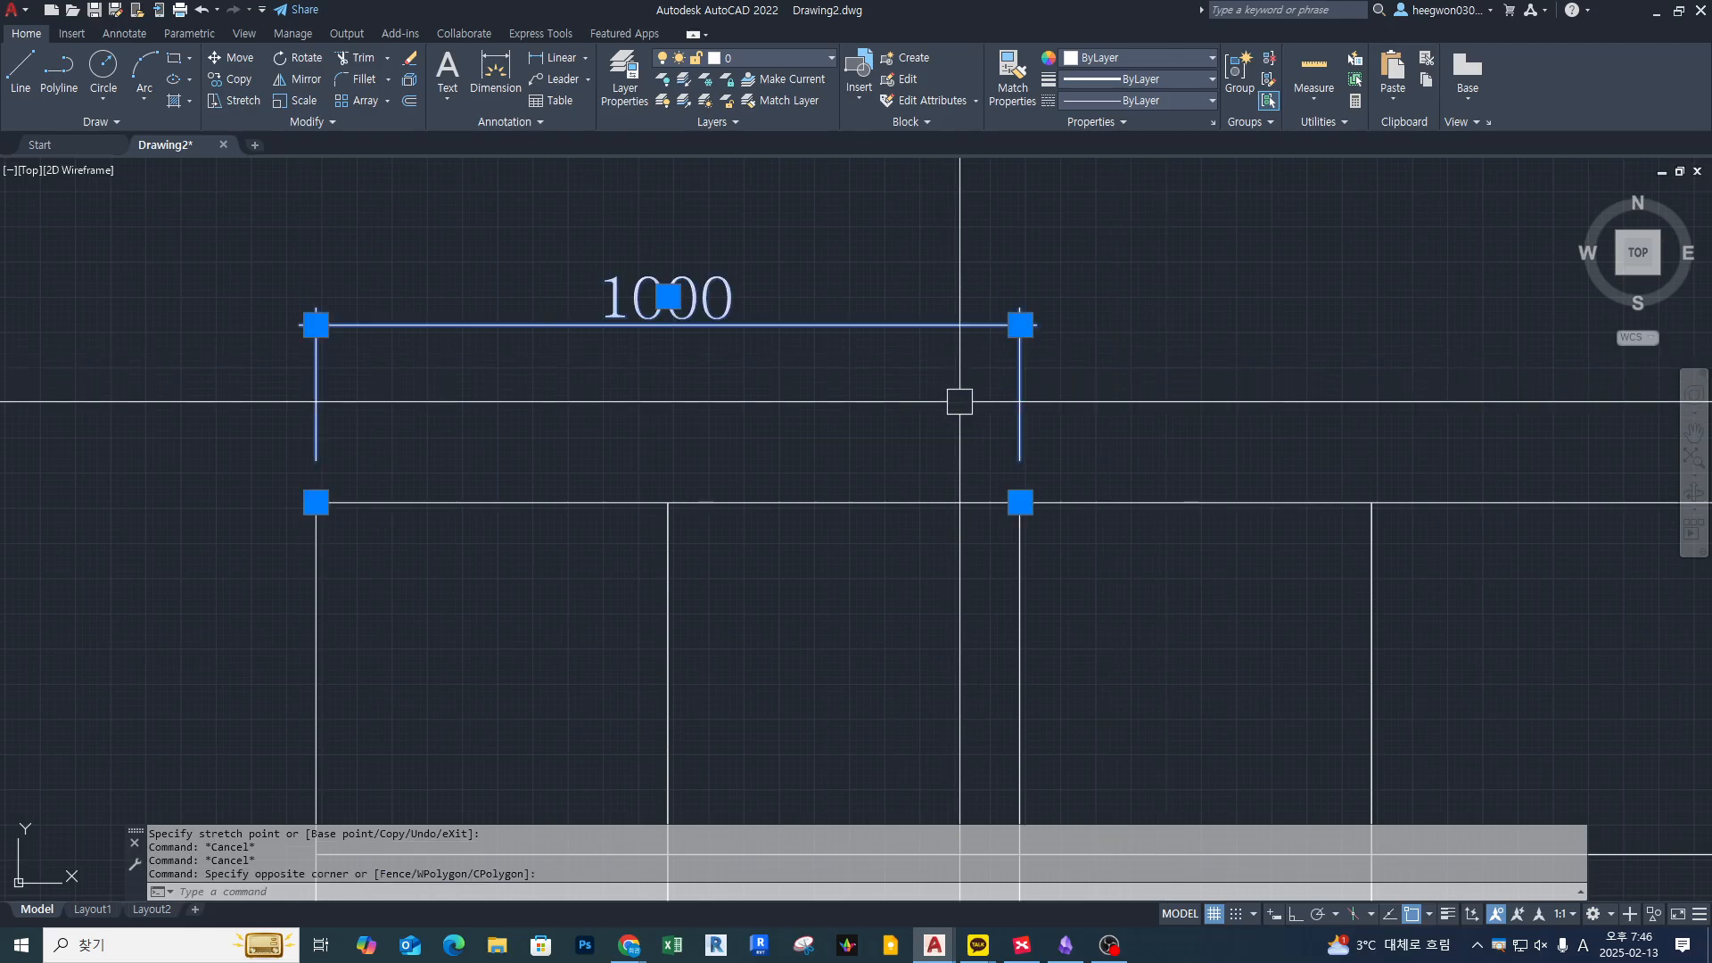
click(1020, 502)
click(668, 502)
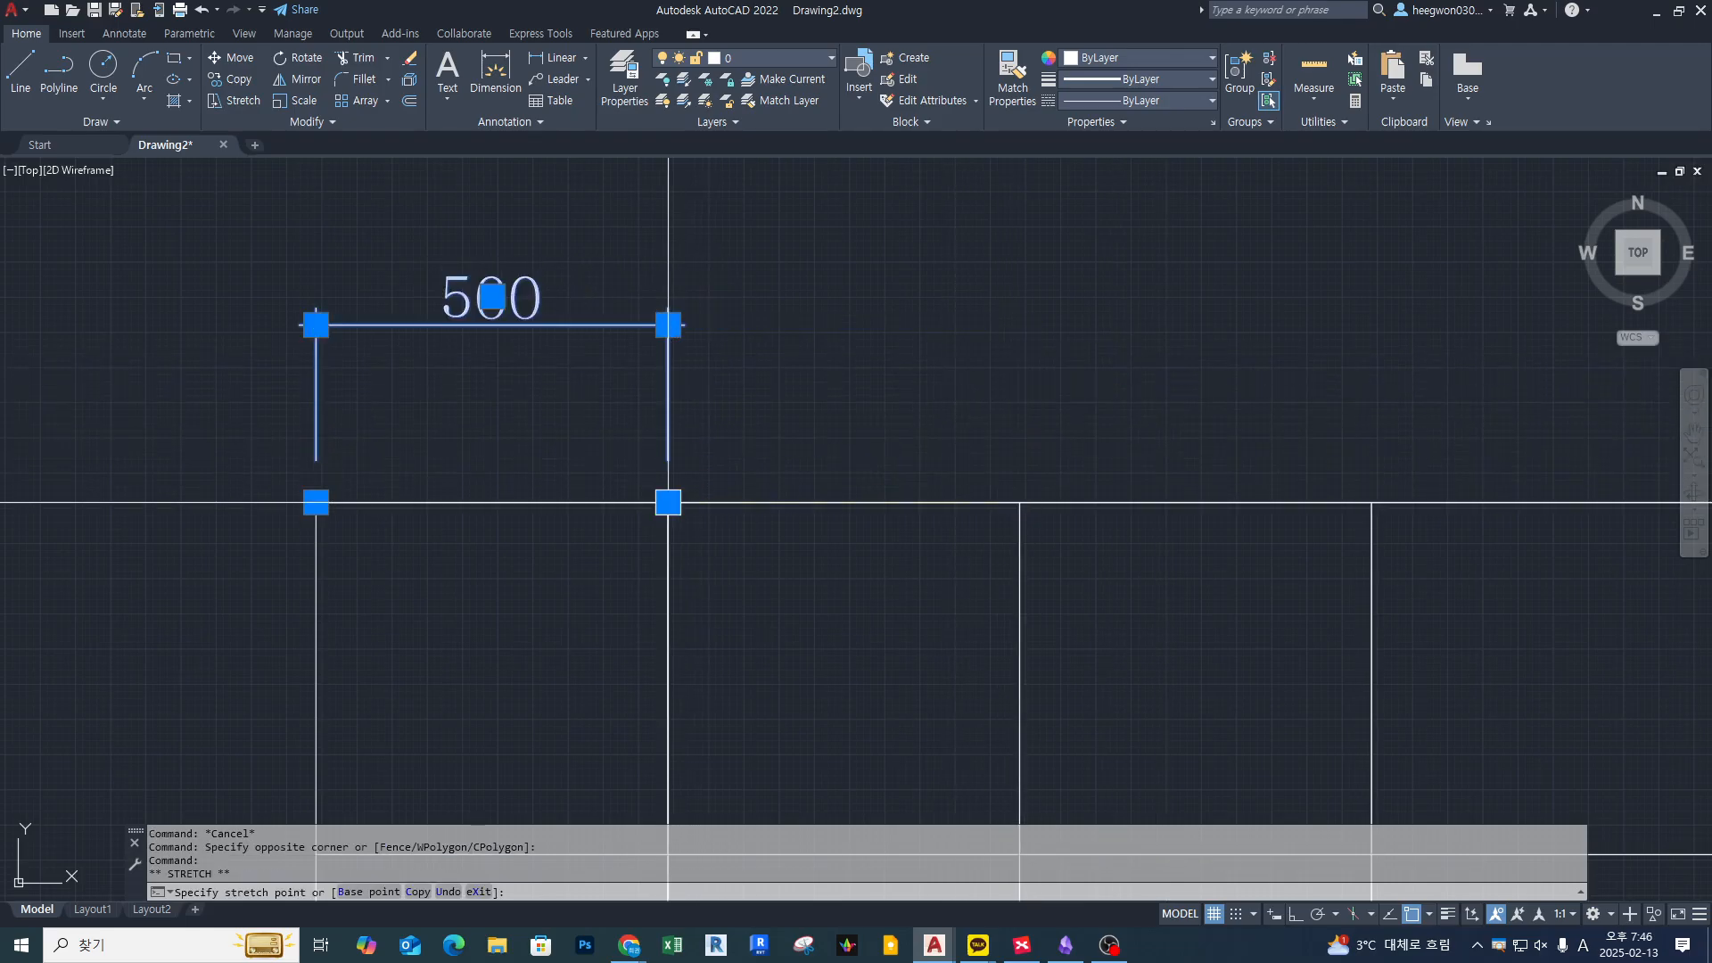
Stretch the dimension's right origin to the second cell's right corner so it spans two cells, and clear the selection
click(668, 502)
click(1020, 502)
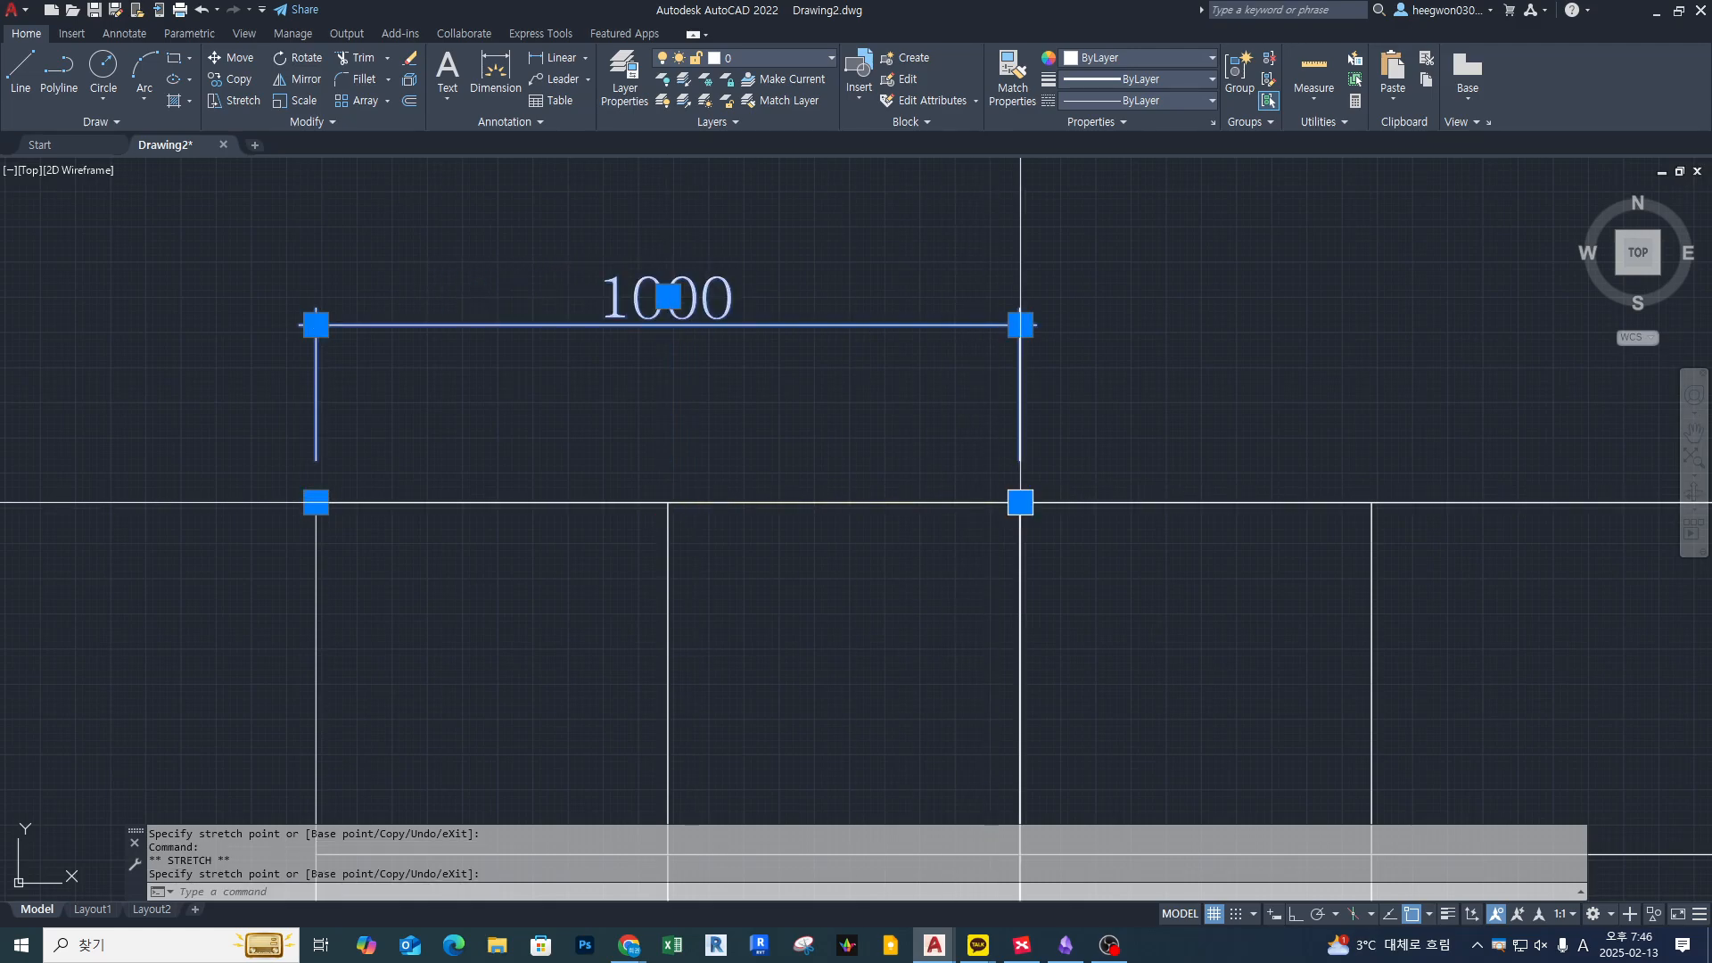
key(Escape)
key(Escape)
key(Escape)
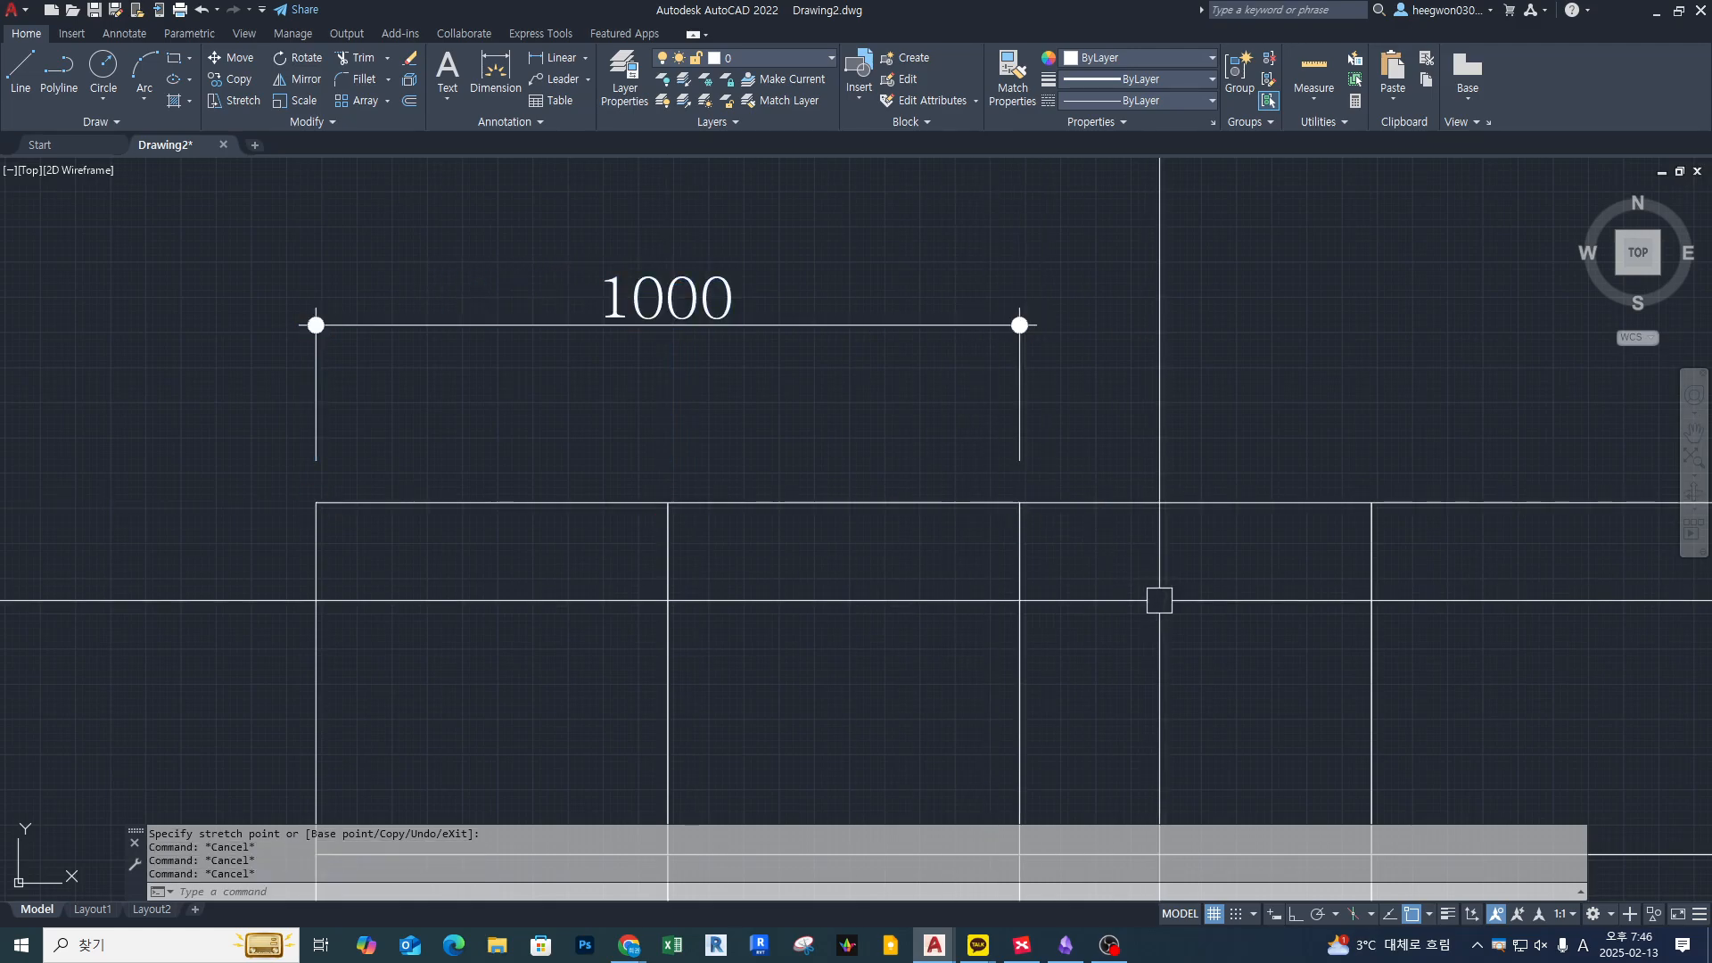
click(1109, 945)
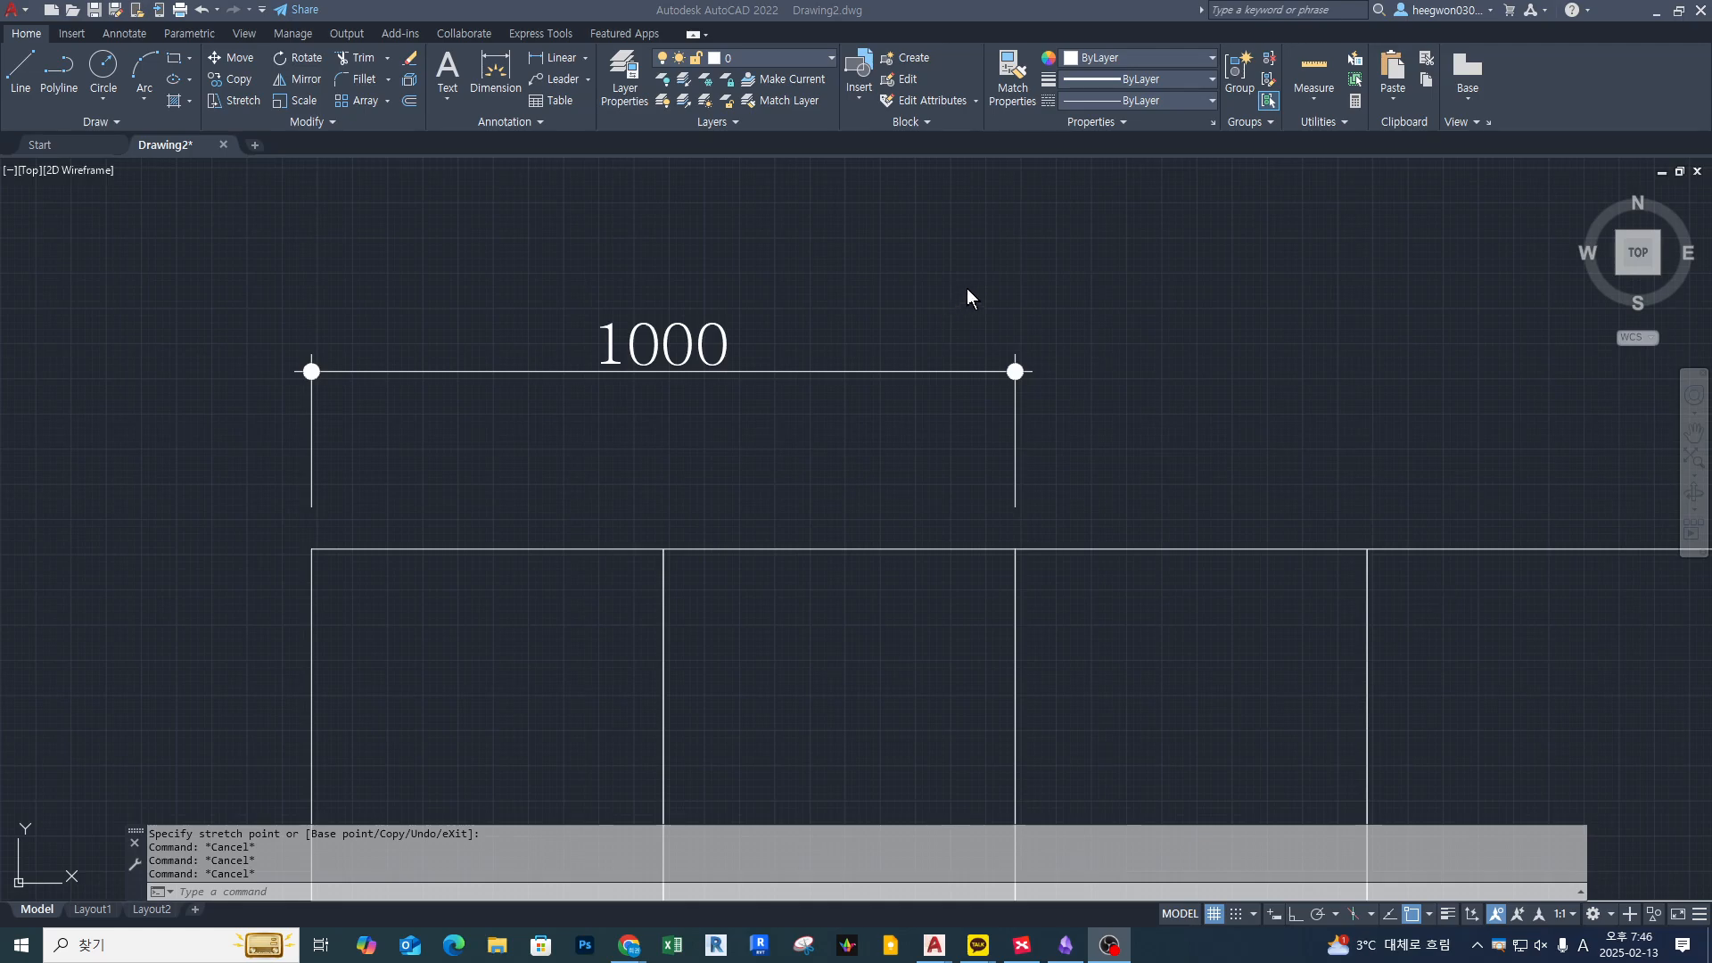
click(968, 290)
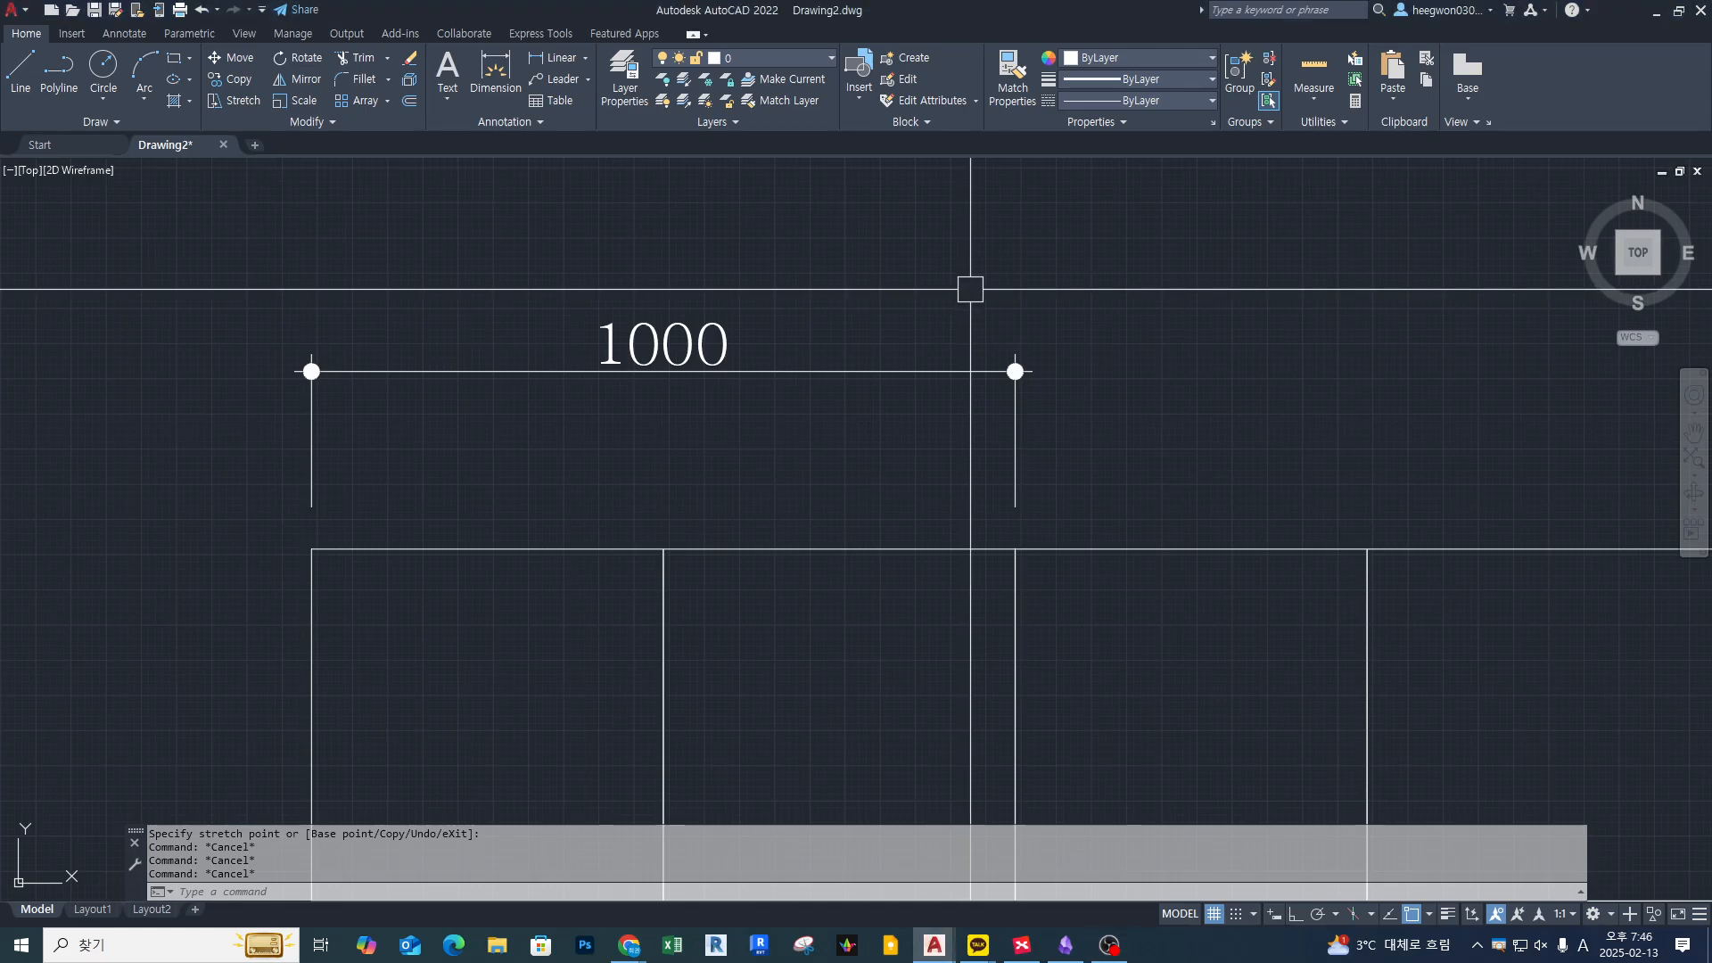
Select the two-cell dimension and examine the grip options at its text and at the right end of its dimension line
click(1014, 410)
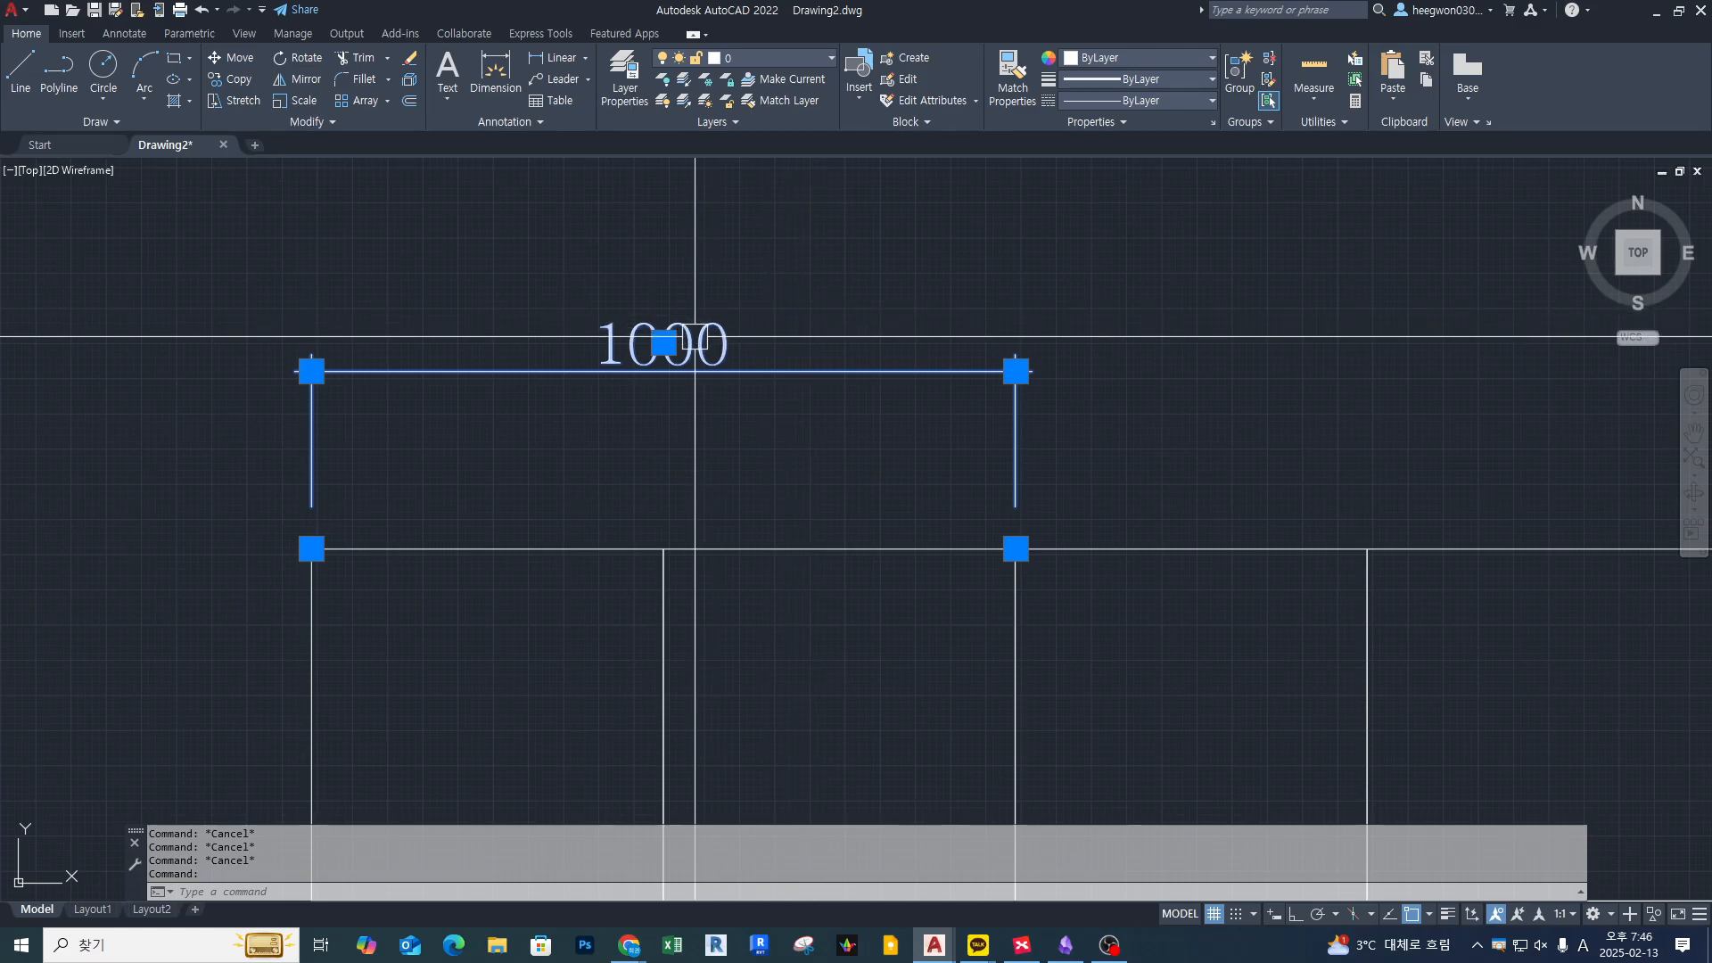
mouse_move(674, 343)
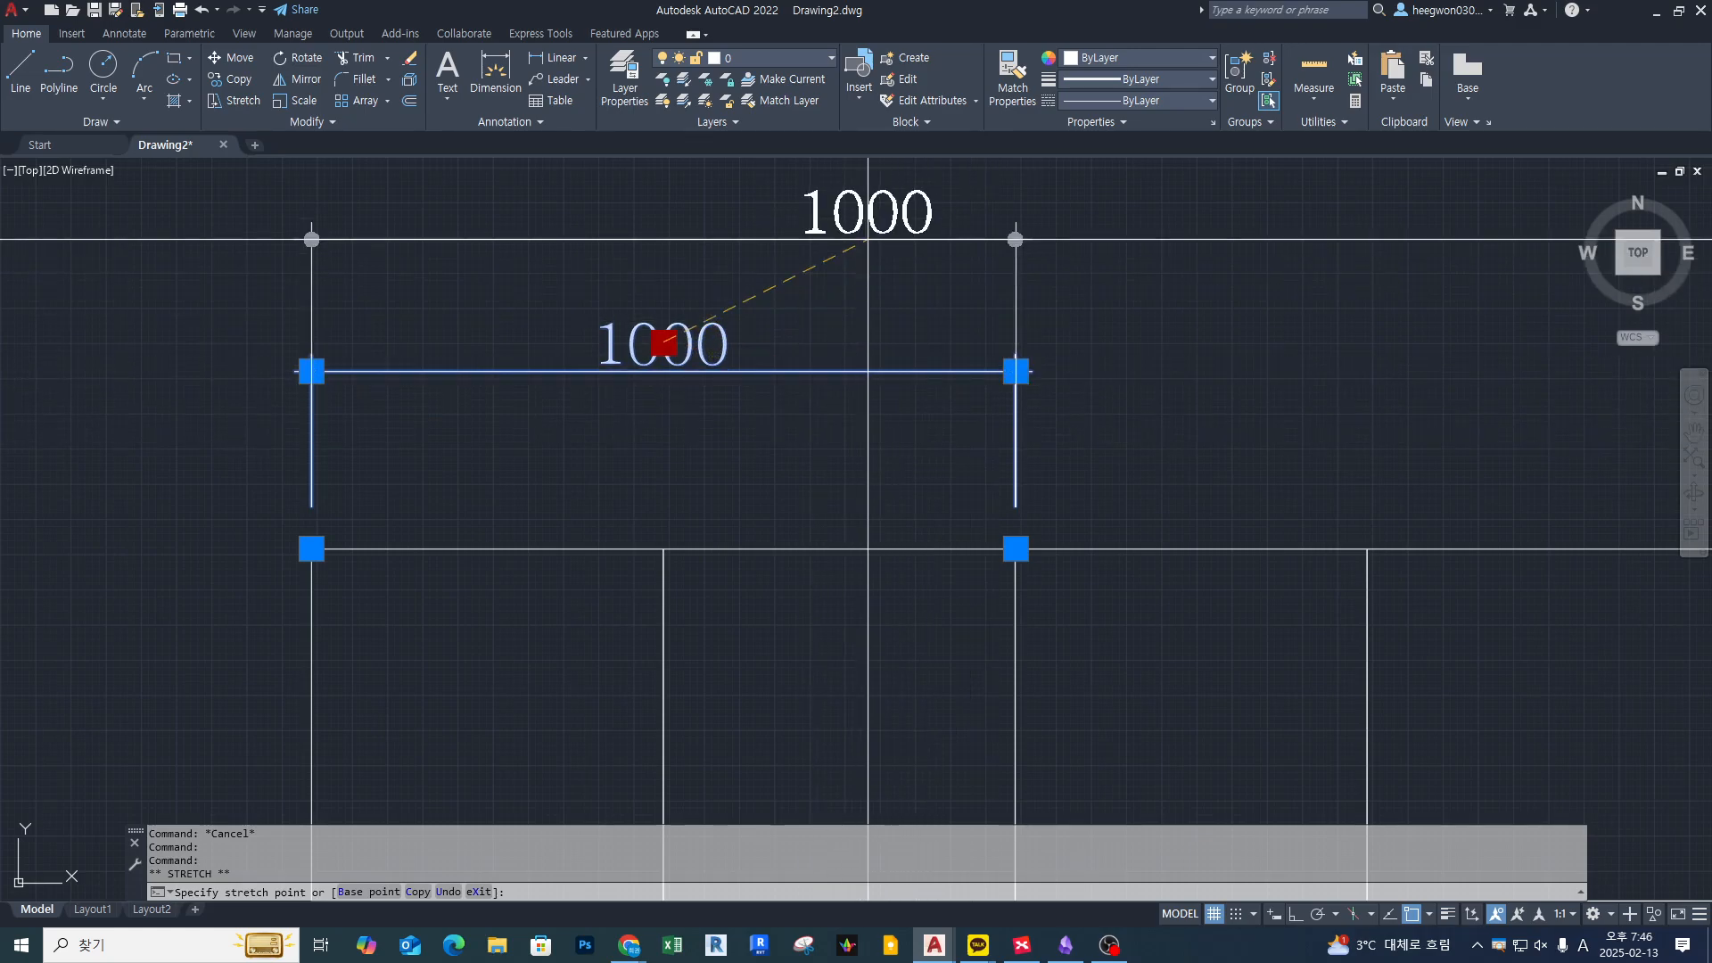
key(Escape)
click(1016, 371)
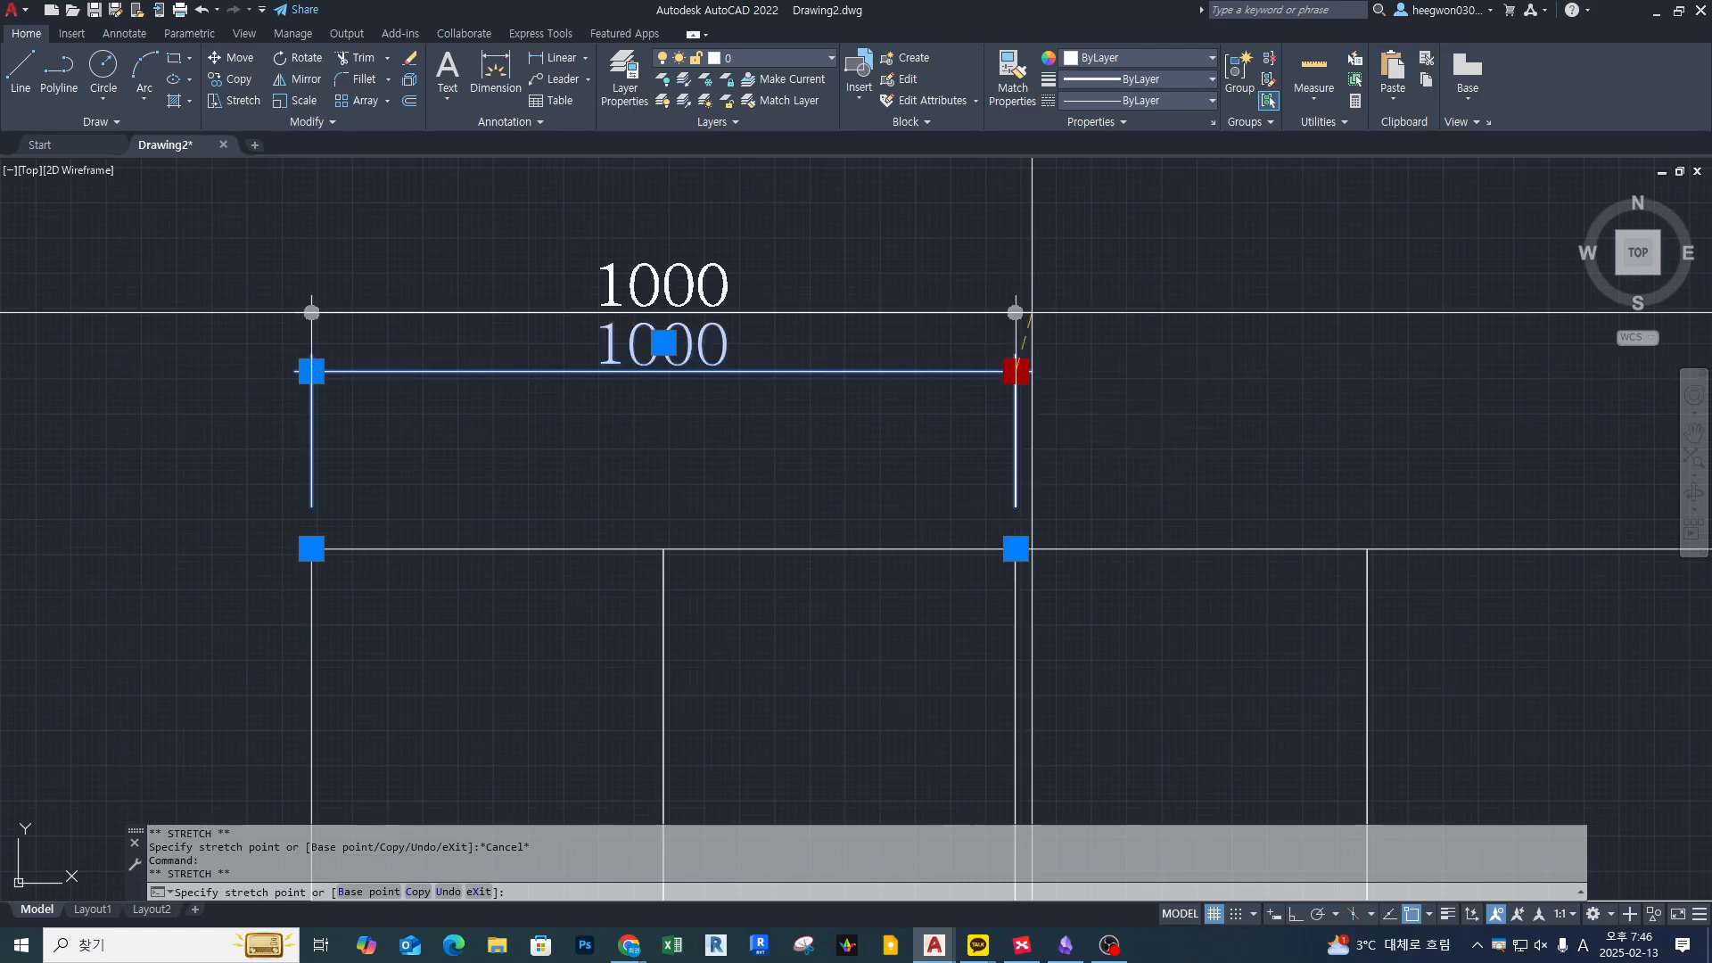
key(Escape)
mouse_move(1016, 368)
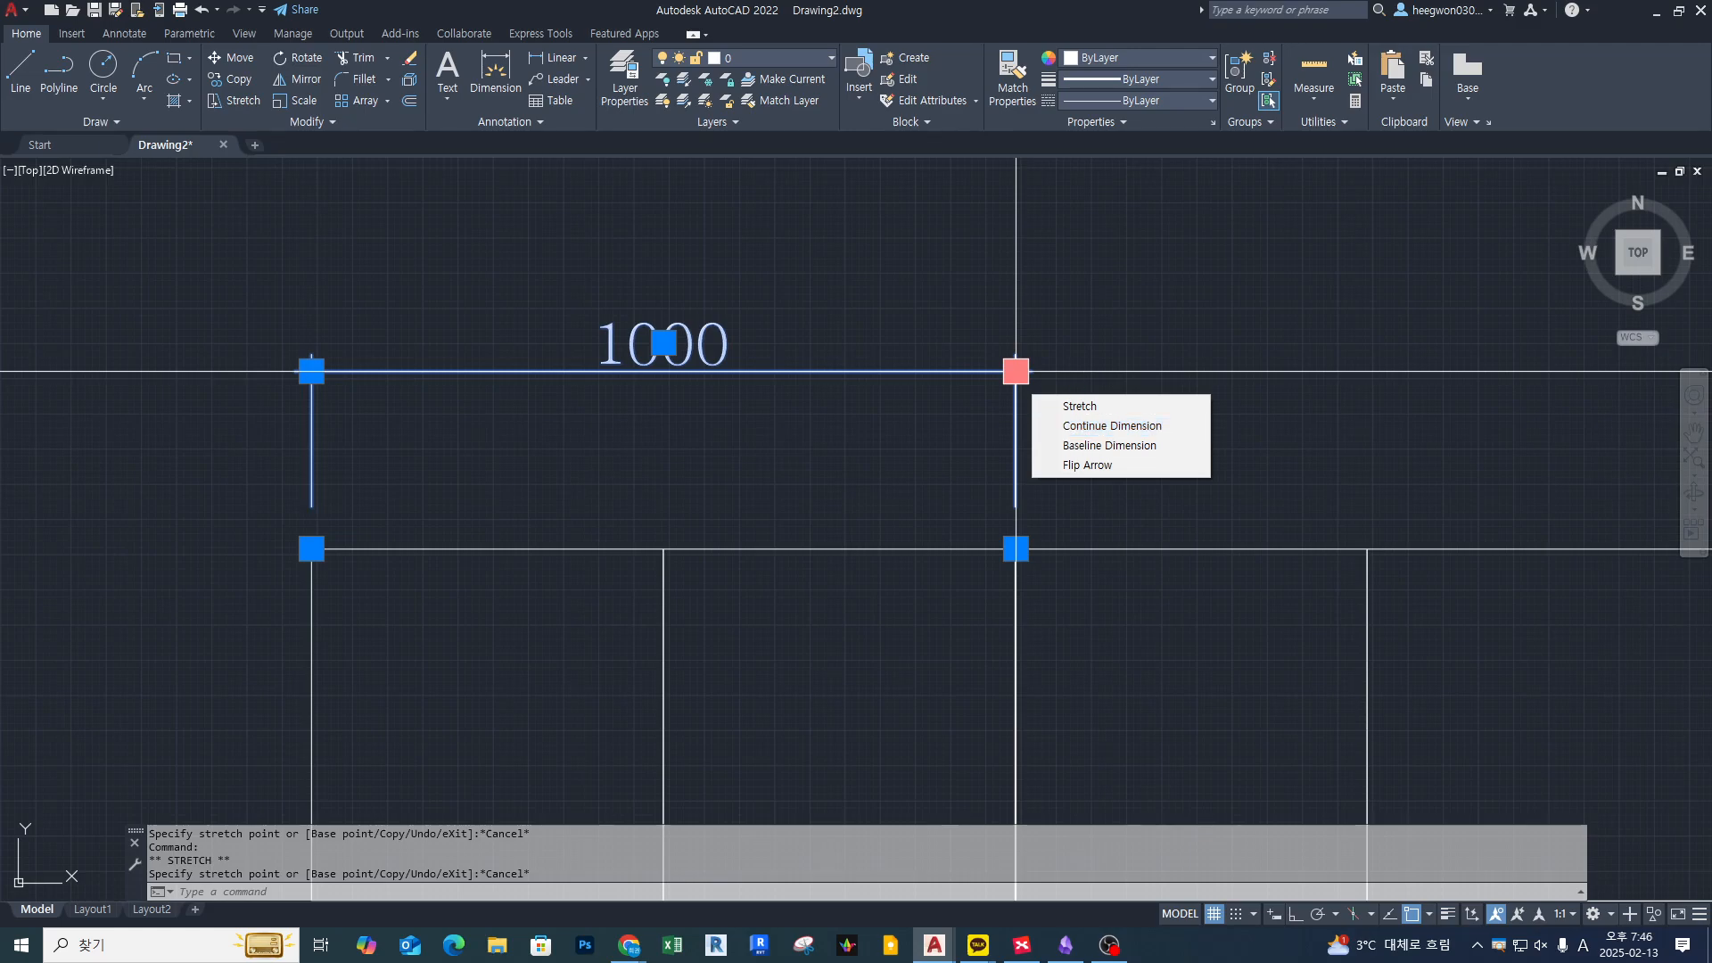
Stretch the two-cell dimension's line farther above the grid, lower it toward the top edge, and raise it to an intermediate height
click(1016, 371)
scroll(1016, 371, down, 3)
scroll(1020, 375, up, 3)
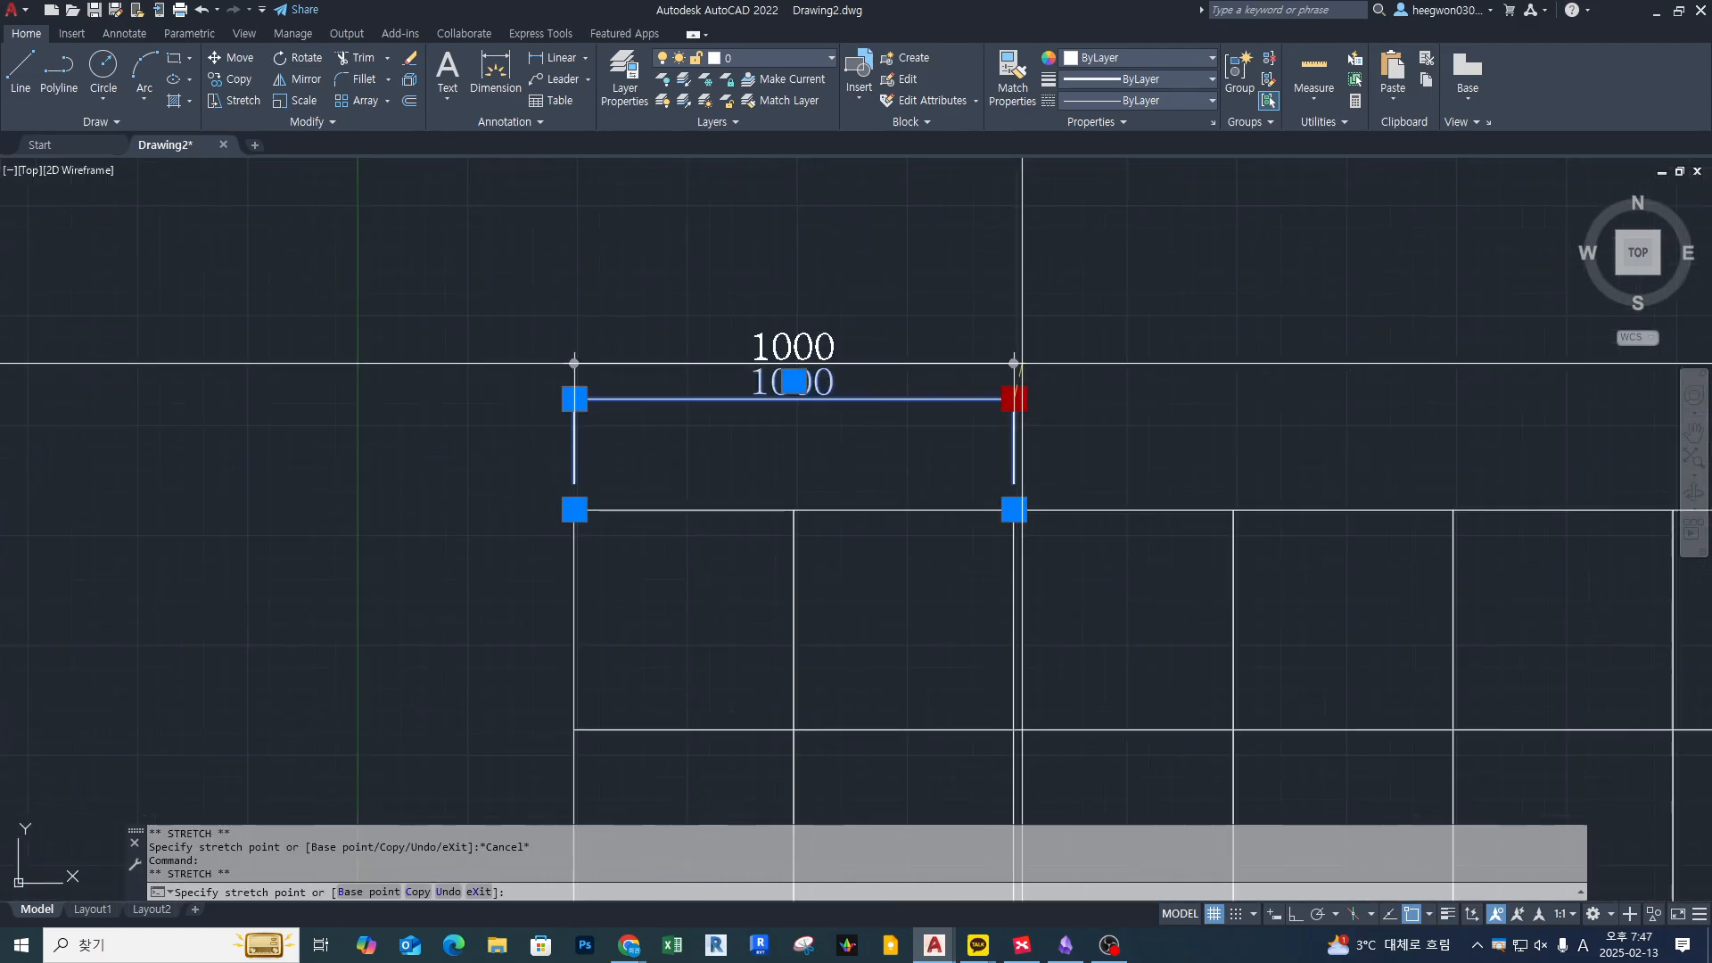
click(1014, 284)
click(1014, 284)
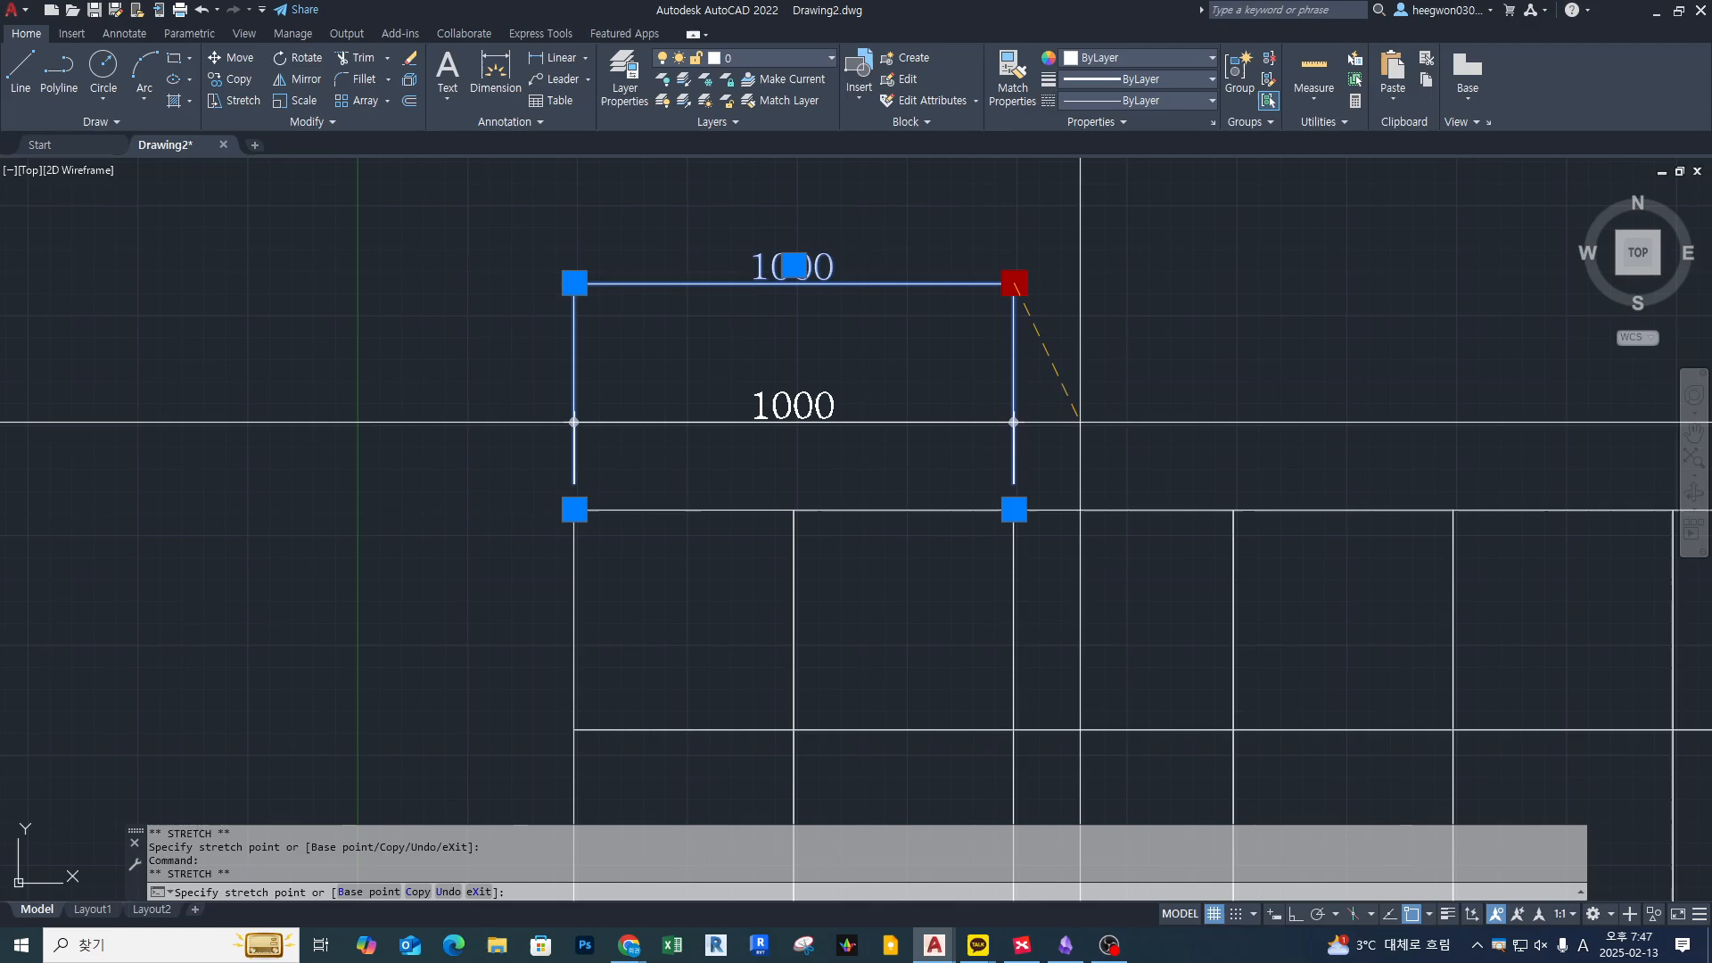
click(1078, 426)
click(1014, 427)
click(1052, 349)
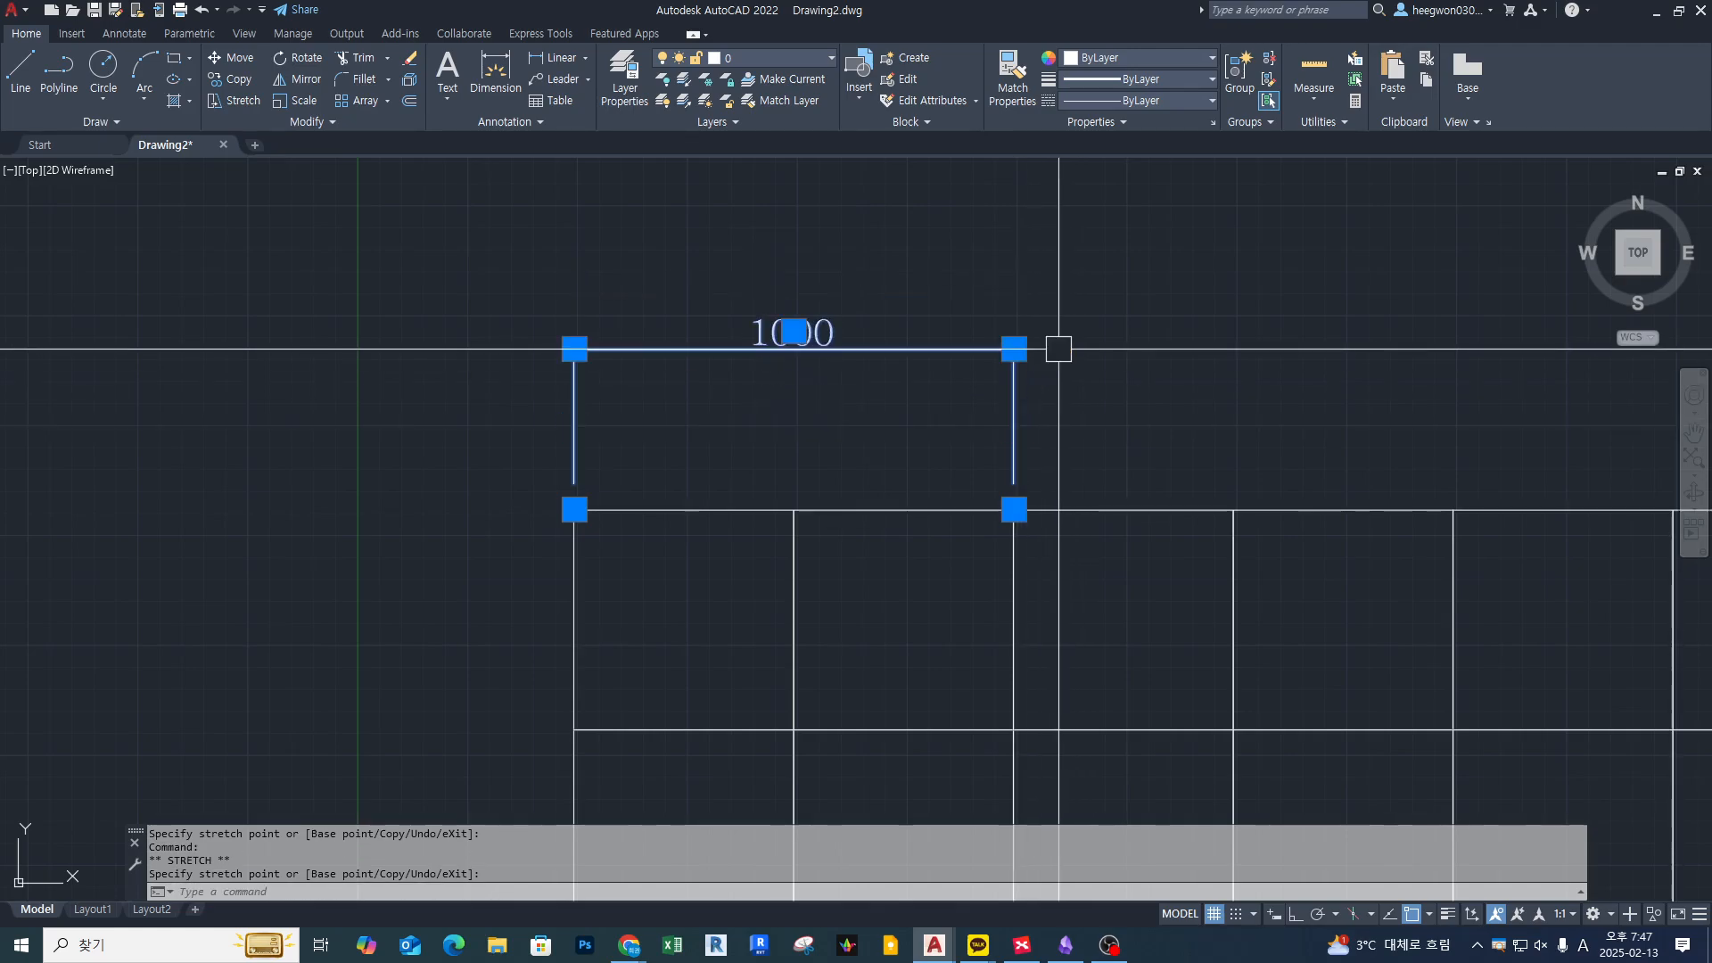
Shift the dimension line repeatedly nearer to and farther from the grid, leave it close to the top edge, and deselect the dimension
click(1014, 349)
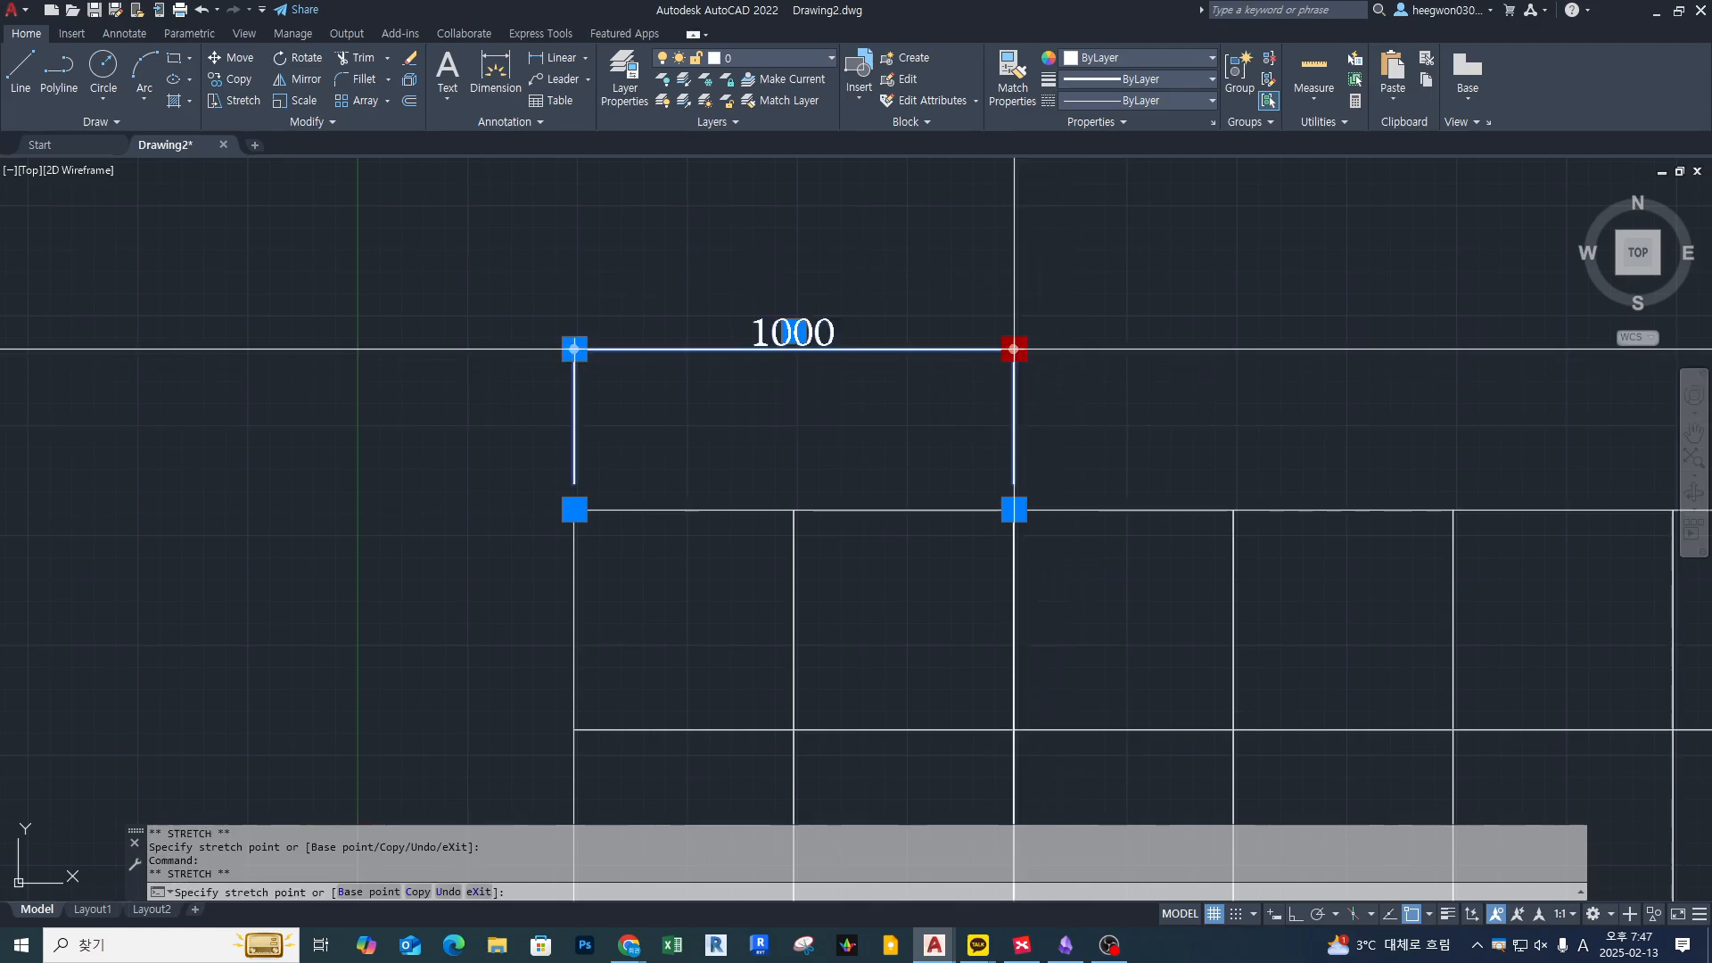
click(1043, 439)
click(1014, 439)
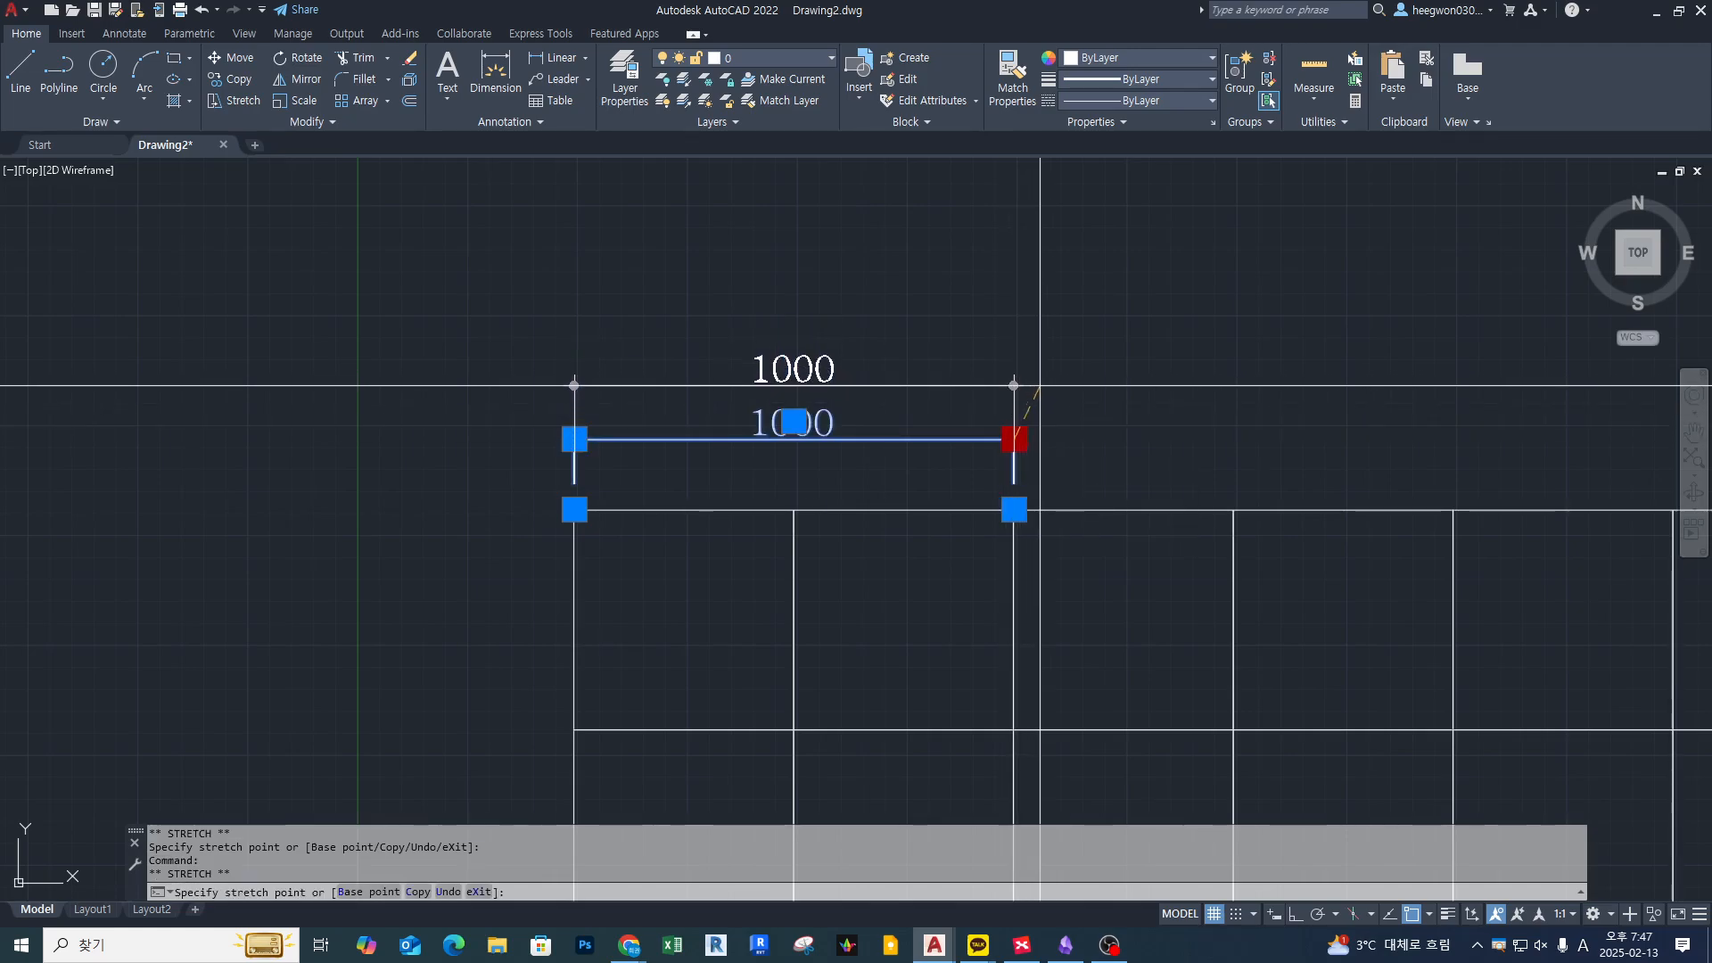
click(1040, 387)
click(1013, 387)
click(1053, 351)
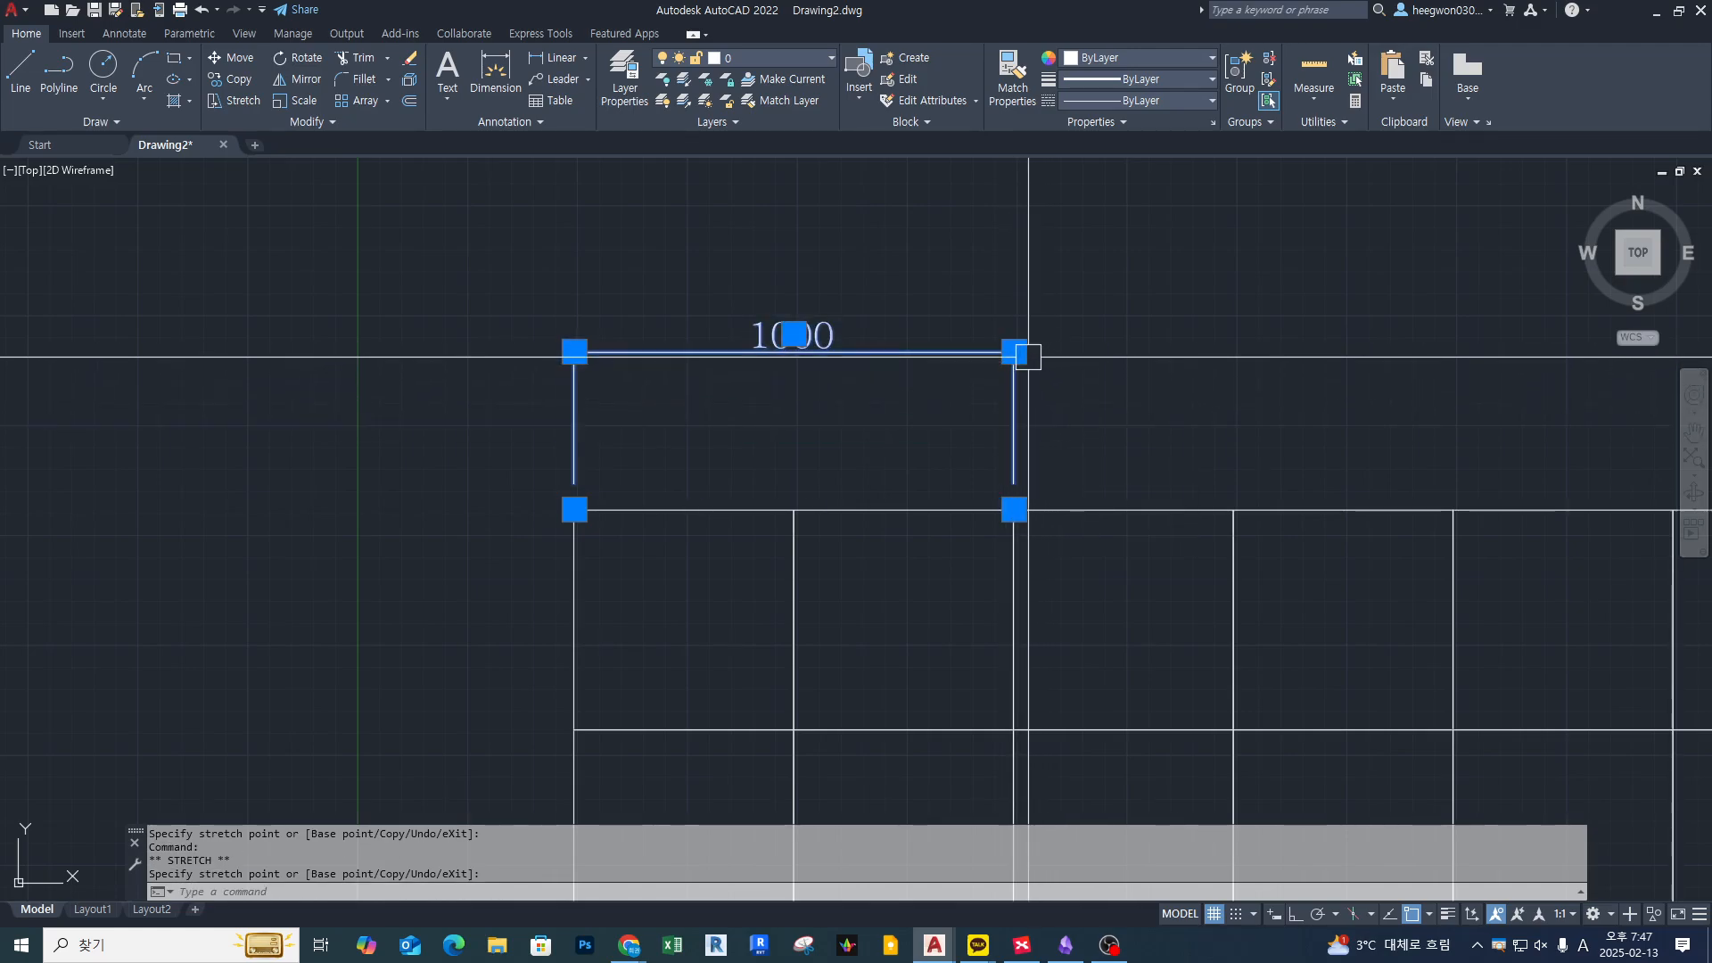
click(1014, 352)
click(1050, 307)
click(1014, 309)
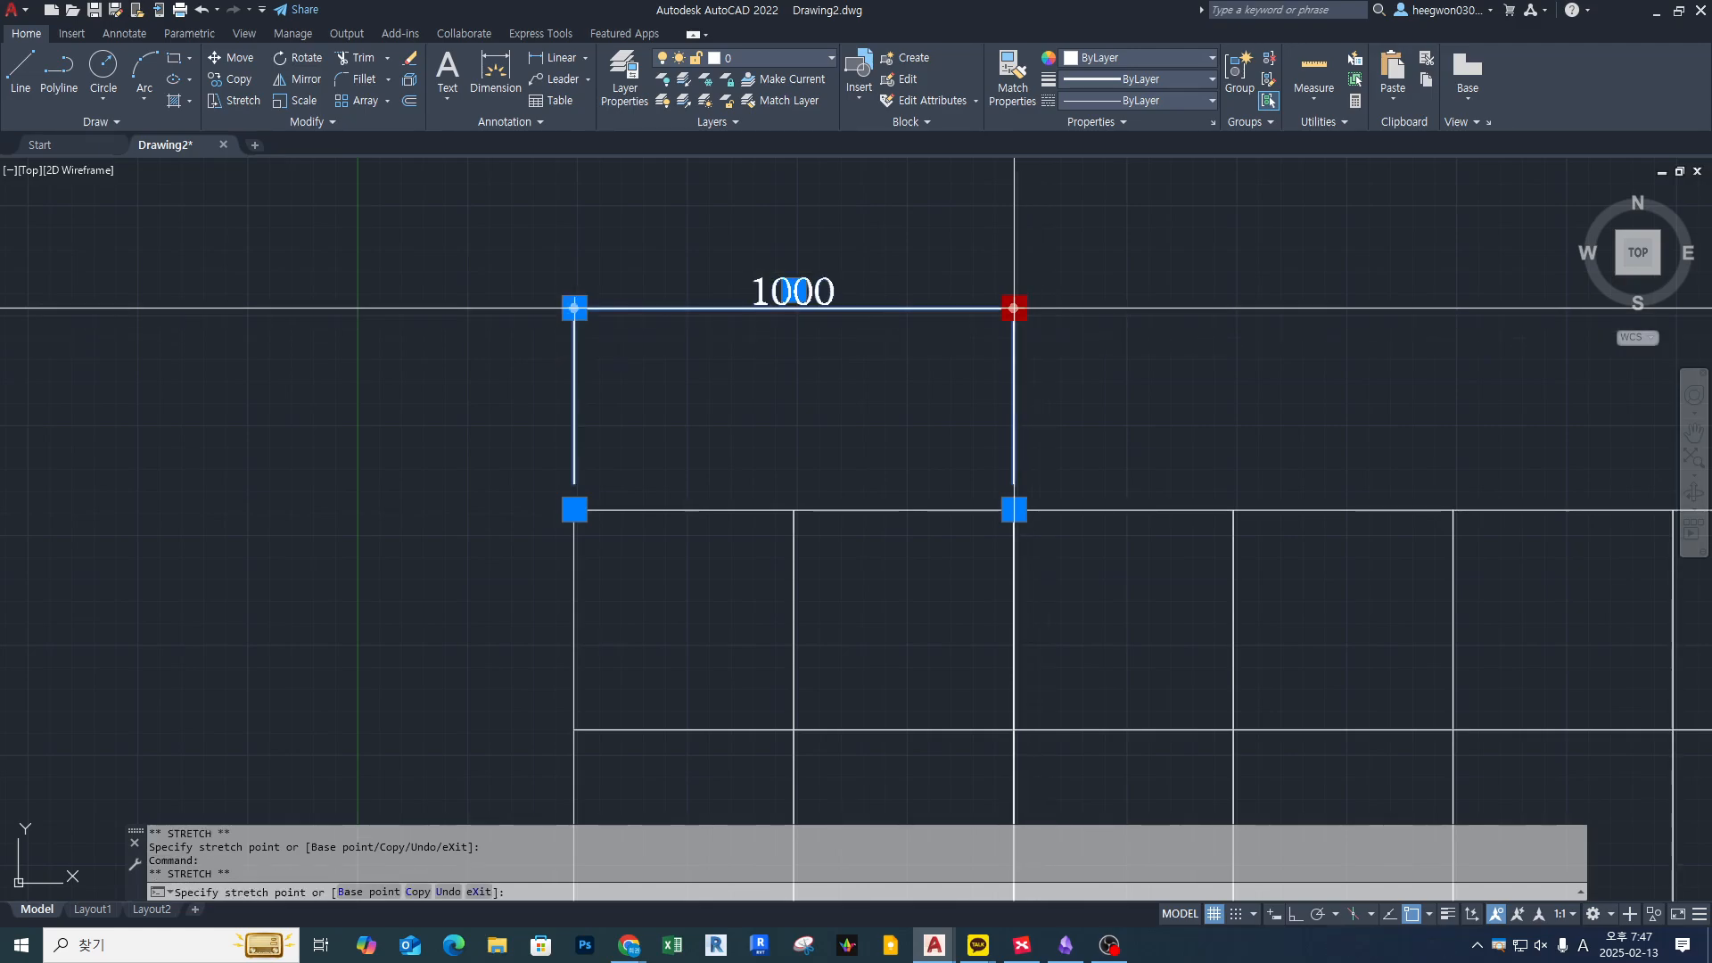
click(1049, 430)
key(Escape)
Reselect the two-cell dimension, stretch its line upward away from the grid's top edge, and clear the selection
scroll(1040, 432, up, 2)
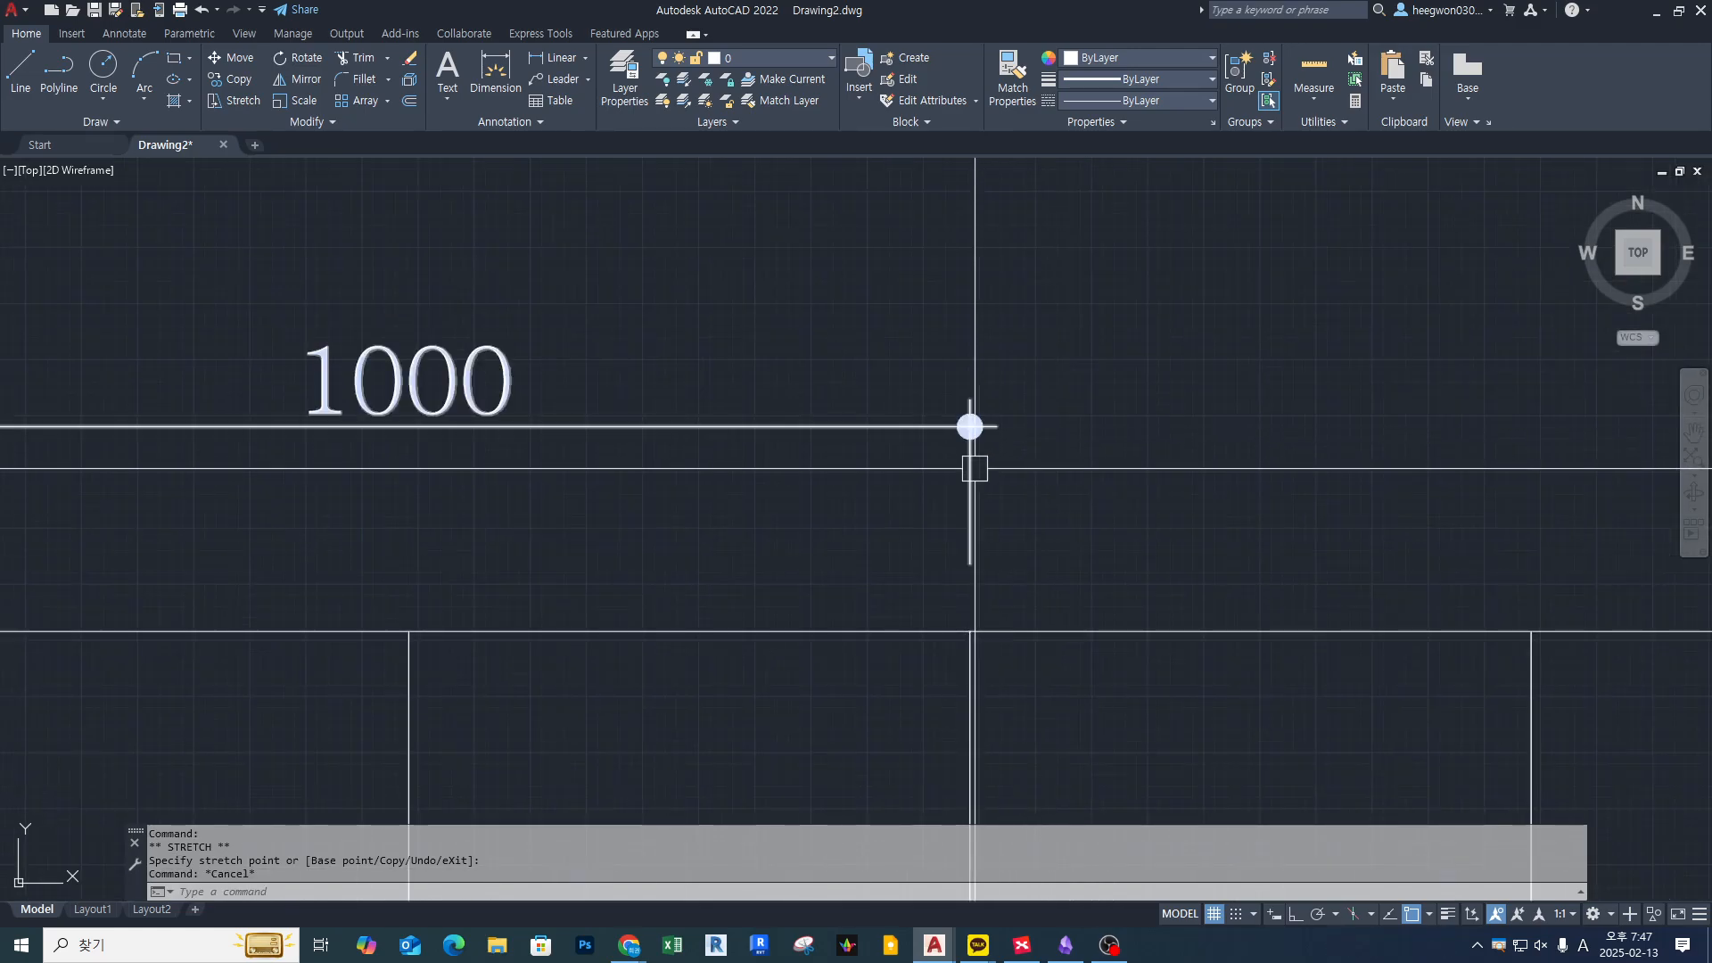
middle_drag(981, 468, 1231, 428)
click(1221, 428)
click(1220, 386)
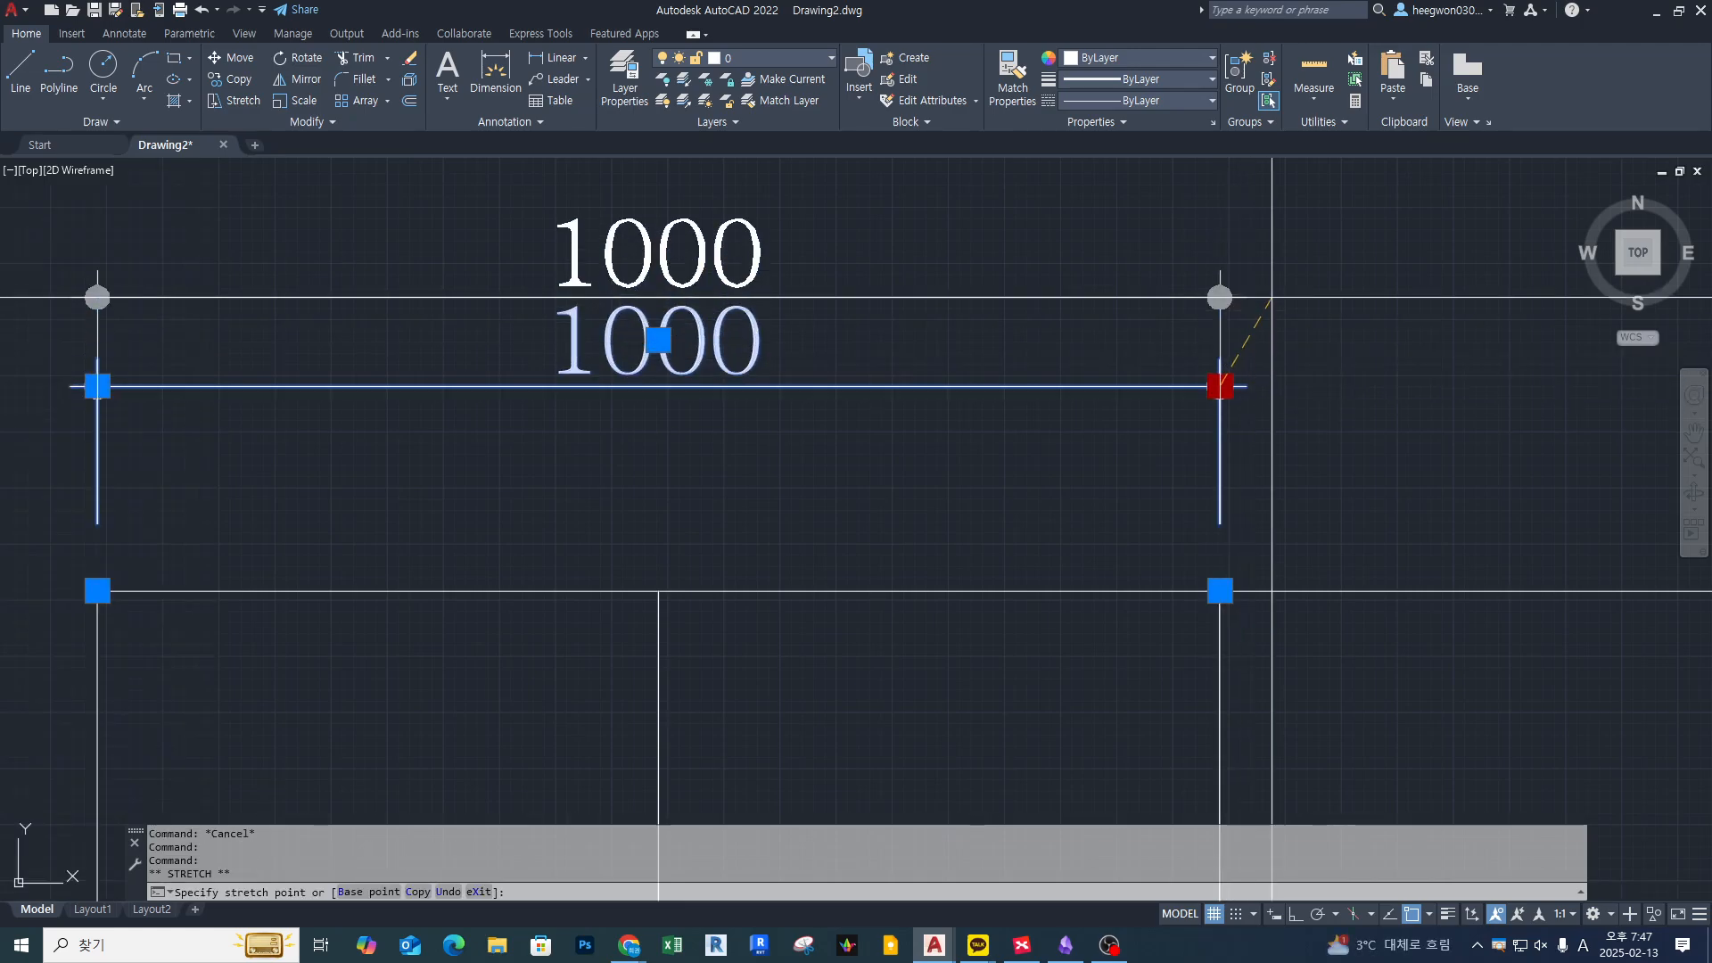
click(1270, 298)
scroll(1220, 336, down, 2)
middle_drag(1269, 336, 1204, 359)
key(Escape)
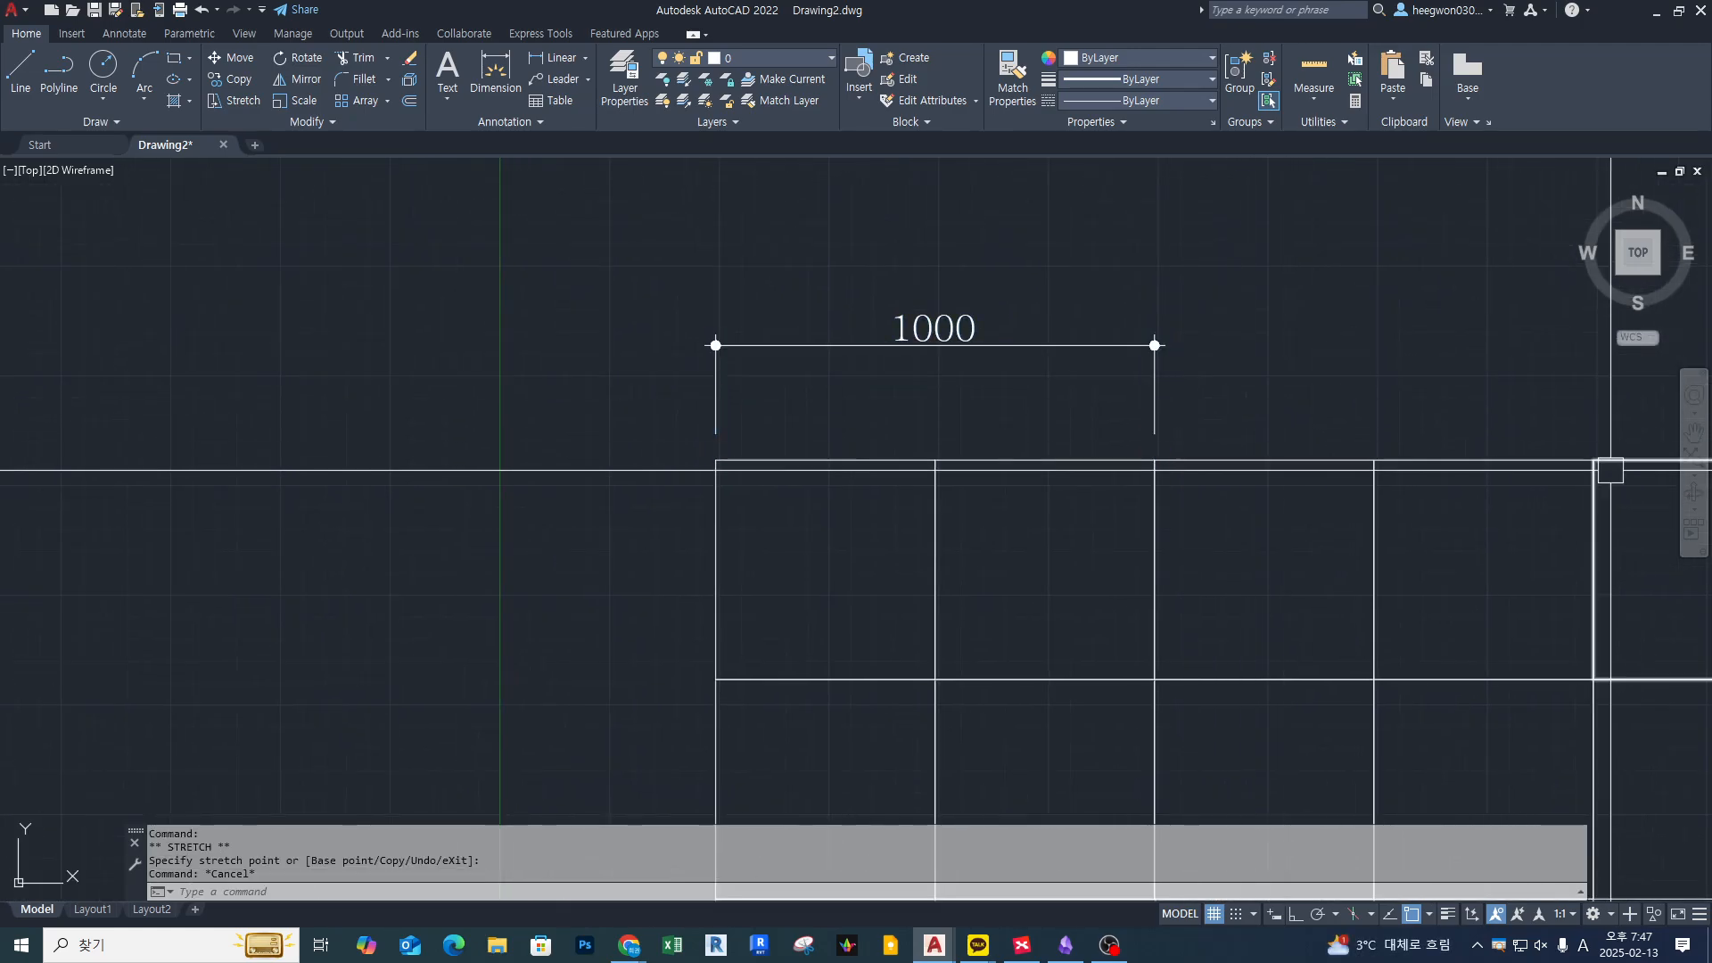
Relocate the two-cell dimension's text beyond its right extension line with the Move with Dim Line grip option, and deselect it
click(1126, 157)
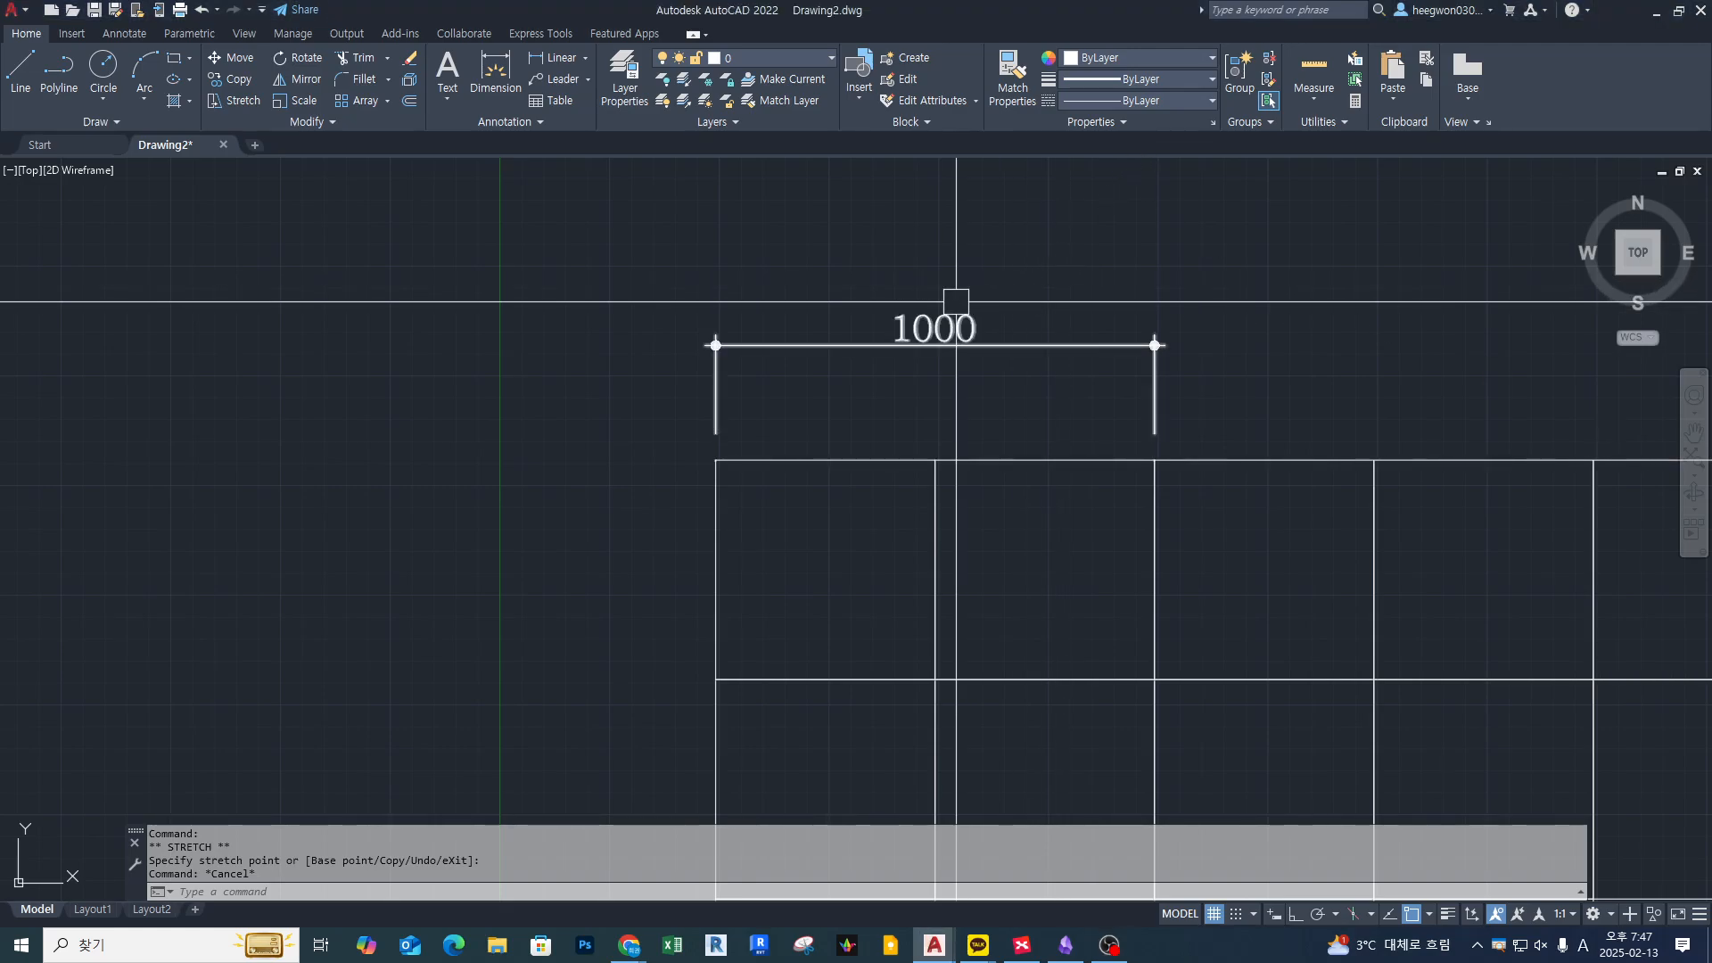
click(956, 303)
mouse_move(928, 330)
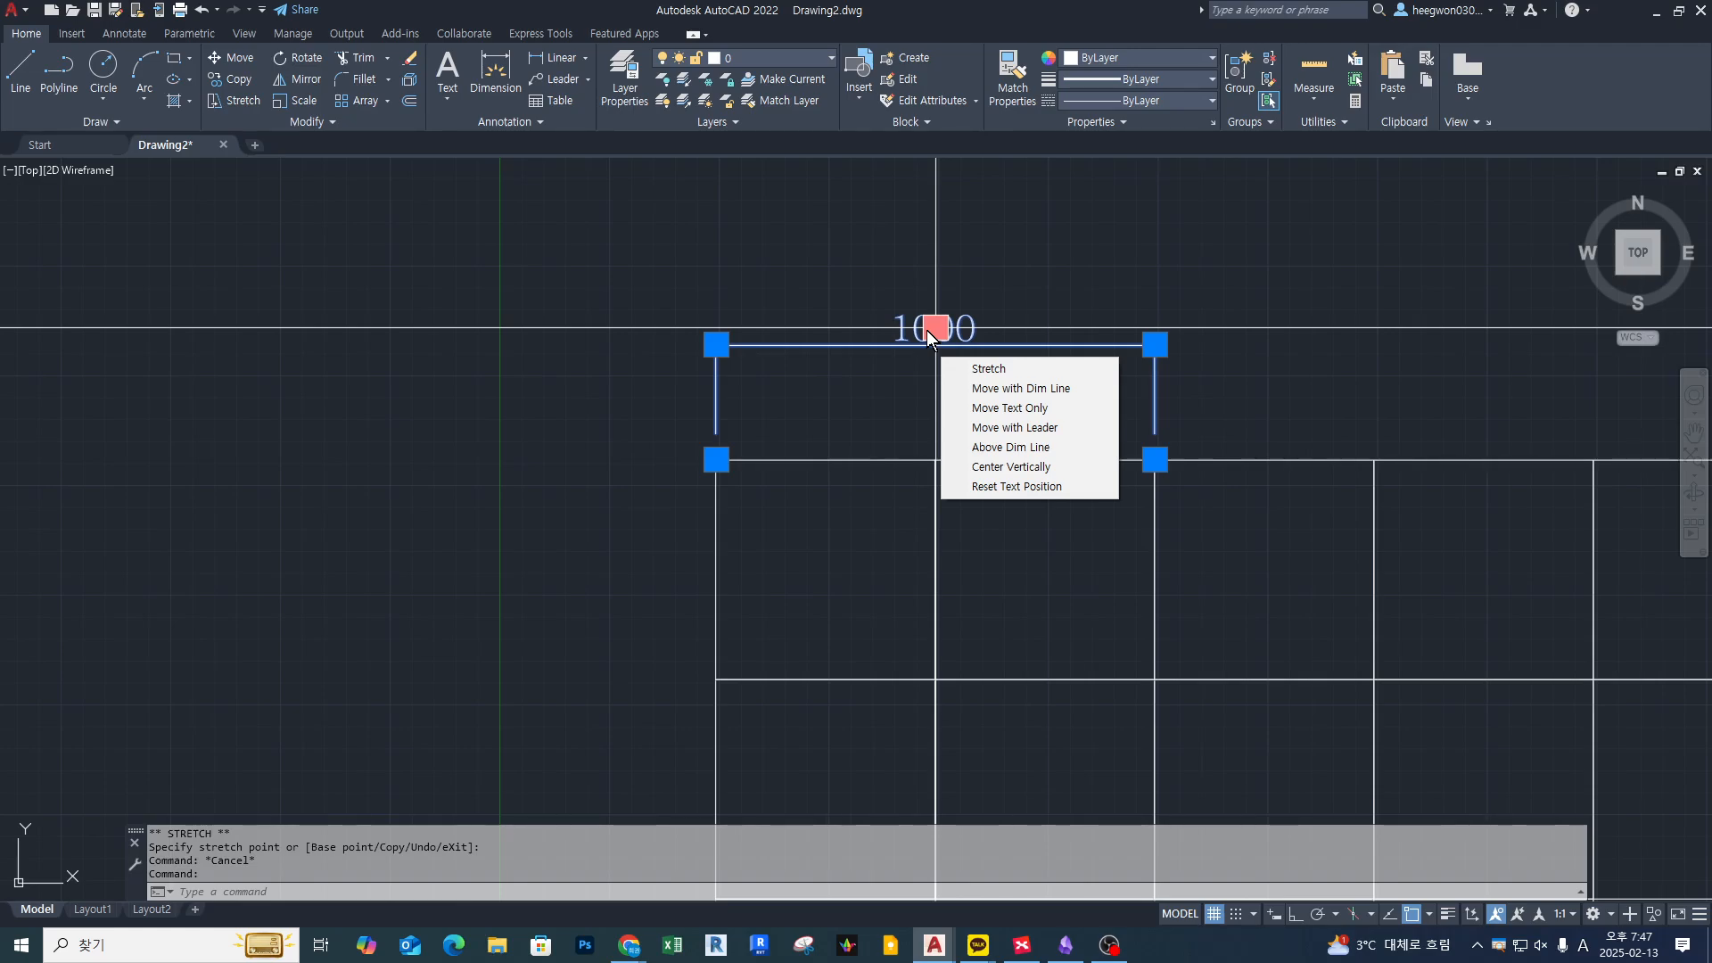
click(1043, 390)
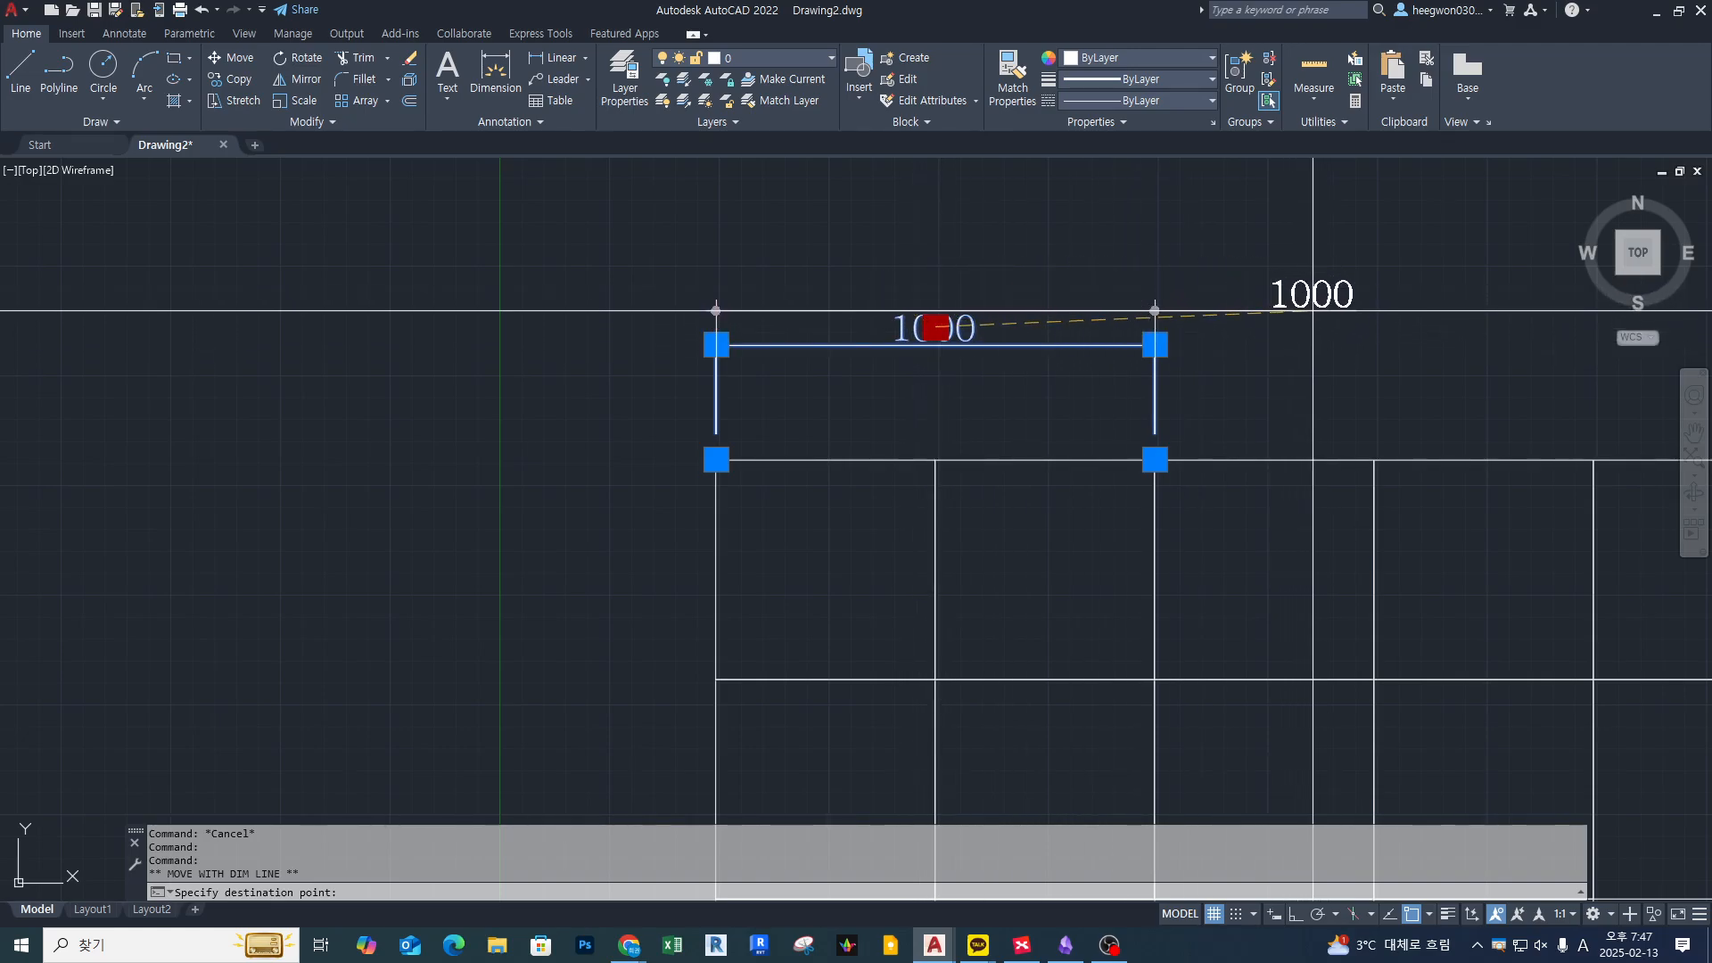
click(1281, 333)
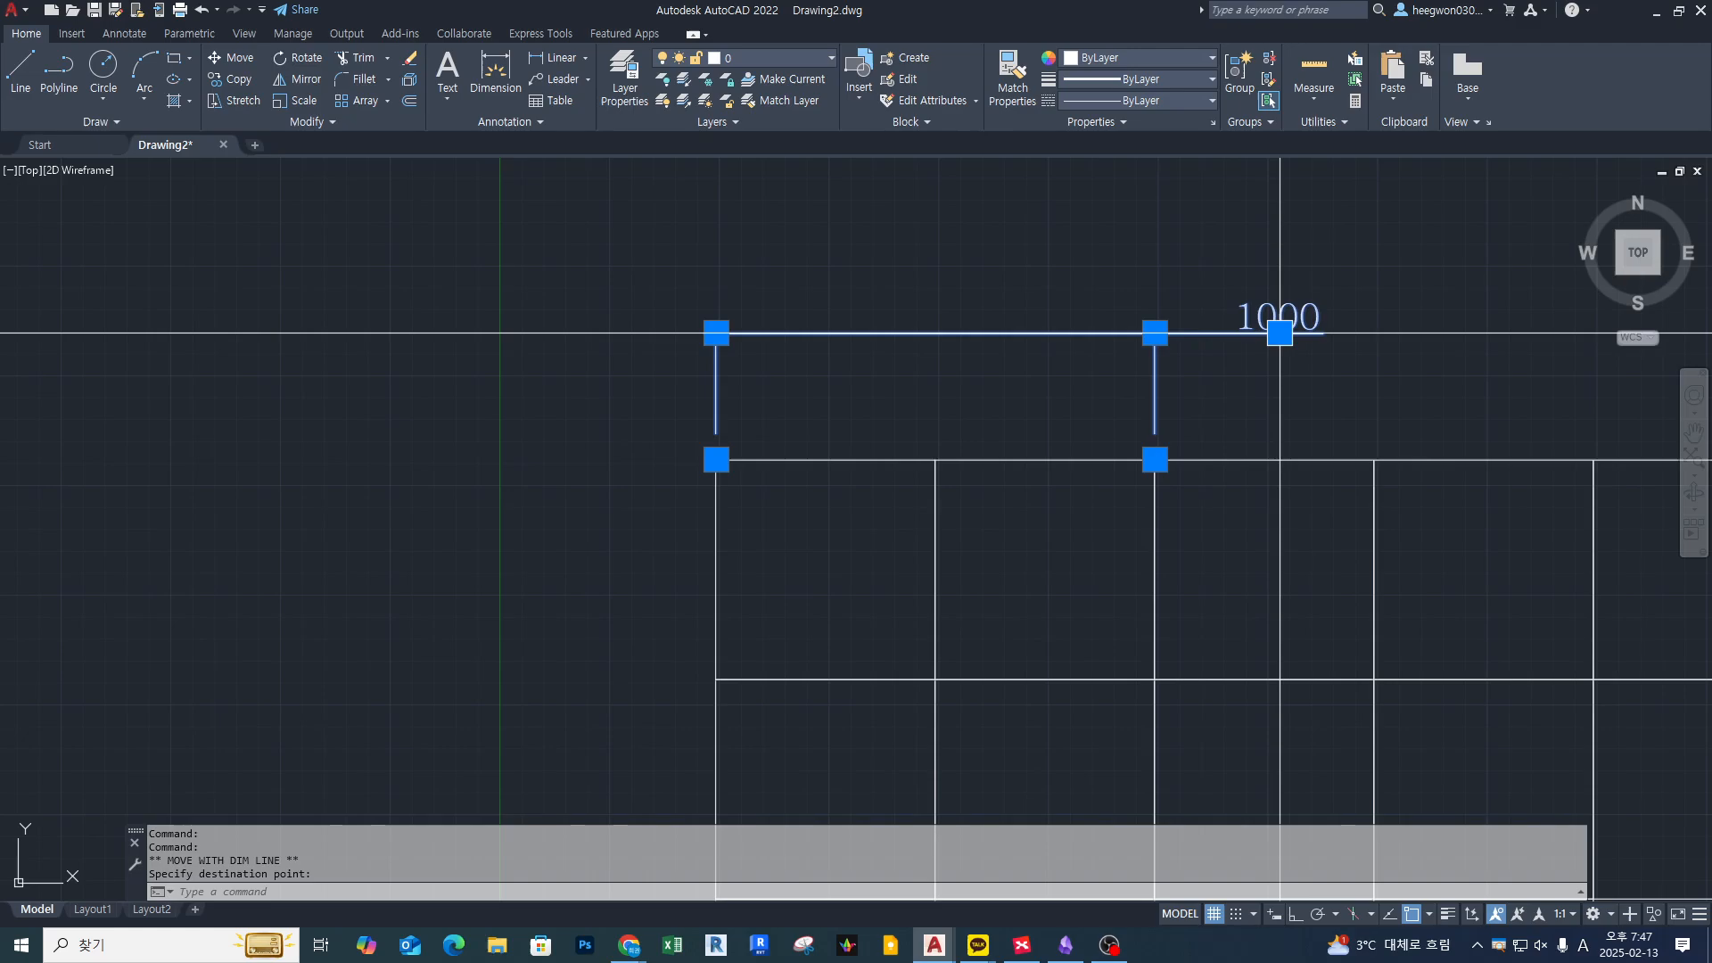
key(Escape)
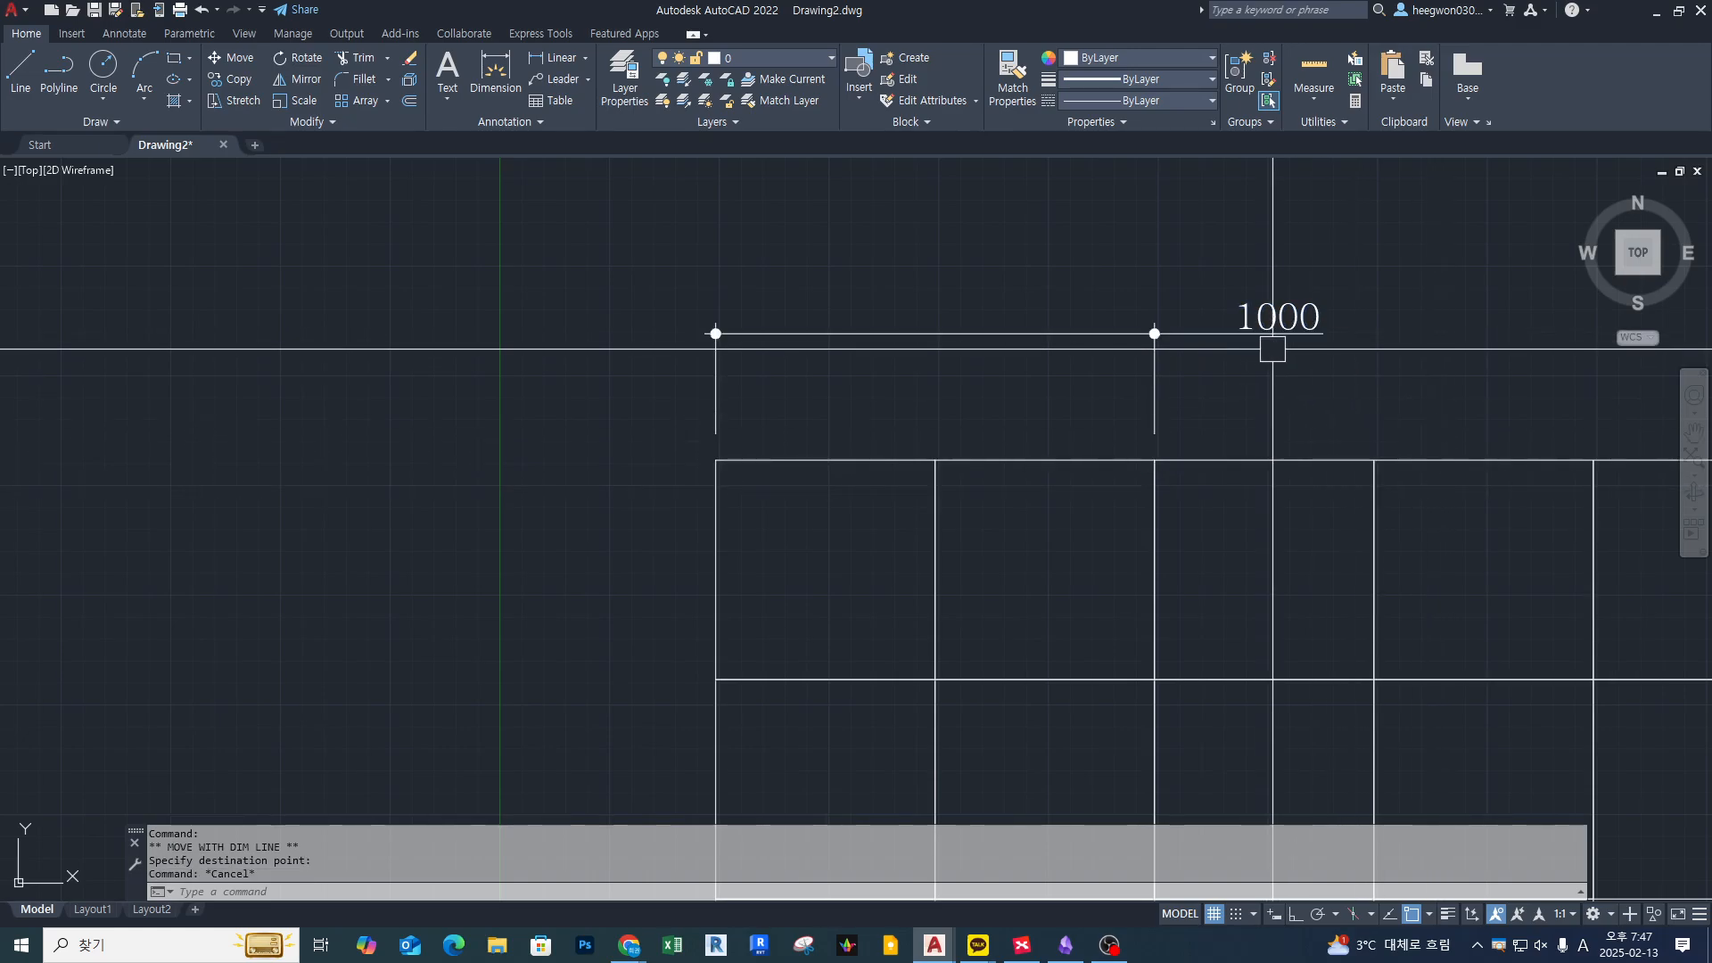
Stretch the dimension's right origin with the Nearest snap along the top edge to about 66 from the grid's left corner
click(1154, 359)
click(1155, 459)
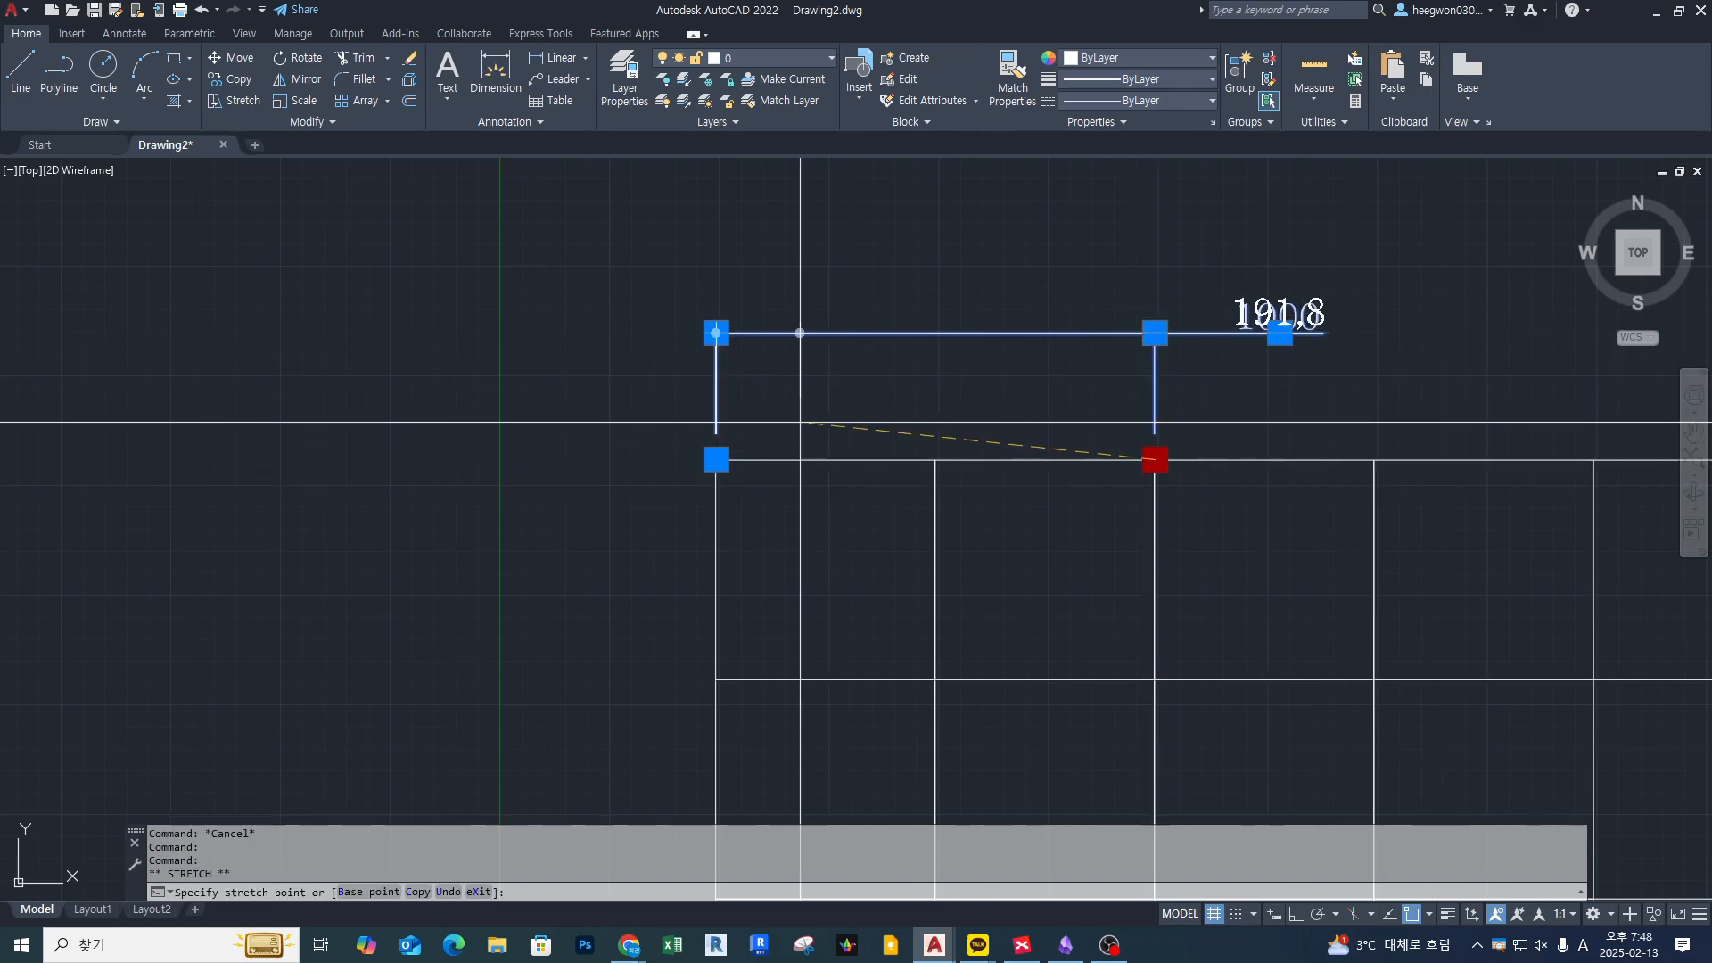
text(nea)
key(Return)
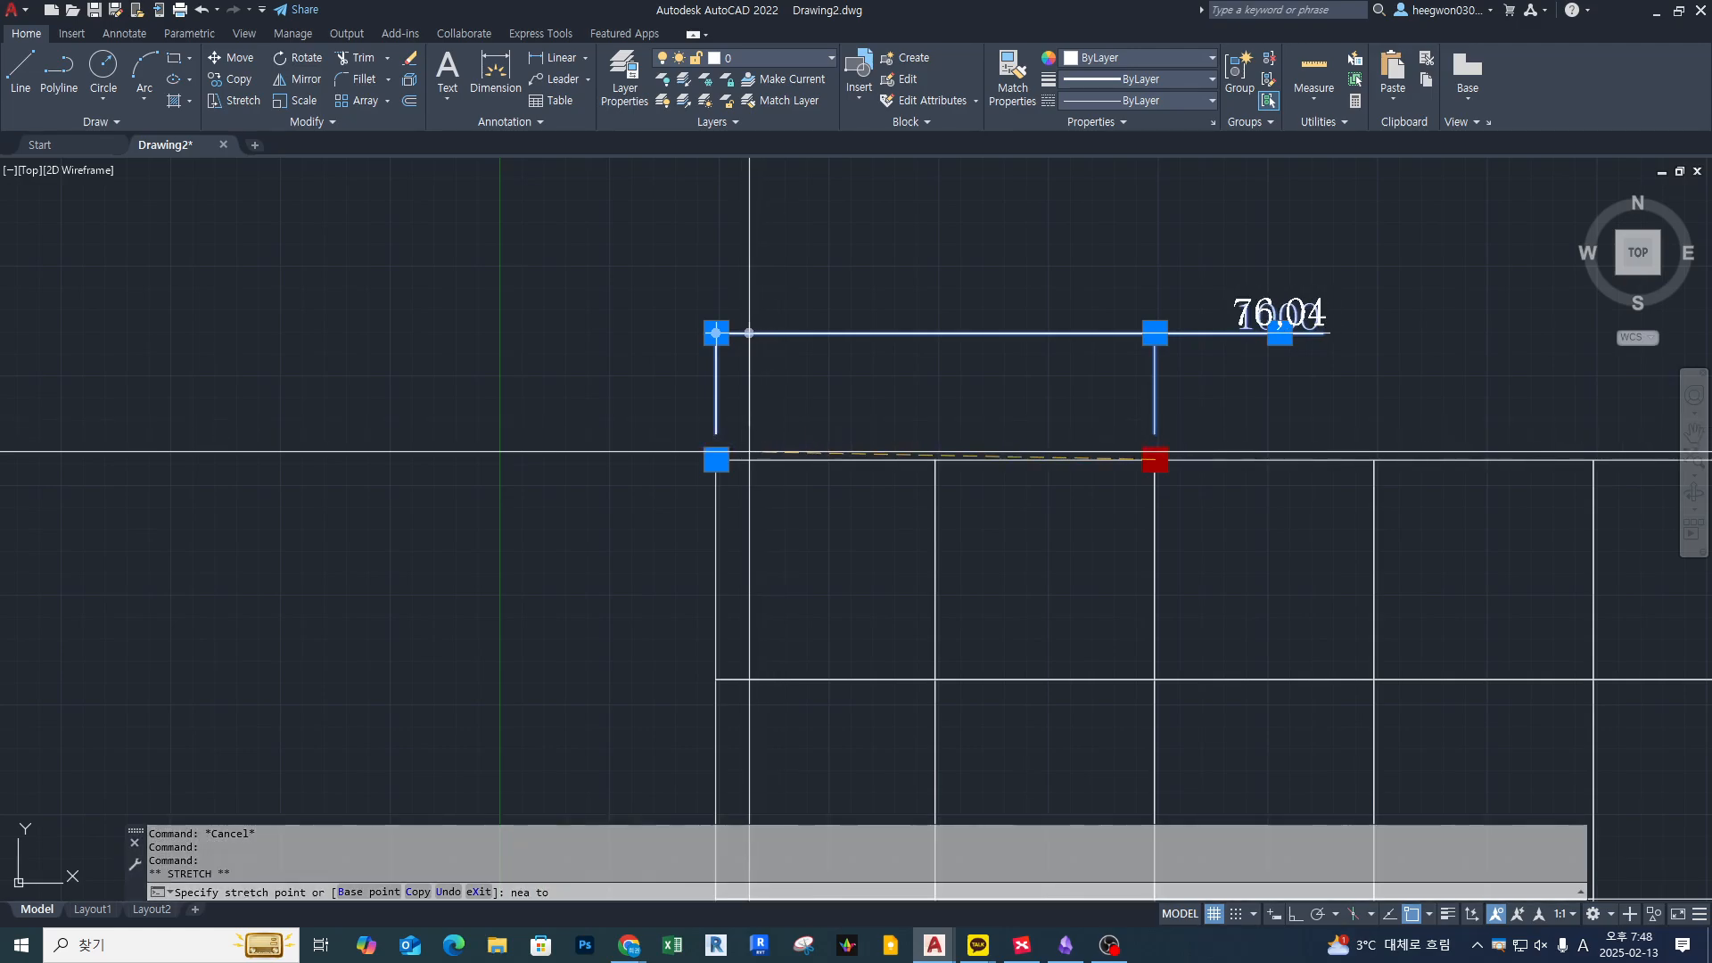
click(743, 458)
key(Escape)
key(Escape)
Stretch the narrow dimension's text along its line with the Nearest snap to just right of the extension lines, and deselect it
click(1126, 337)
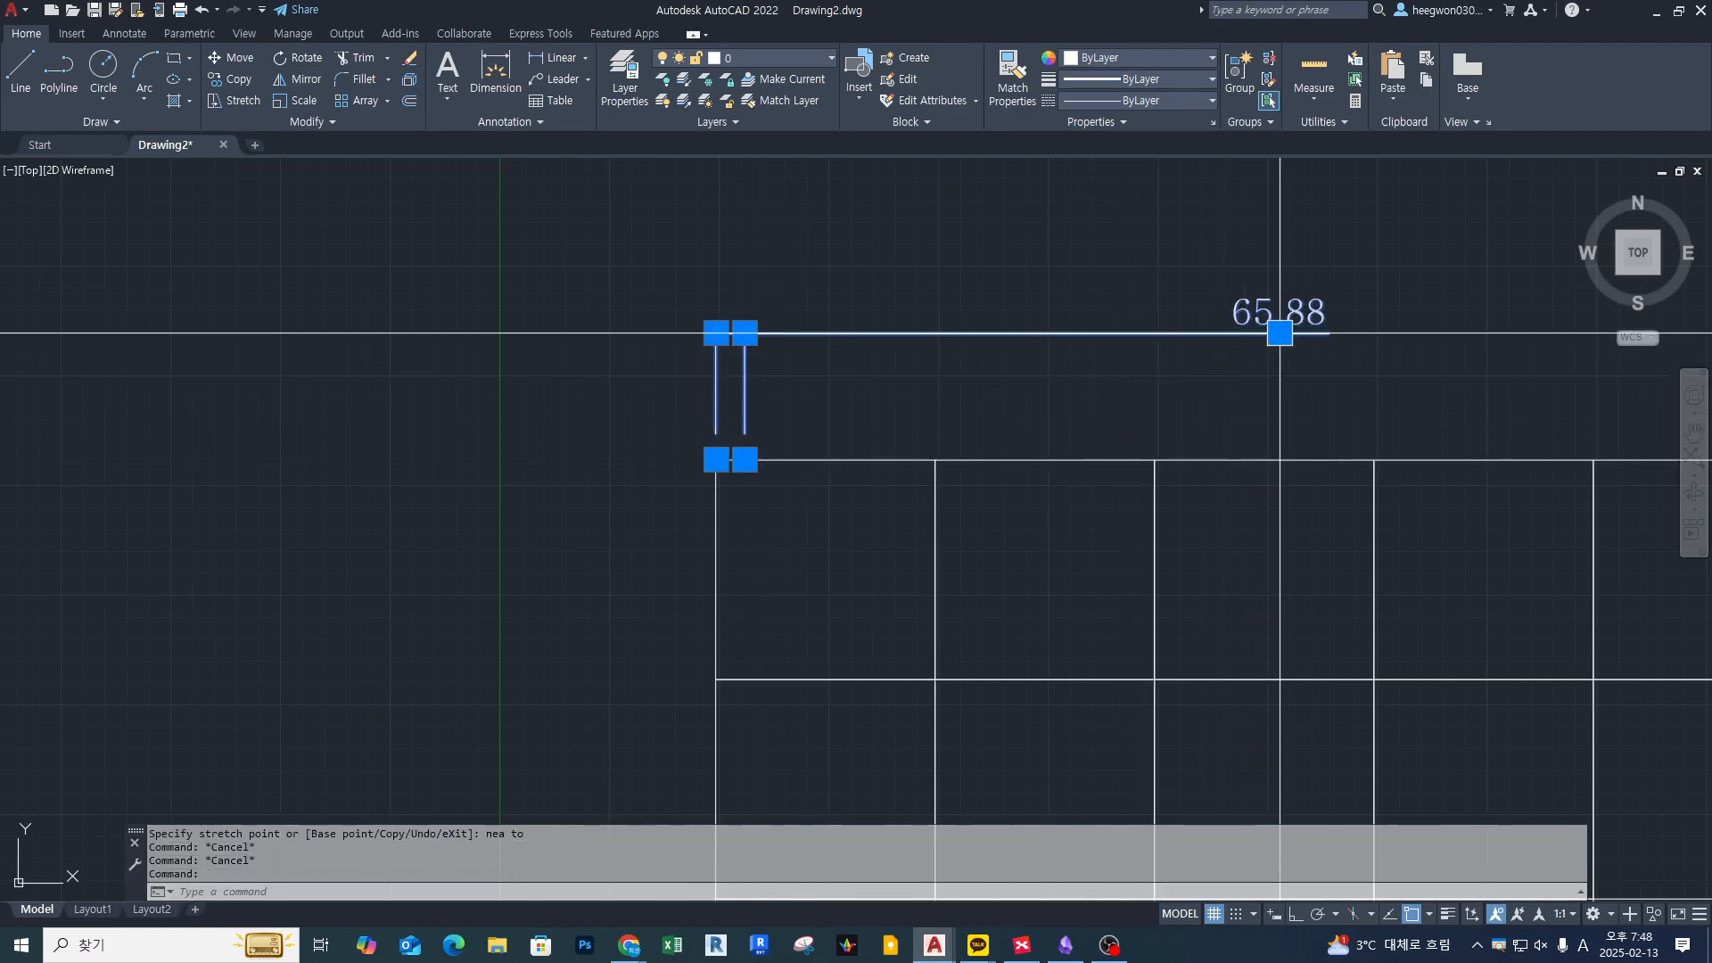
click(1280, 333)
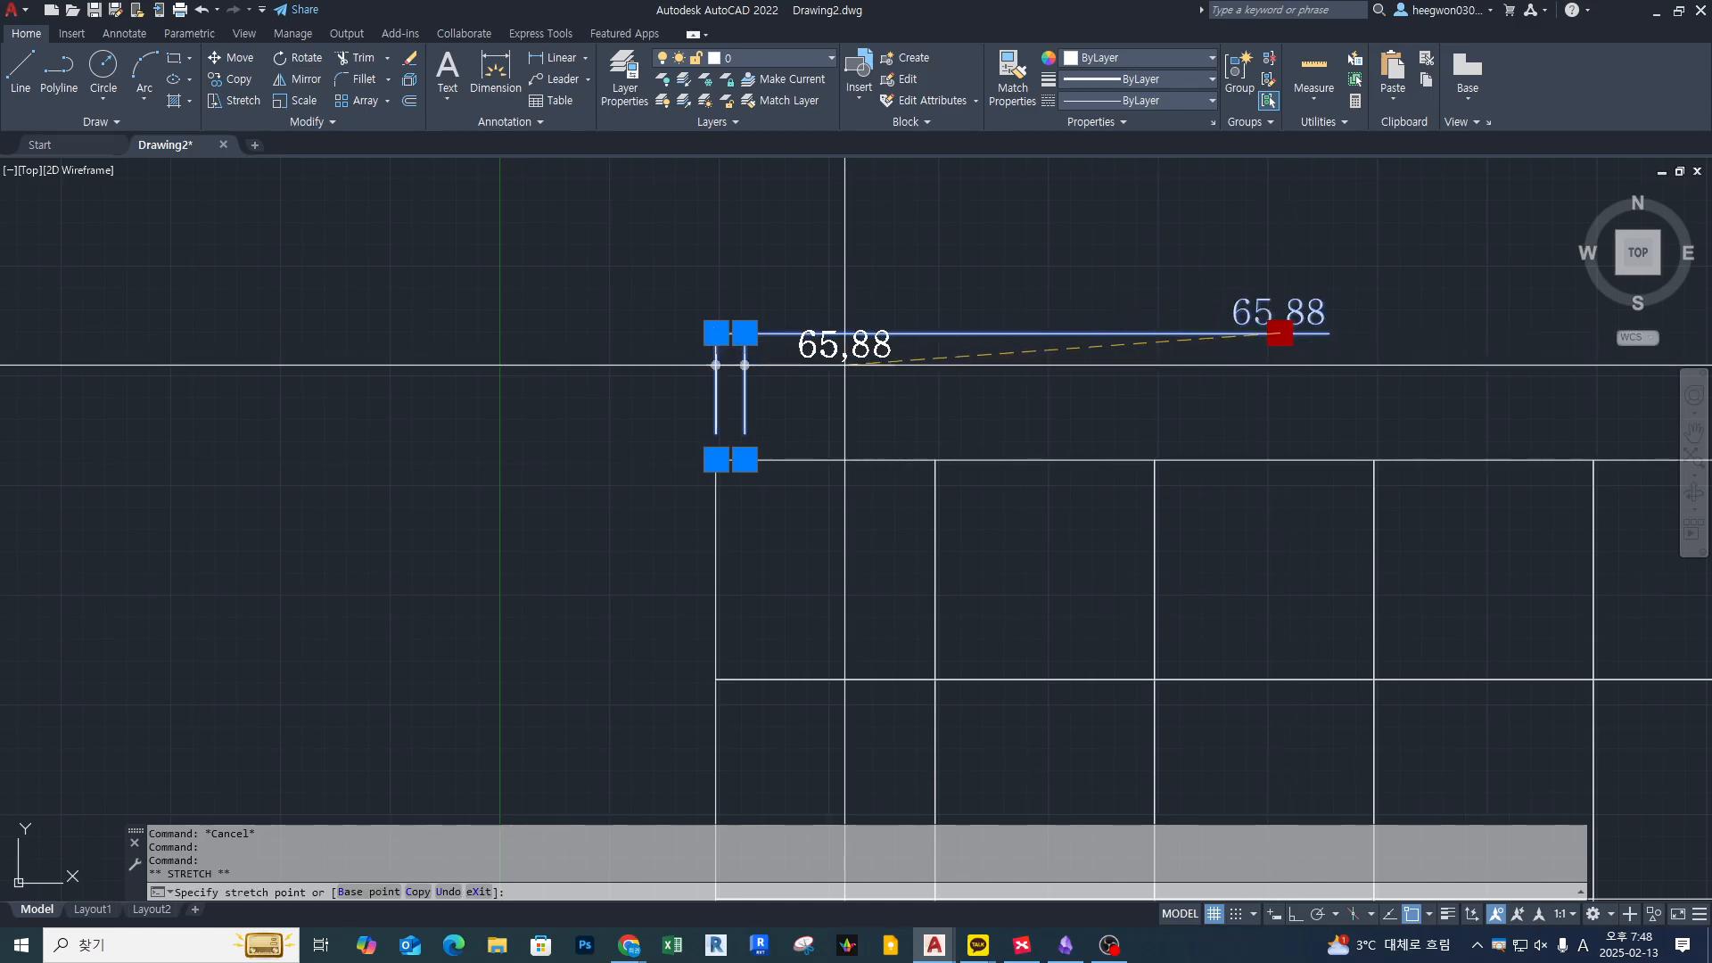
text(nea)
key(Return)
click(794, 338)
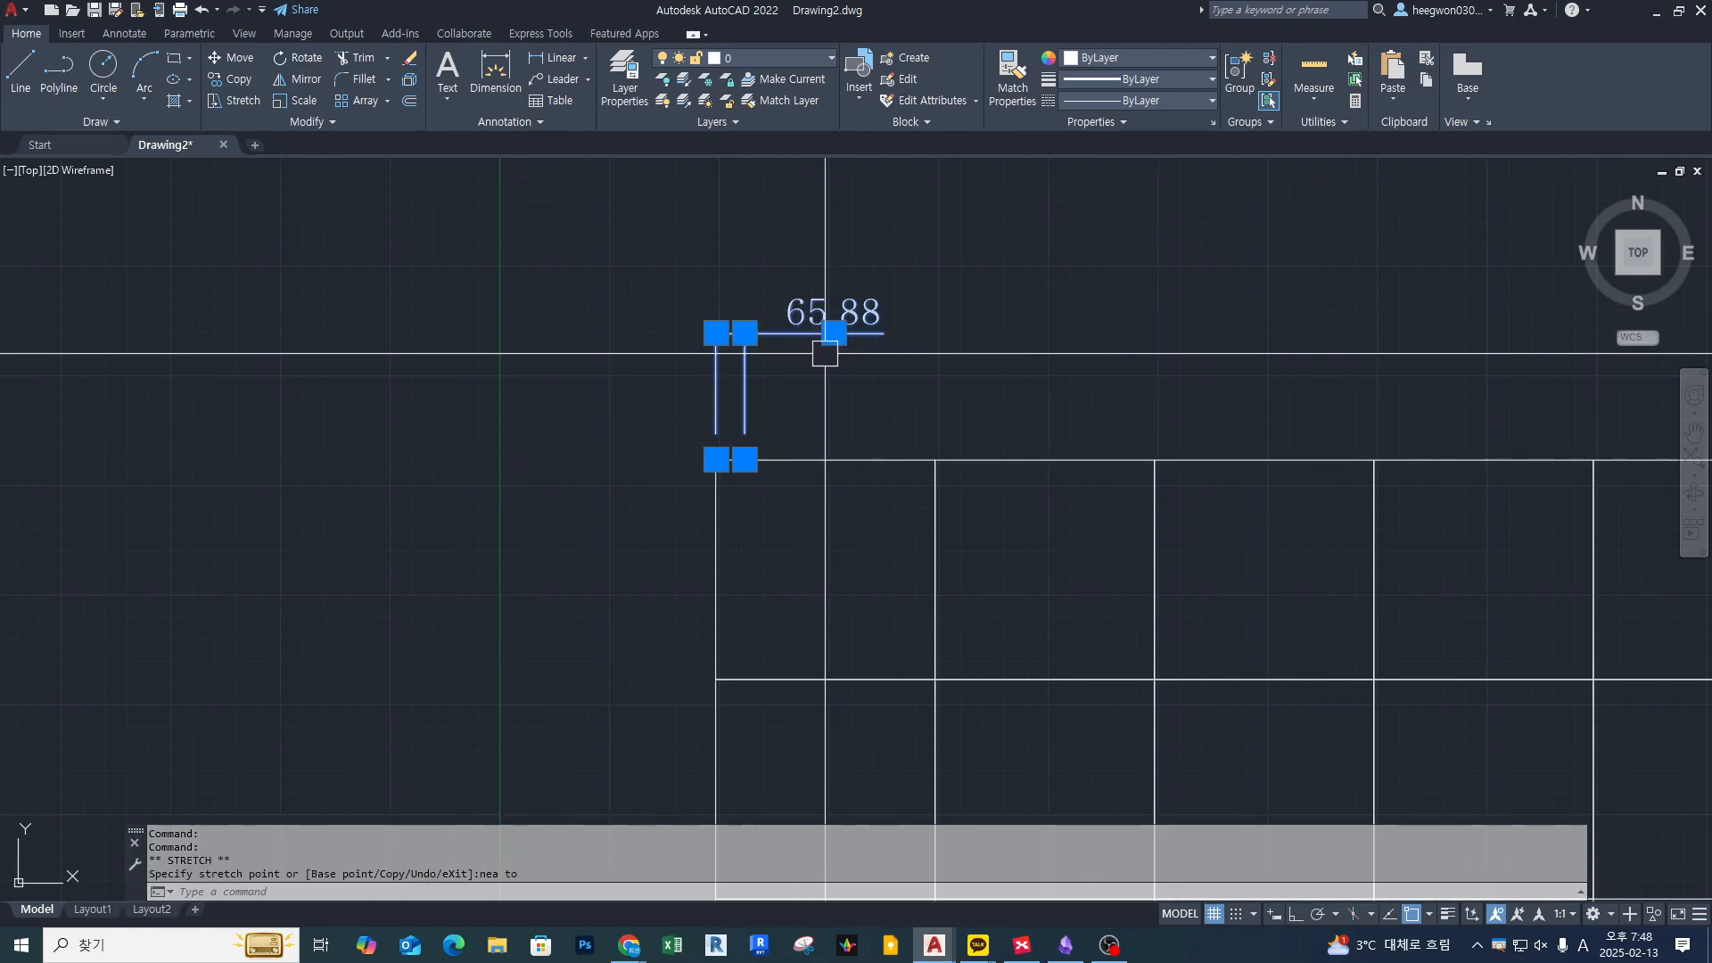
key(Escape)
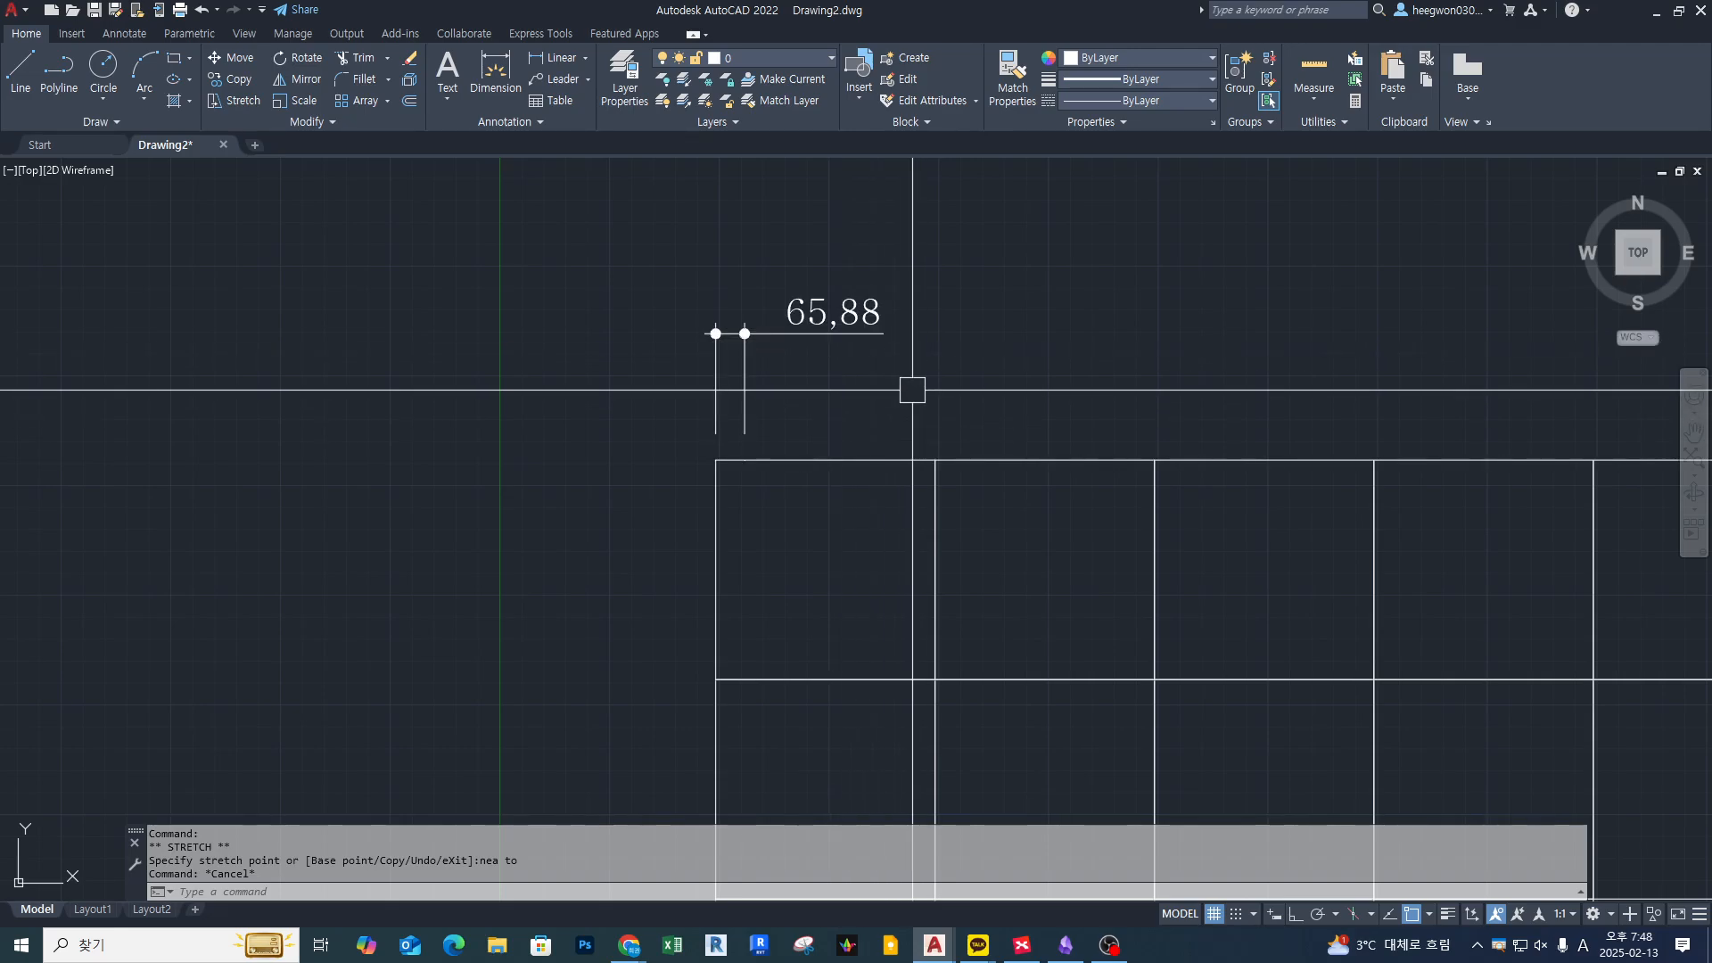
Center the narrow dimension's text over its two extension lines with the Move with Dim Line grip option
click(833, 333)
mouse_move(834, 333)
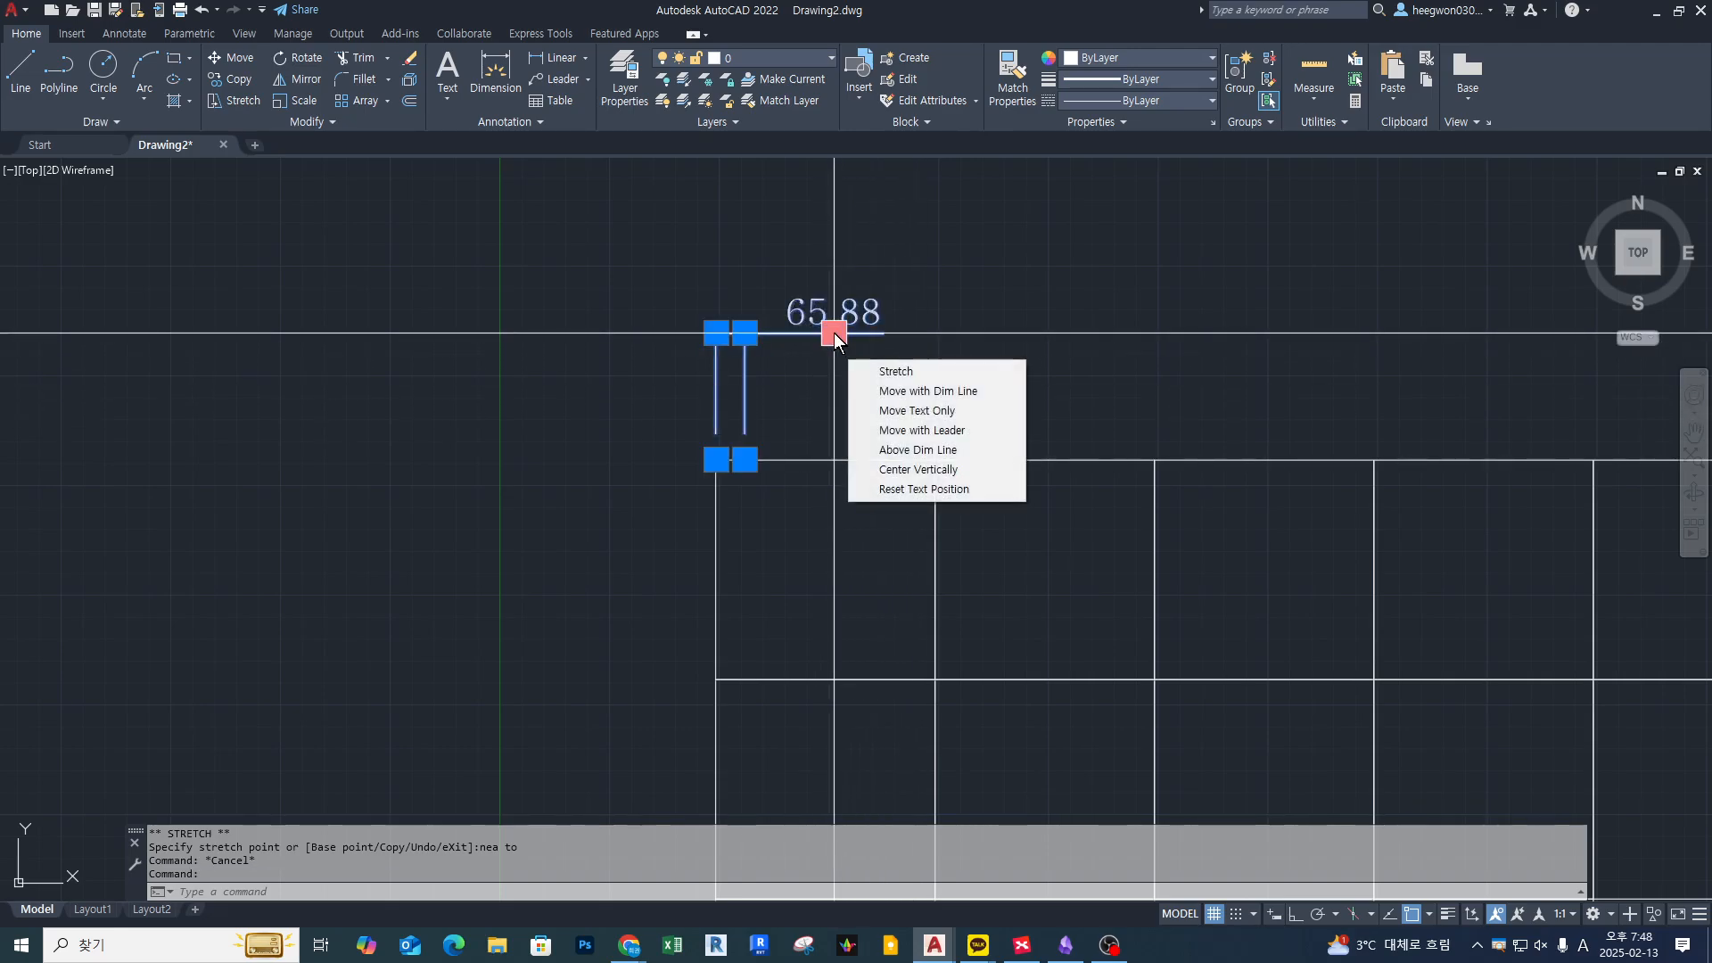
click(958, 394)
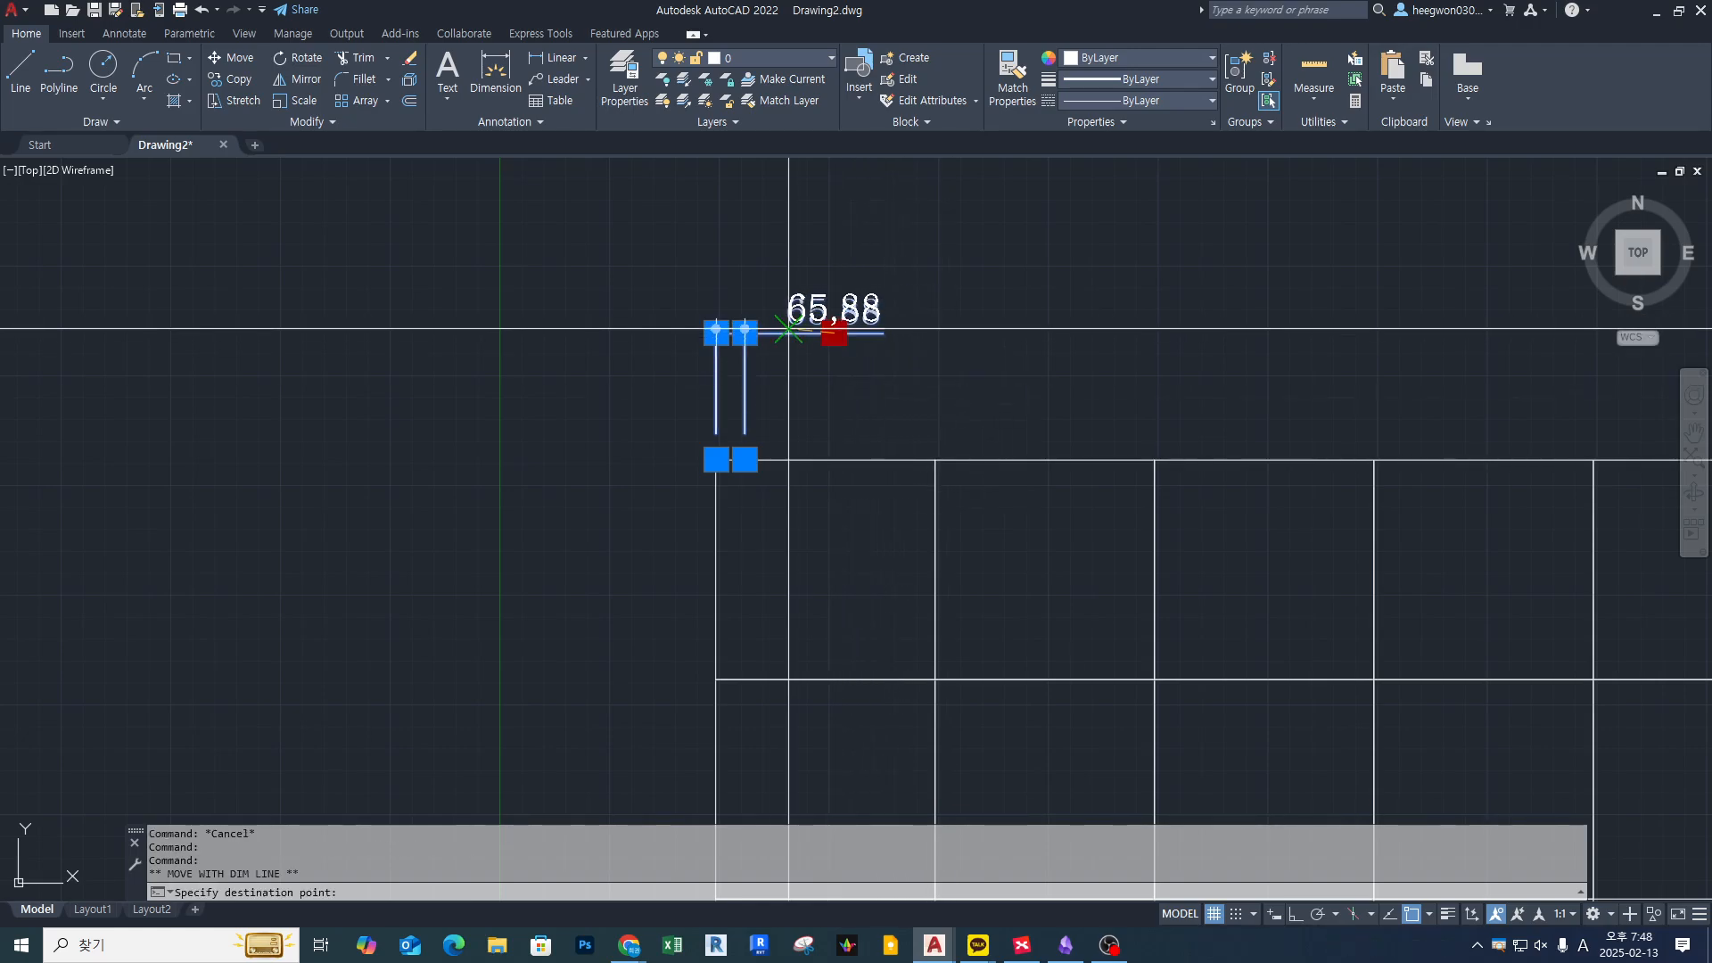
scroll(774, 332, up, 6)
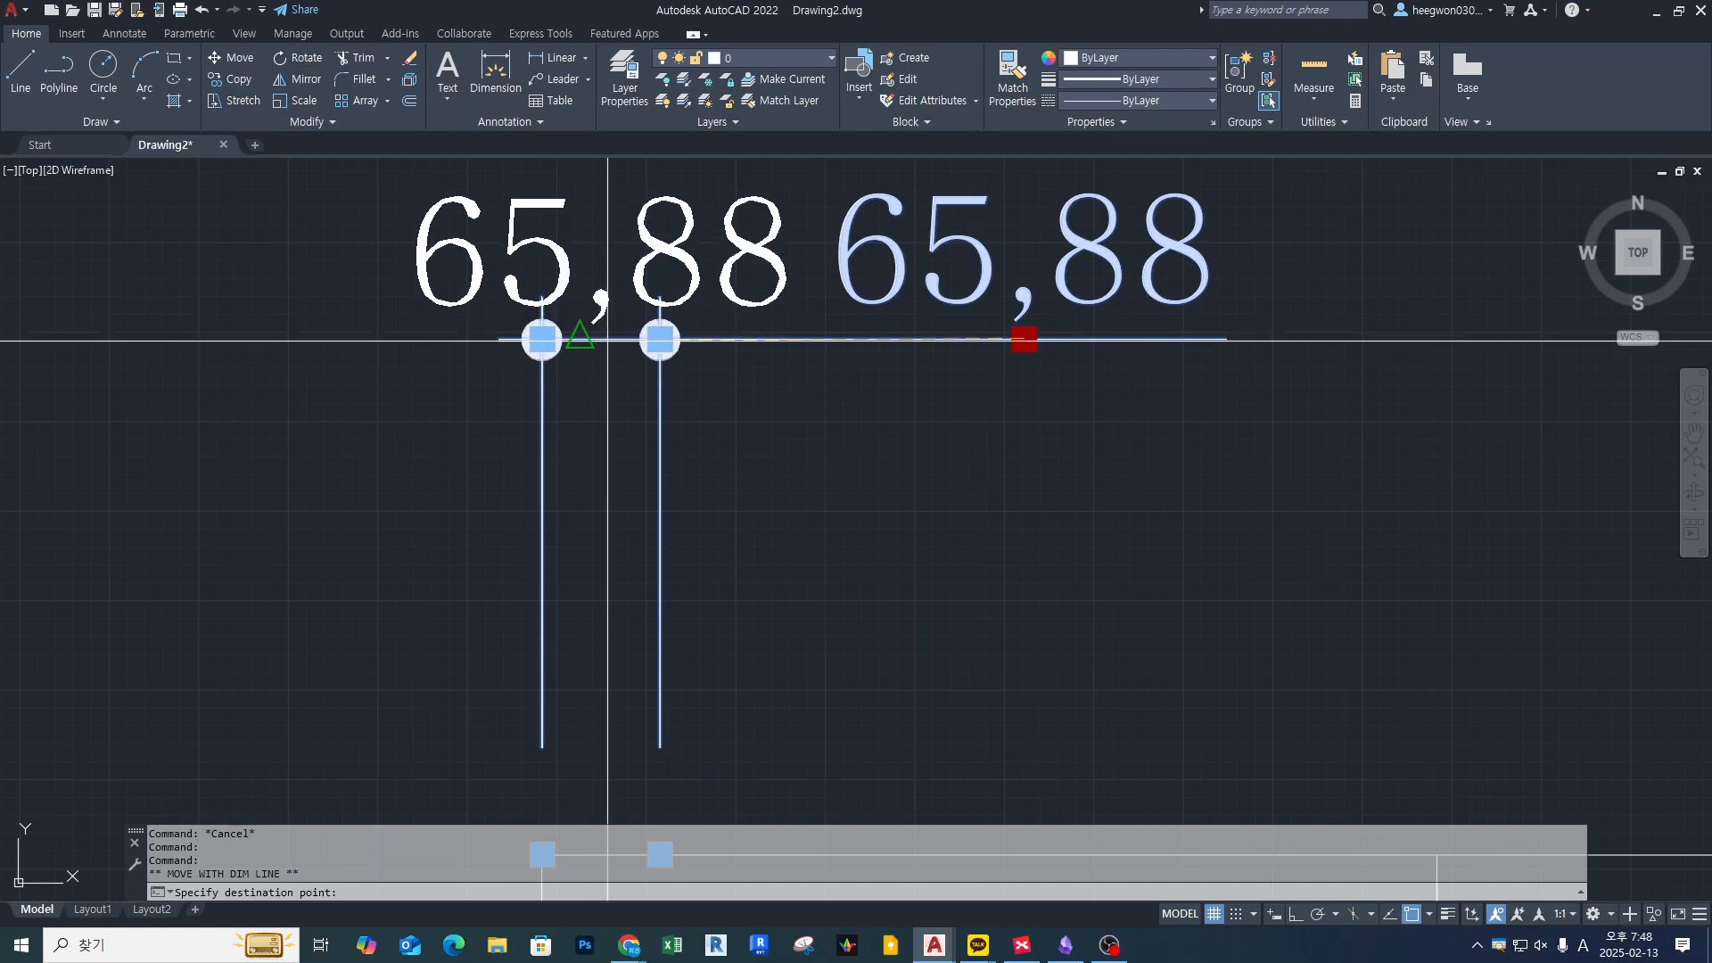
key(Escape)
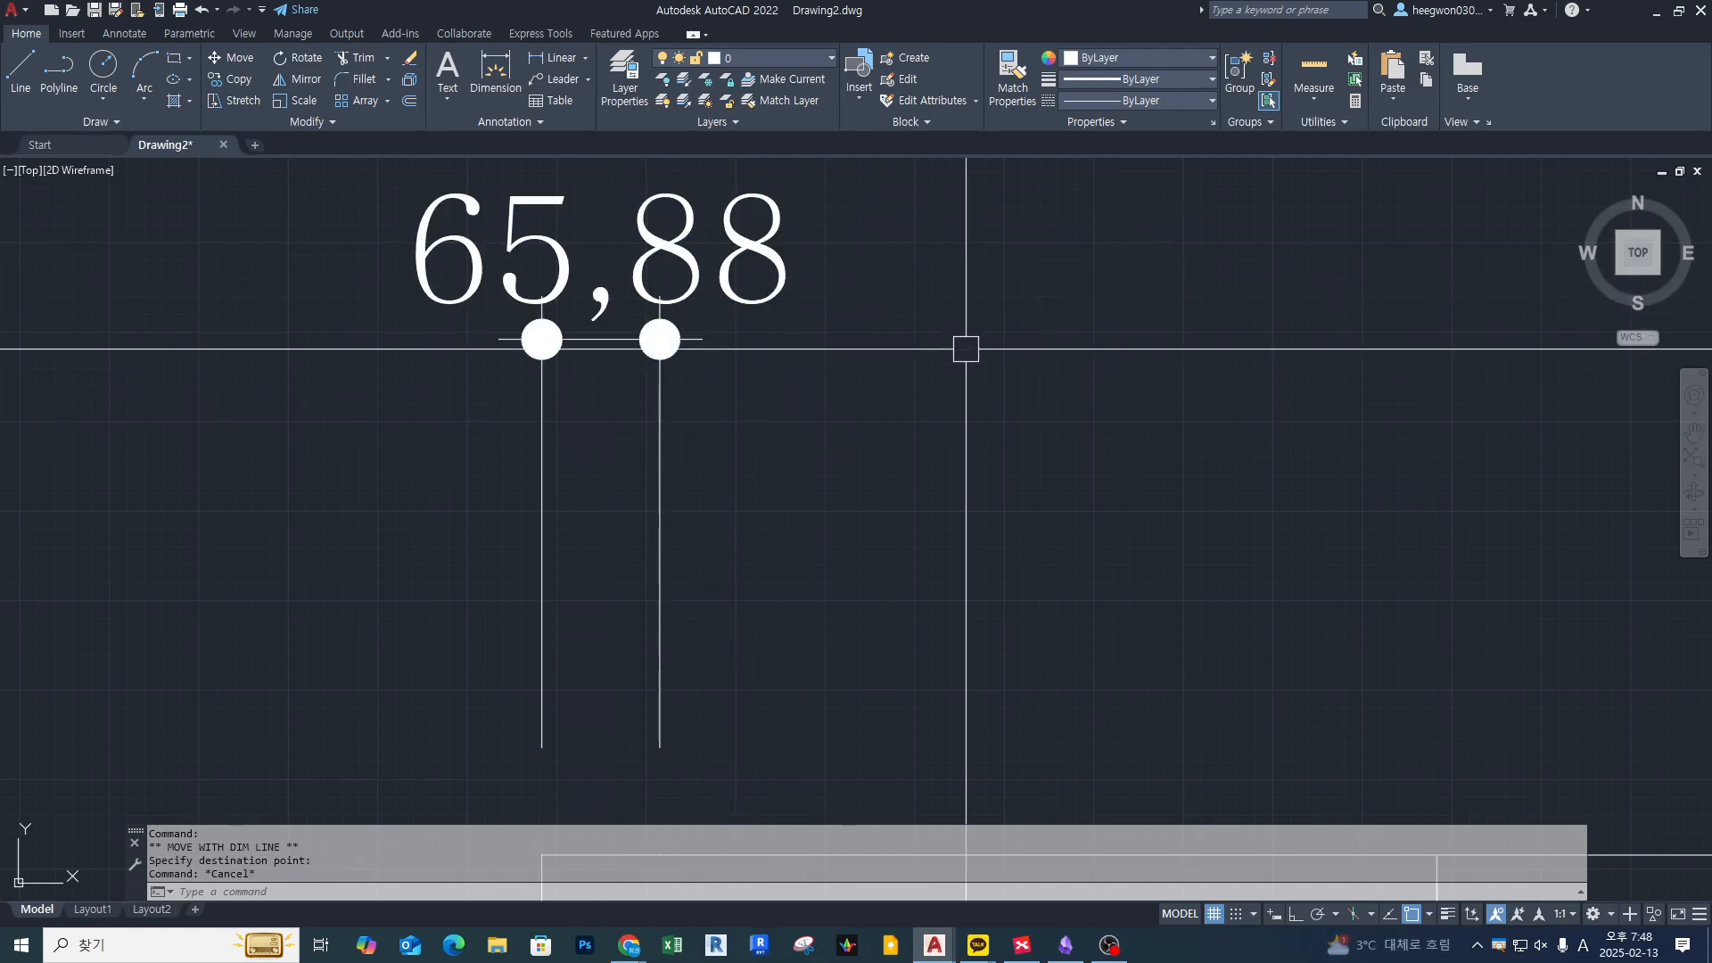
Place the narrow dimension's text clear of the extension lines on the right with the Move Text Only grip option
scroll(847, 366, down, 2)
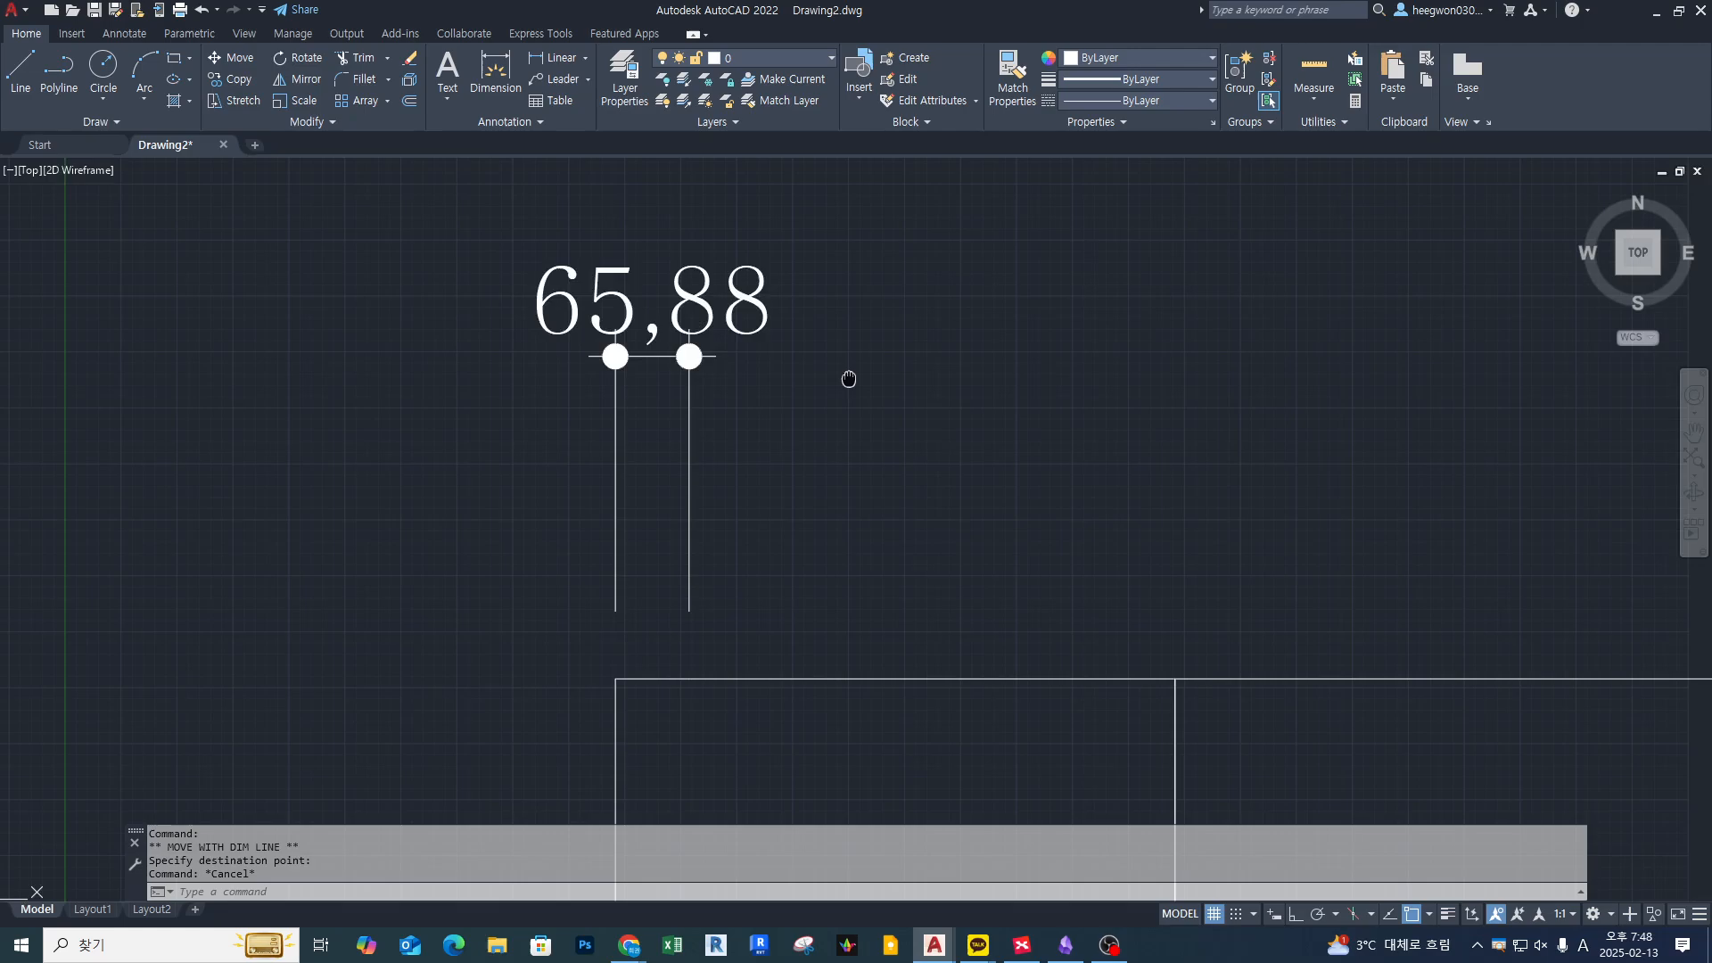
click(740, 308)
mouse_move(624, 357)
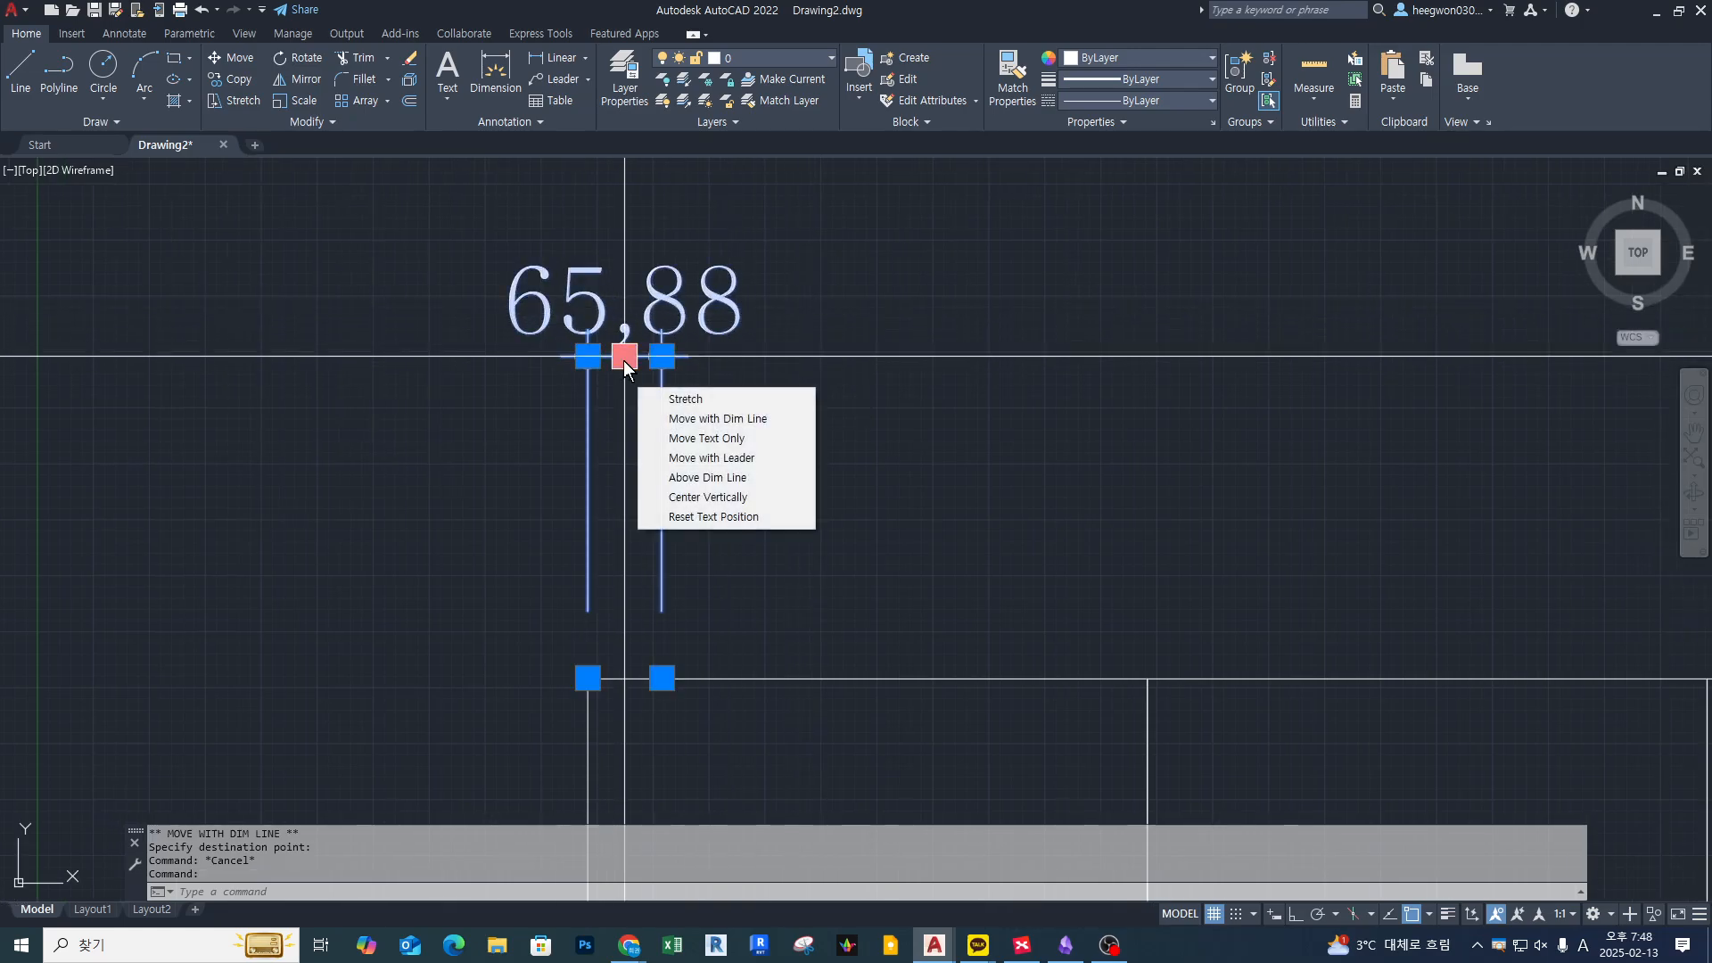
click(692, 437)
scroll(732, 385, down, 4)
scroll(758, 339, up, 4)
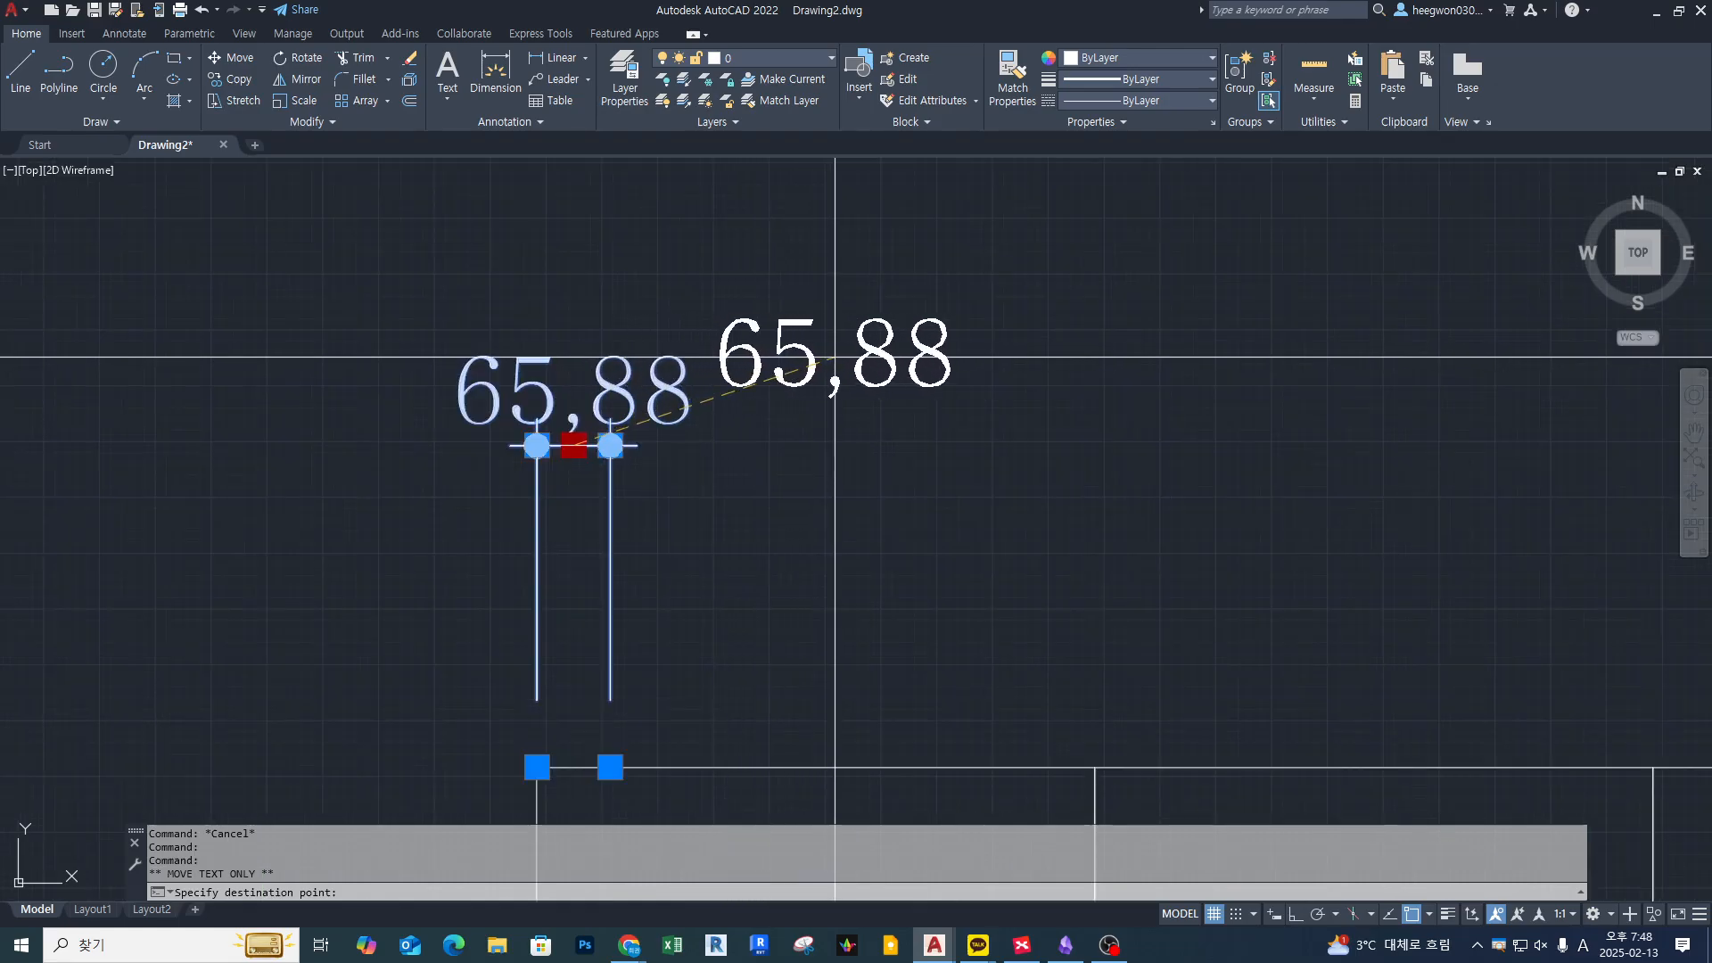
click(861, 412)
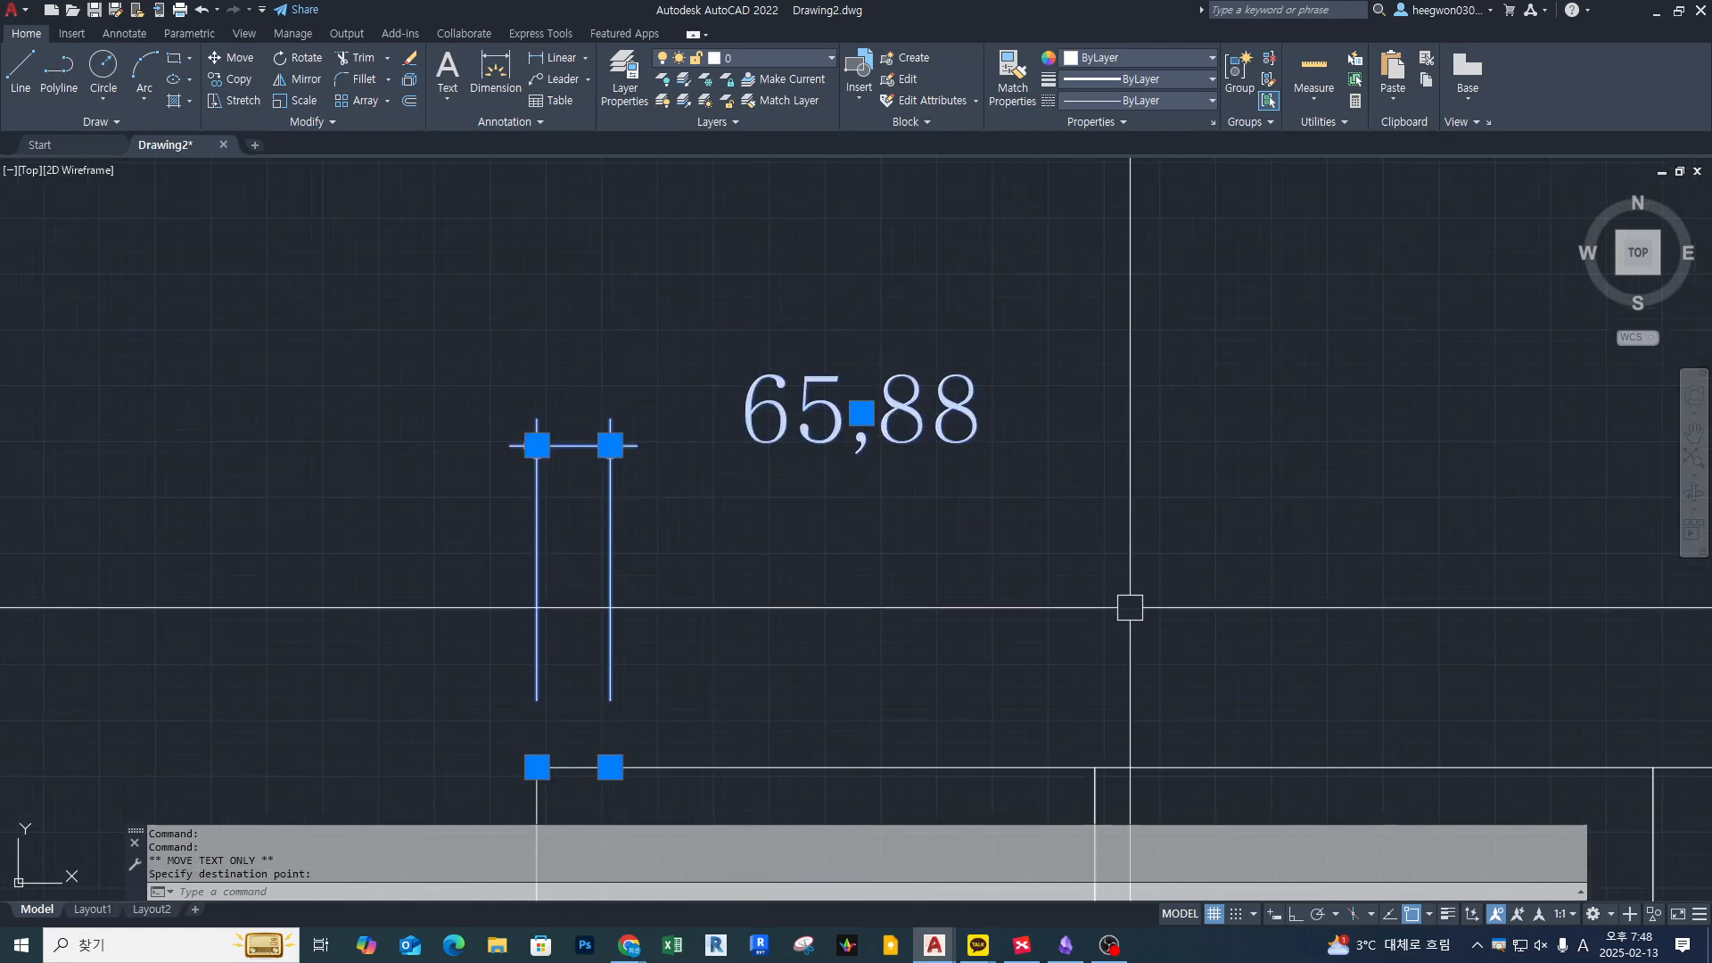
Bring the text back to just above the narrow dimension's line with the Move Text Only grip option
mouse_move(861, 412)
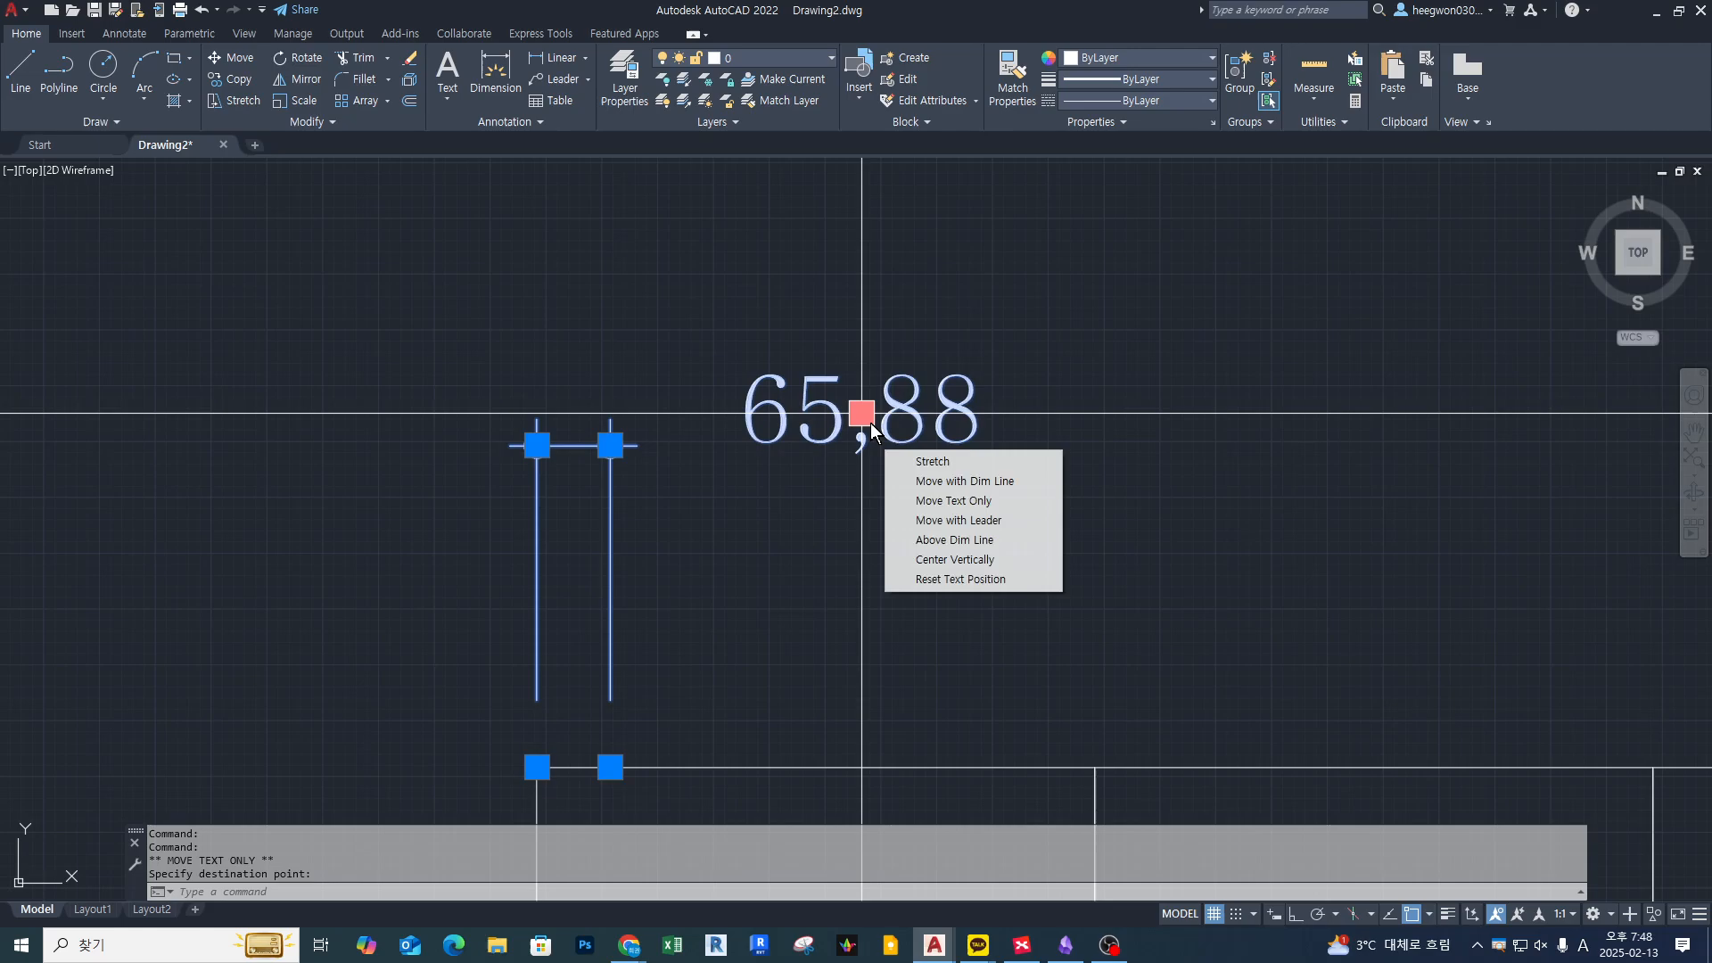
click(964, 502)
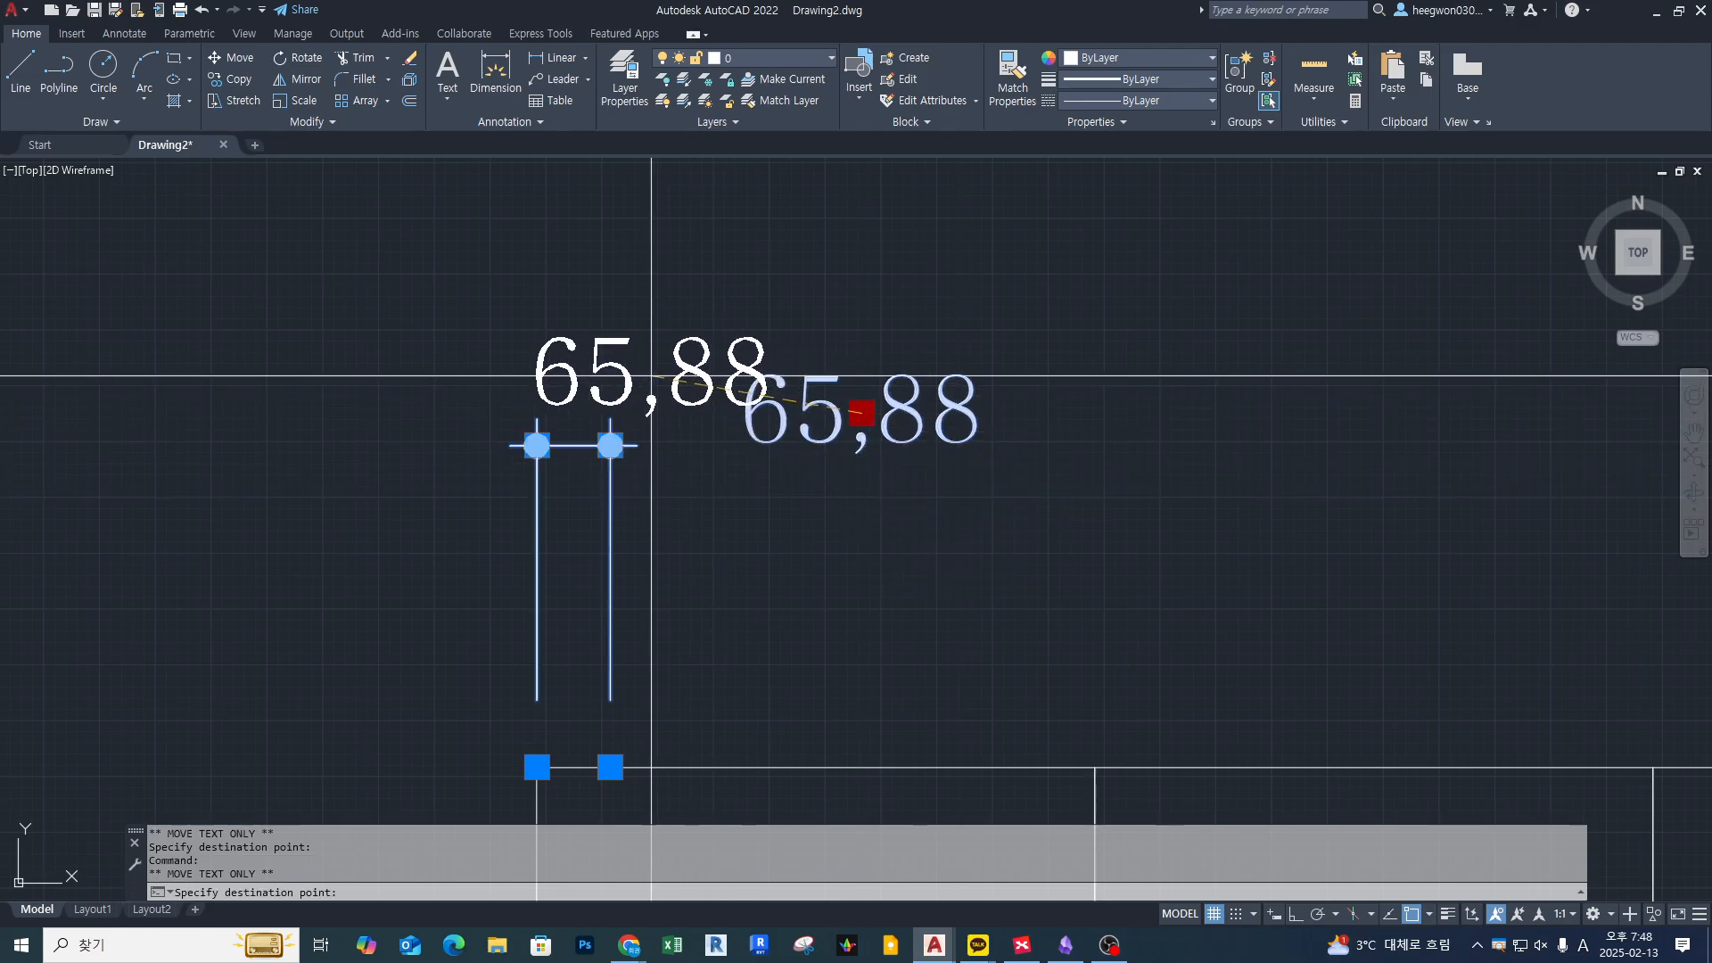
click(592, 386)
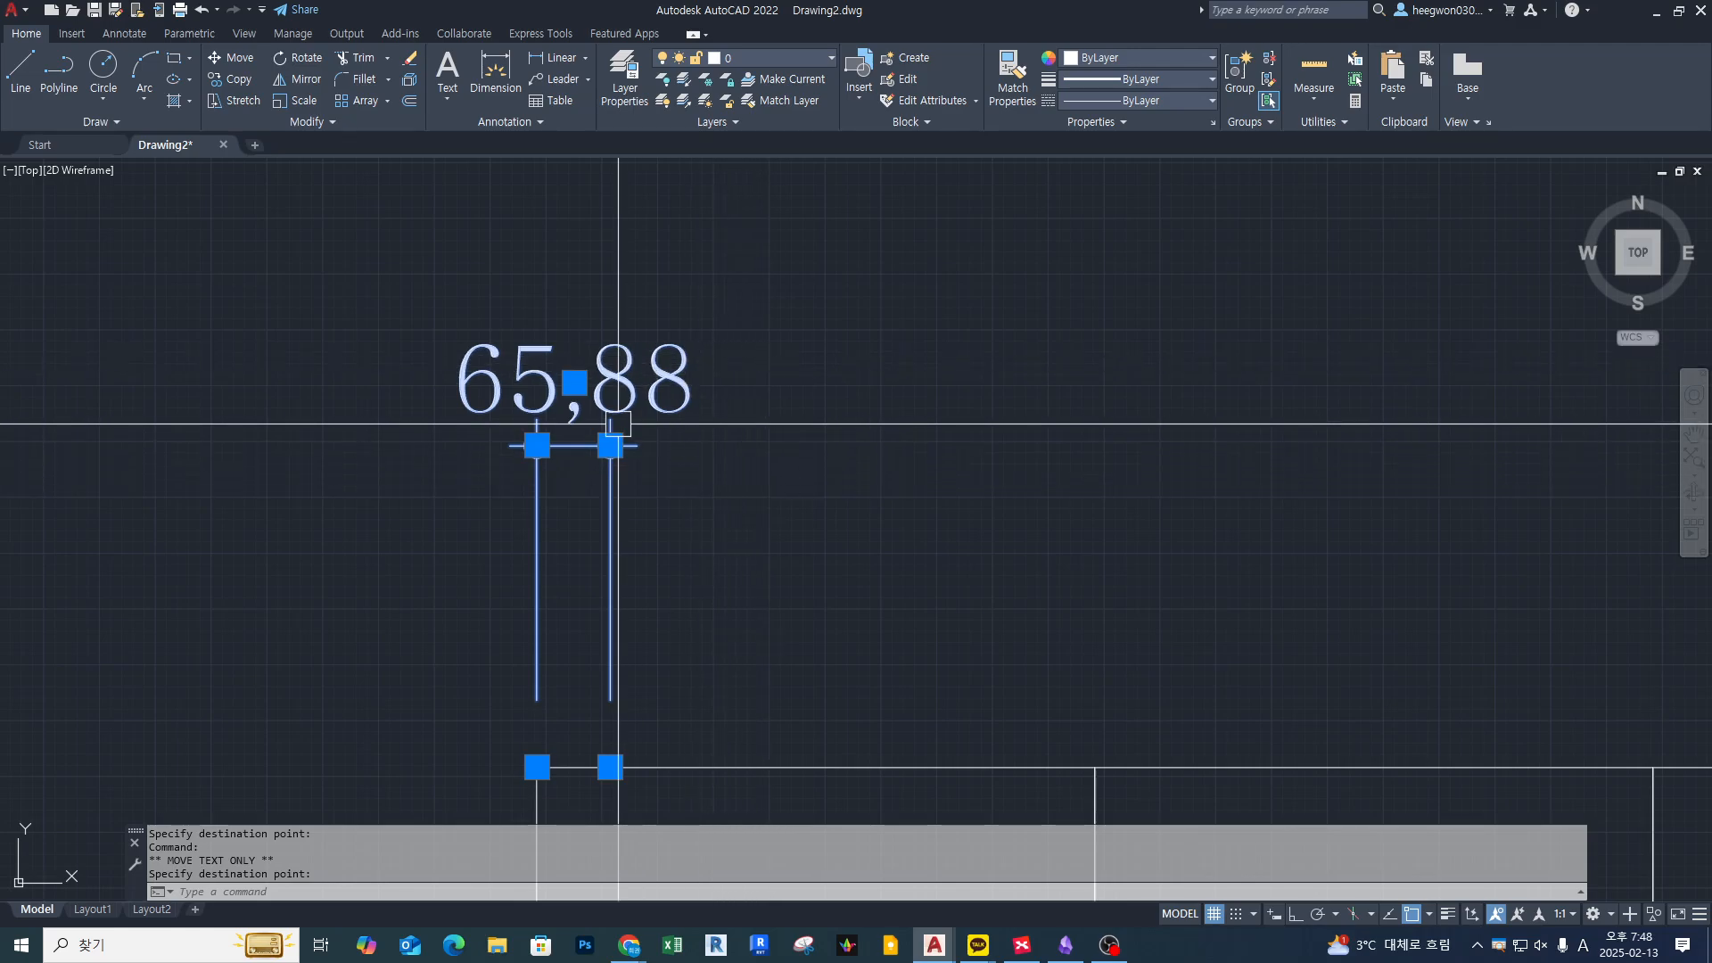
text(copy)
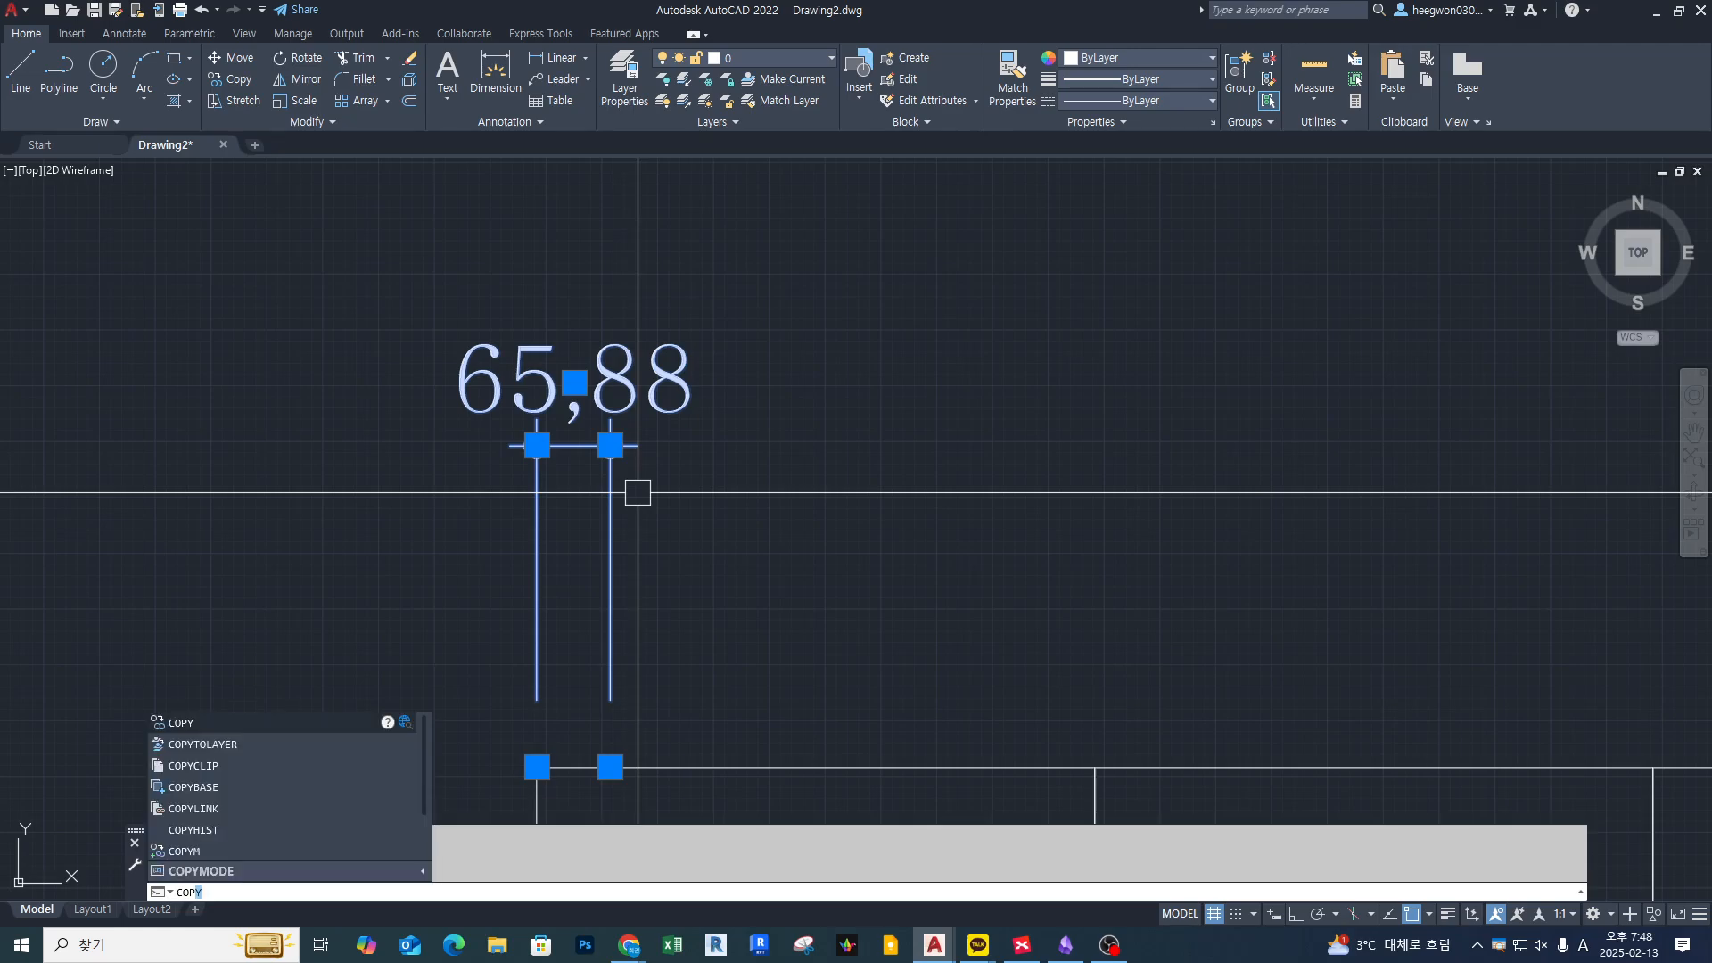
key(Escape)
Continue the narrow dimension from its right dimension-line grip with three more closely spaced dimensions, using Continue Dimension
mouse_move(610, 445)
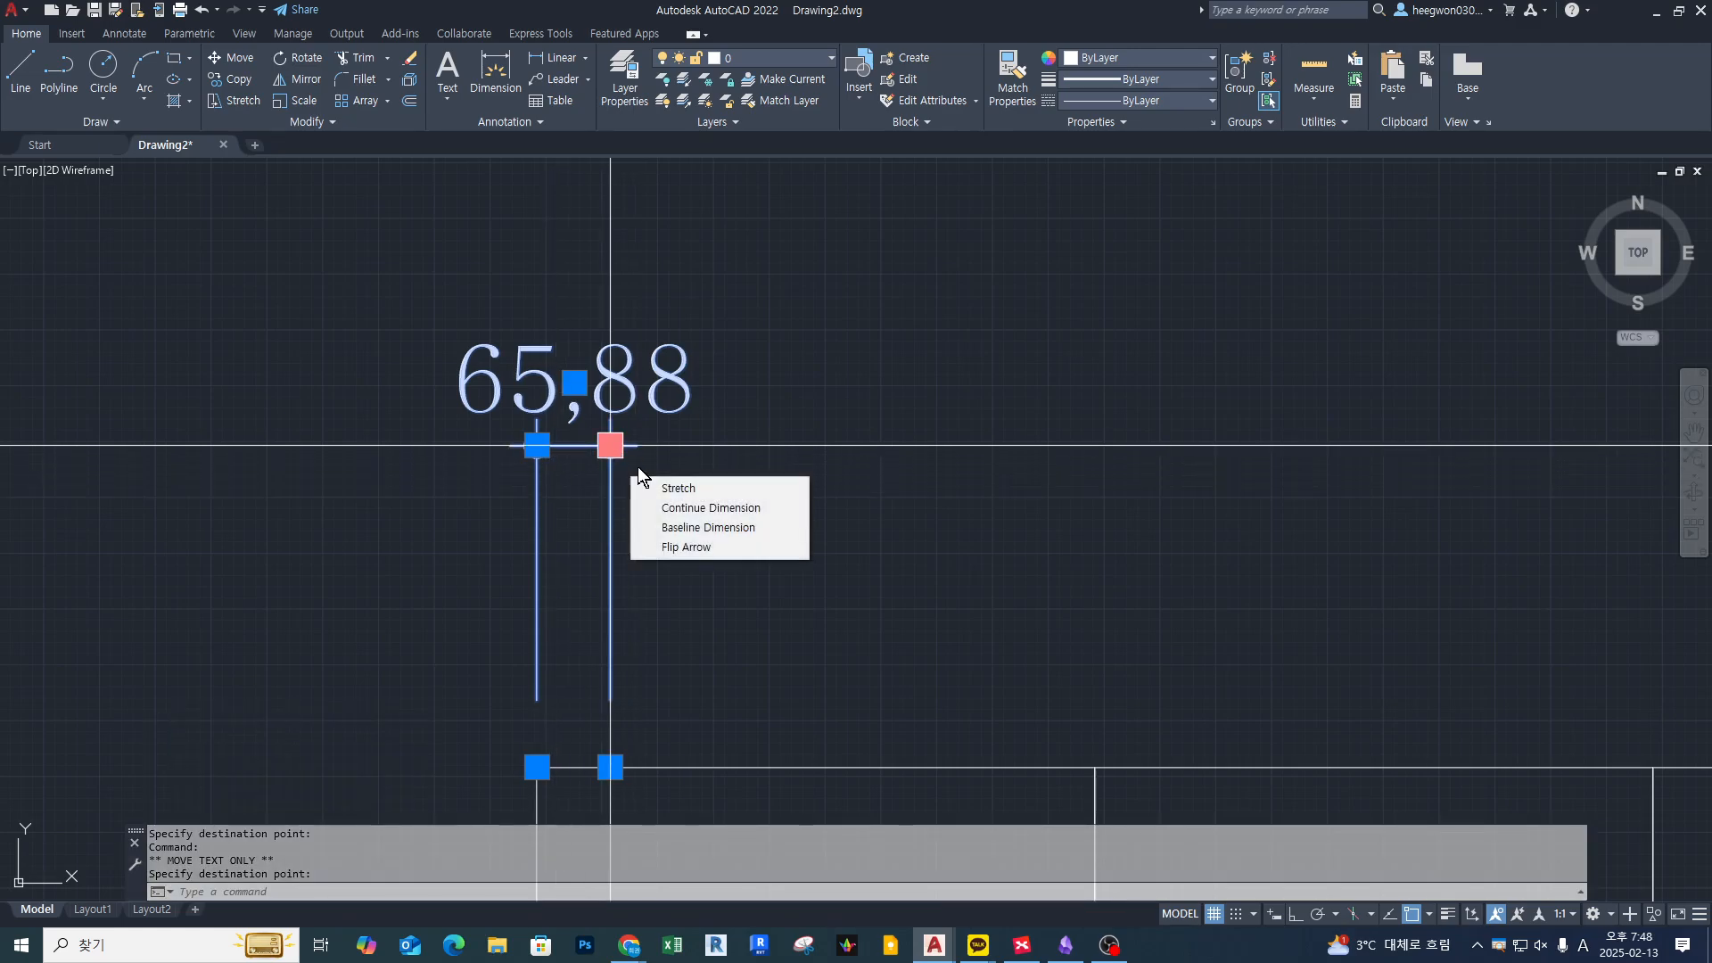
click(724, 508)
click(673, 623)
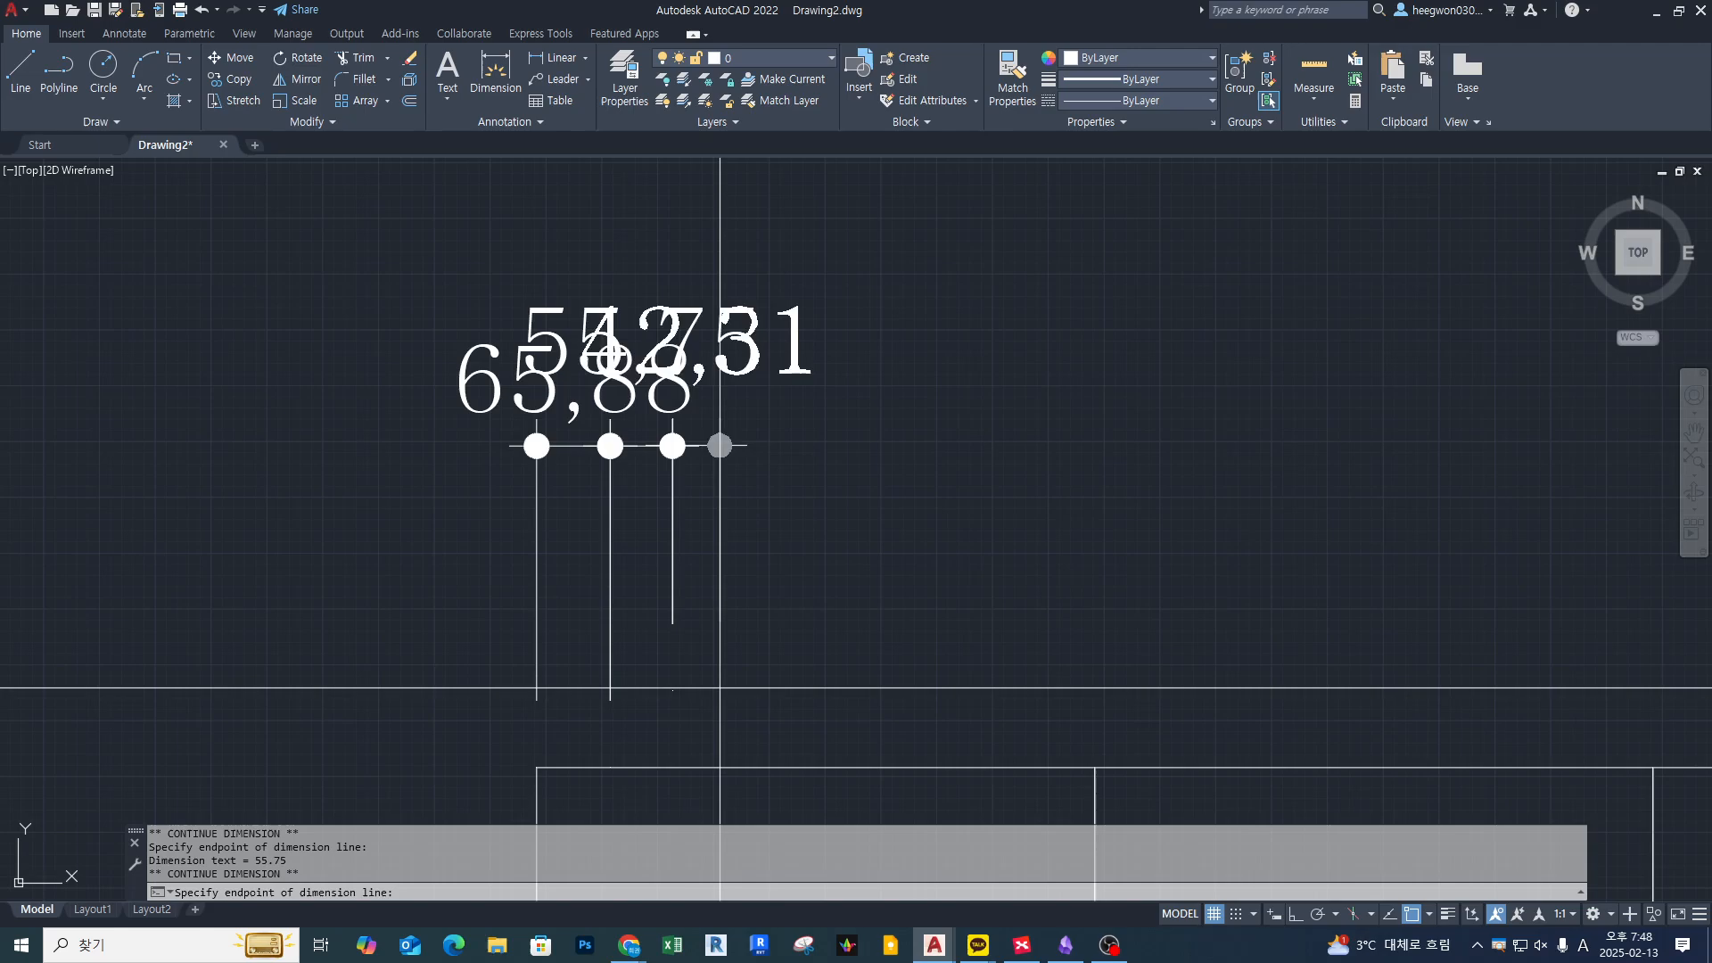
click(767, 638)
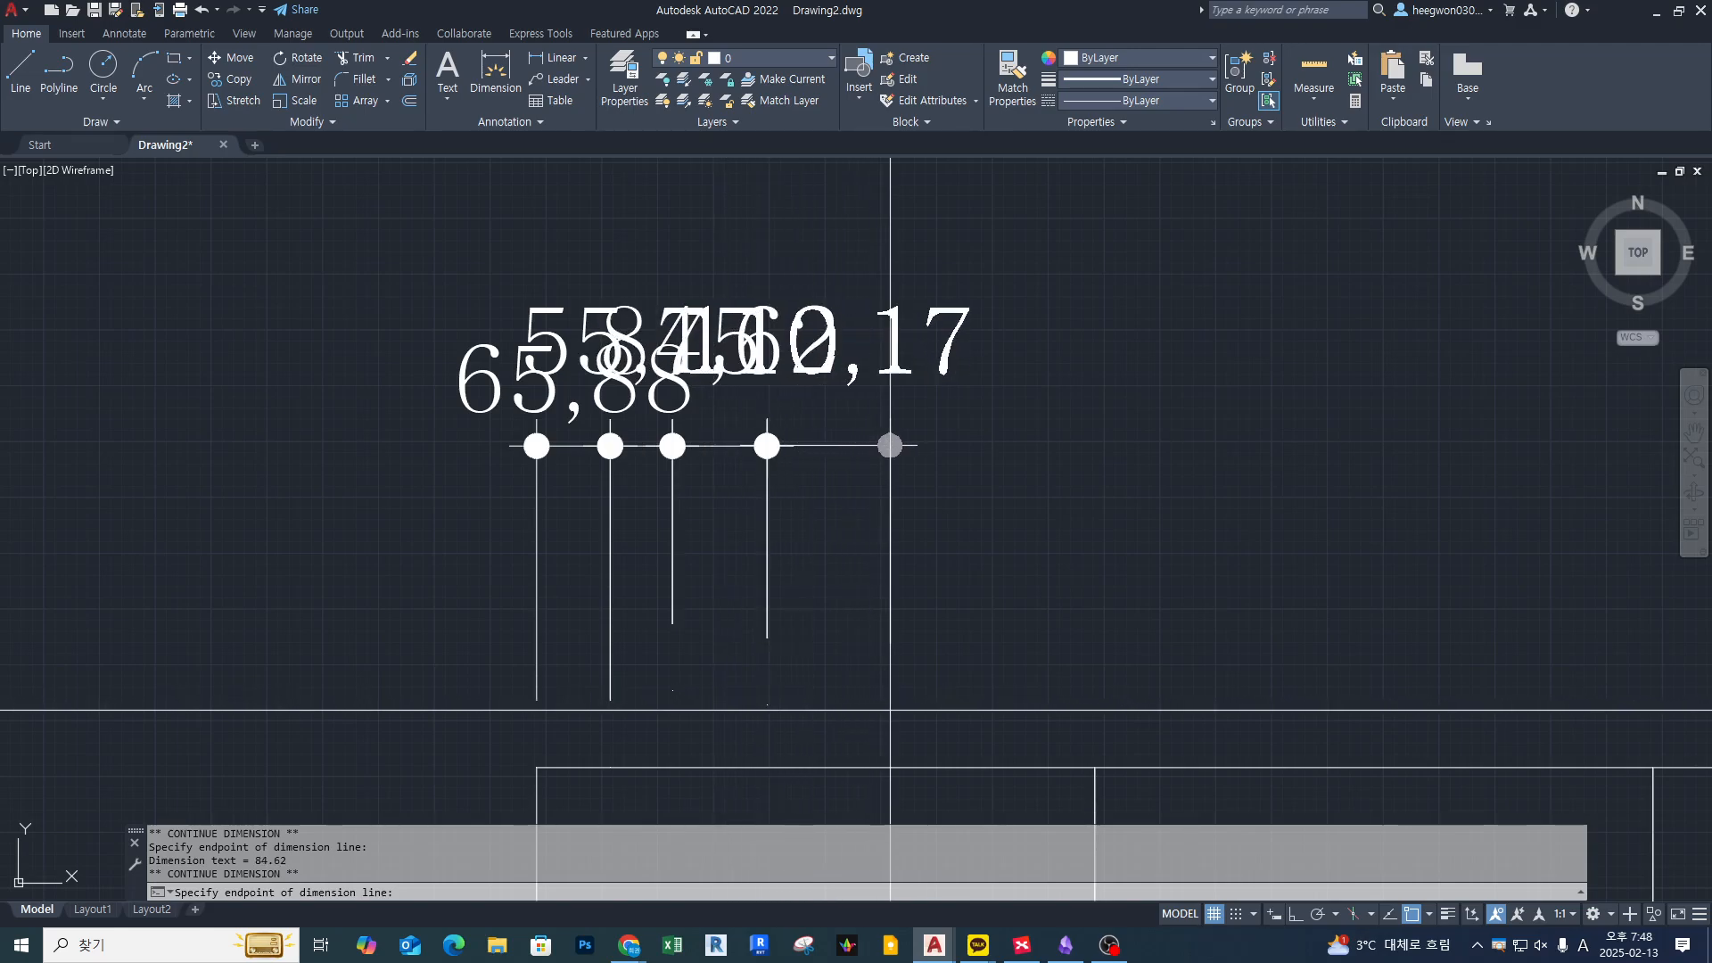
click(876, 645)
key(Escape)
key(Escape)
key(Escape)
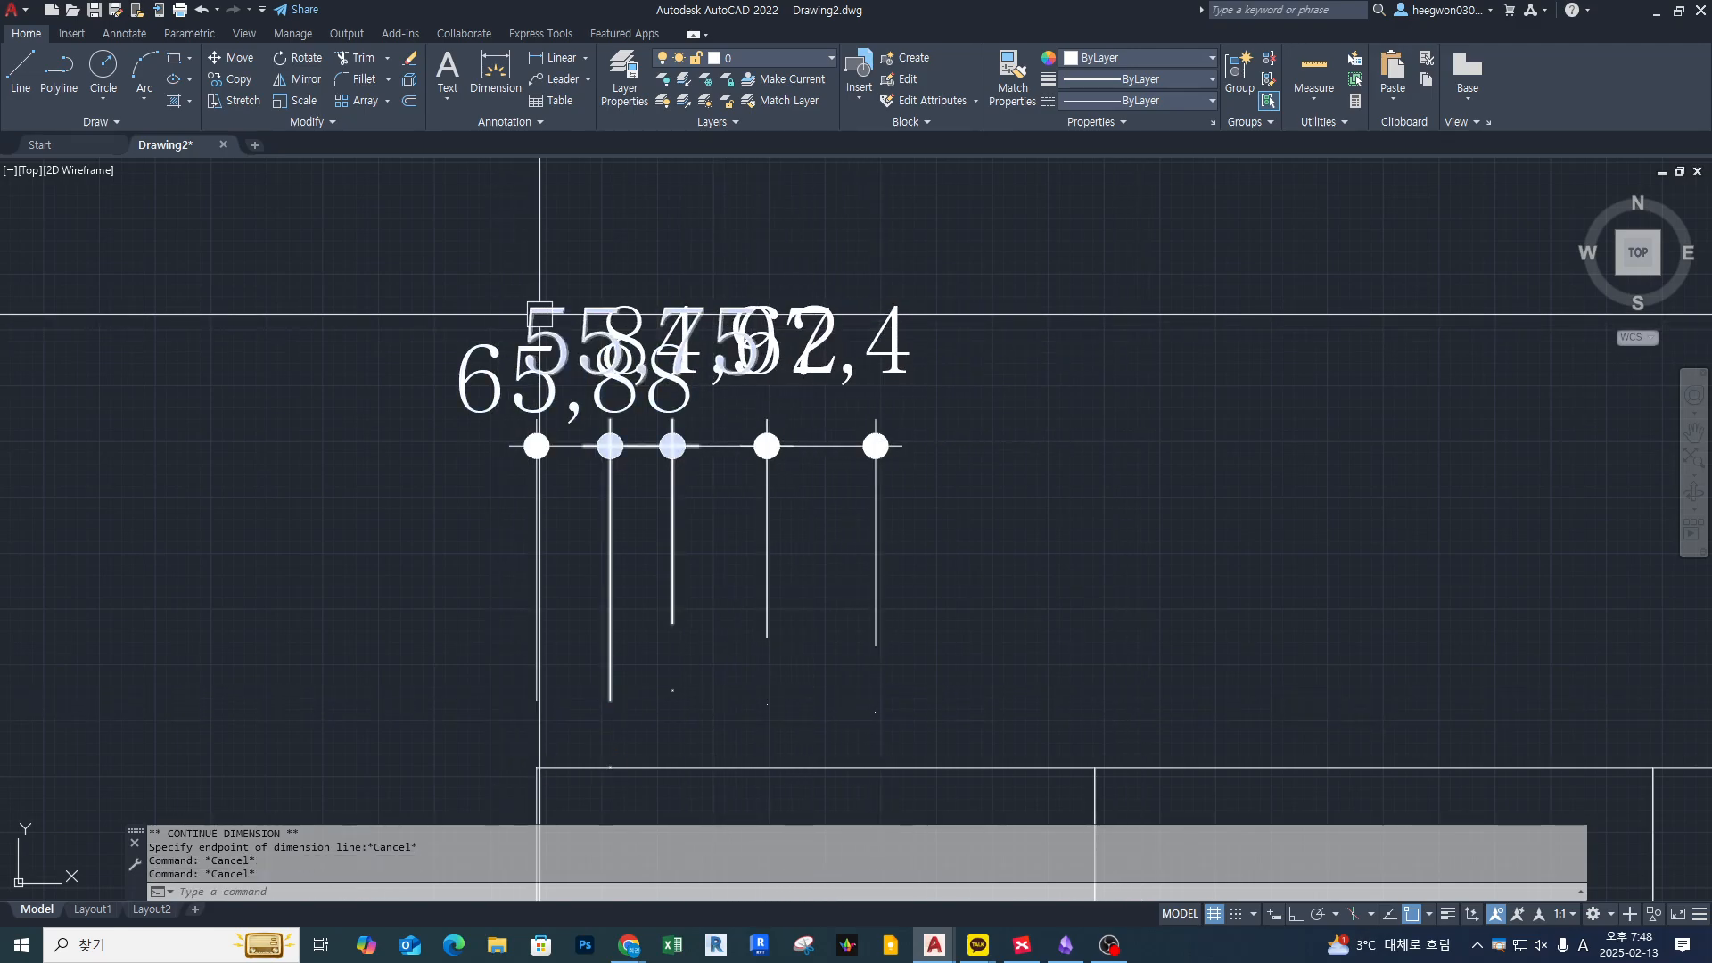
Stretch the first dimension's text upward until it lines up with the texts of the continued dimensions, and deselect it
click(482, 371)
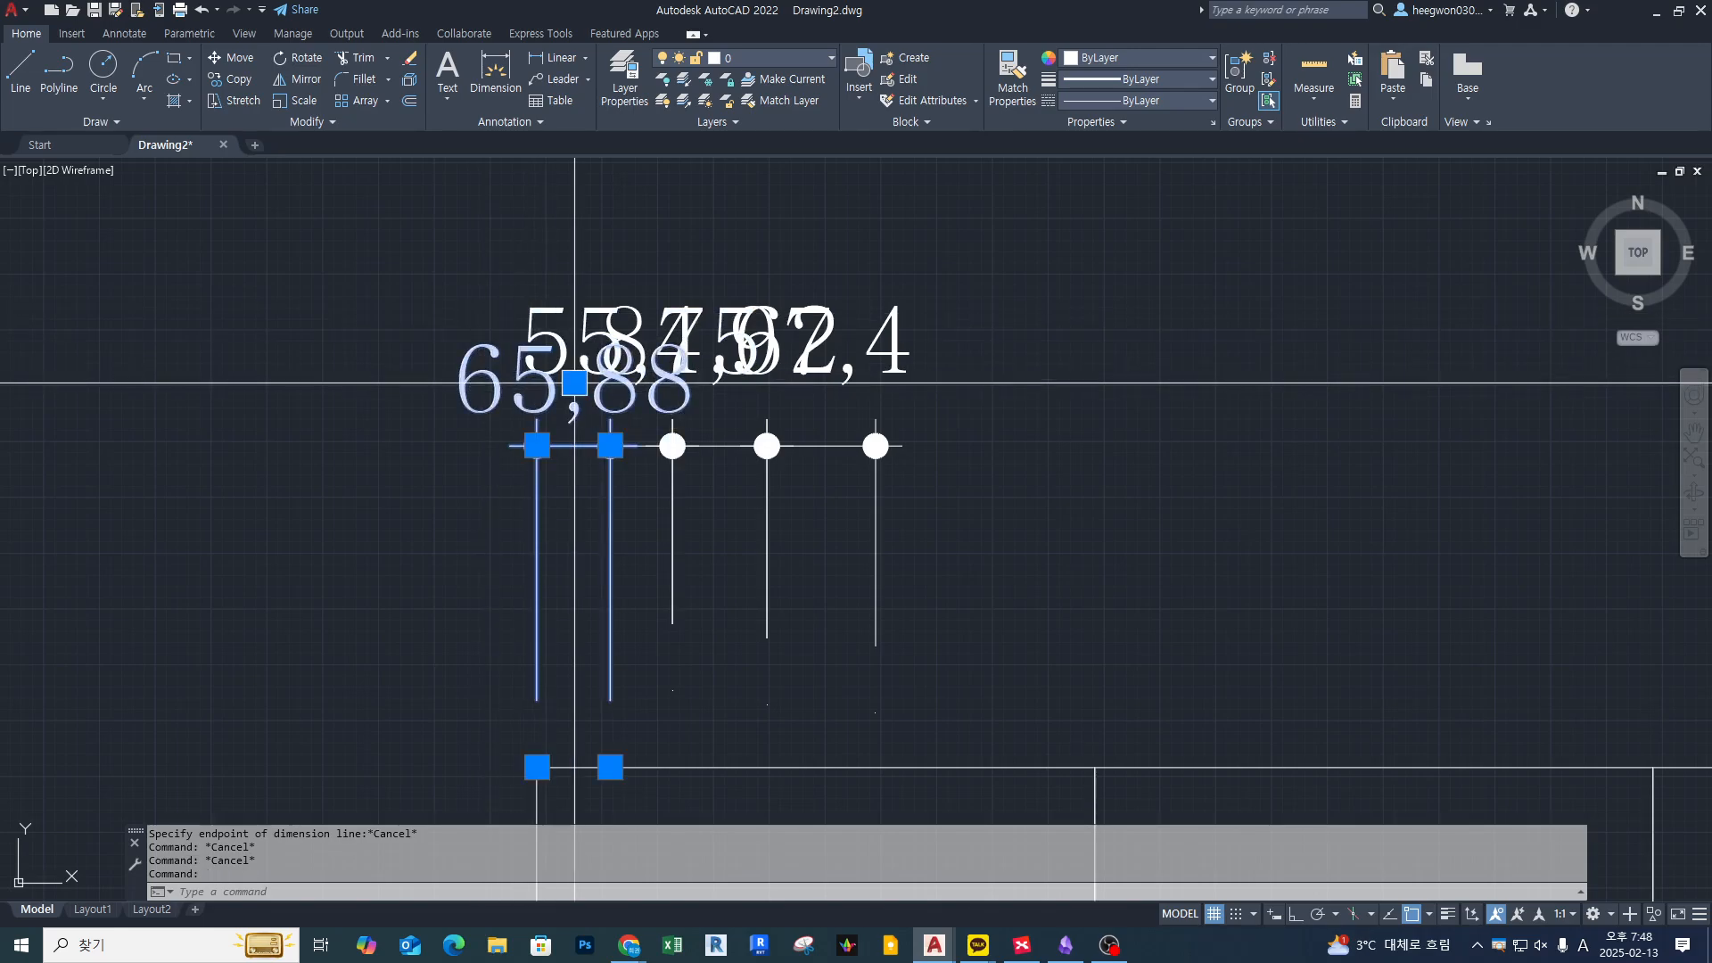
click(574, 382)
key(Escape)
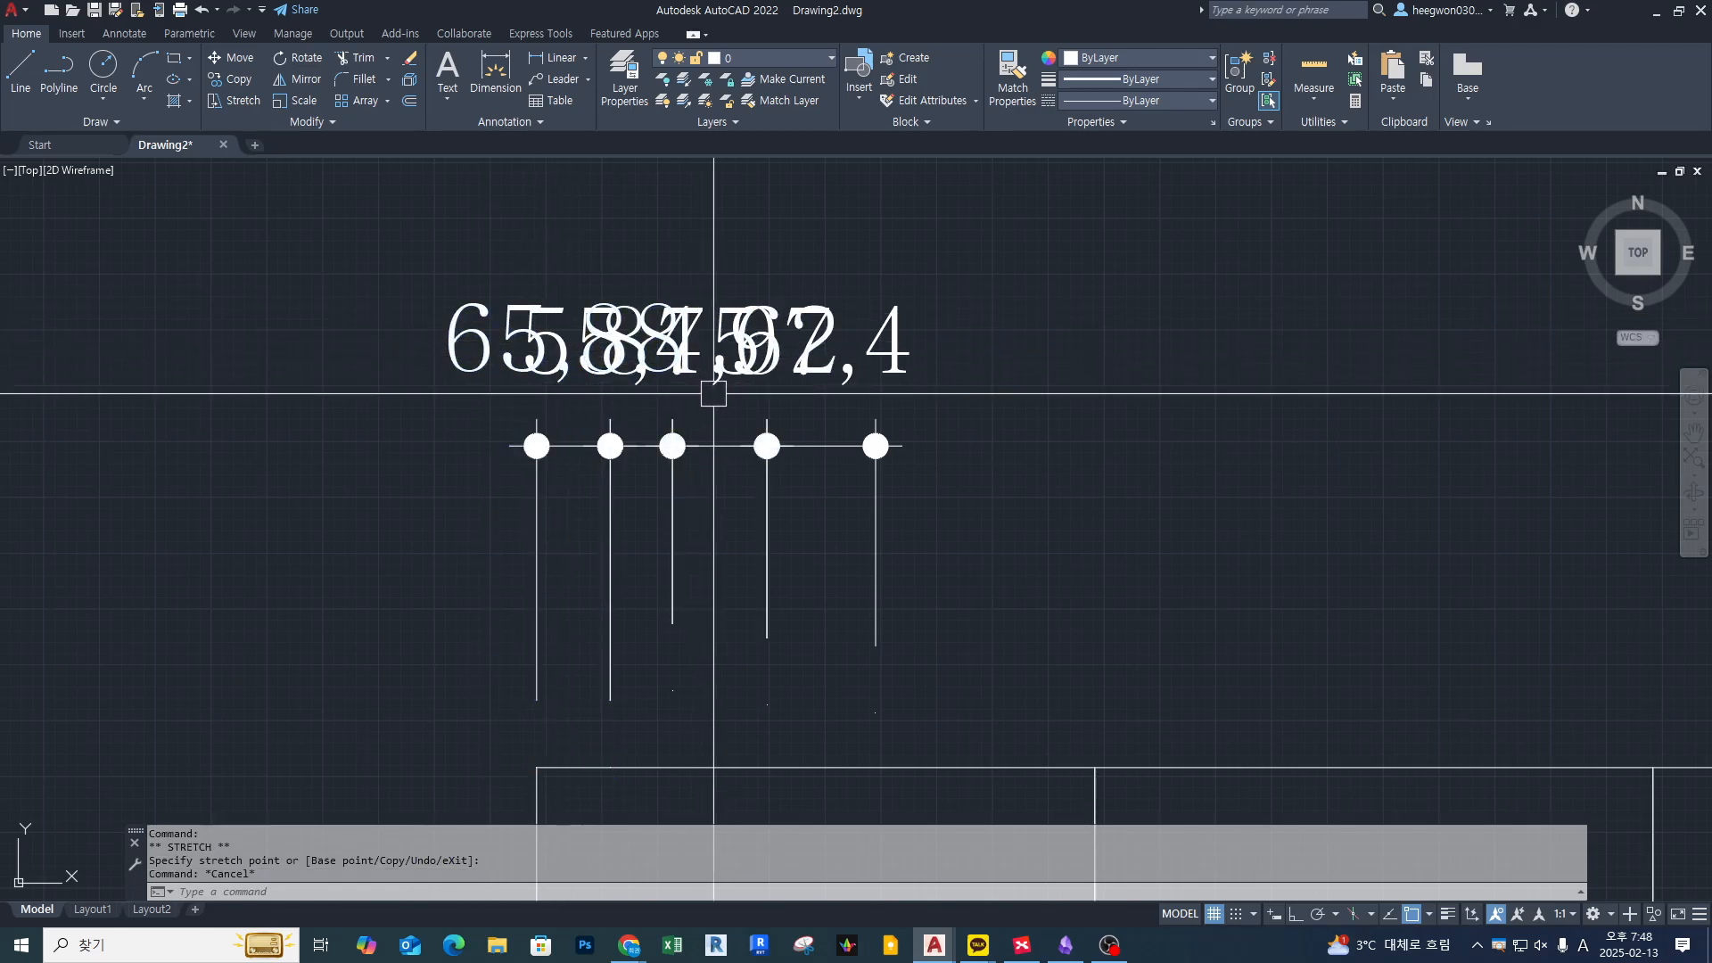
Place the second dimension's text below the dimension line with the Move Text Only grip option, and deselect it
scroll(637, 460, up, 5)
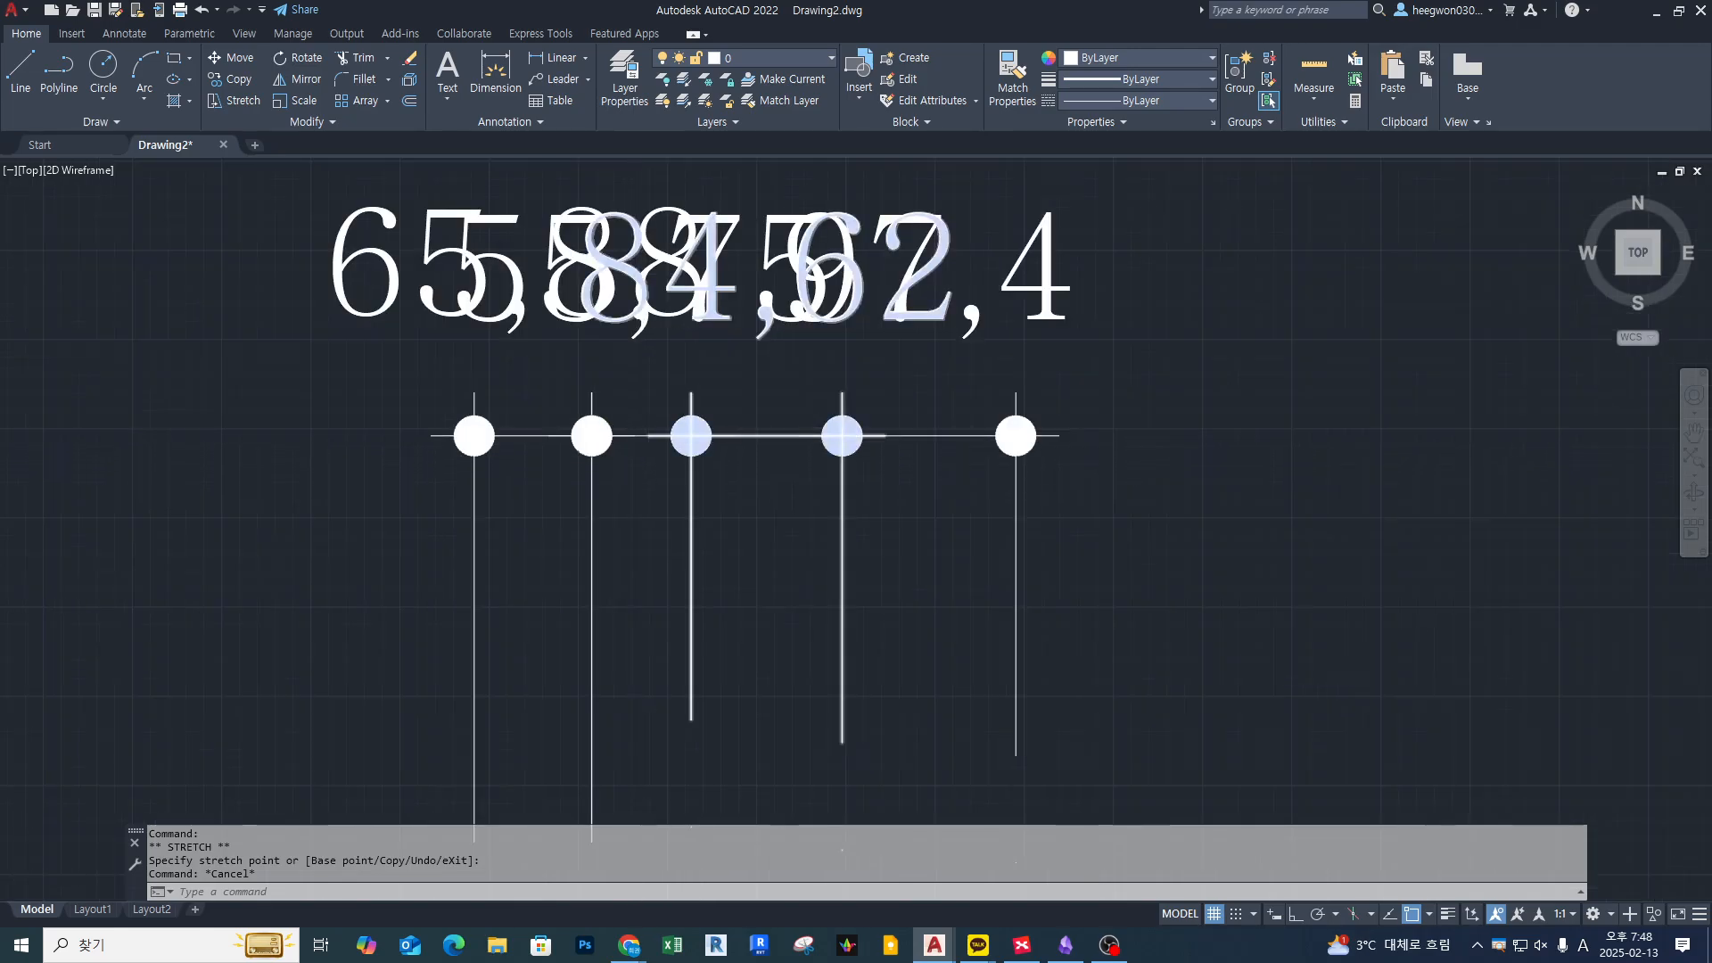
click(637, 444)
scroll(669, 533, down, 4)
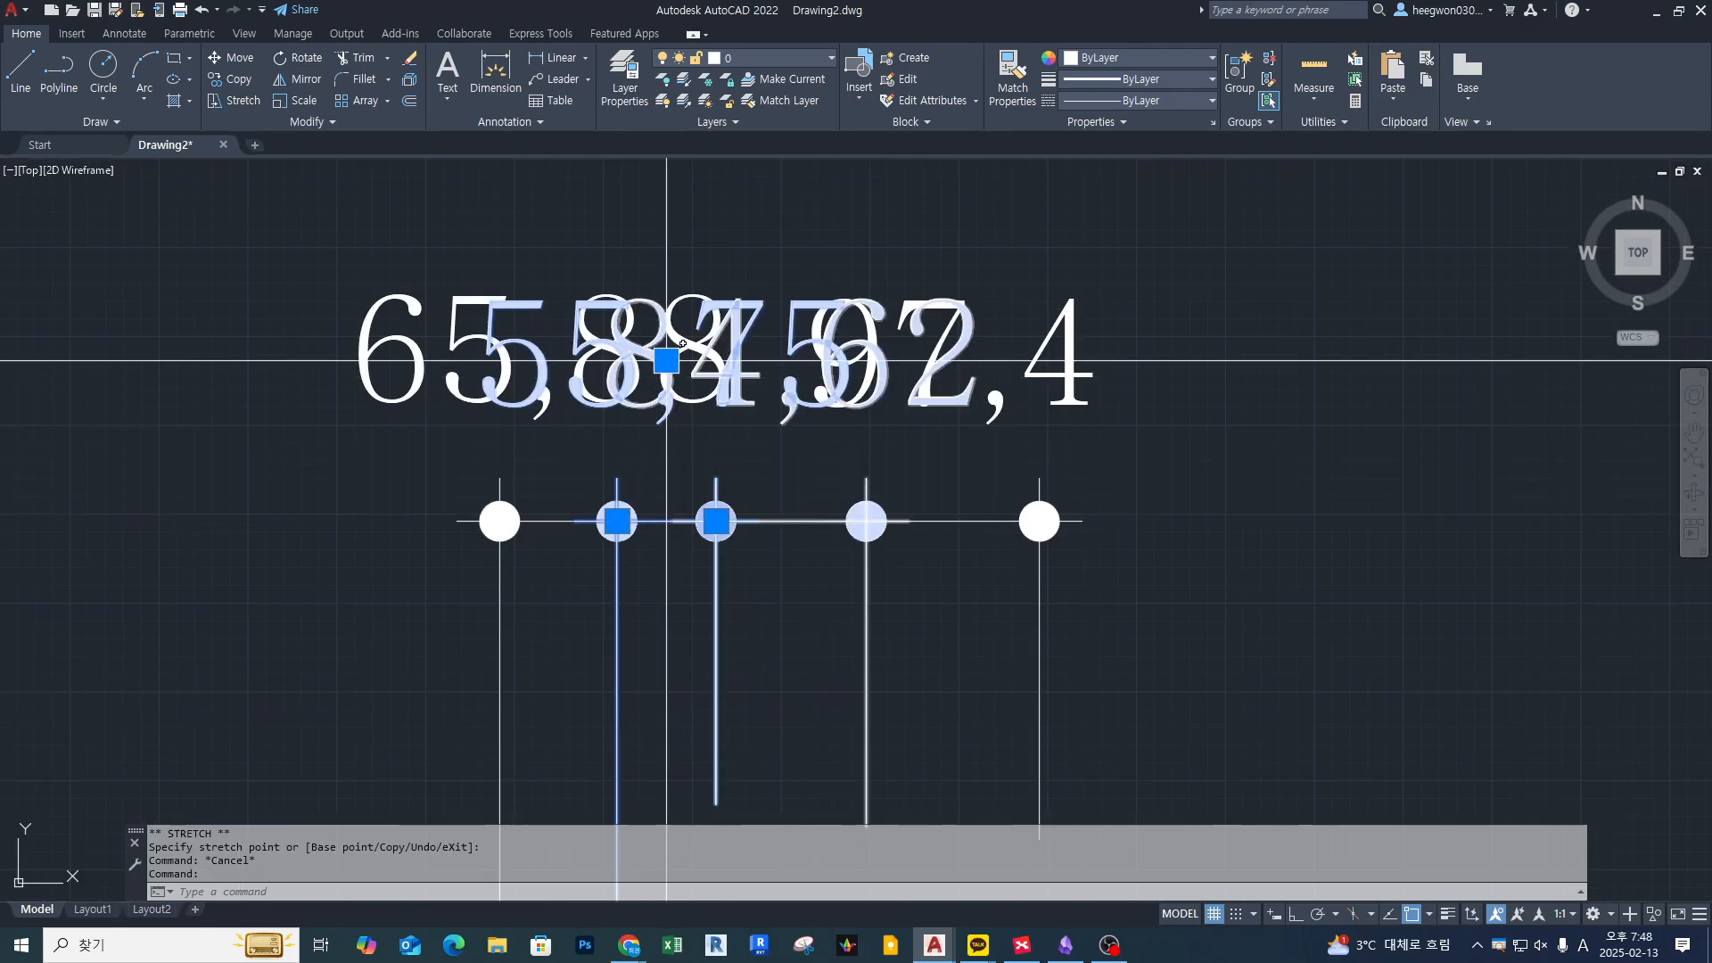
mouse_move(664, 362)
click(747, 435)
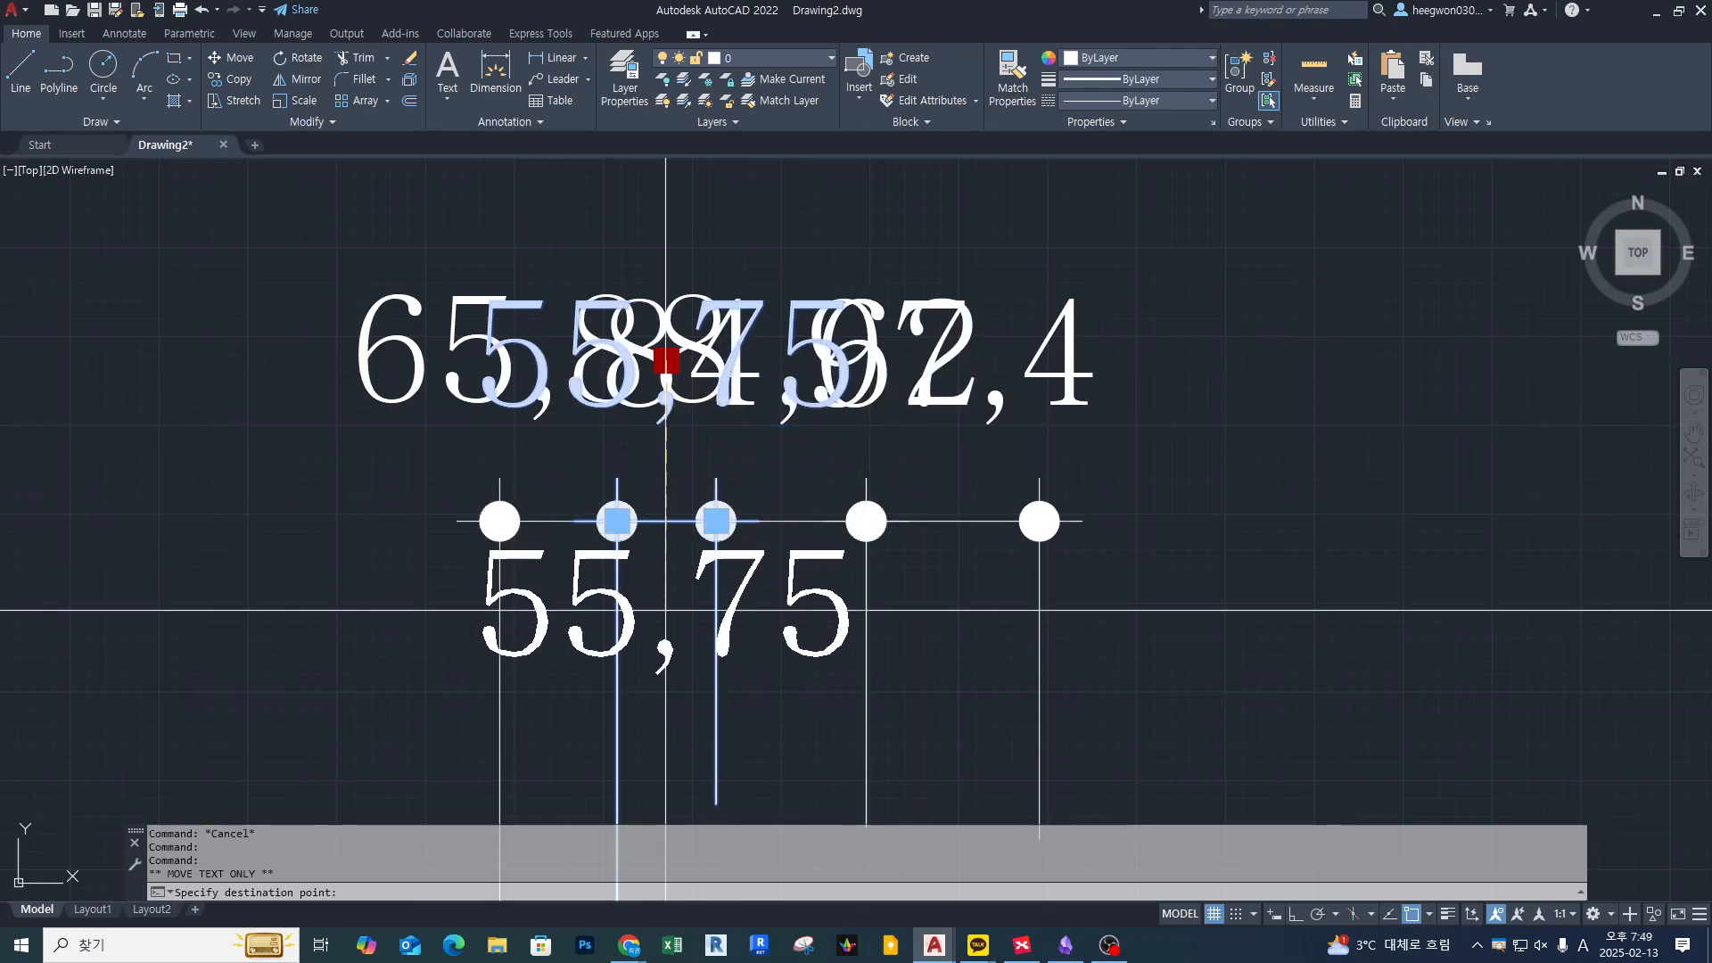
click(680, 646)
key(Escape)
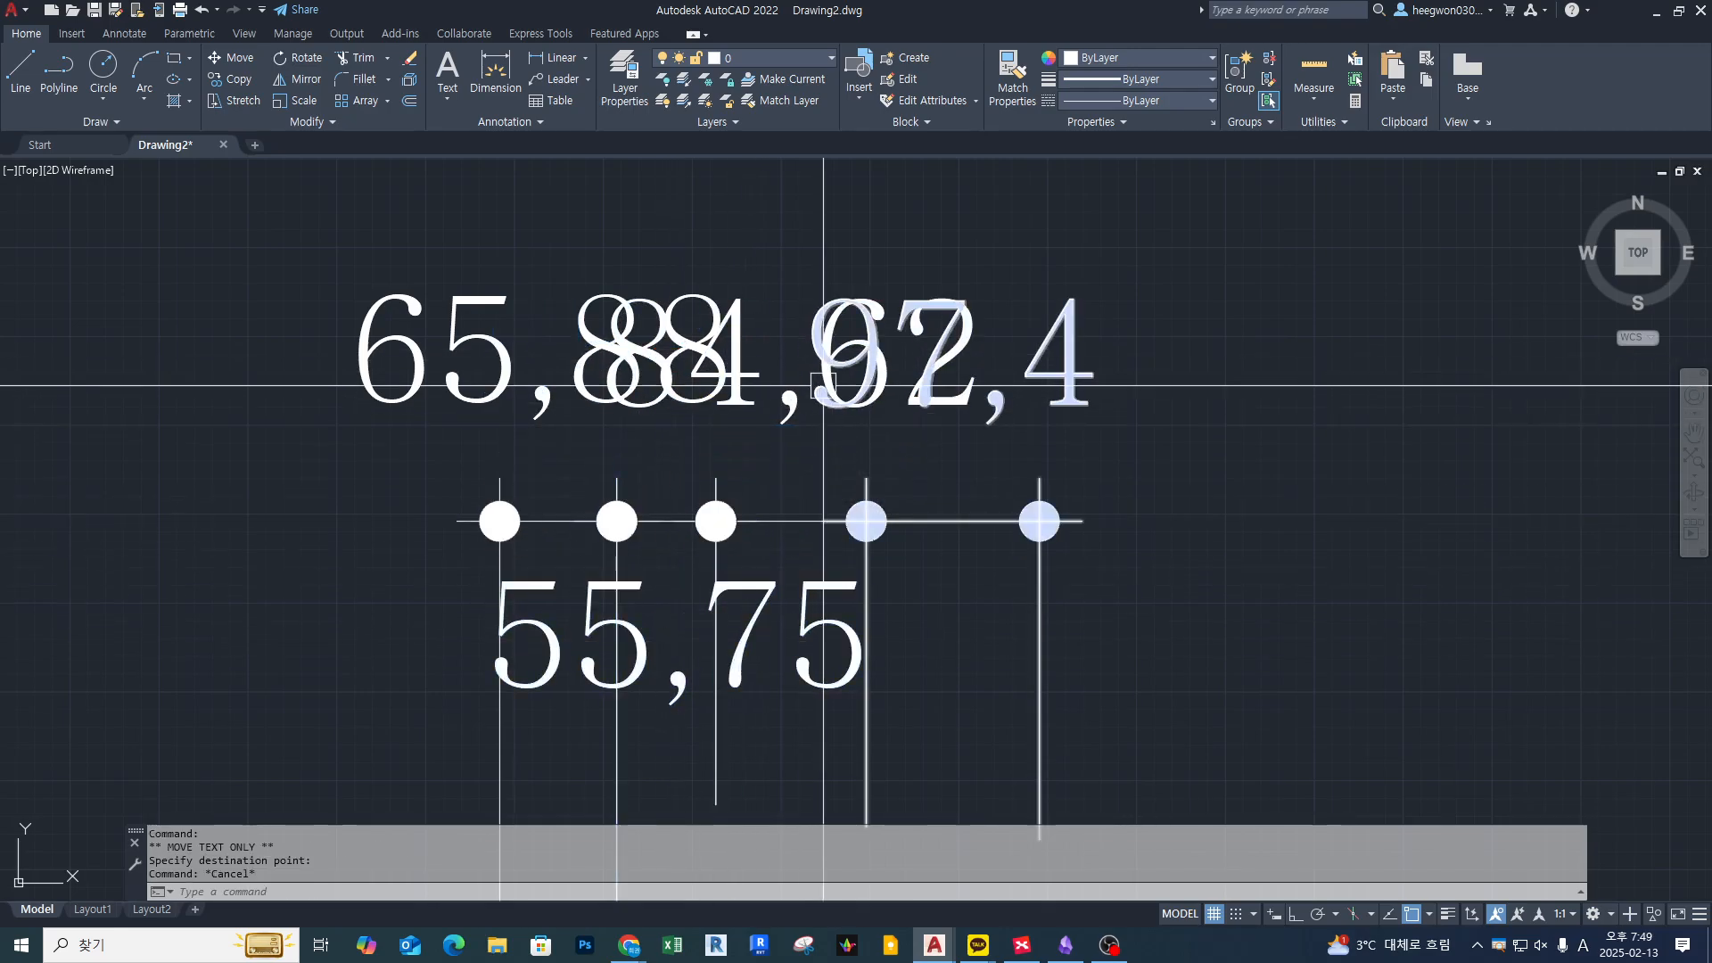
click(787, 517)
mouse_move(790, 361)
key(Escape)
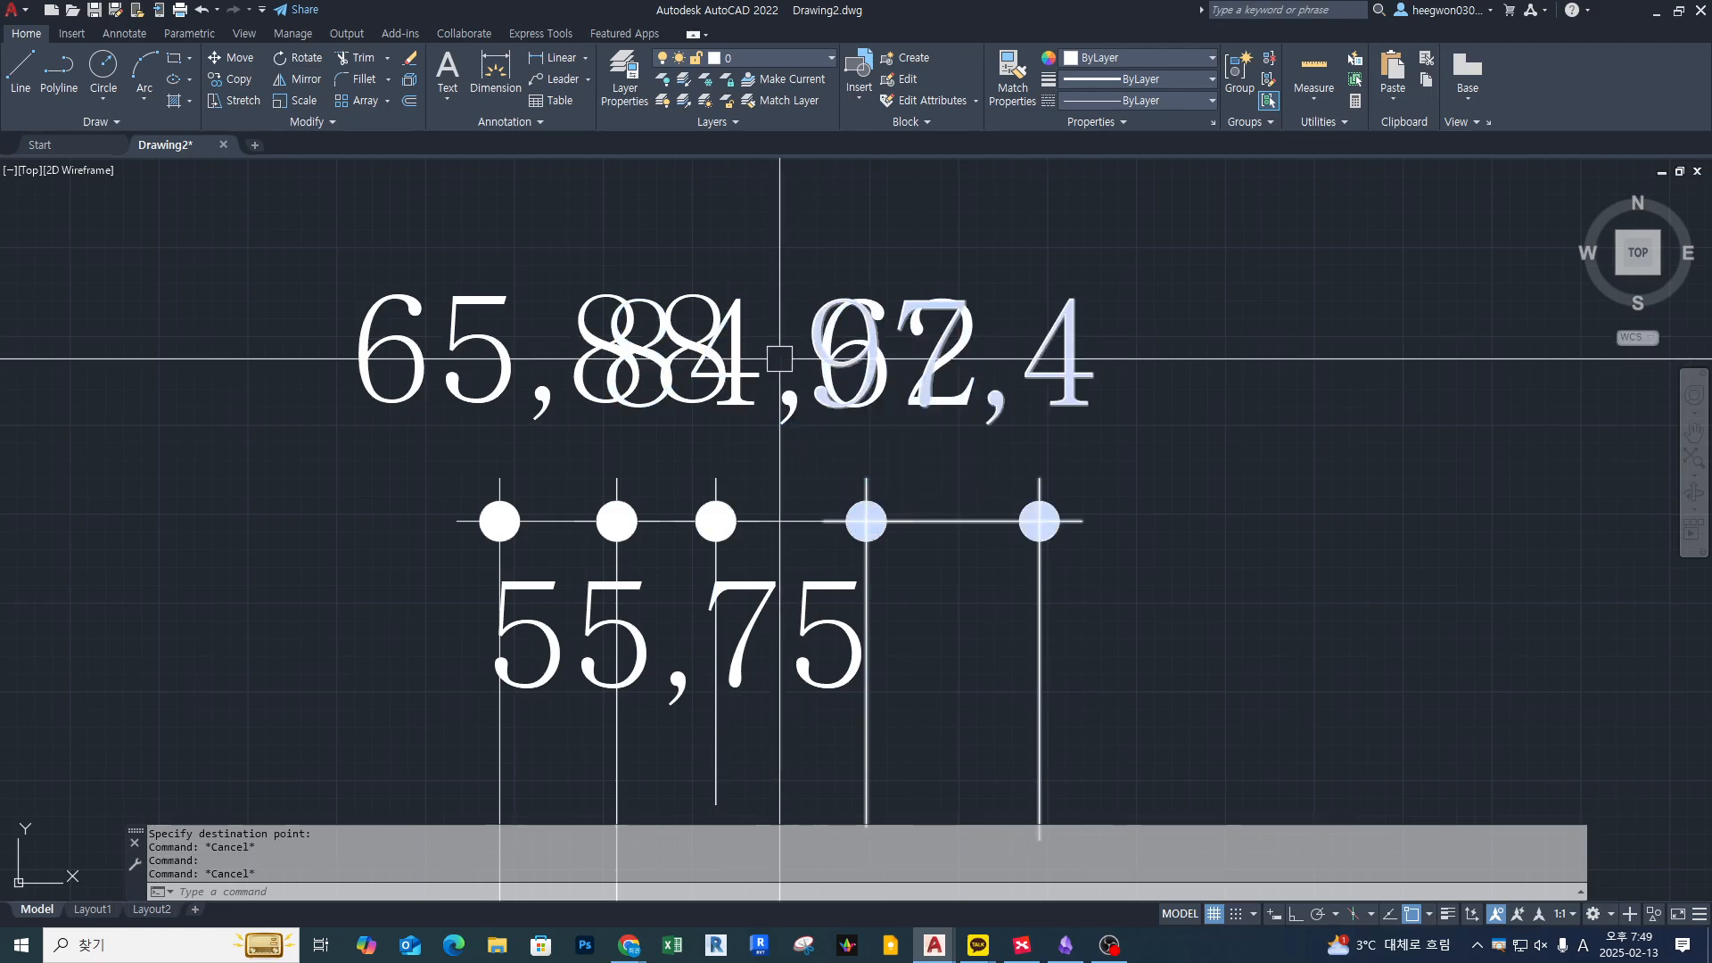
scroll(802, 411, down, 5)
scroll(830, 416, up, 4)
scroll(830, 416, up, 4)
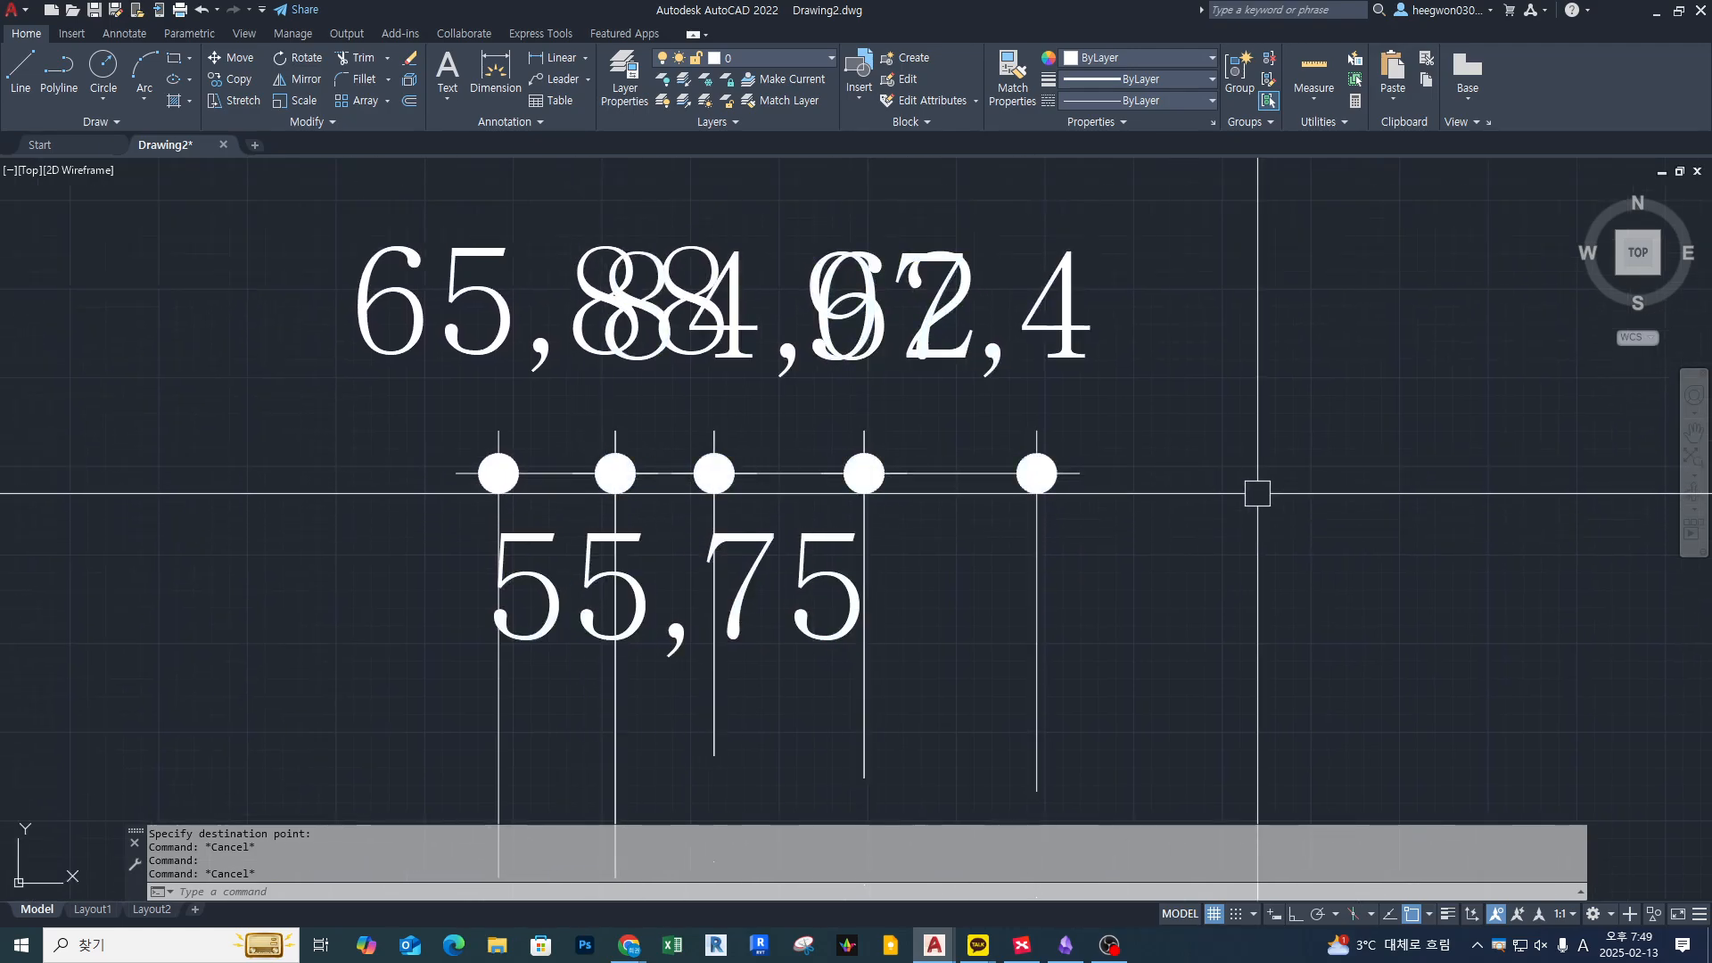
middle_drag(1374, 554, 1308, 516)
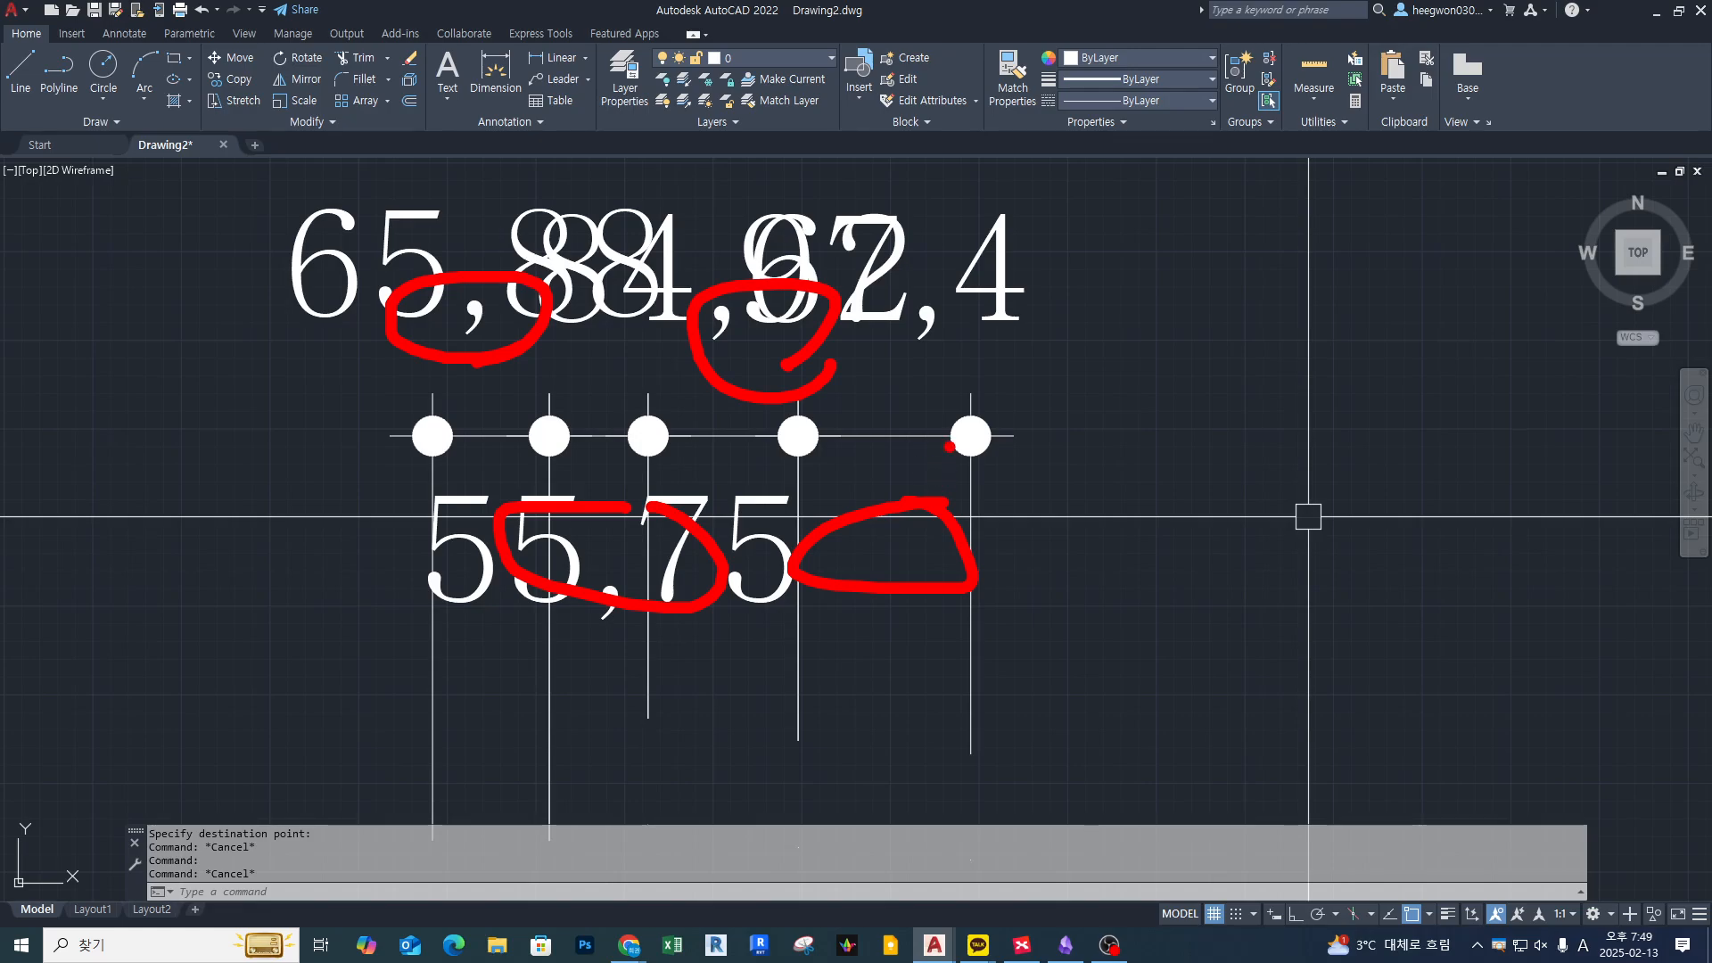
key(Escape)
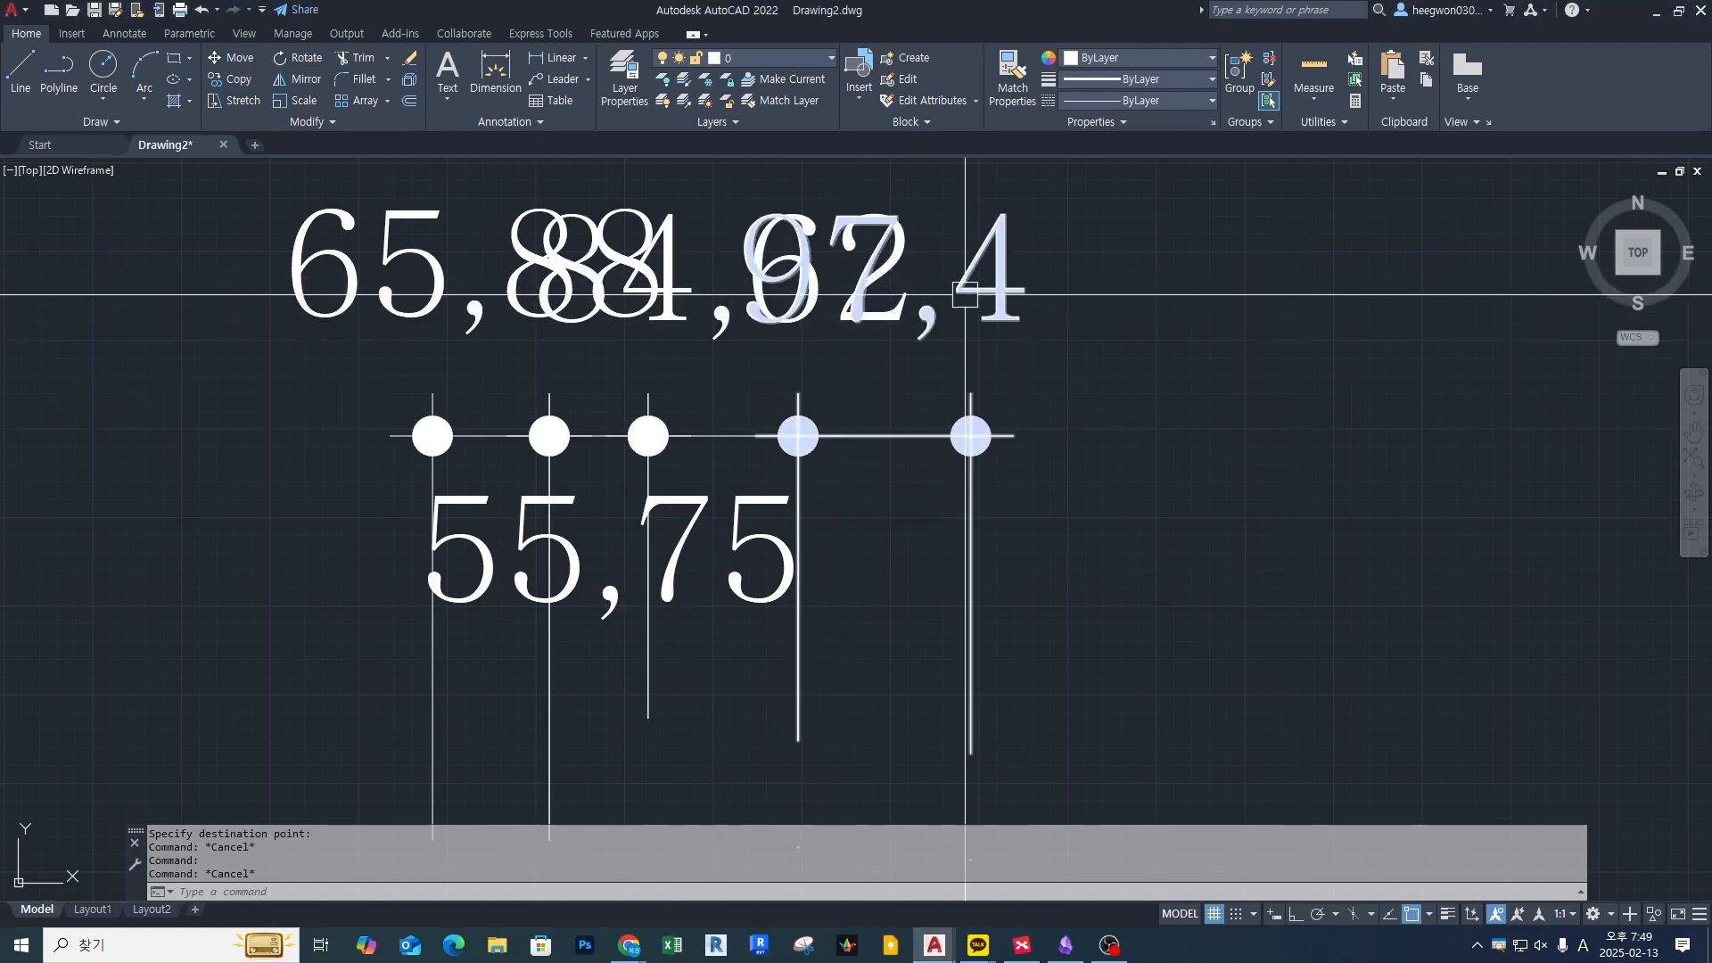
scroll(851, 363, down, 2)
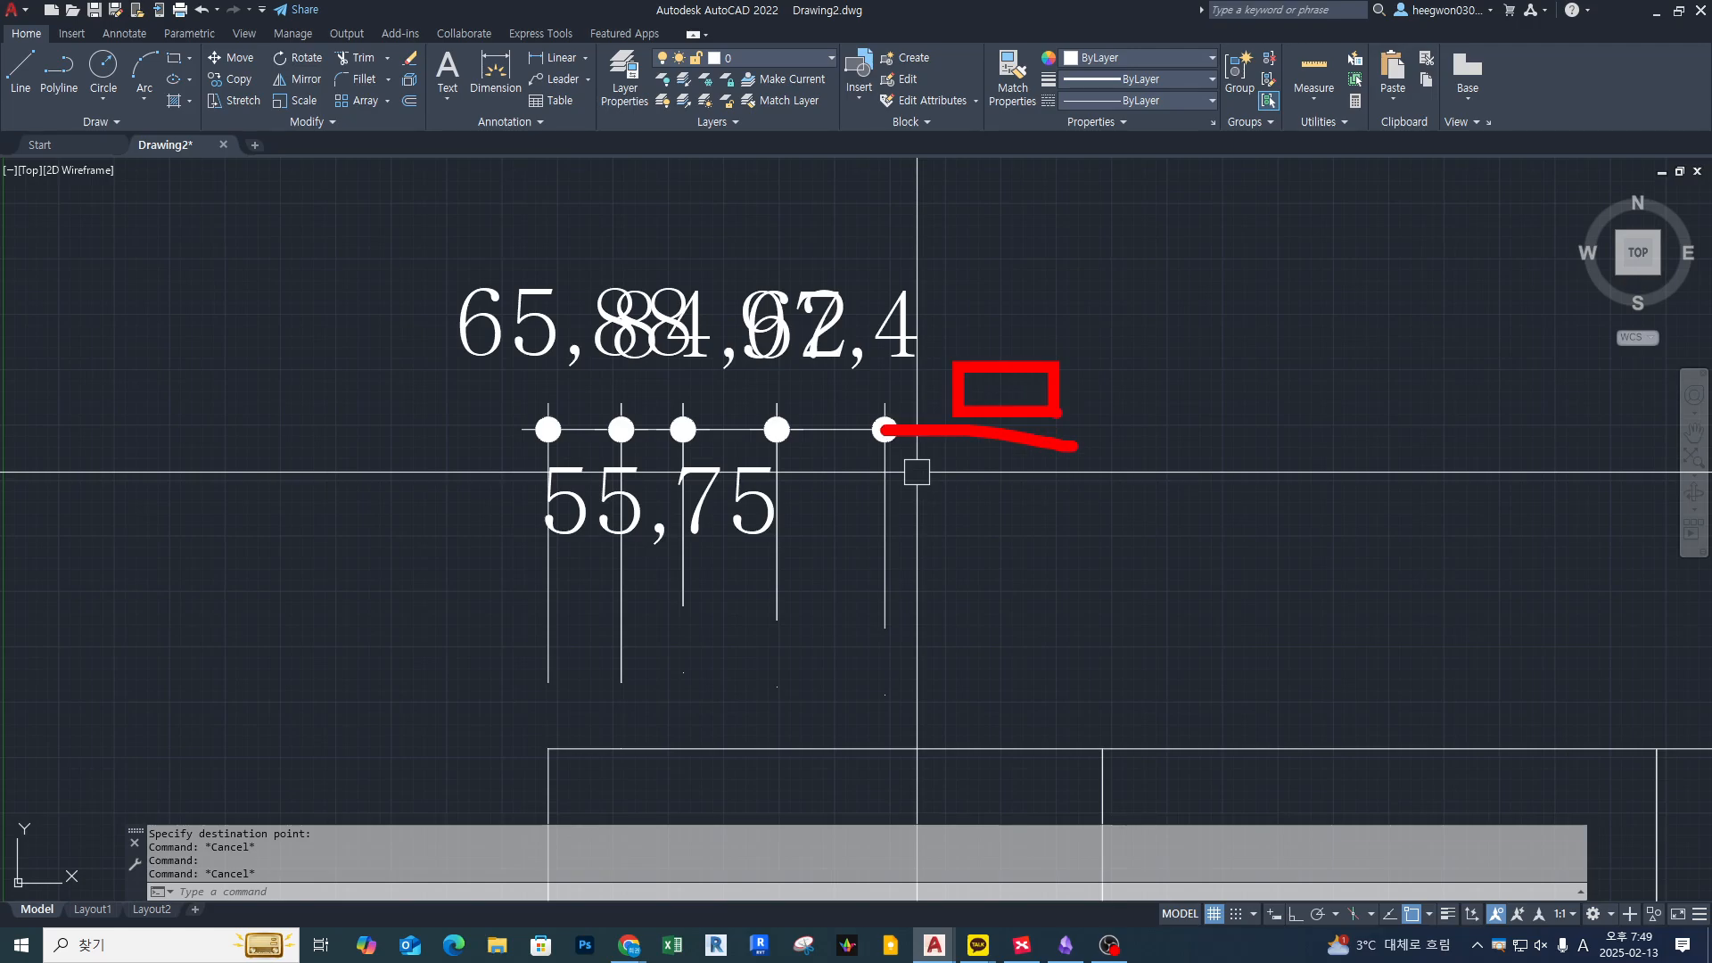
key(Escape)
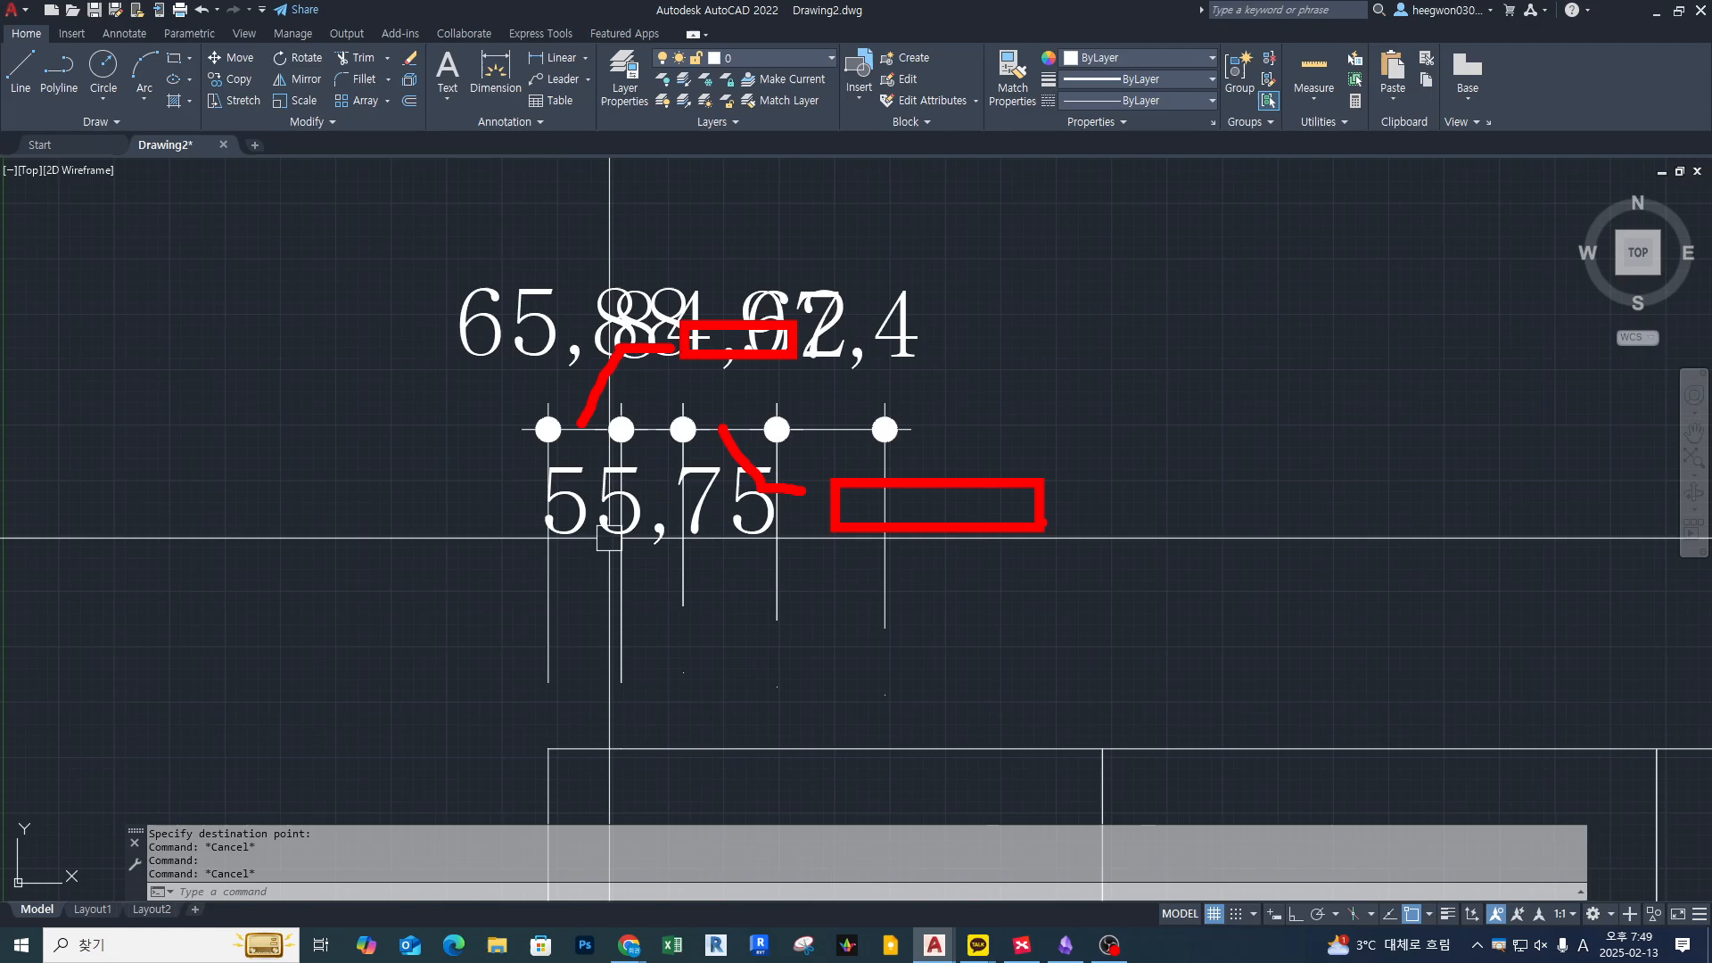
Erase the three continued dimensions, keeping only the first narrow dimension
key(Escape)
text(e)
key(Return)
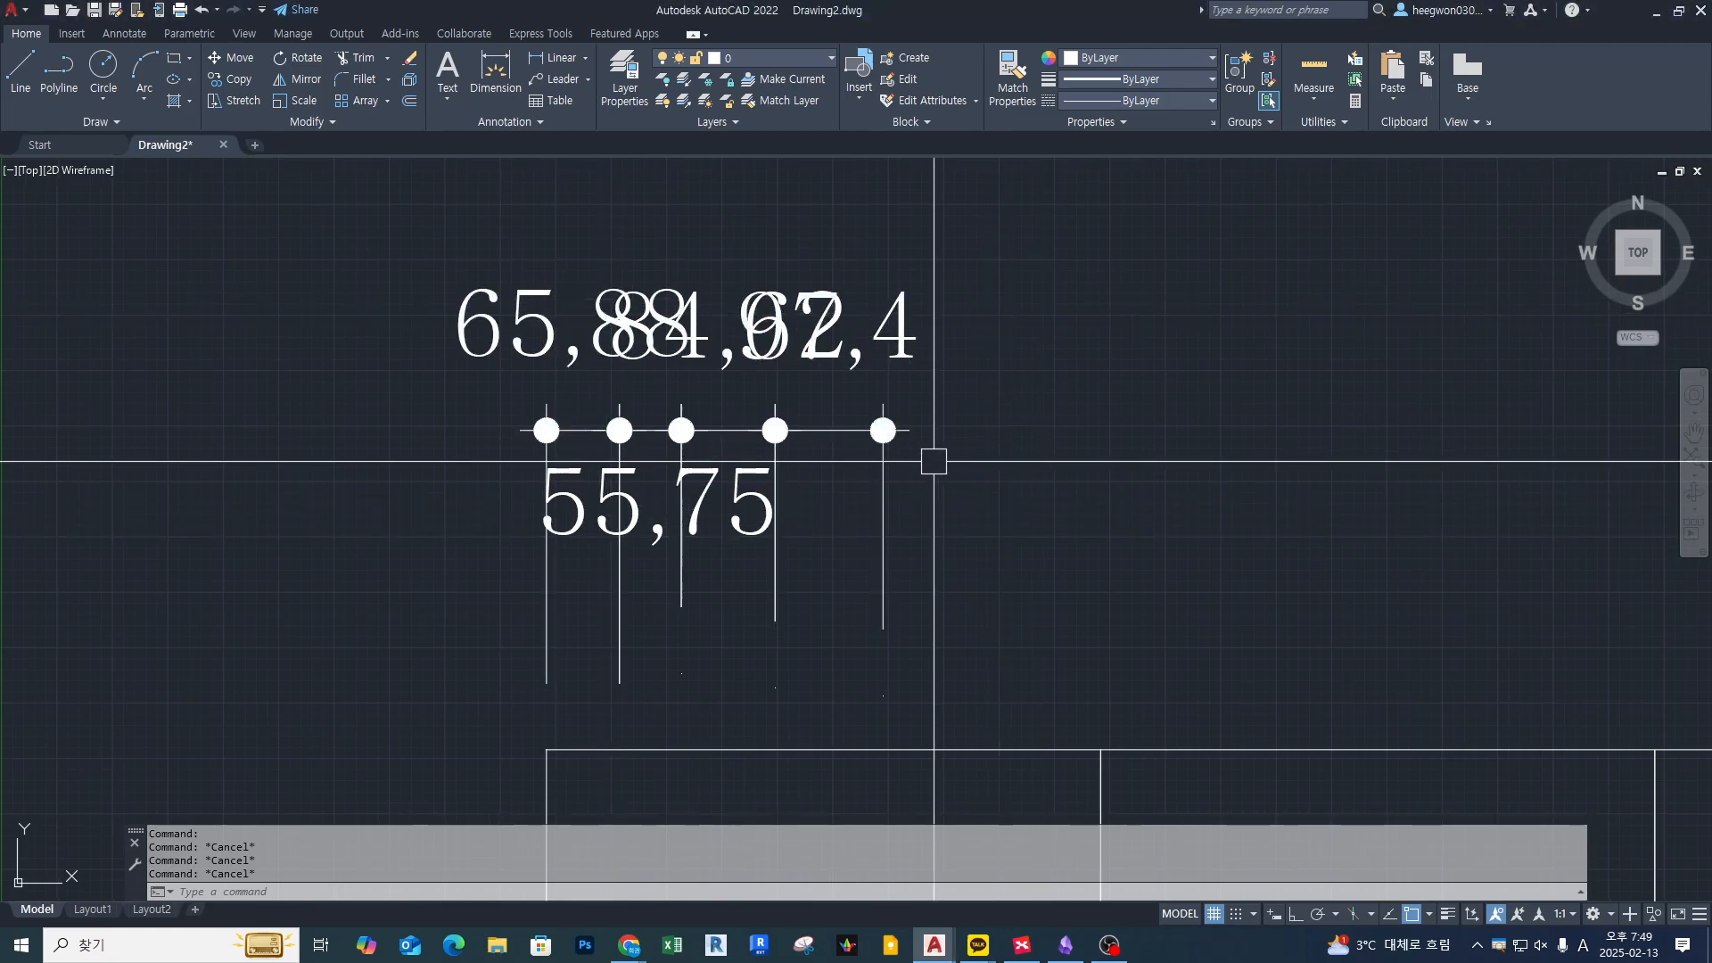
click(1116, 261)
click(701, 548)
key(Return)
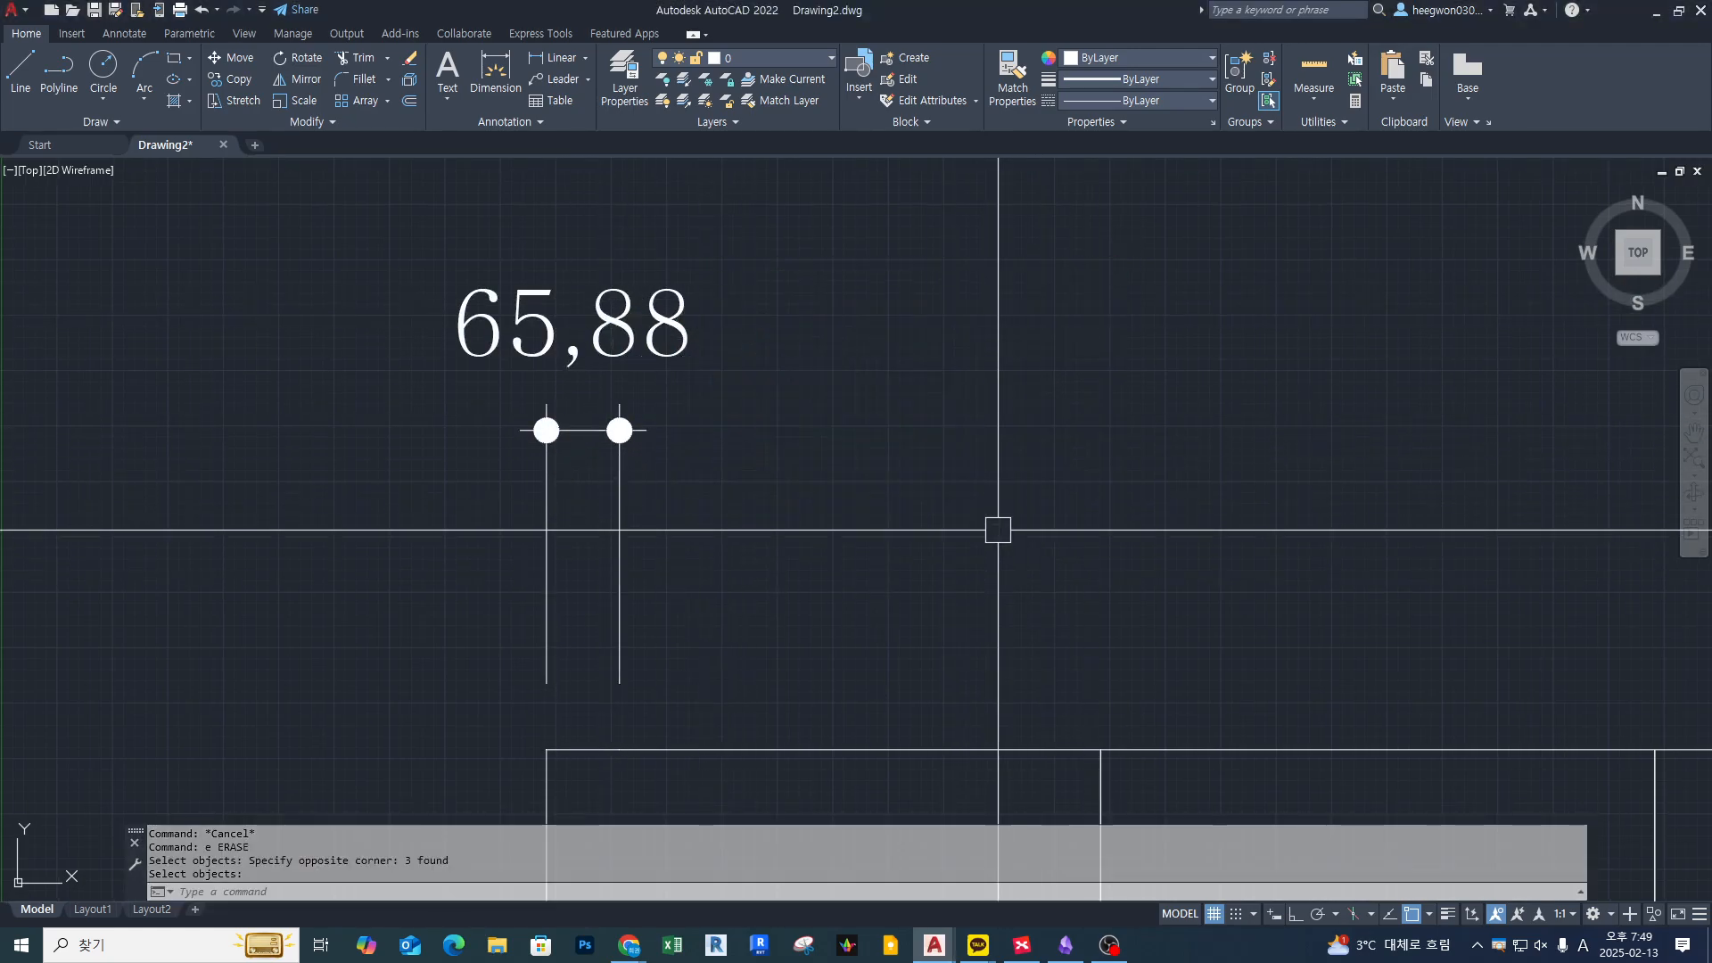
Place the narrow dimension's text on its line extended to the right of the extension lines, with the Move with Dim Line option
click(686, 294)
mouse_move(572, 335)
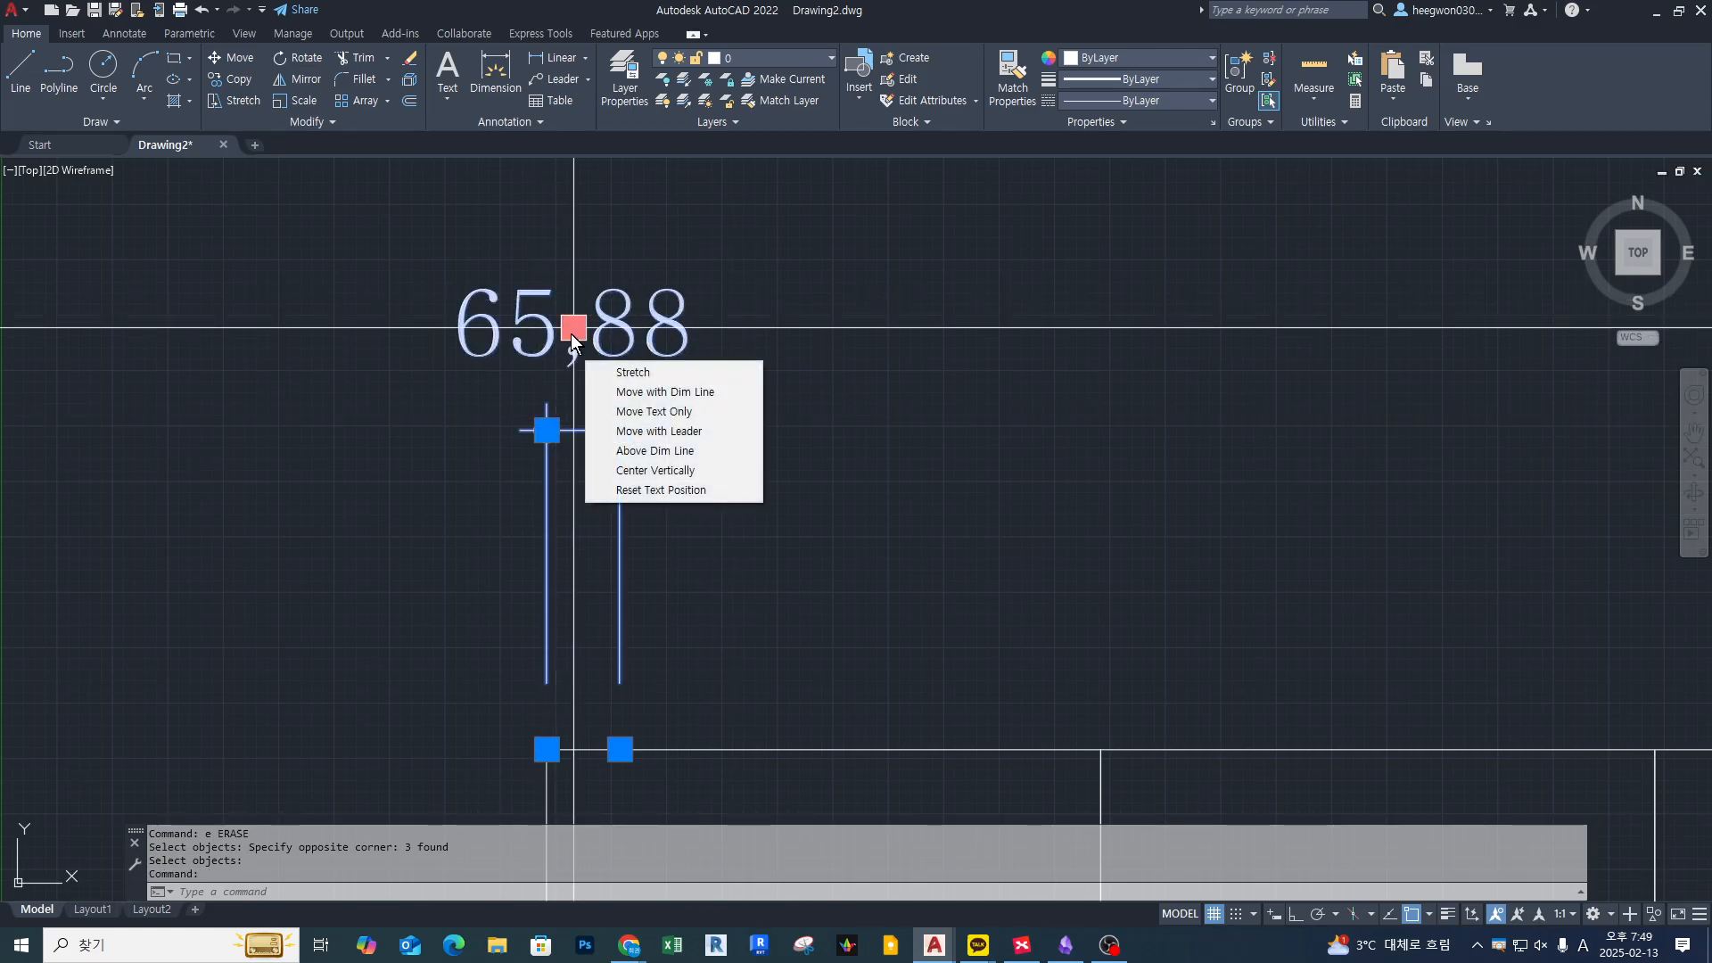
click(718, 393)
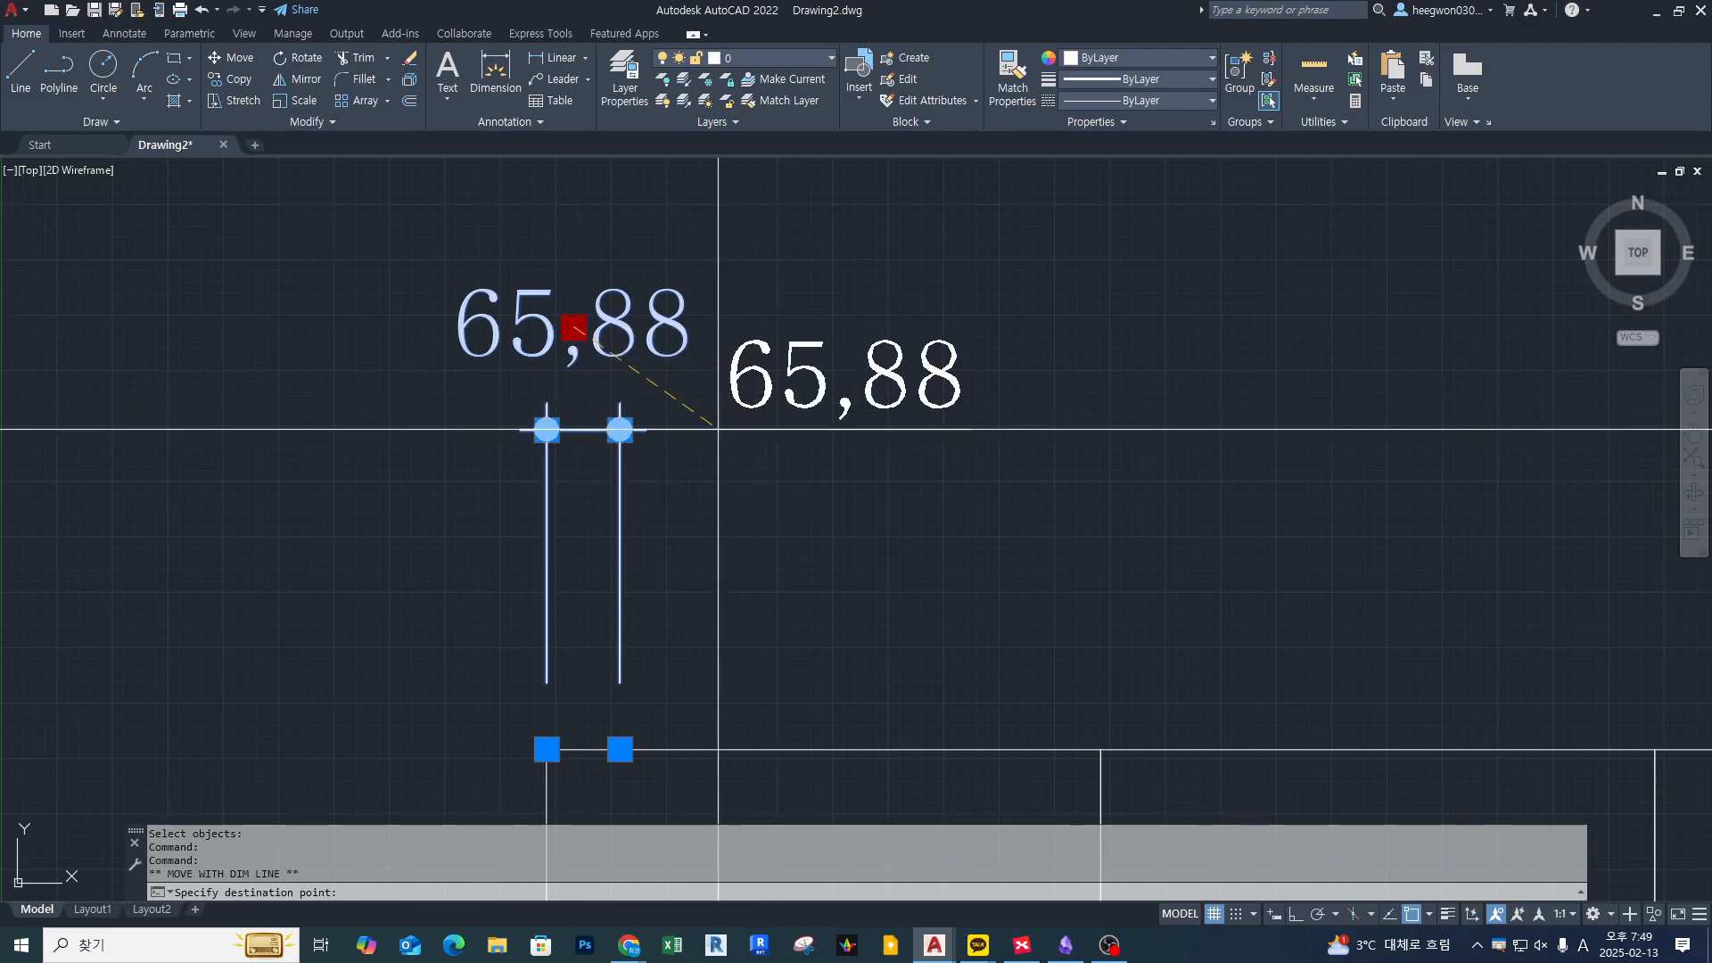
click(719, 429)
Place the narrow dimension's text above and right of its extension lines with the Move with Leader grip option, with Ortho off
mouse_move(846, 432)
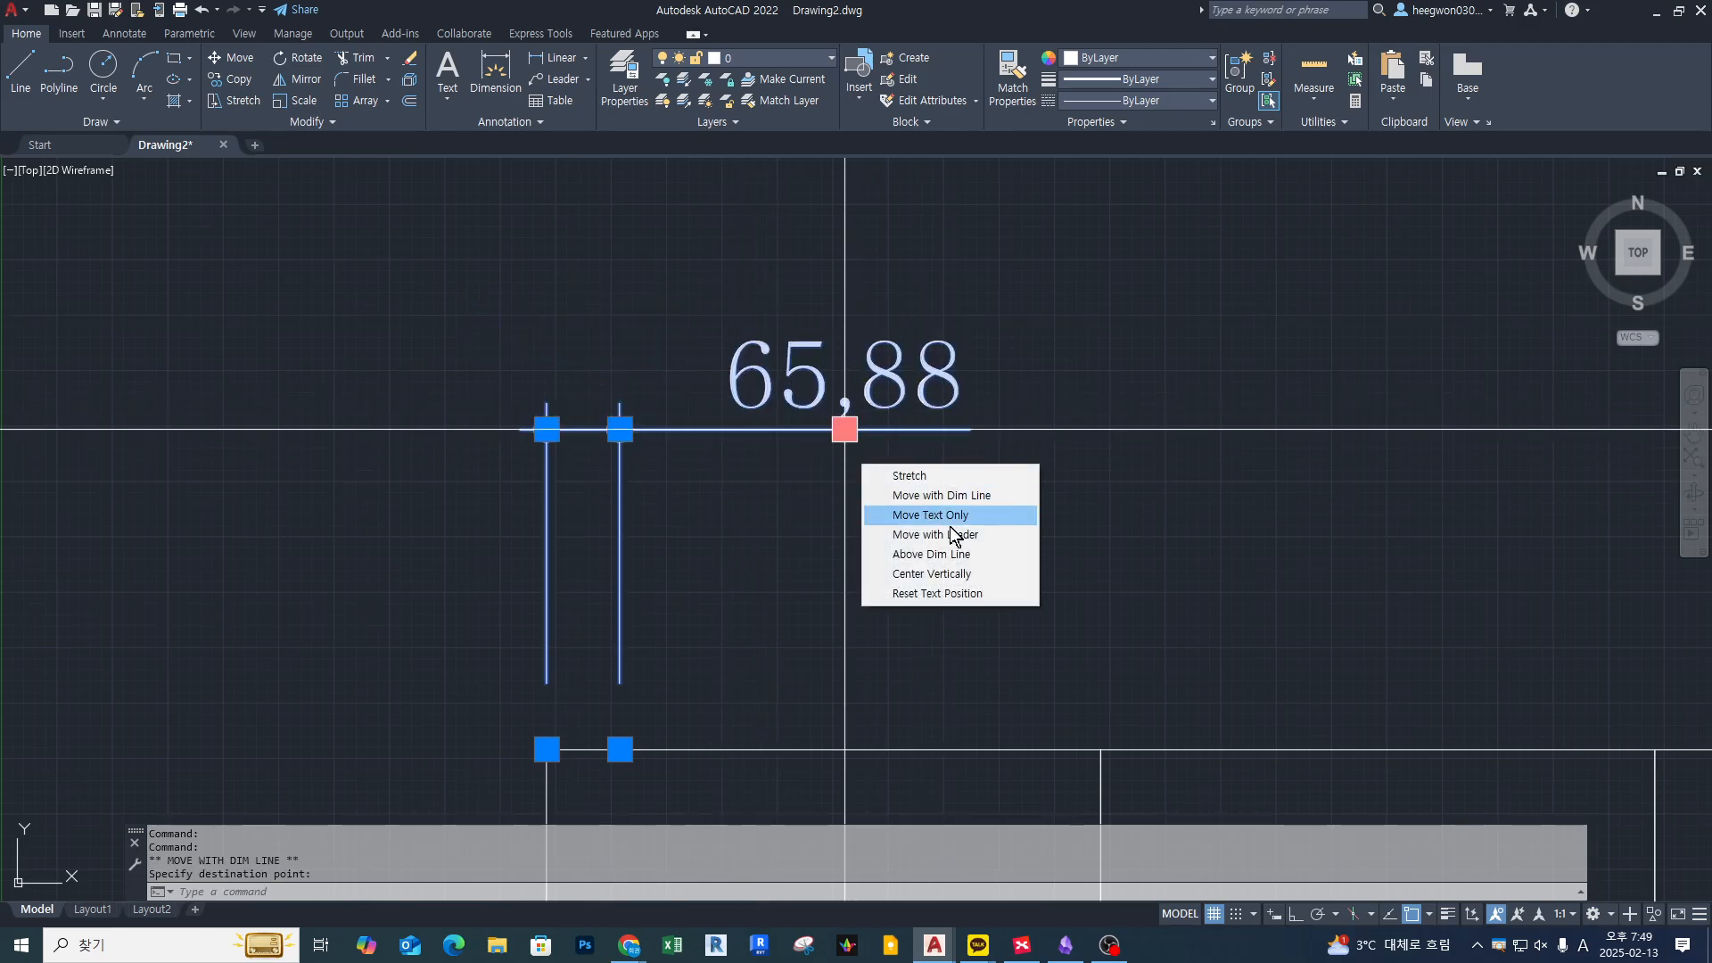
click(991, 537)
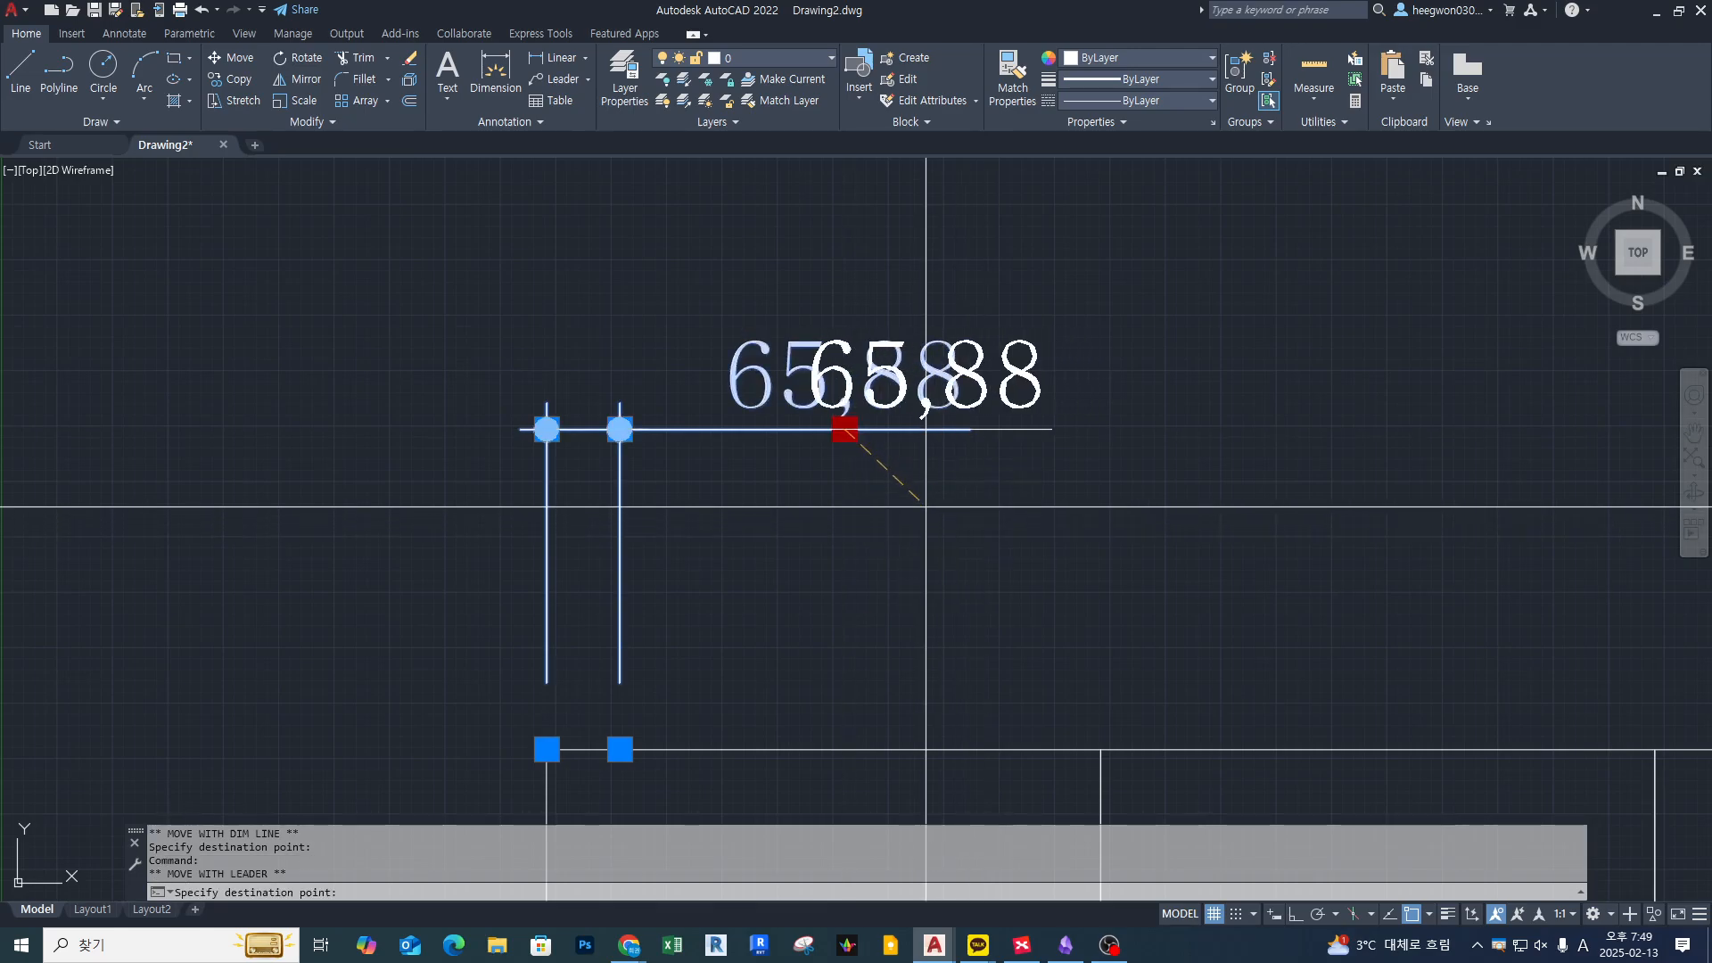
key(F8)
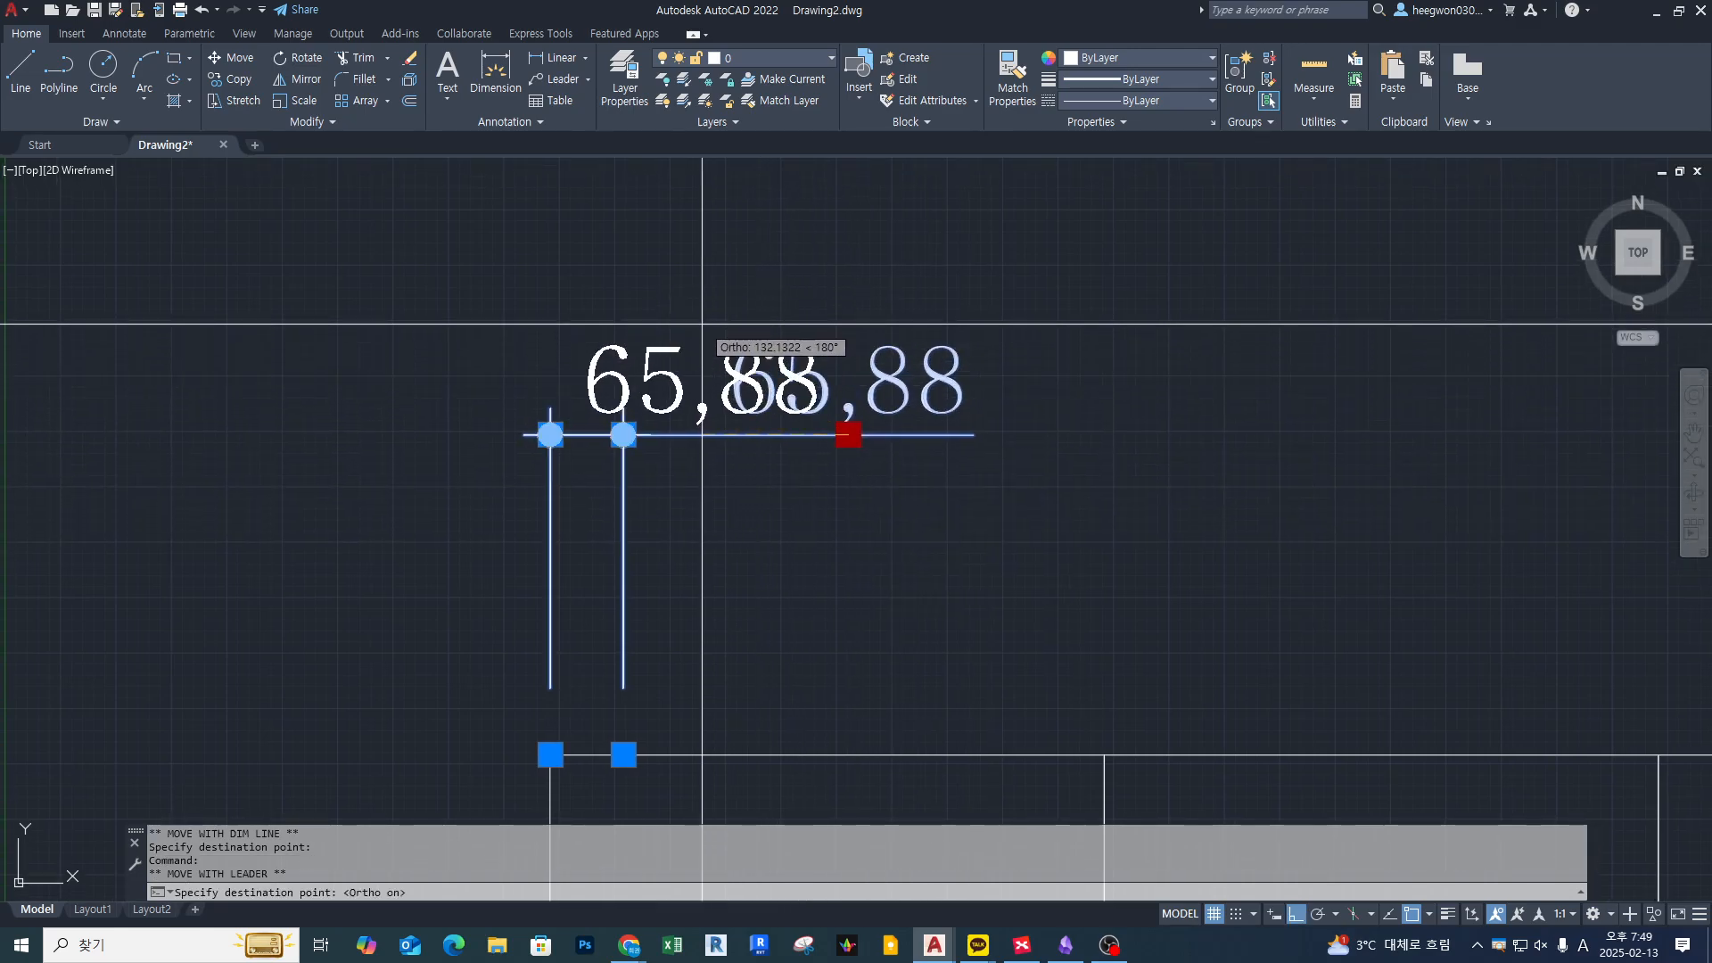
key(F8)
middle_drag(703, 324, 700, 382)
scroll(709, 365, up, 2)
click(683, 365)
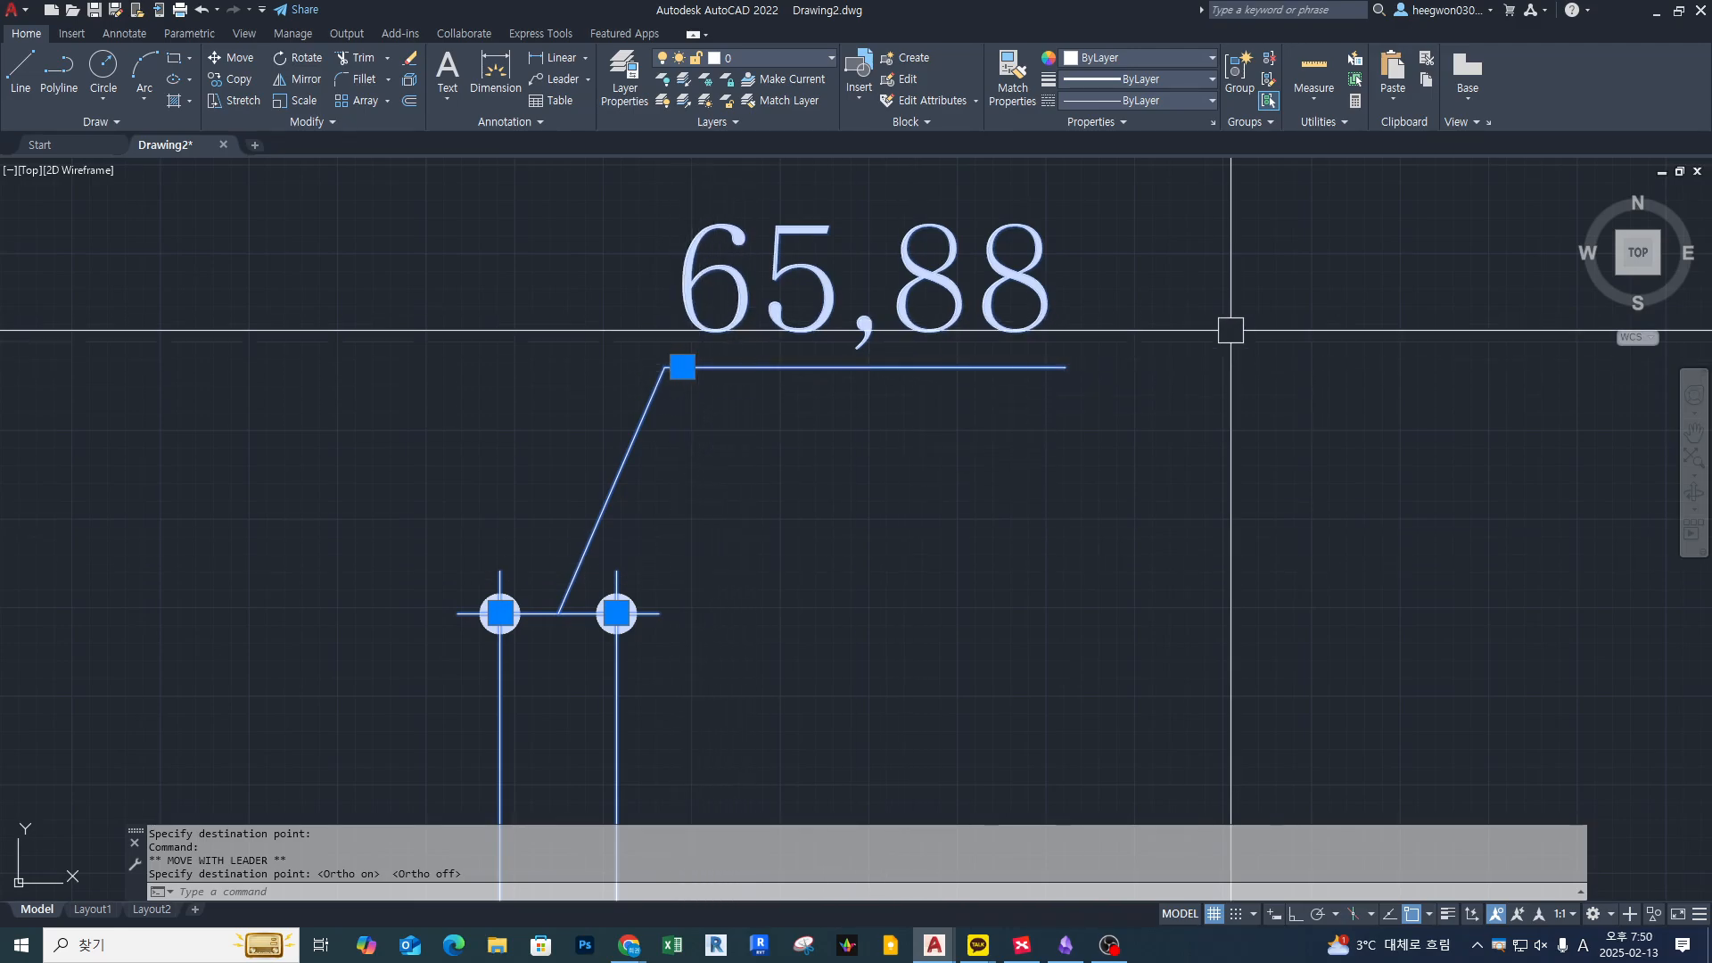
Examine the Fit settings of the dimension style 기본 치수 2.8 for text placement beside or over the dimension line, and close them
scroll(1223, 329, down, 1)
middle_drag(1223, 329, 1214, 361)
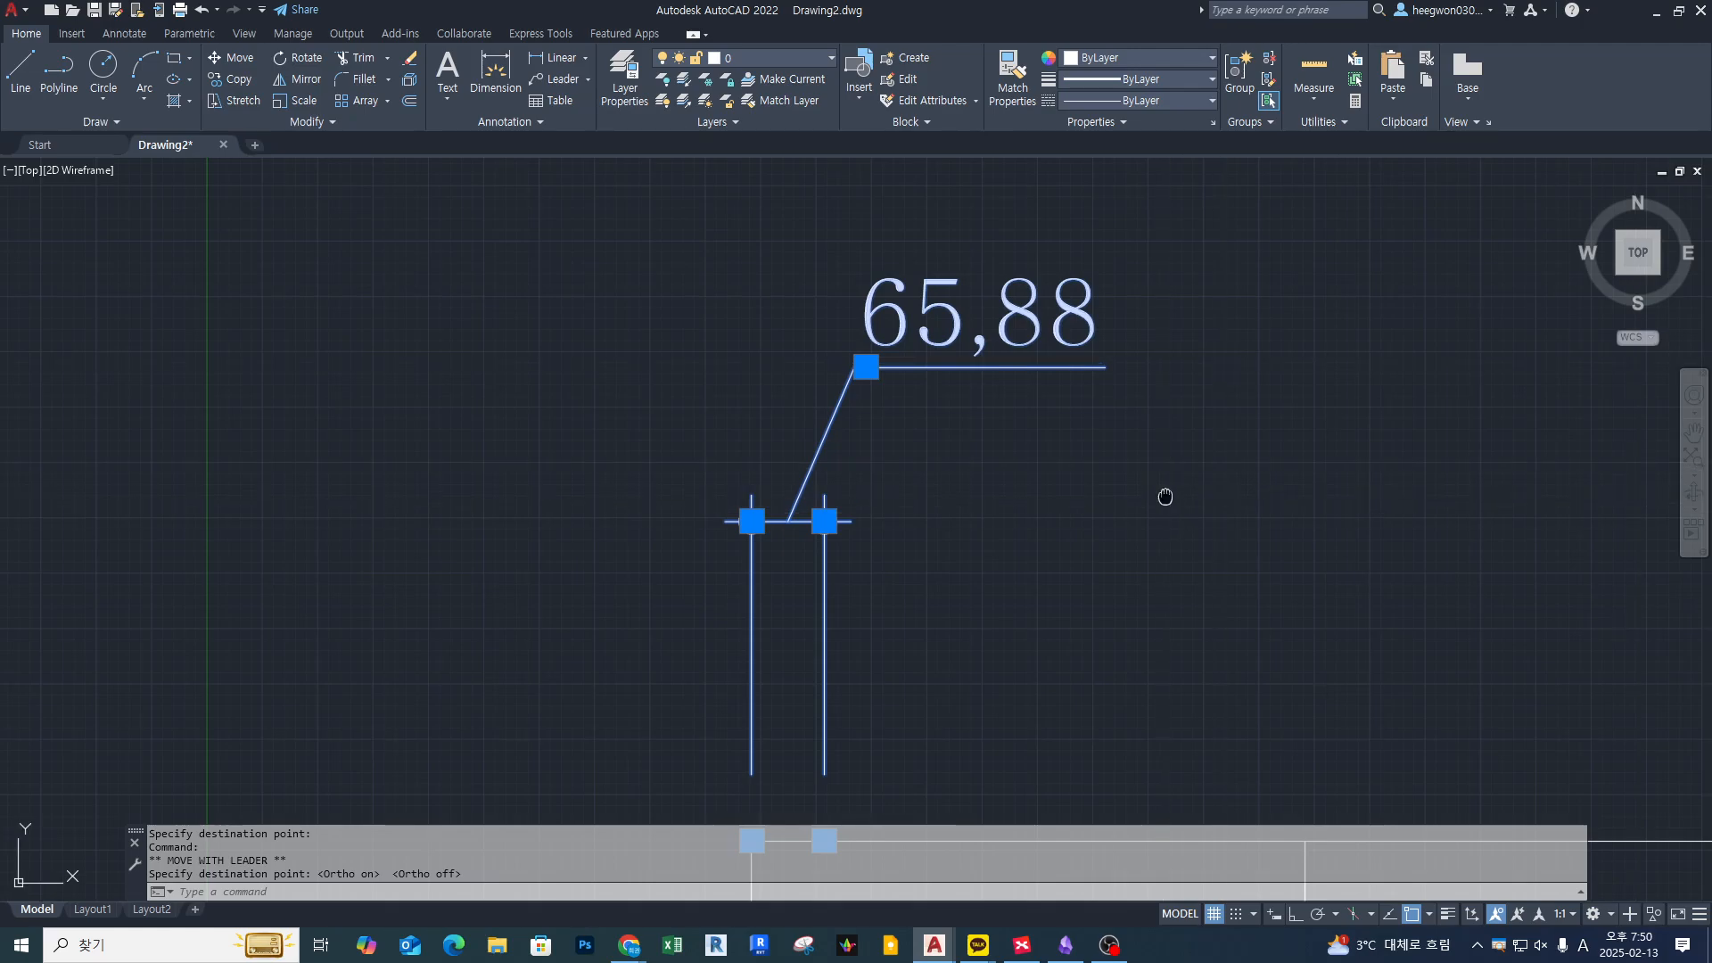
middle_drag(1166, 497, 998, 460)
key(Return)
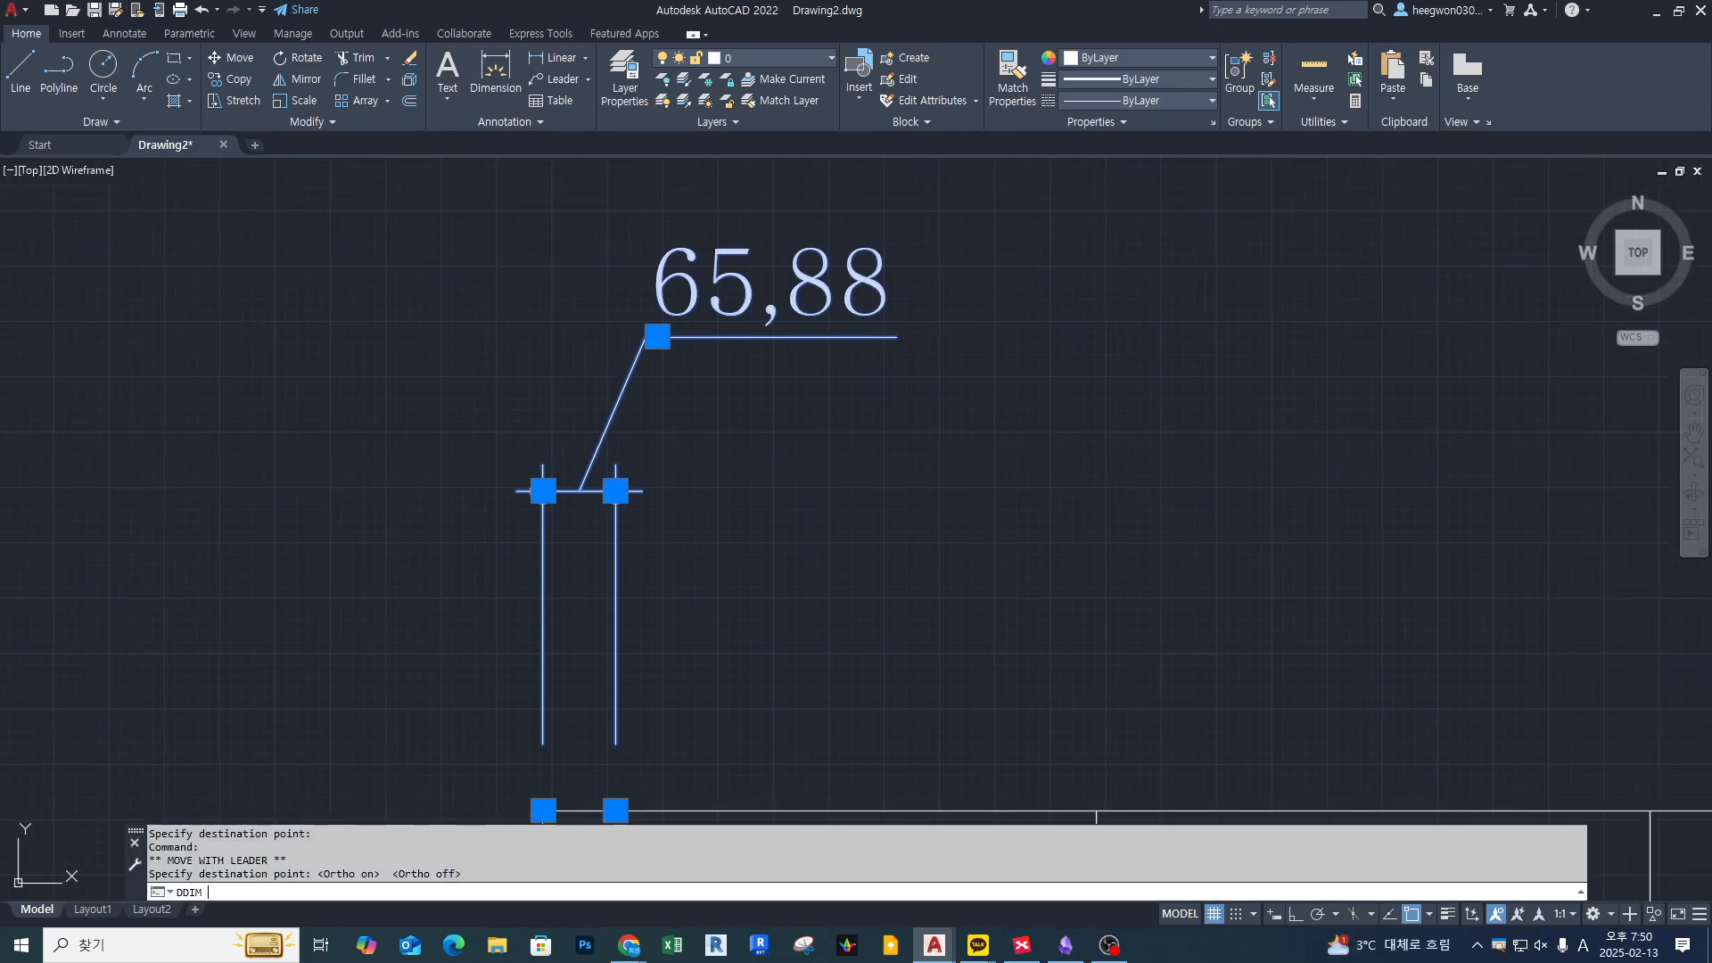
drag(920, 305, 1266, 294)
key(Return)
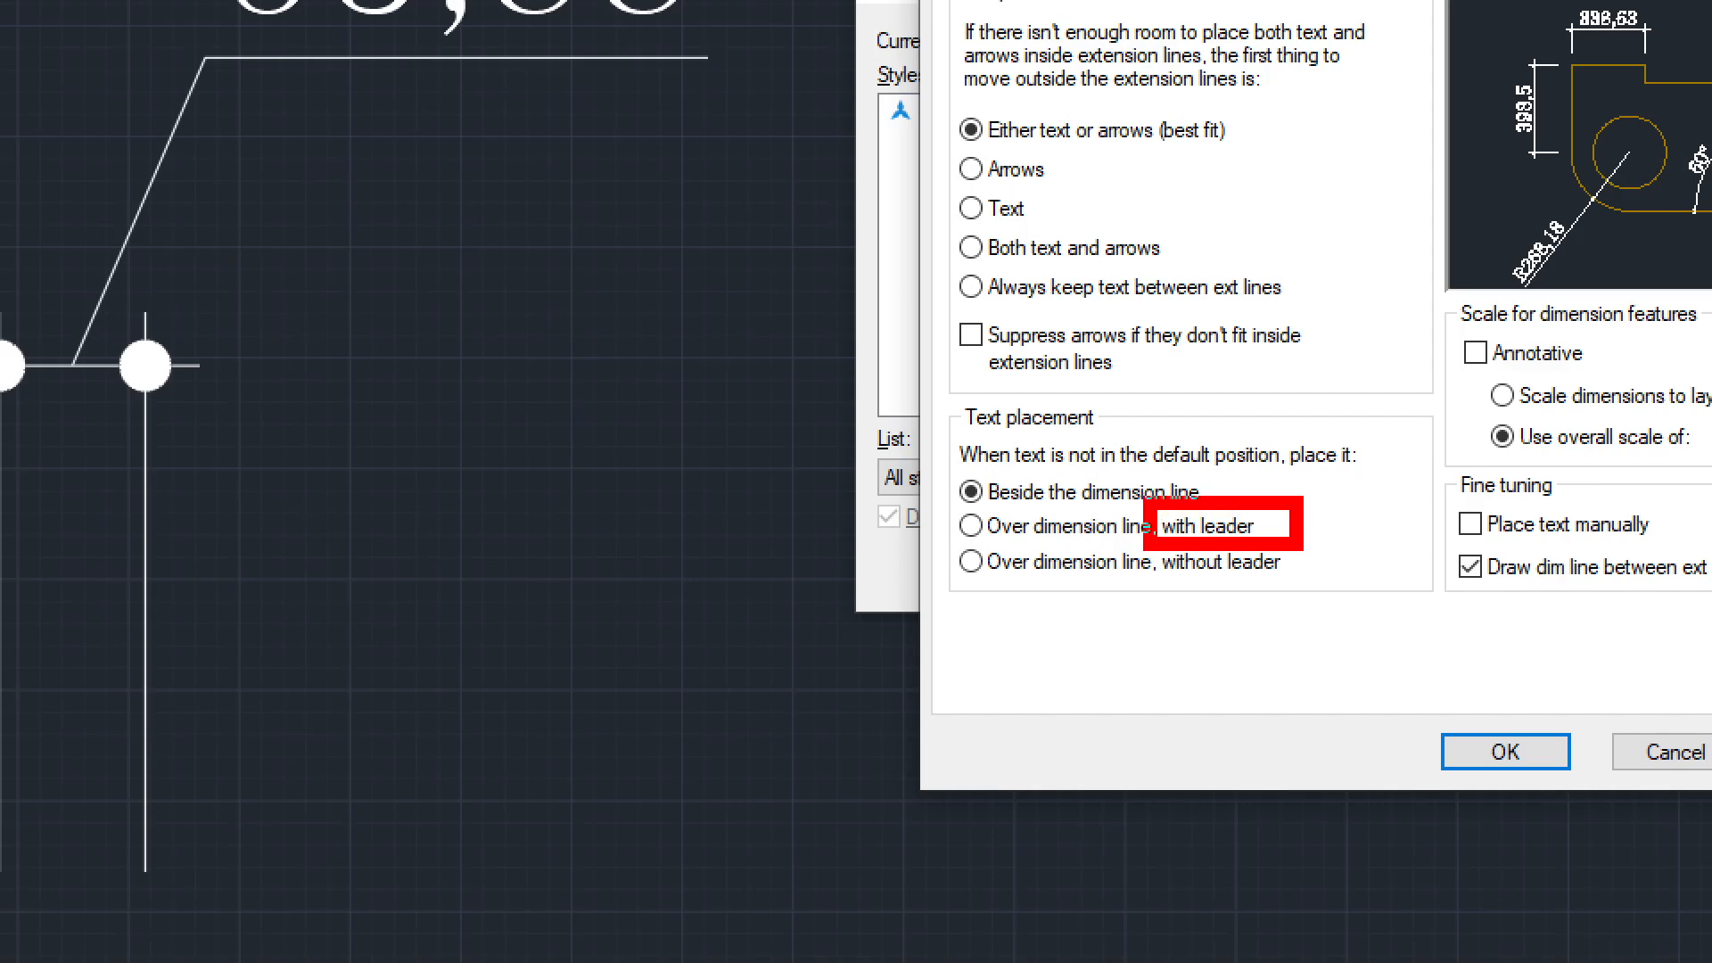
drag(989, 545, 1307, 549)
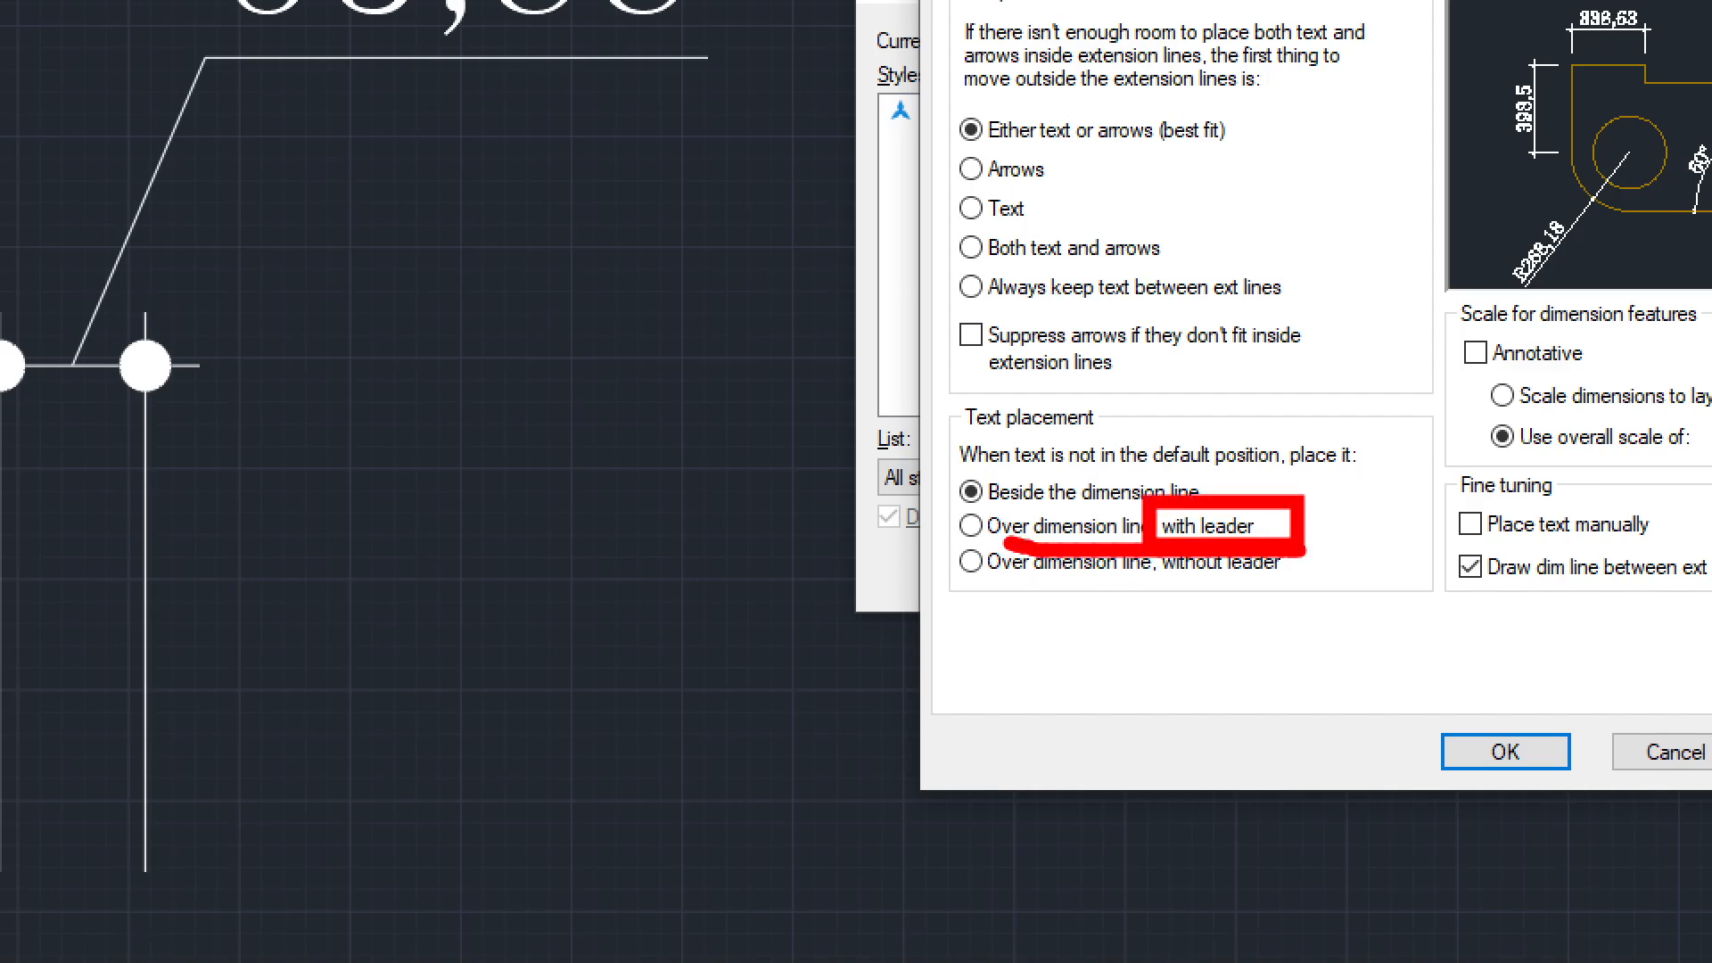
drag(972, 580, 1304, 594)
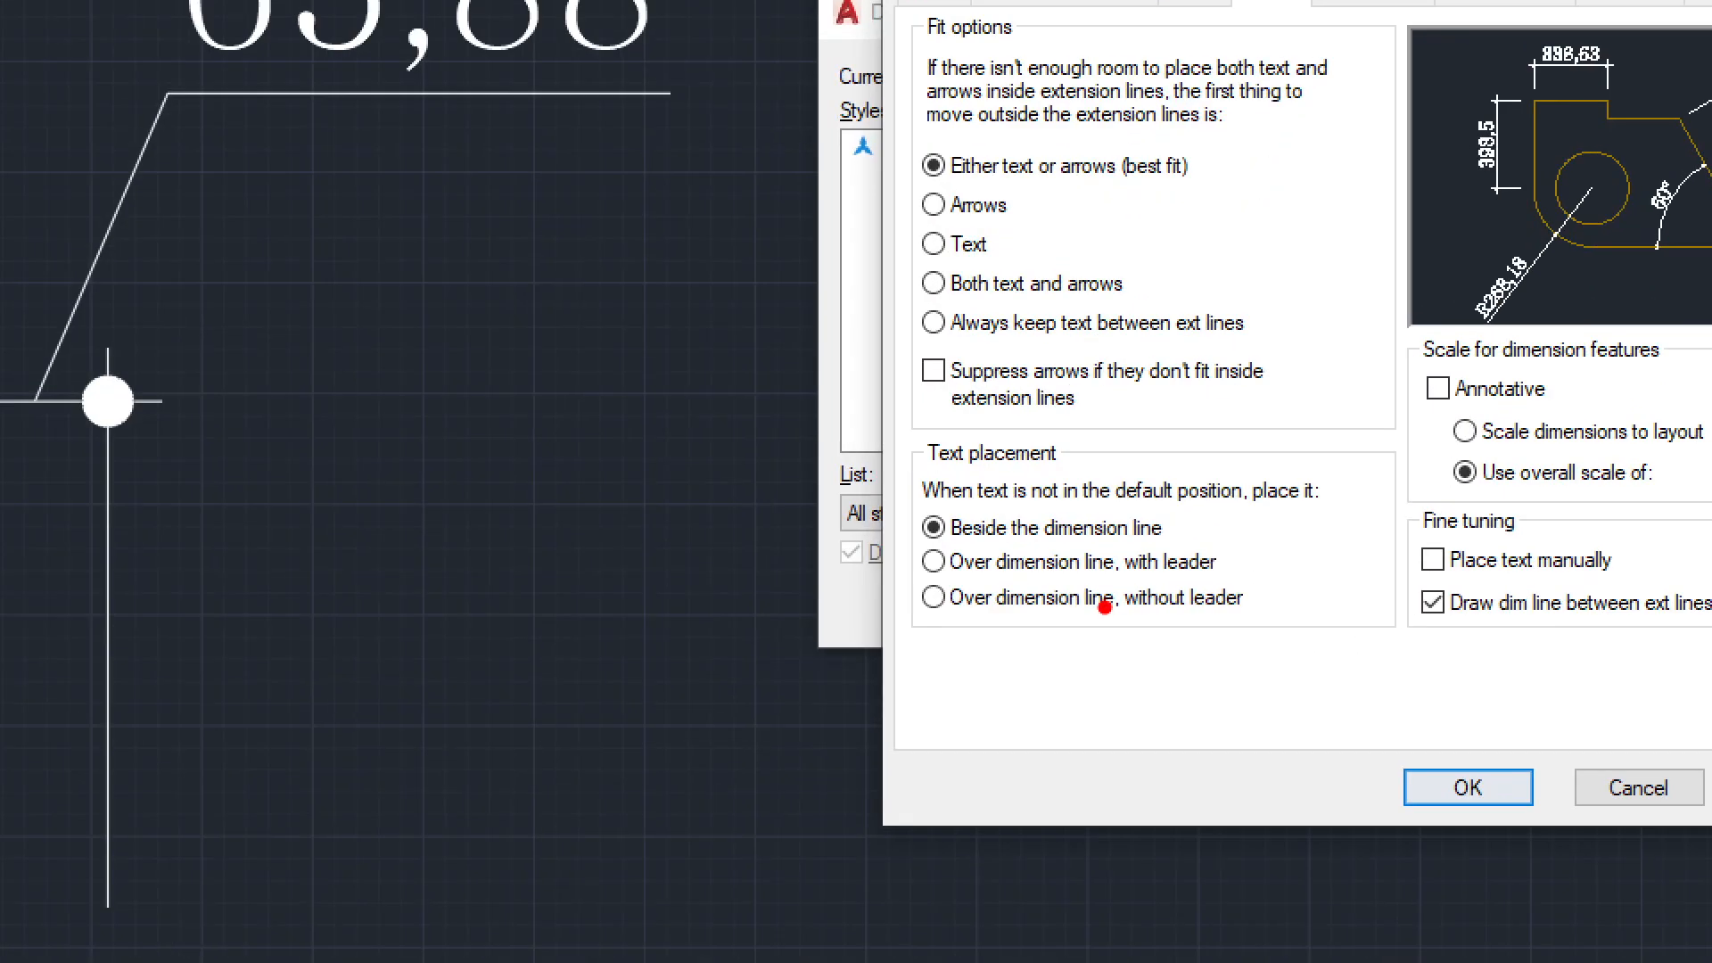
drag(1113, 598, 1288, 578)
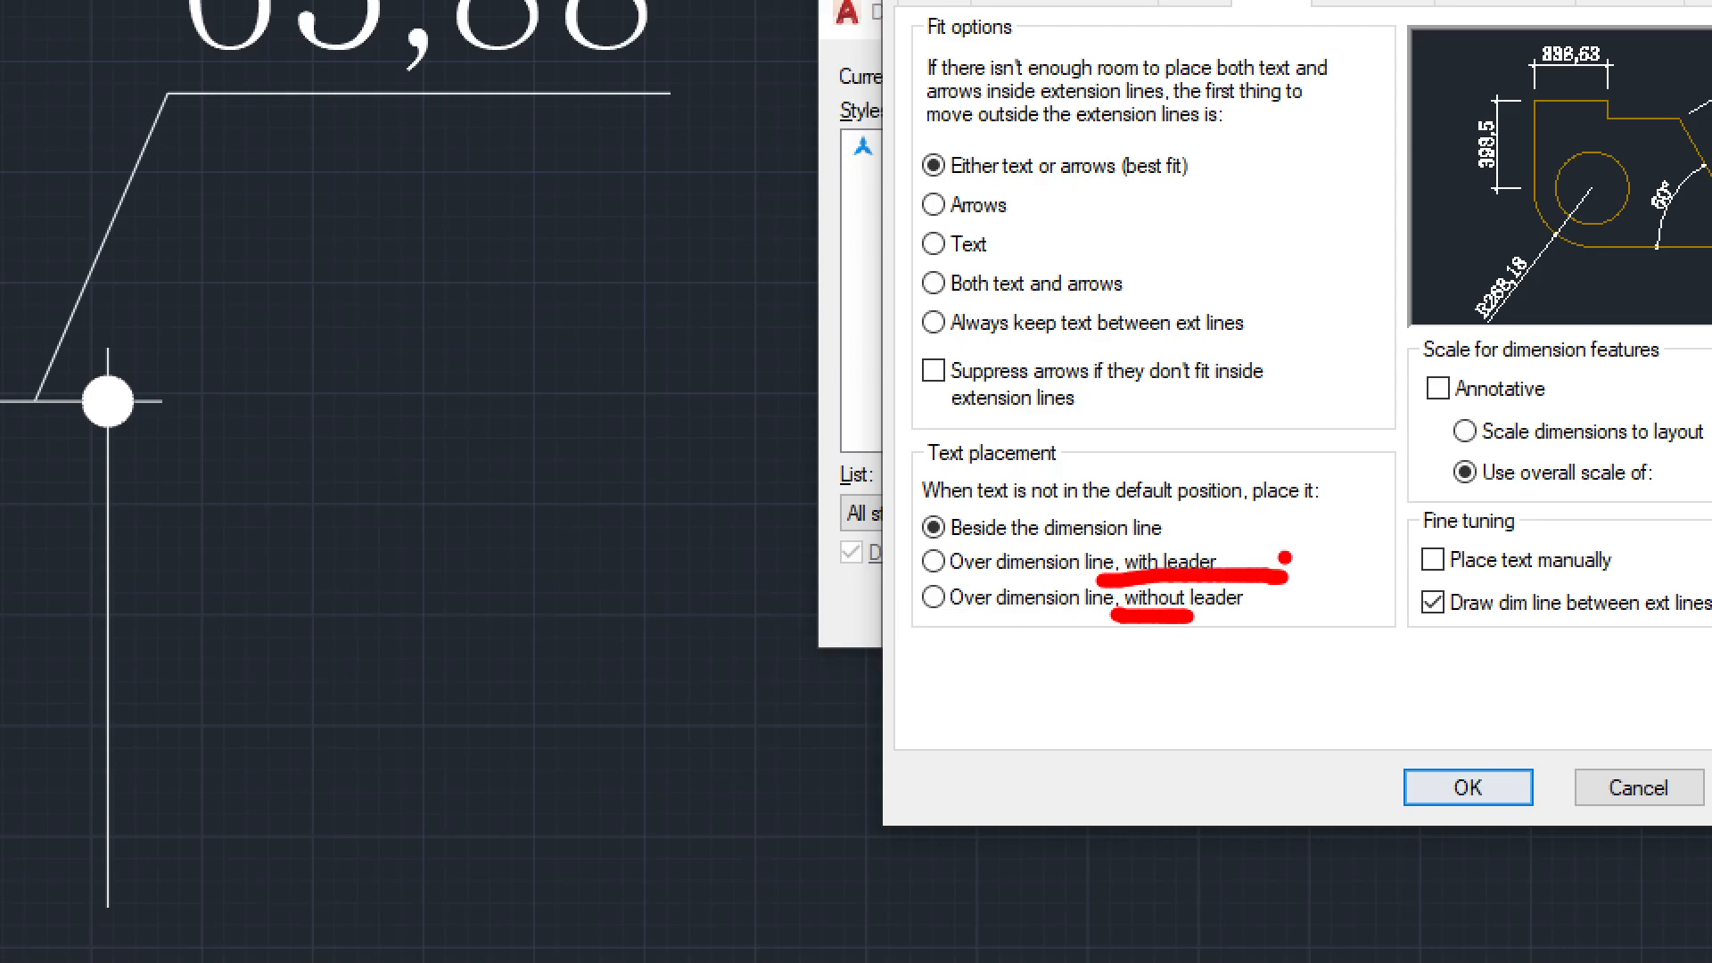
mouse_move(1258, 509)
mouse_down()
mouse_move(1298, 647)
mouse_move(1105, 672)
mouse_move(1249, 479)
mouse_move(1275, 660)
mouse_up()
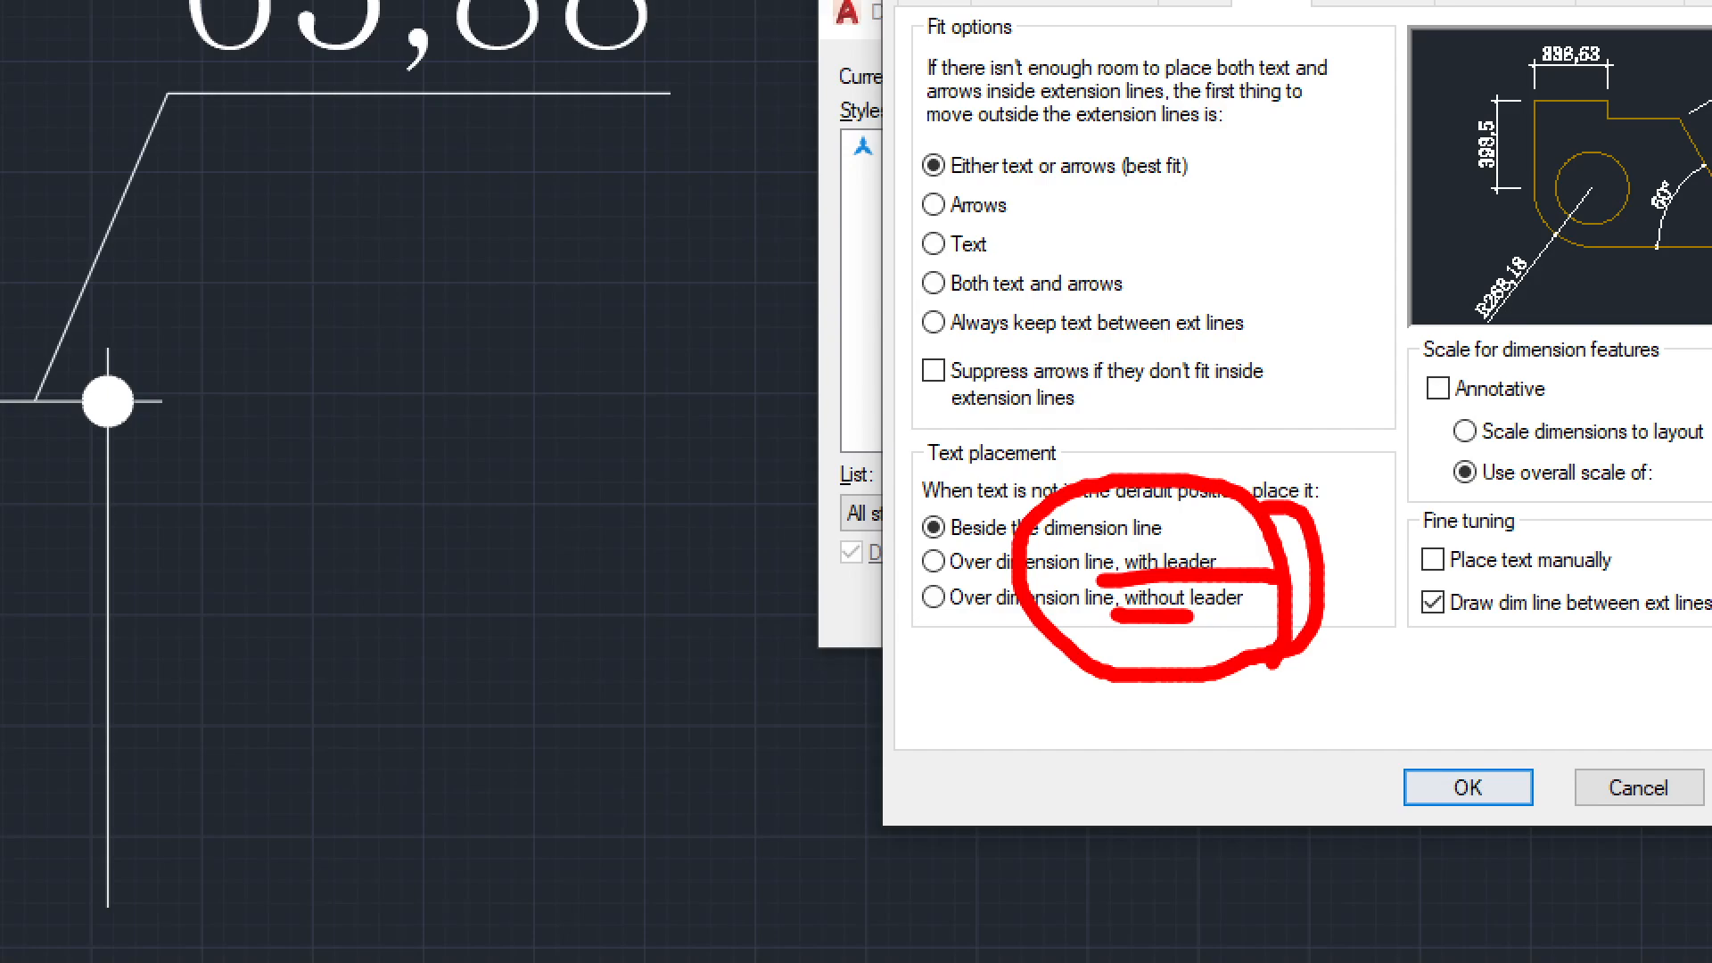
key(Escape)
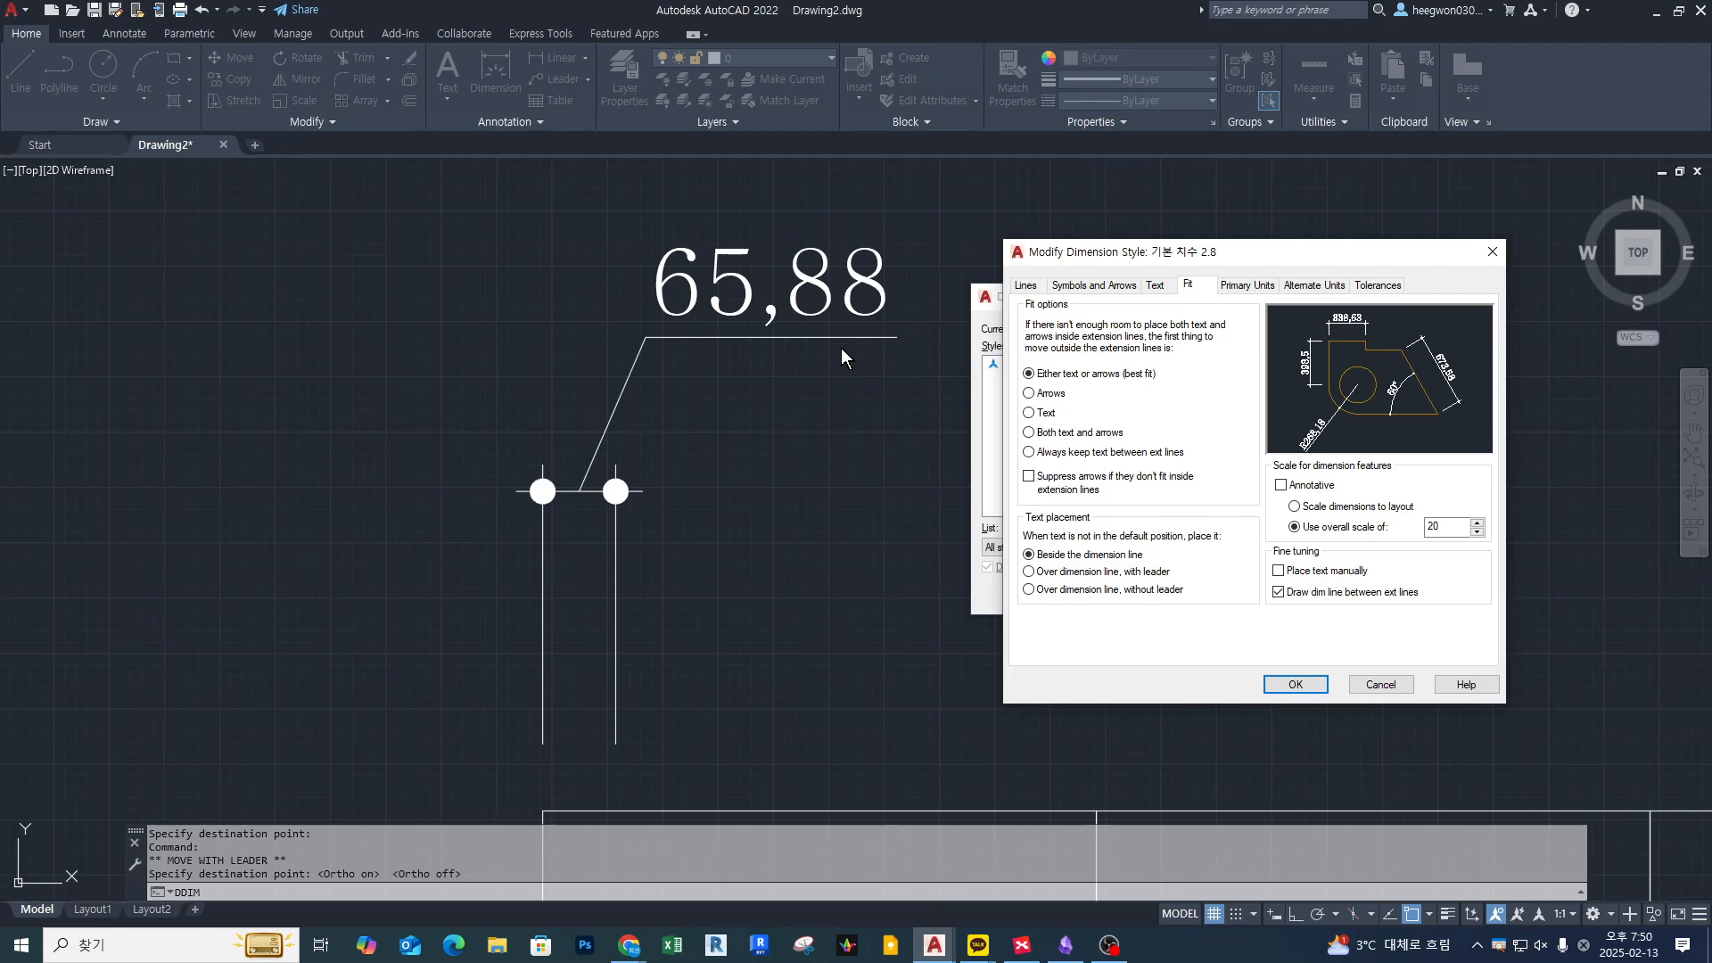
click(1316, 693)
click(1285, 593)
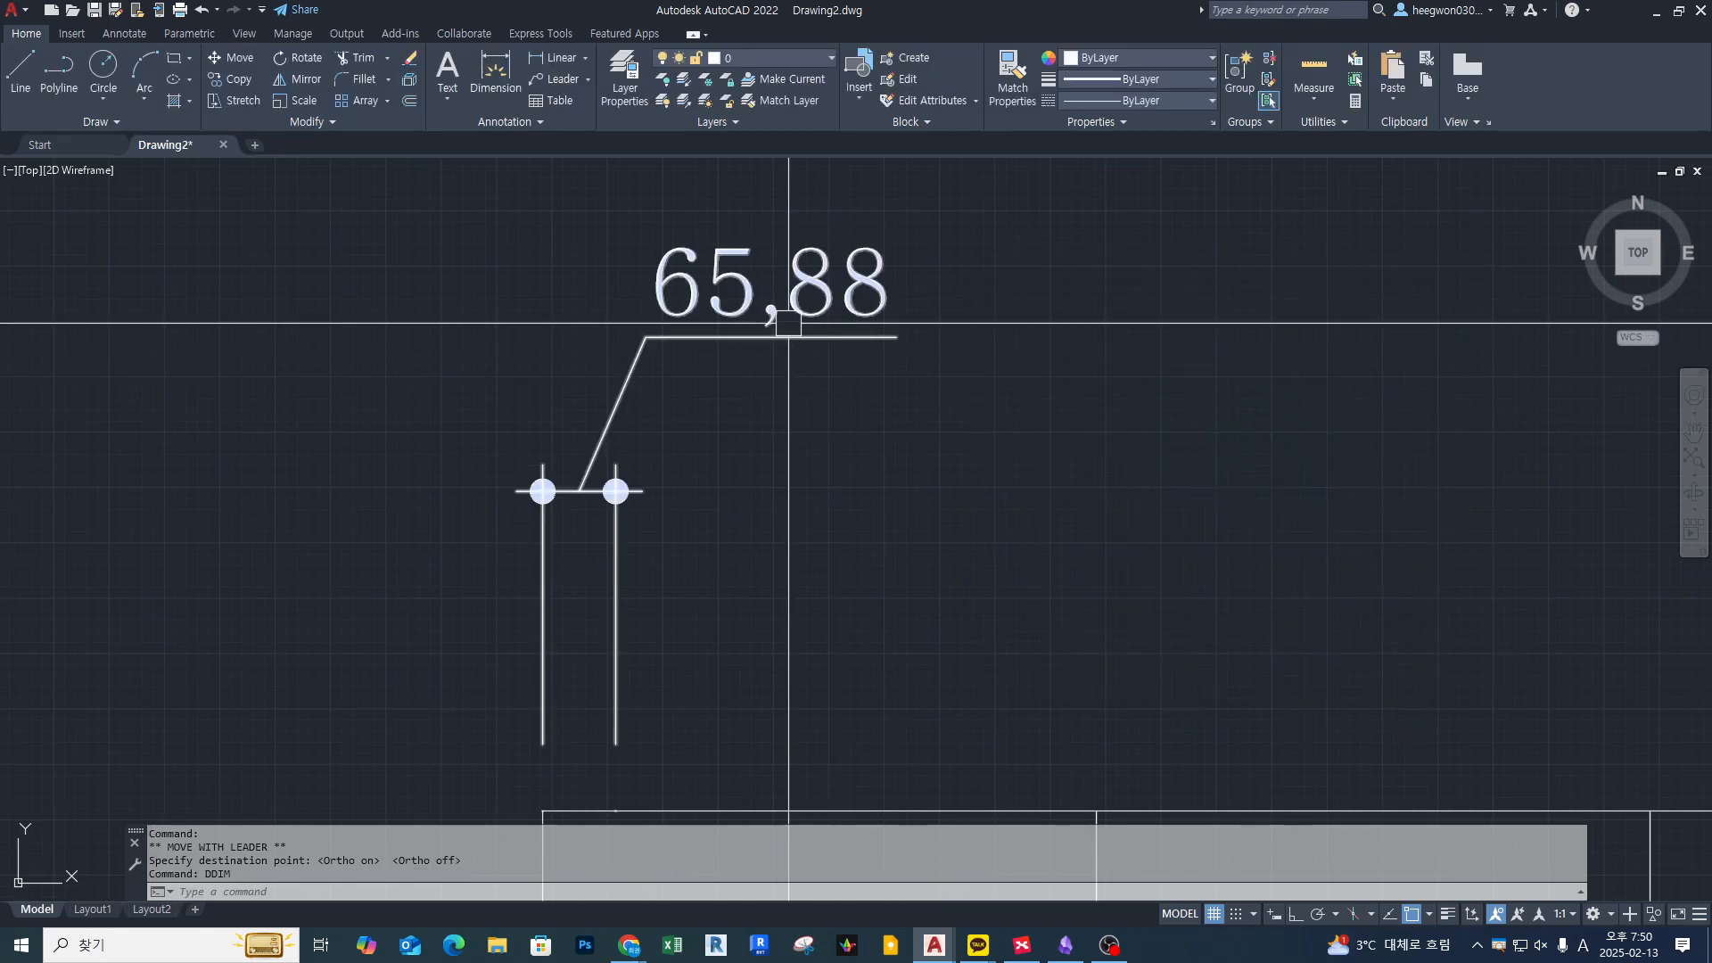
Stretch the narrow dimension's text from its leader position back to the middle of the dimension line
click(665, 336)
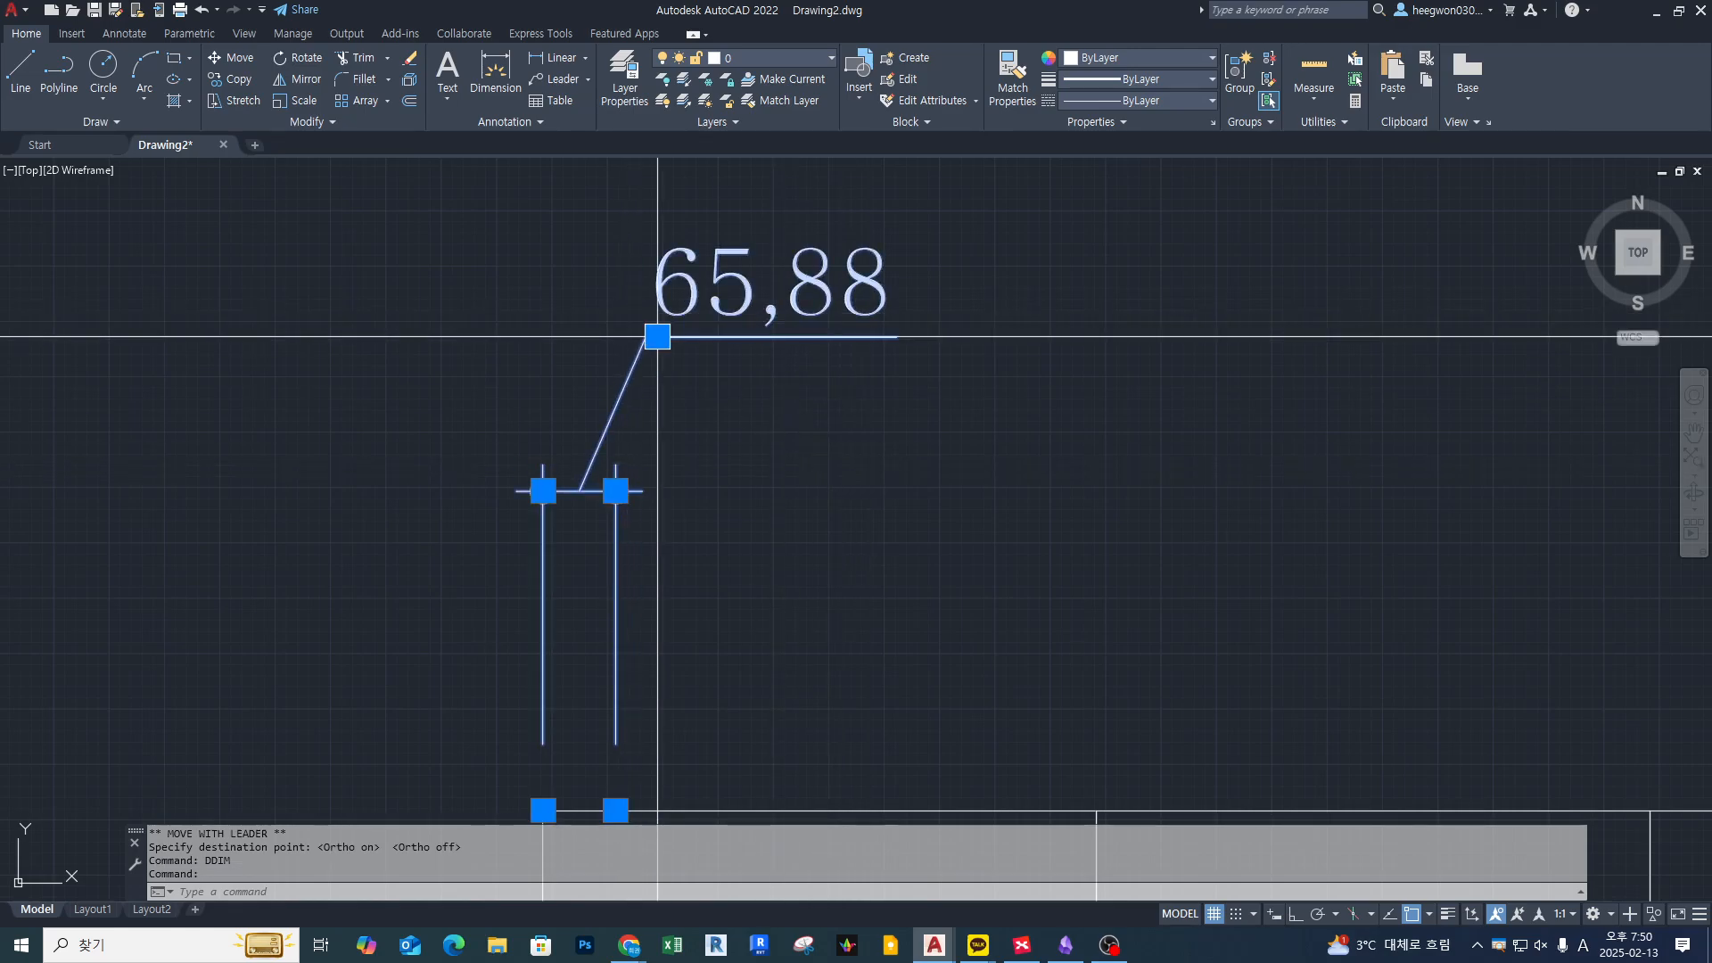
click(657, 336)
click(580, 491)
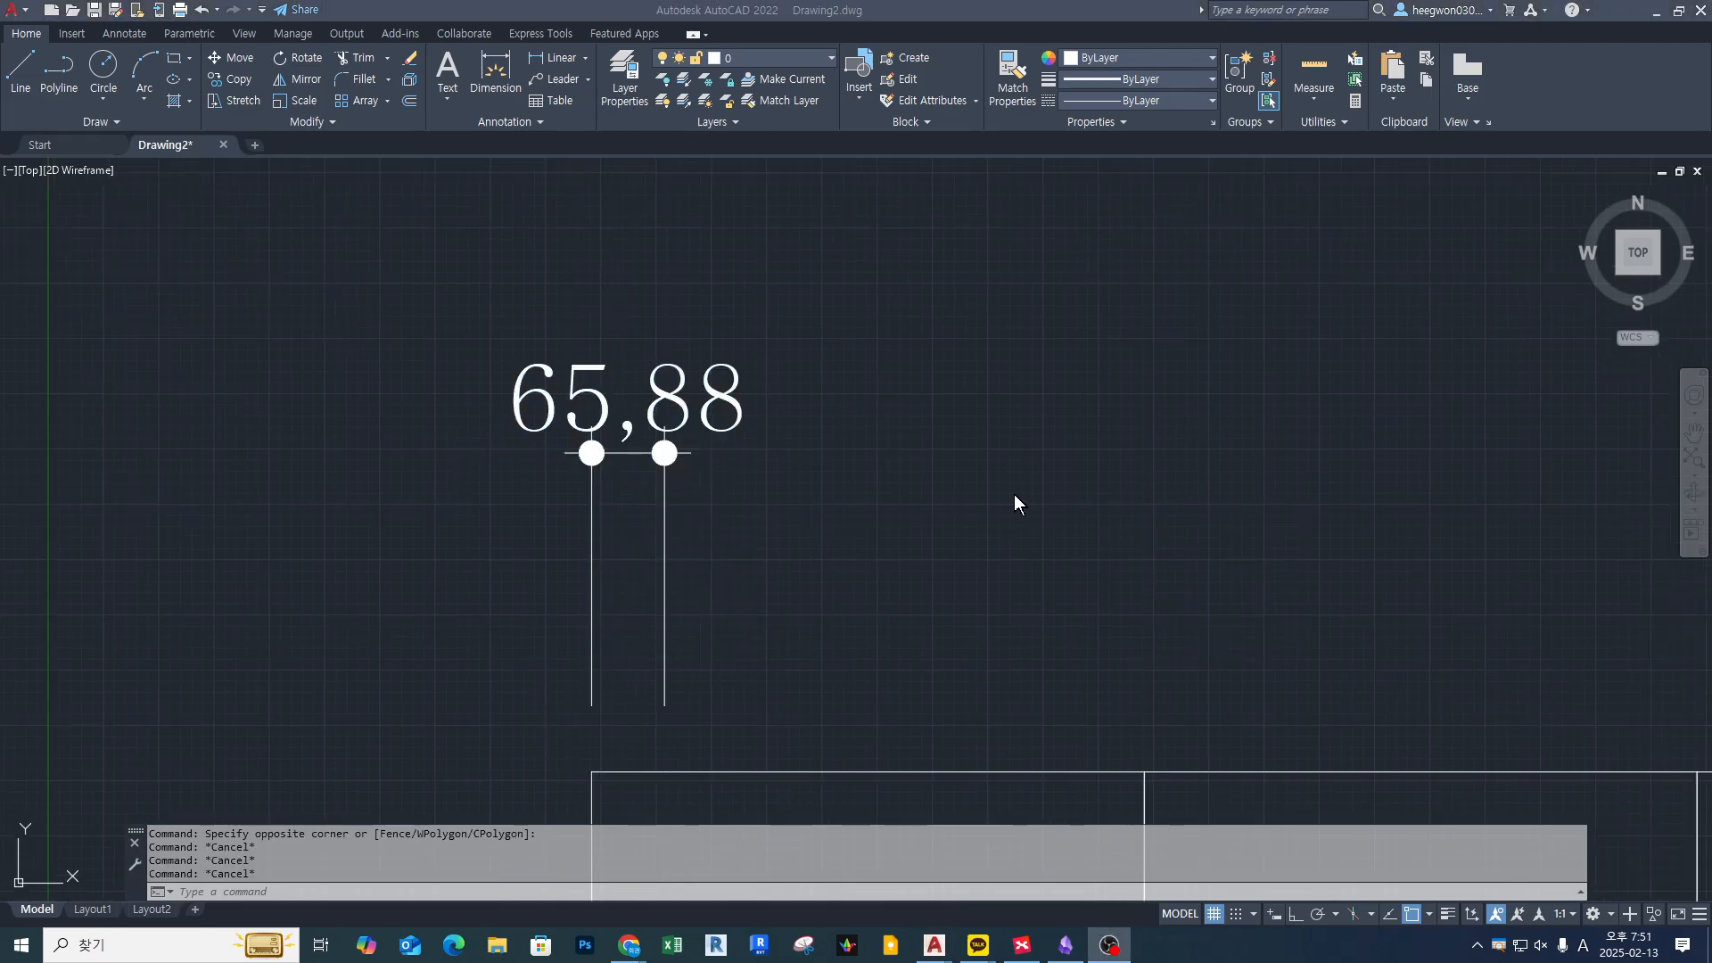
Stretch the narrow dimension's text slightly higher above its dimension line
click(1017, 478)
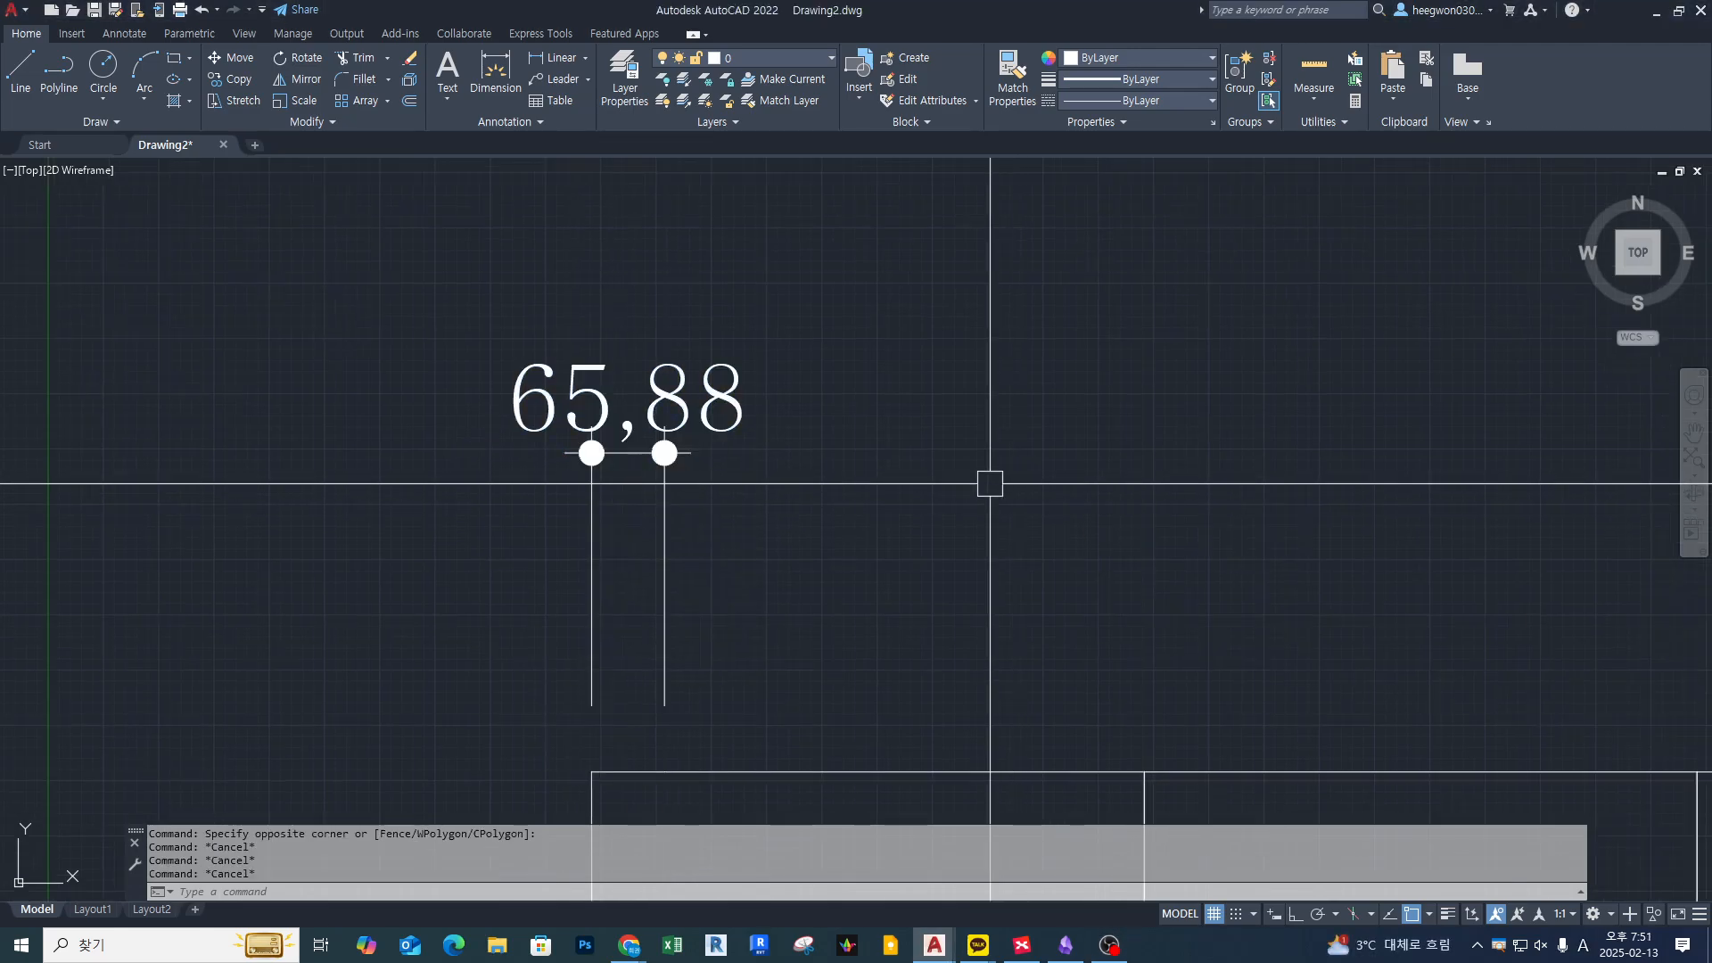
click(710, 397)
click(628, 452)
scroll(705, 391, up, 4)
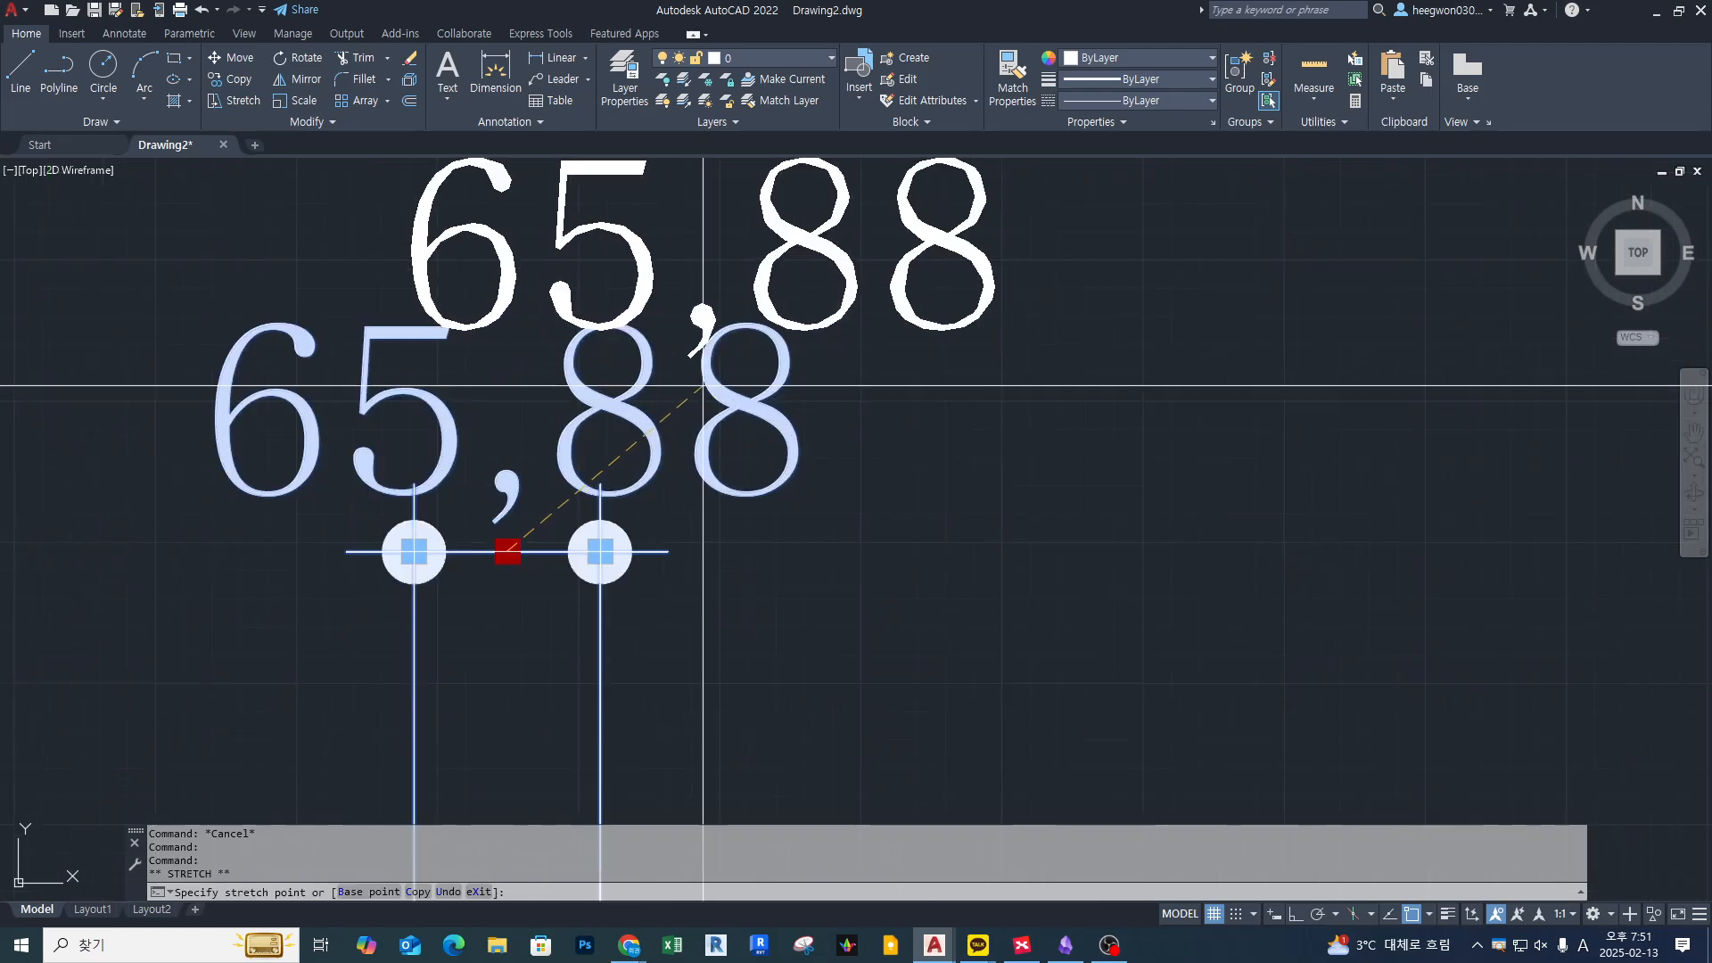
click(533, 433)
key(Escape)
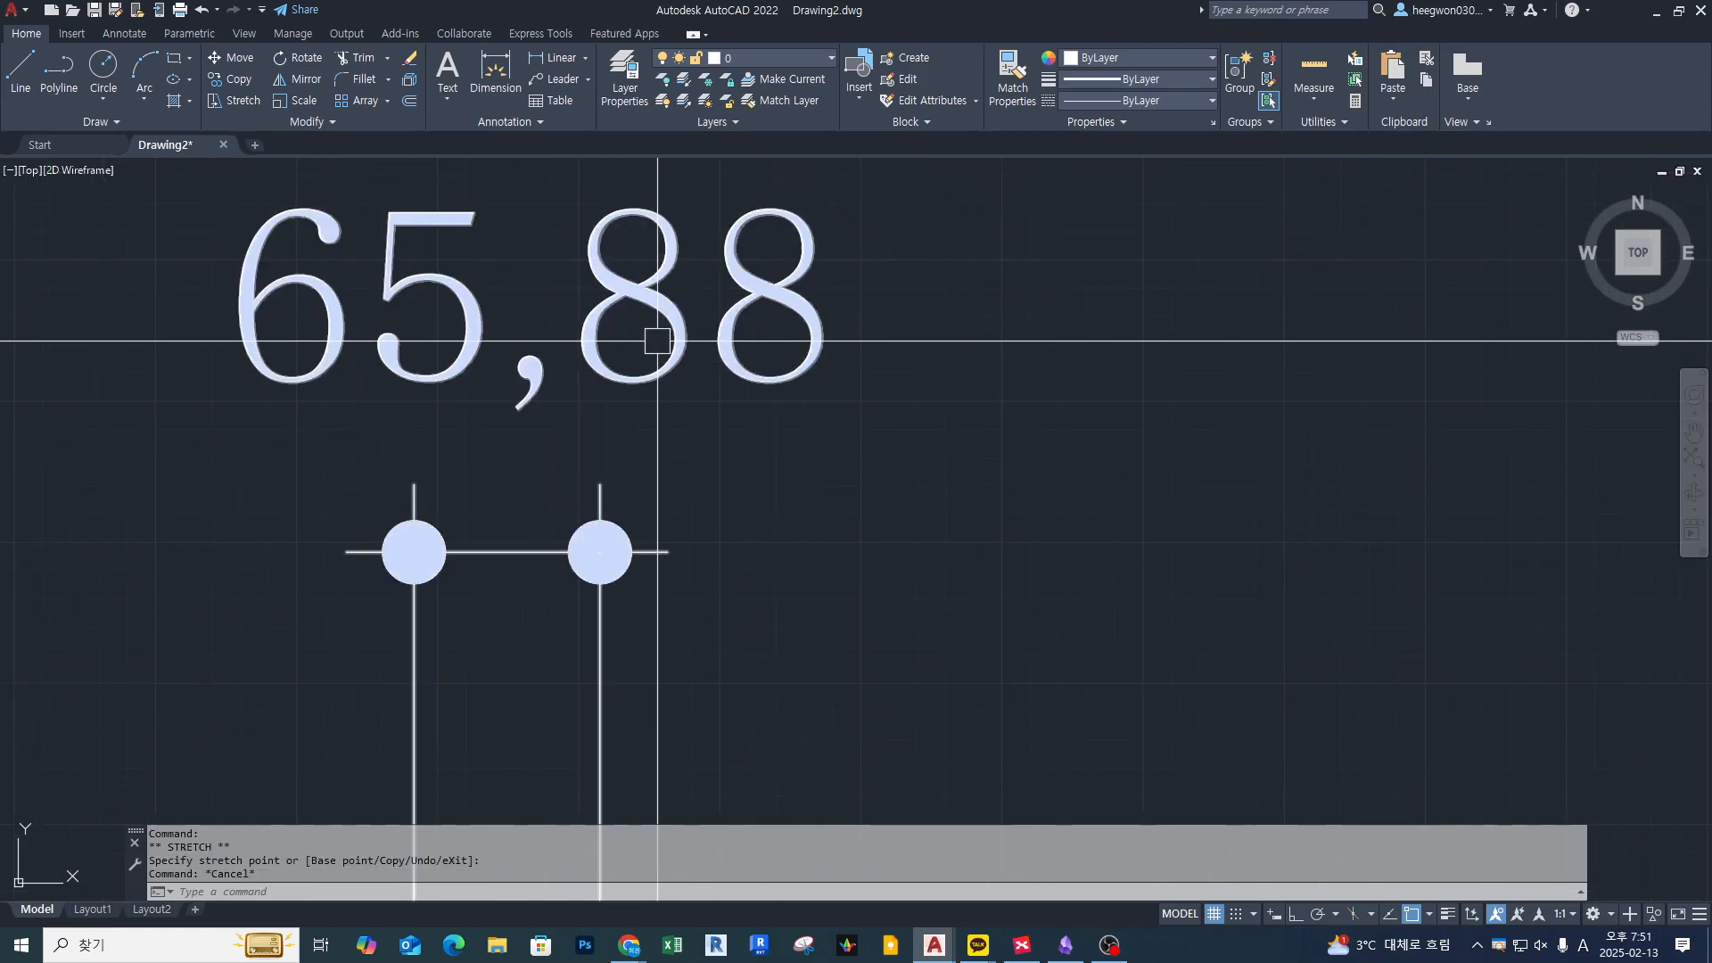
Override the narrow dimension's text with 65 and finish text editing
double_click(664, 303)
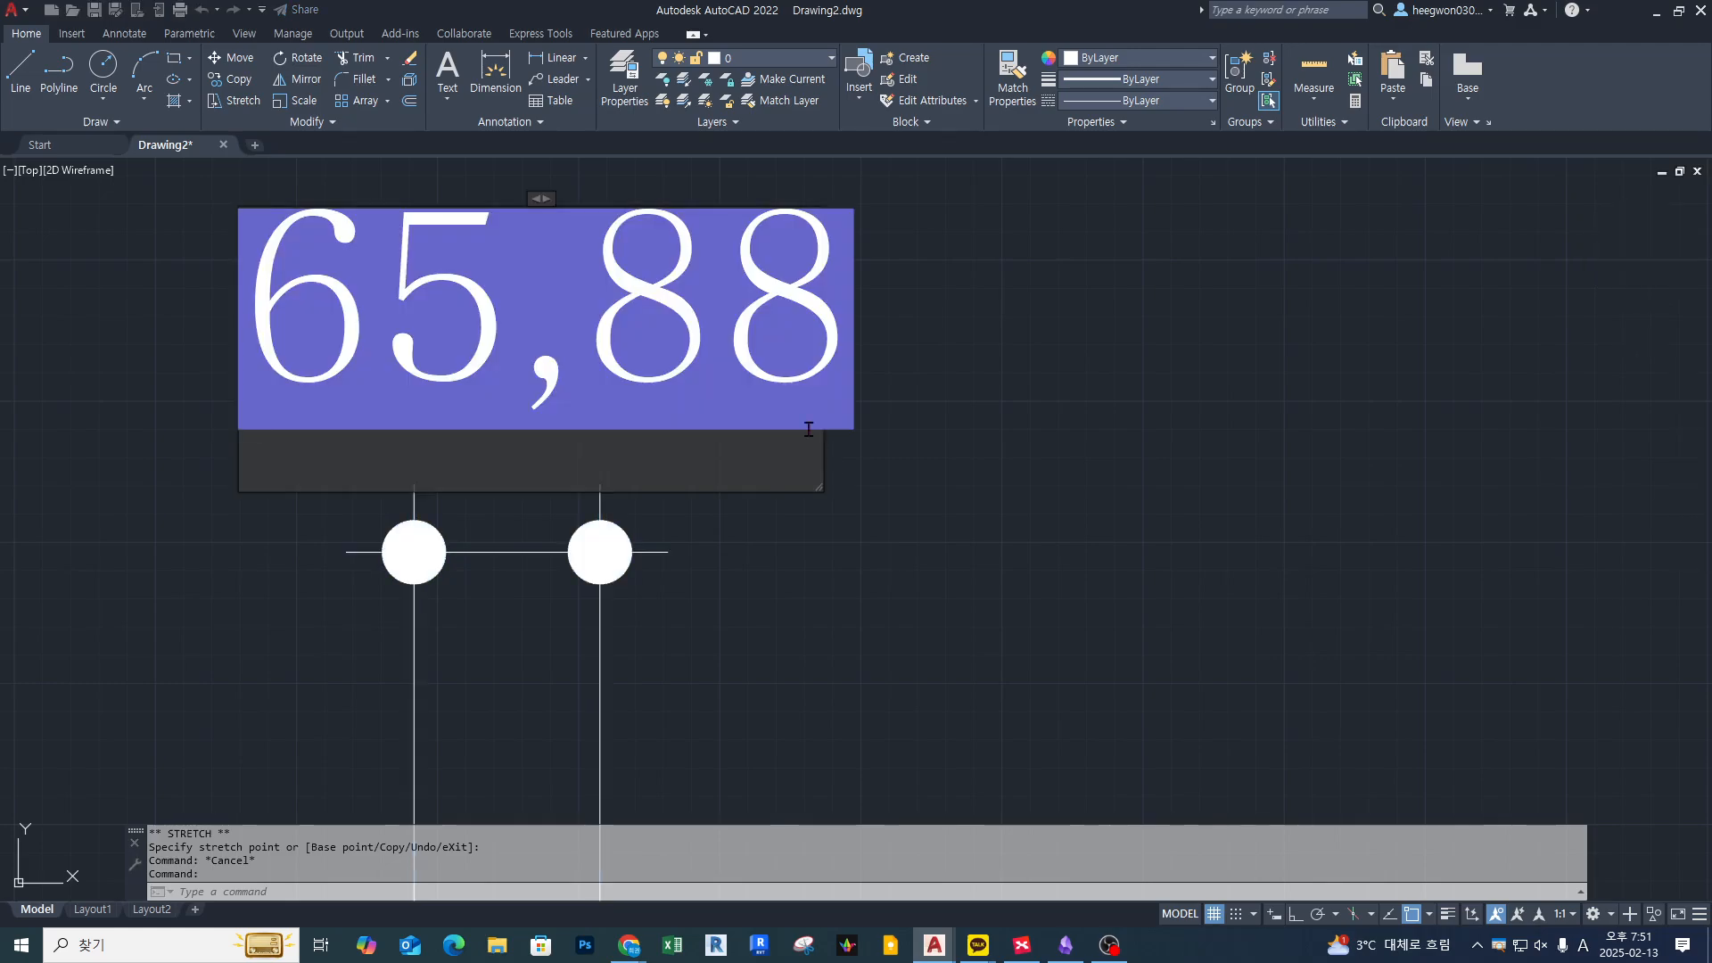
scroll(1085, 356, down, 3)
scroll(1018, 384, up, 1)
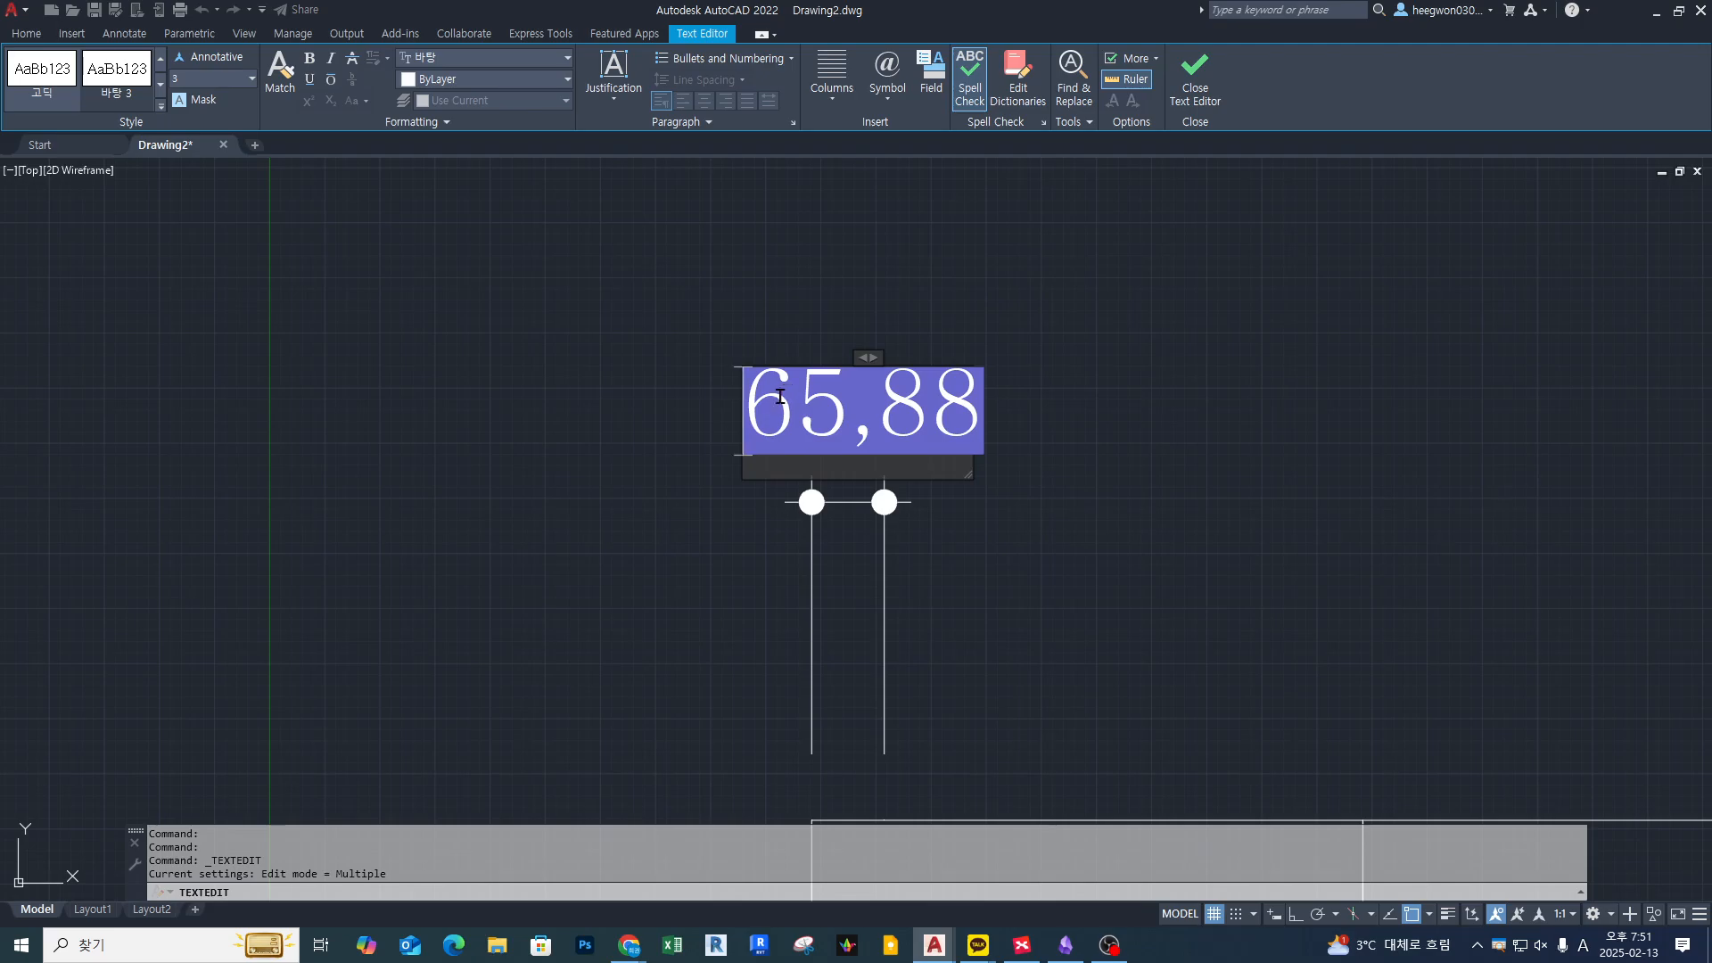
drag(785, 397, 899, 405)
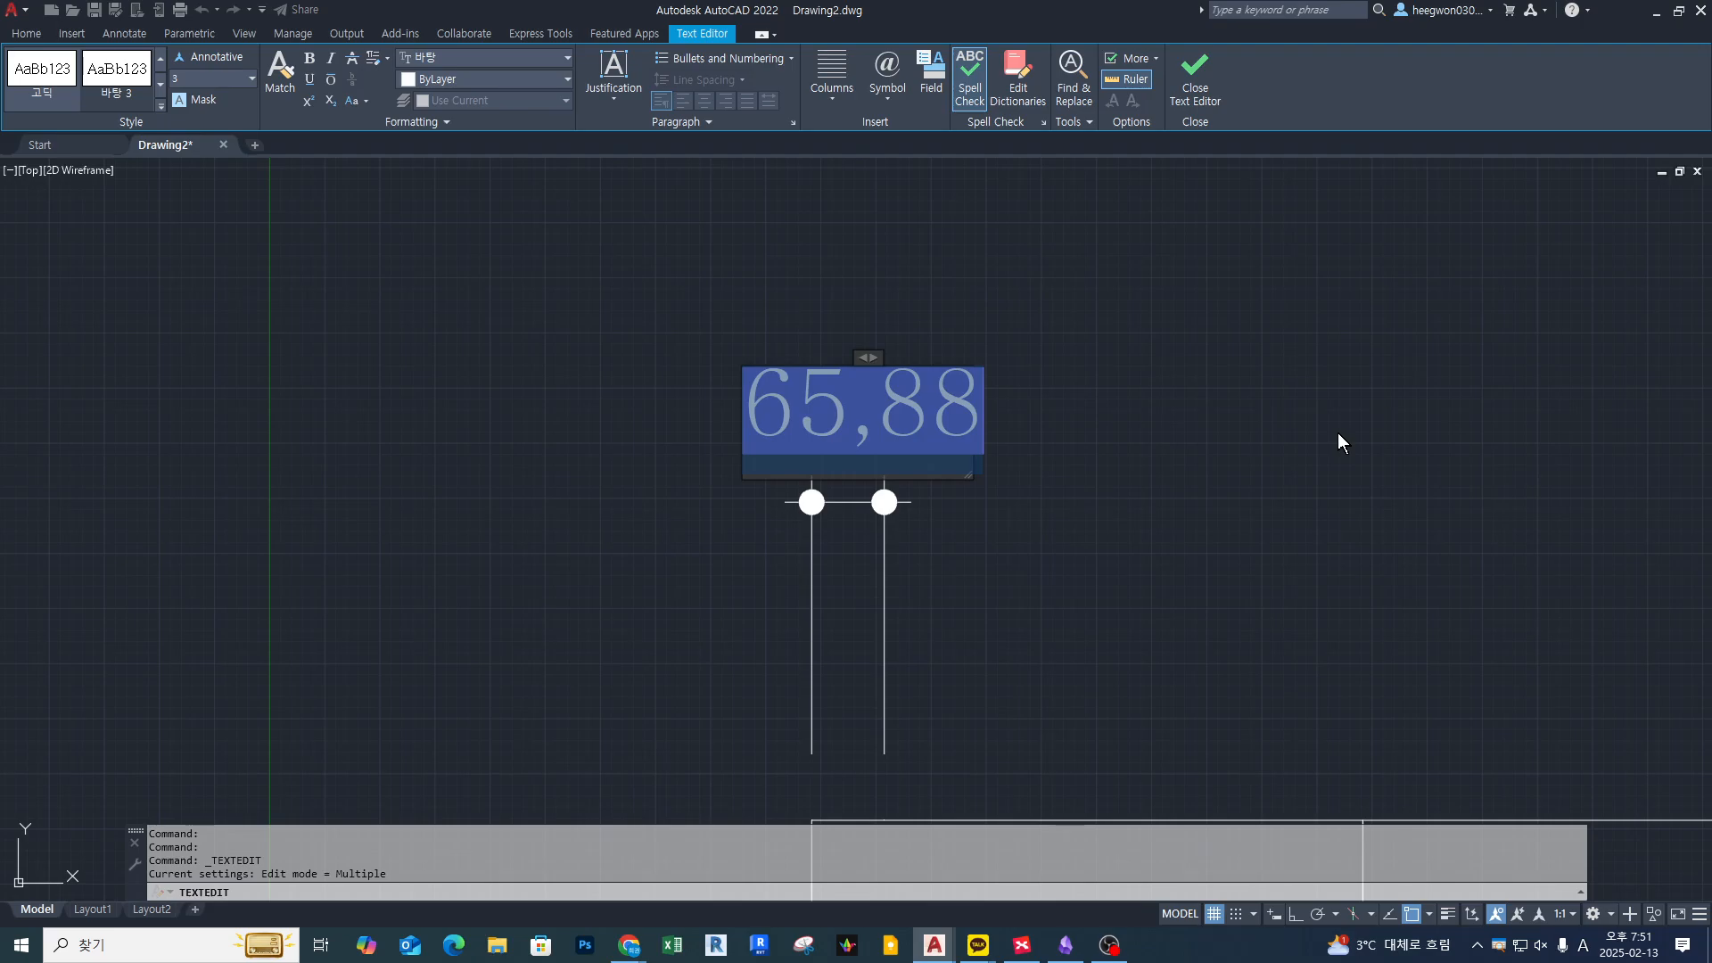
text(65)
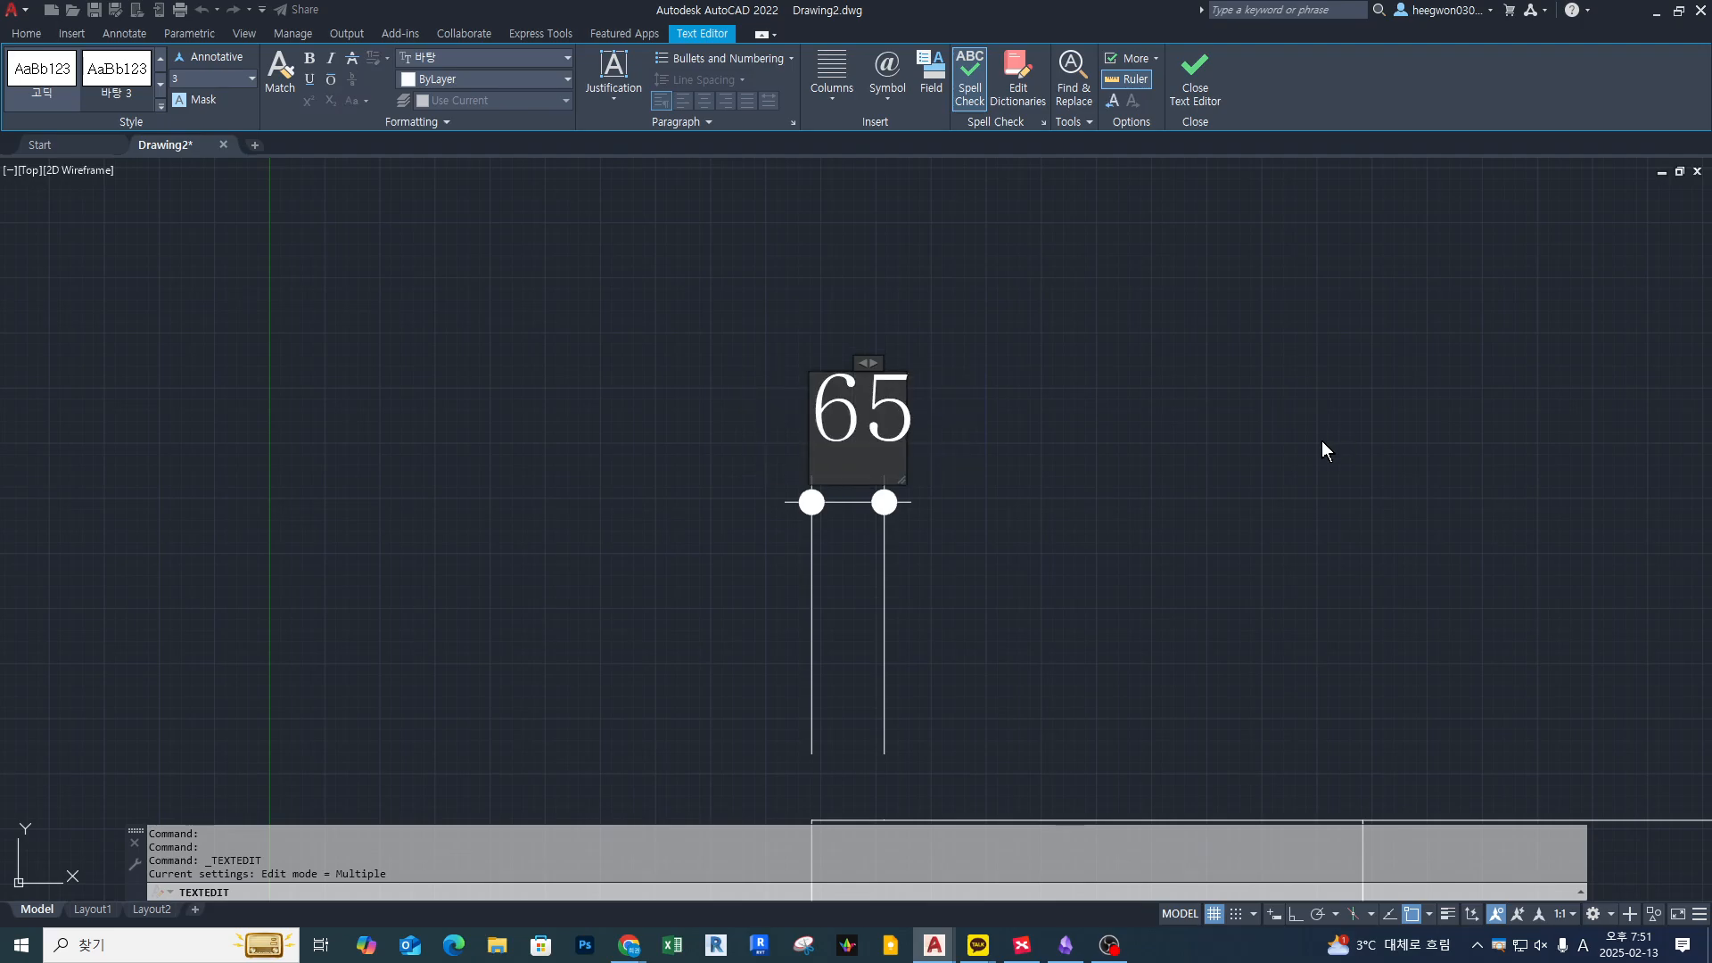
click(1294, 514)
key(Return)
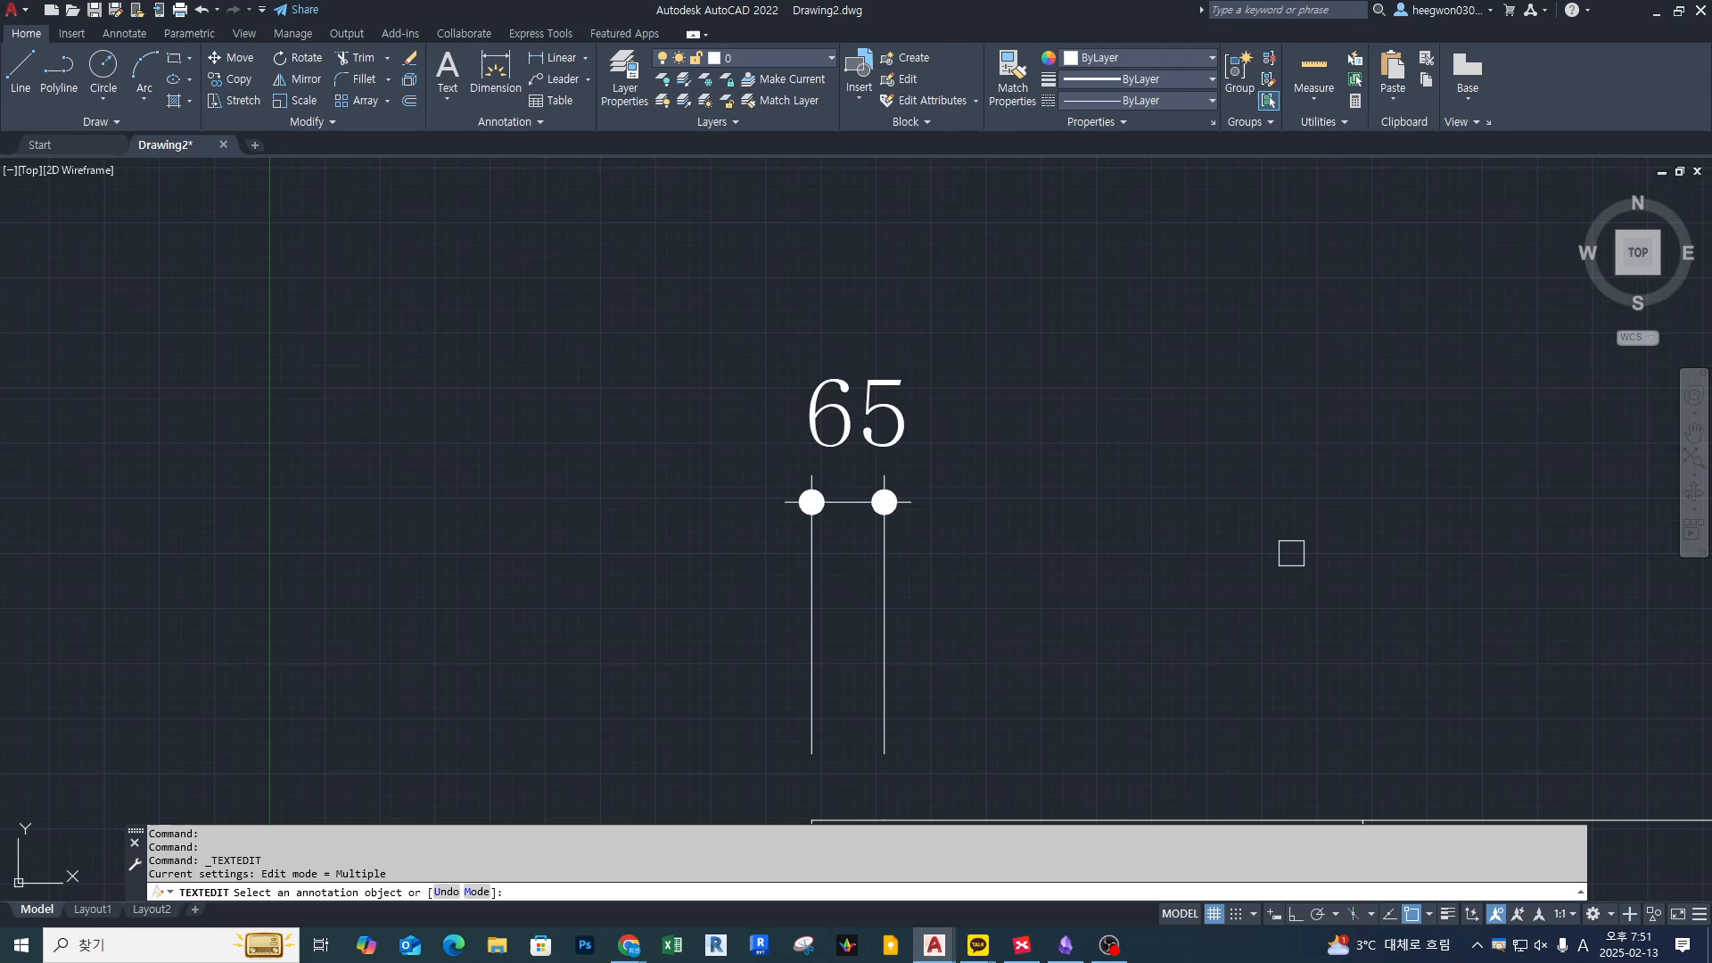
Change the narrow dimension's object colour to Yellow and deselect it
scroll(1109, 493, down, 2)
middle_drag(1109, 493, 951, 356)
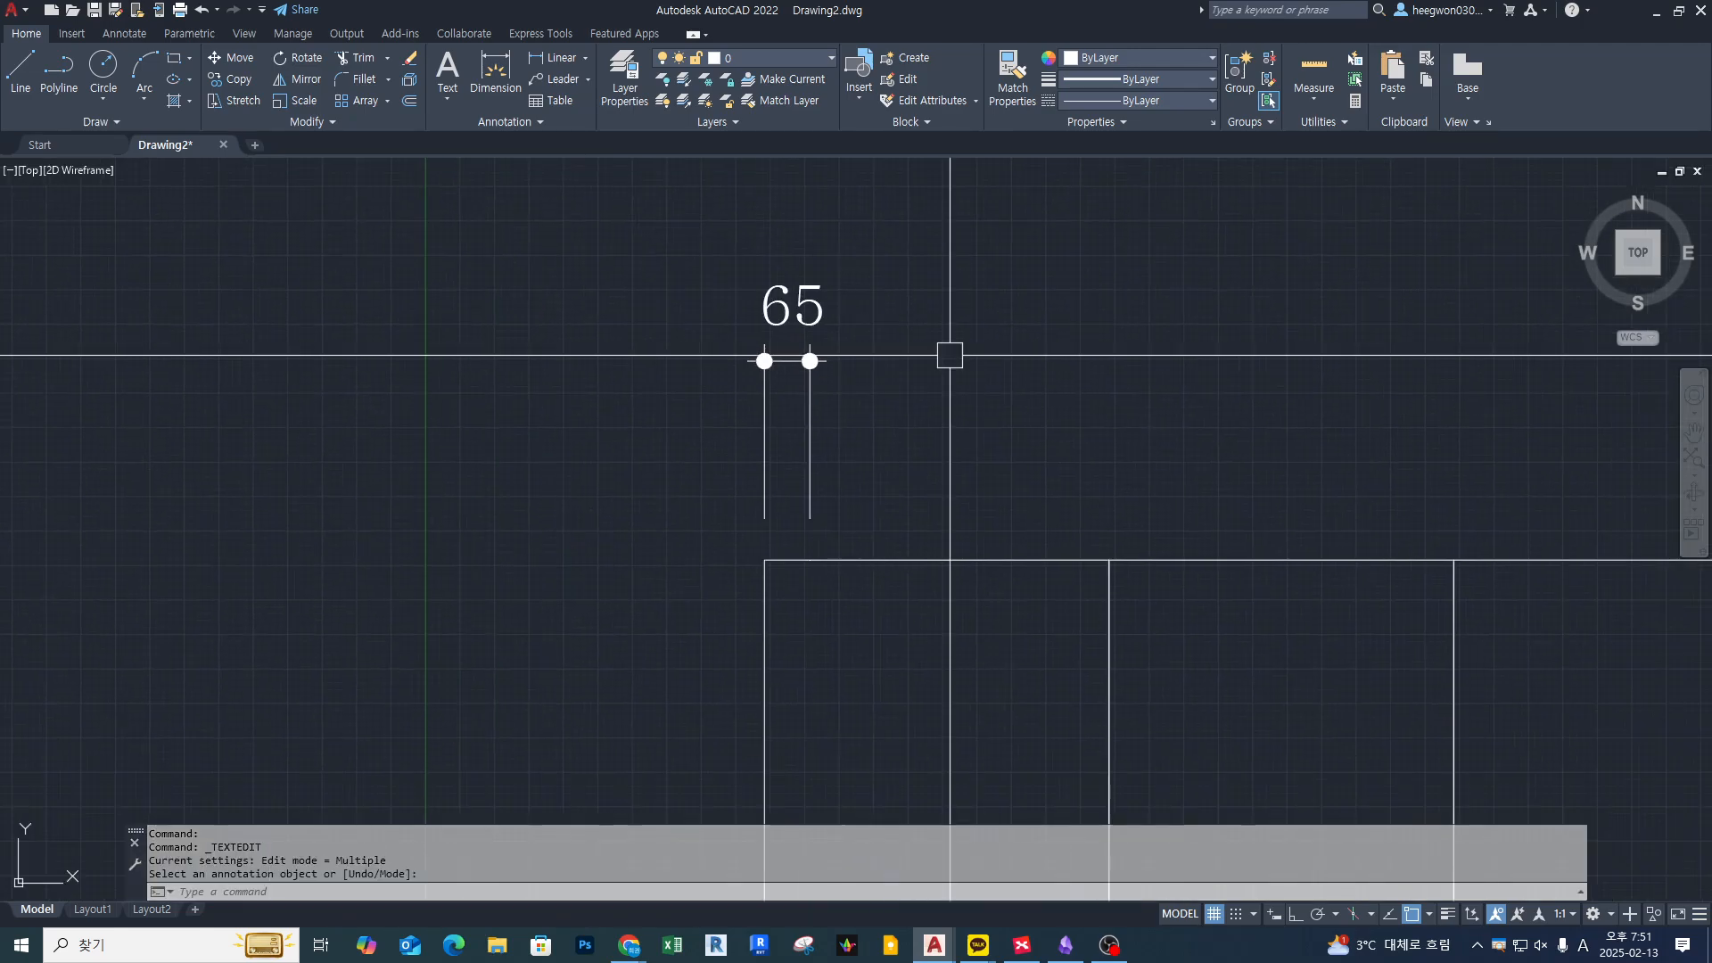
click(828, 312)
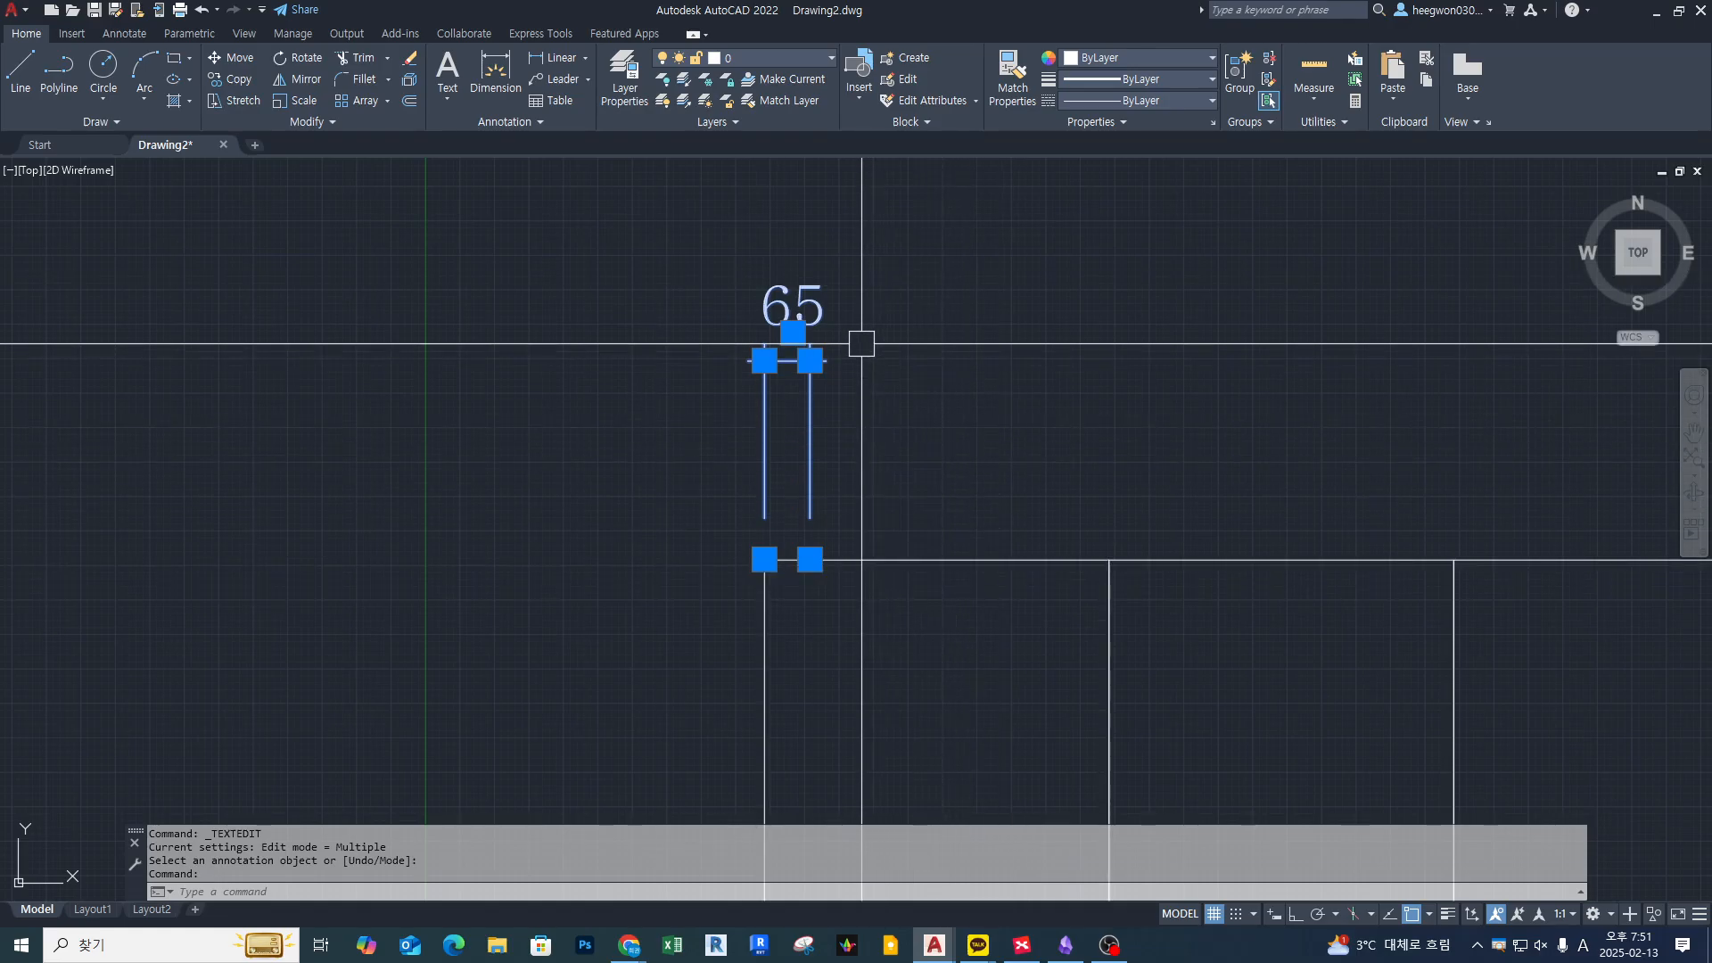
scroll(863, 343, up, 2)
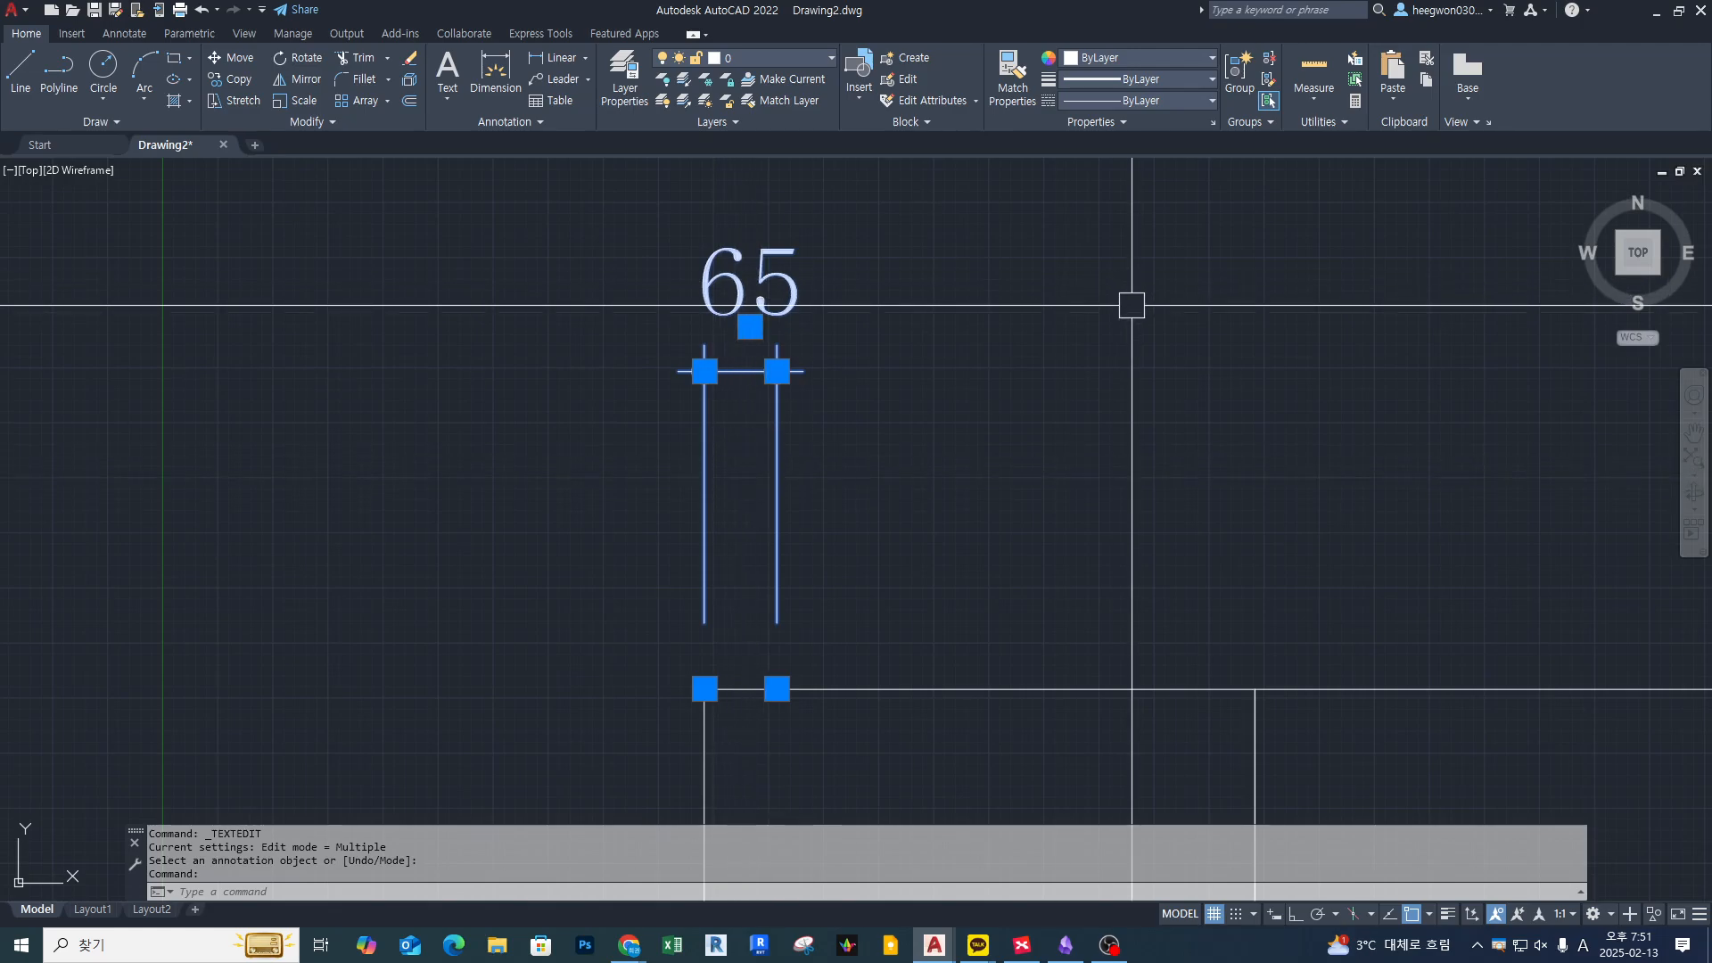
click(1137, 58)
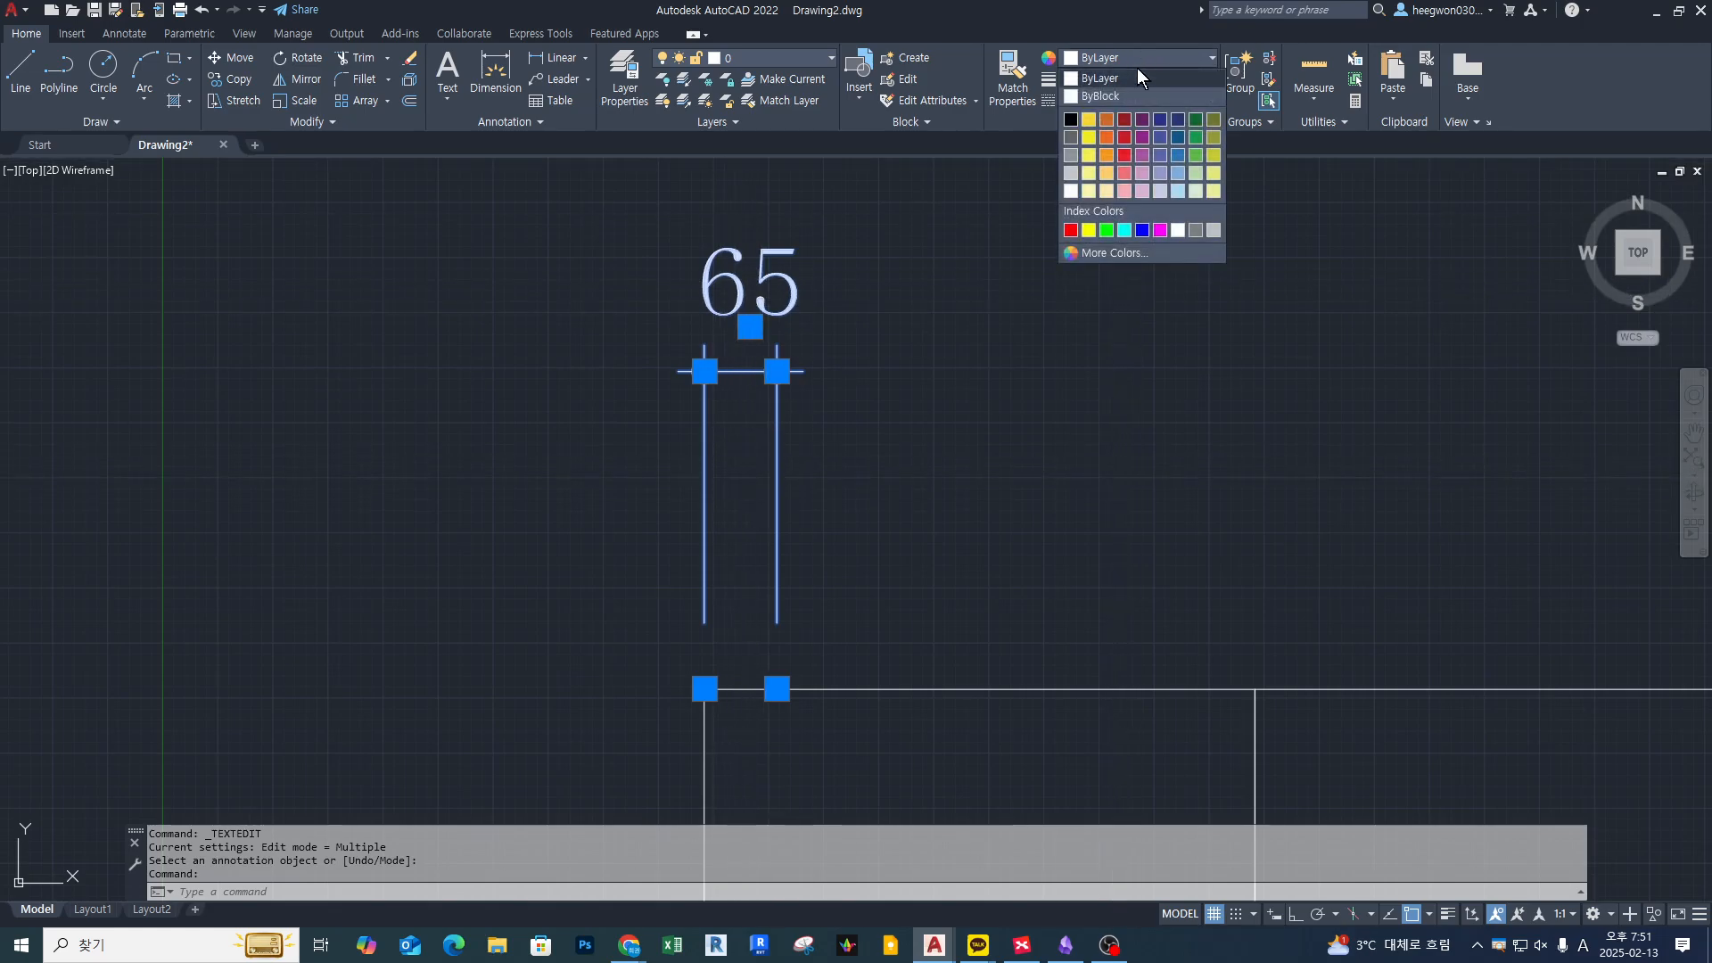
click(1084, 228)
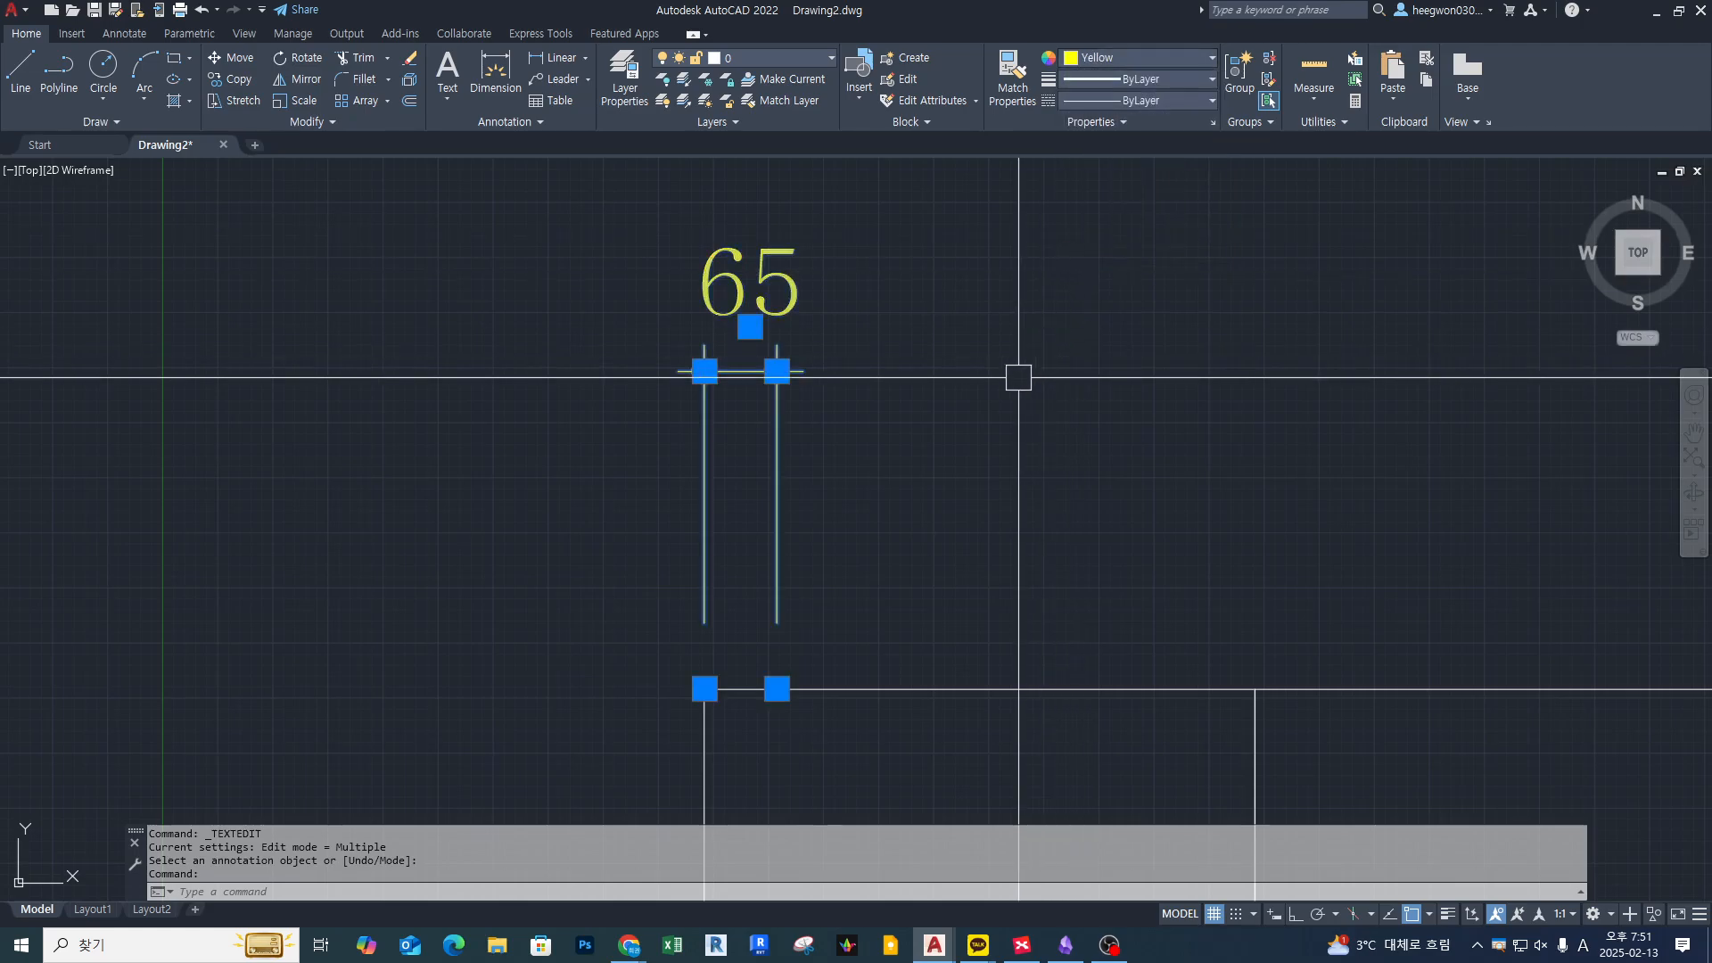
key(Escape)
key(Escape)
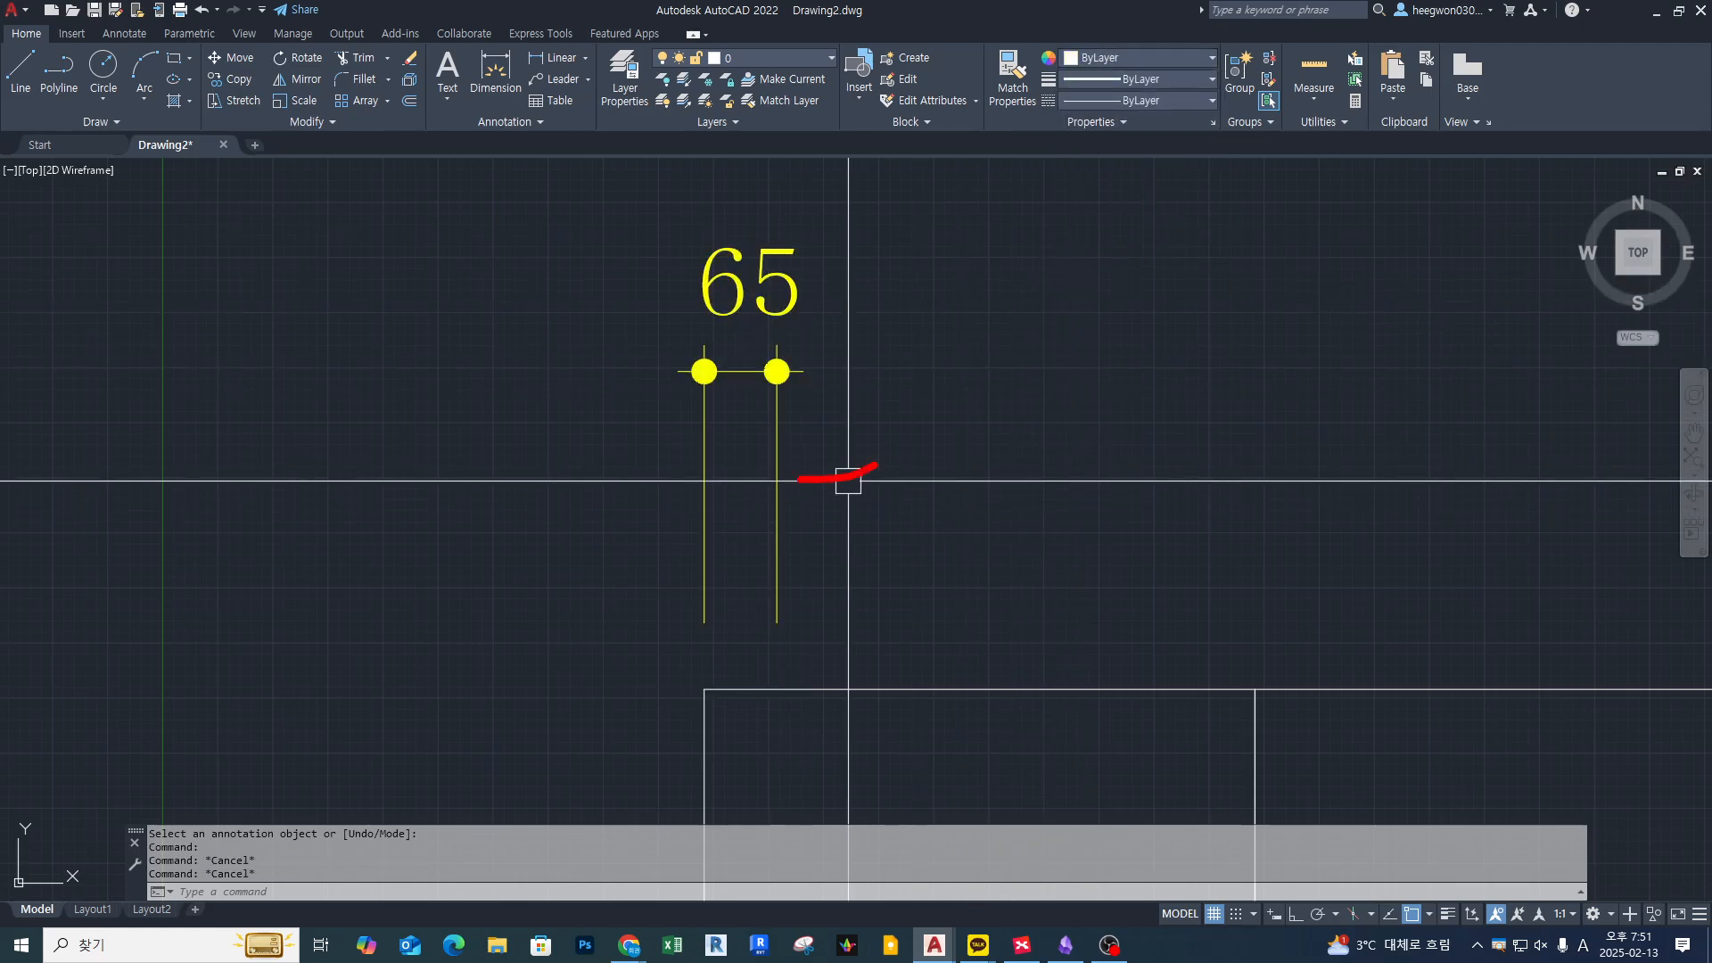
mouse_move(800, 479)
mouse_down()
mouse_move(910, 434)
mouse_move(863, 470)
mouse_up()
drag(1030, 302, 831, 365)
mouse_move(852, 335)
mouse_down()
mouse_move(837, 387)
mouse_move(858, 364)
mouse_up()
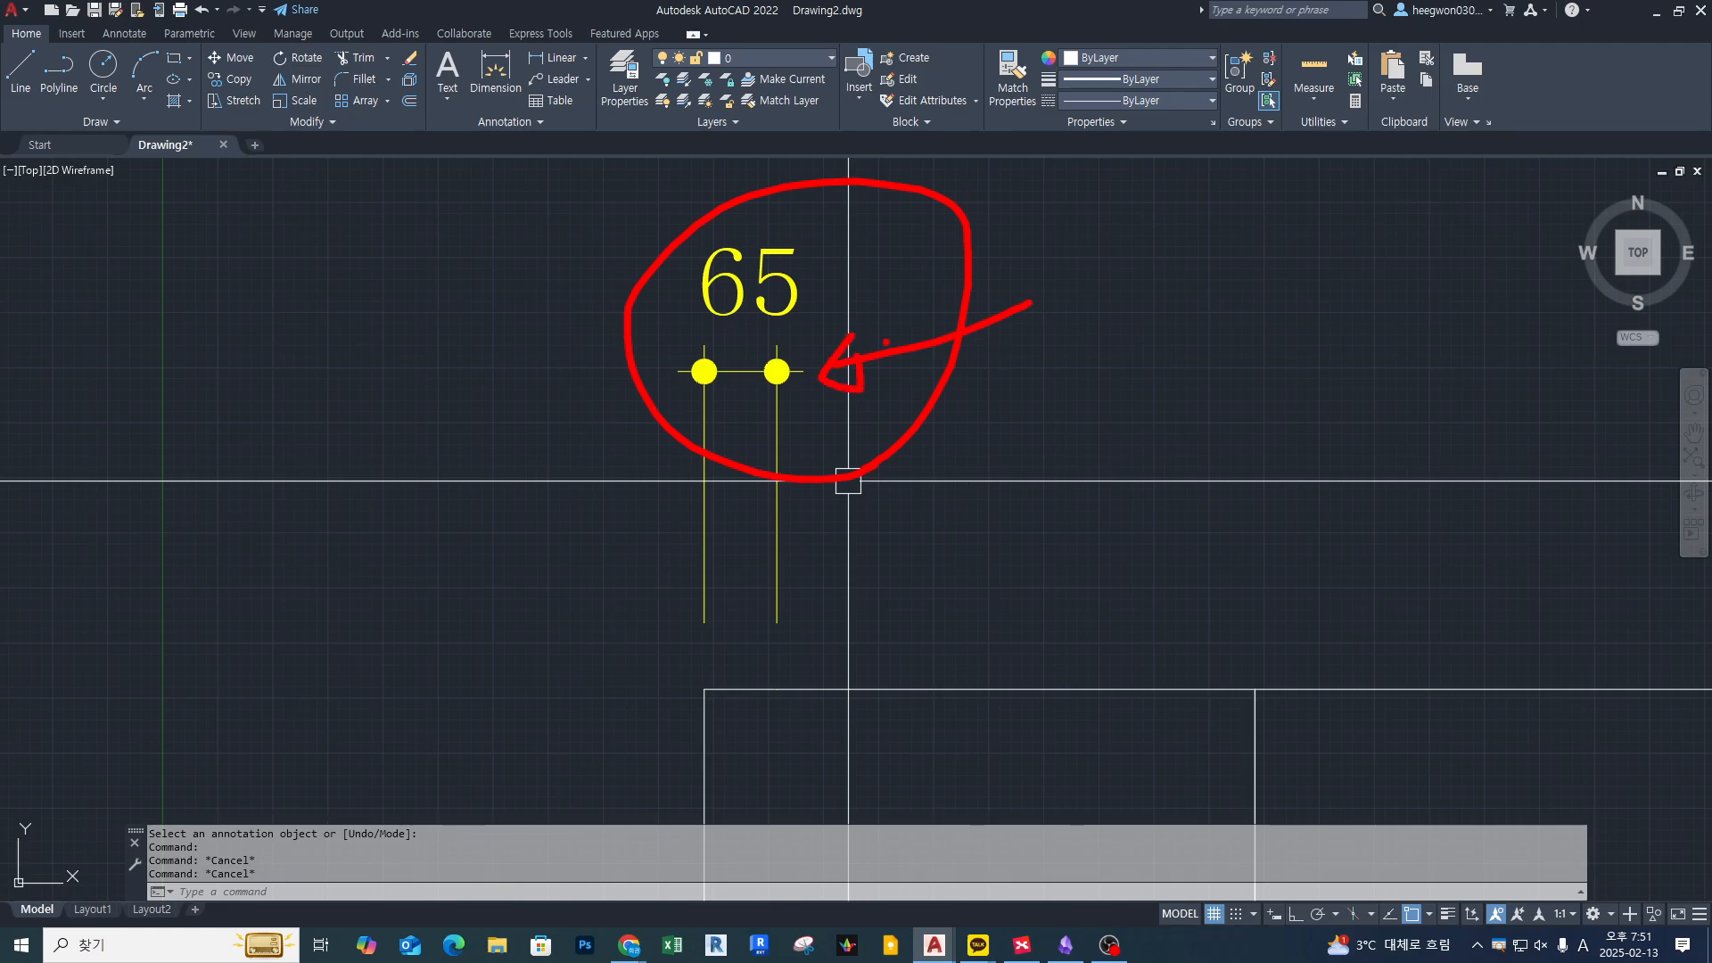
key(Escape)
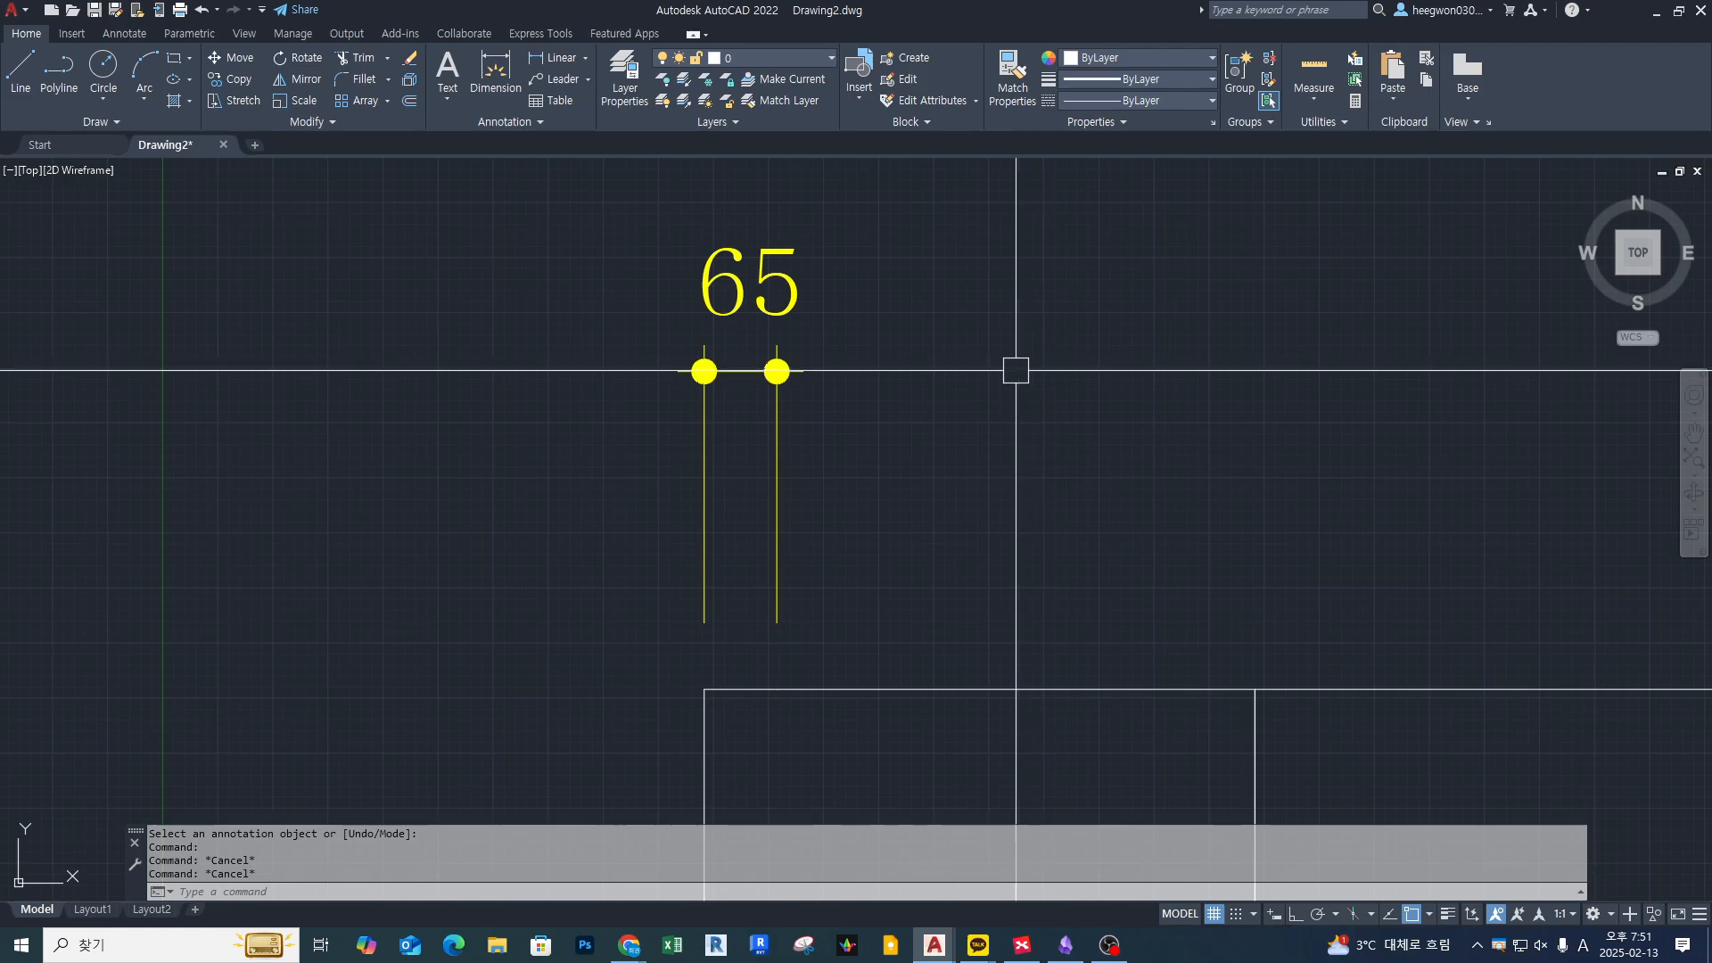
Undo the narrow dimension's colour change
key(ctrl+z)
key(ctrl+z)
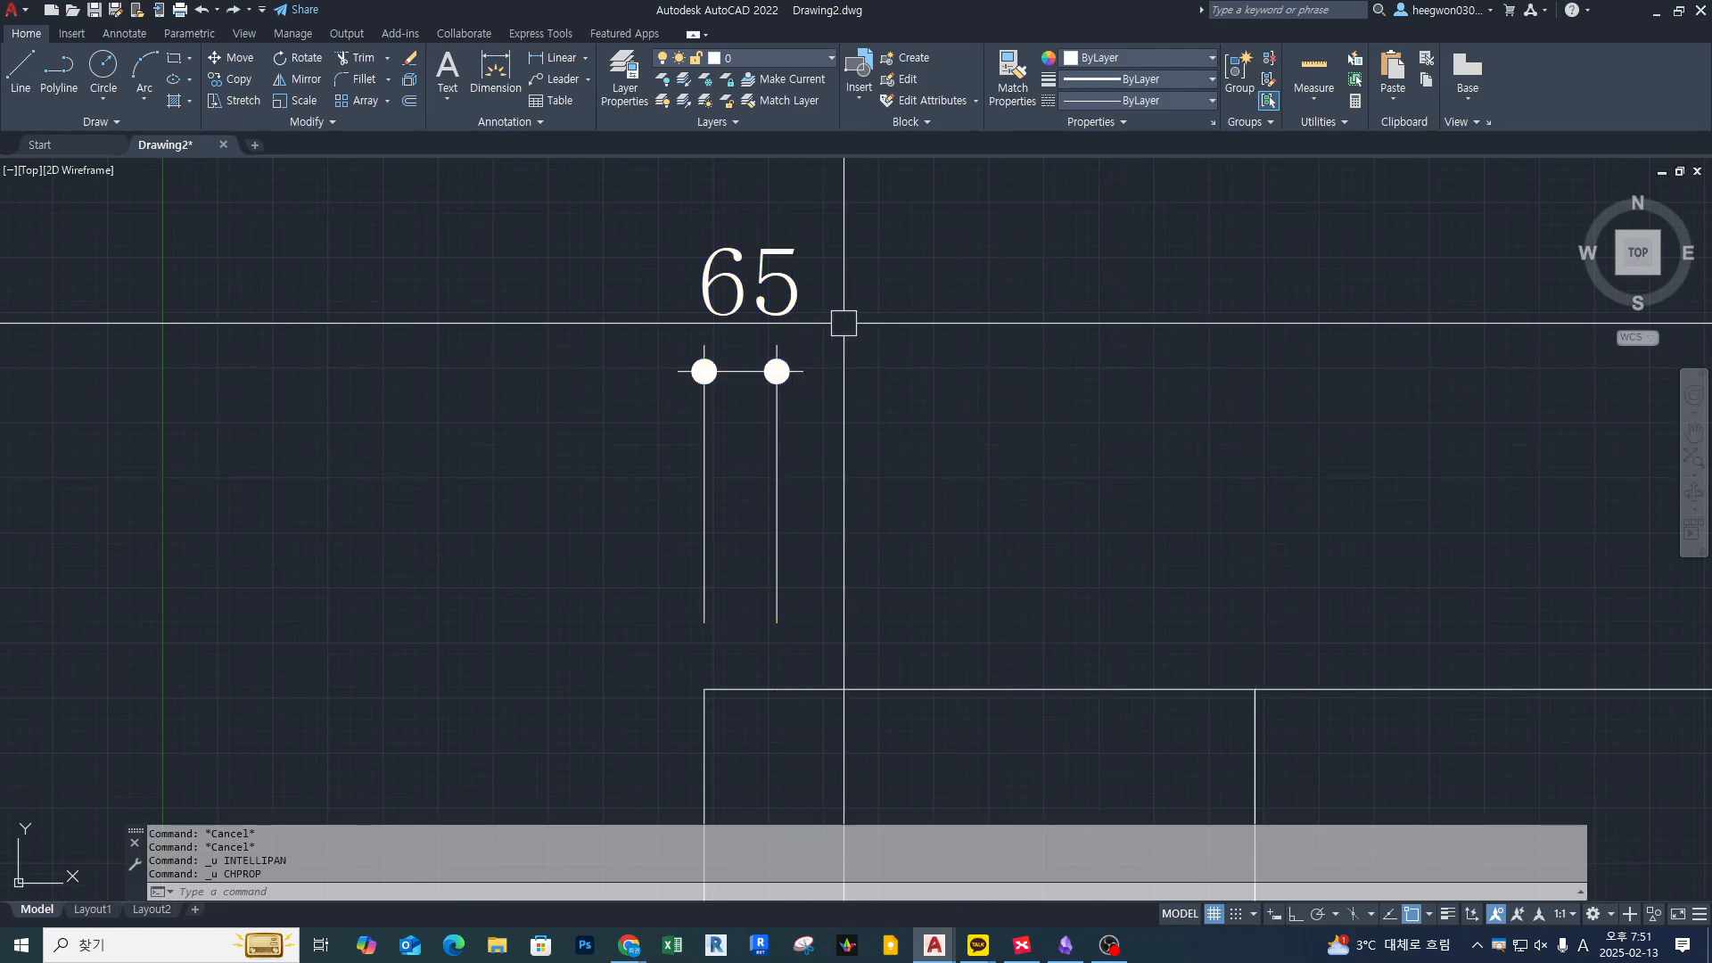
click(795, 371)
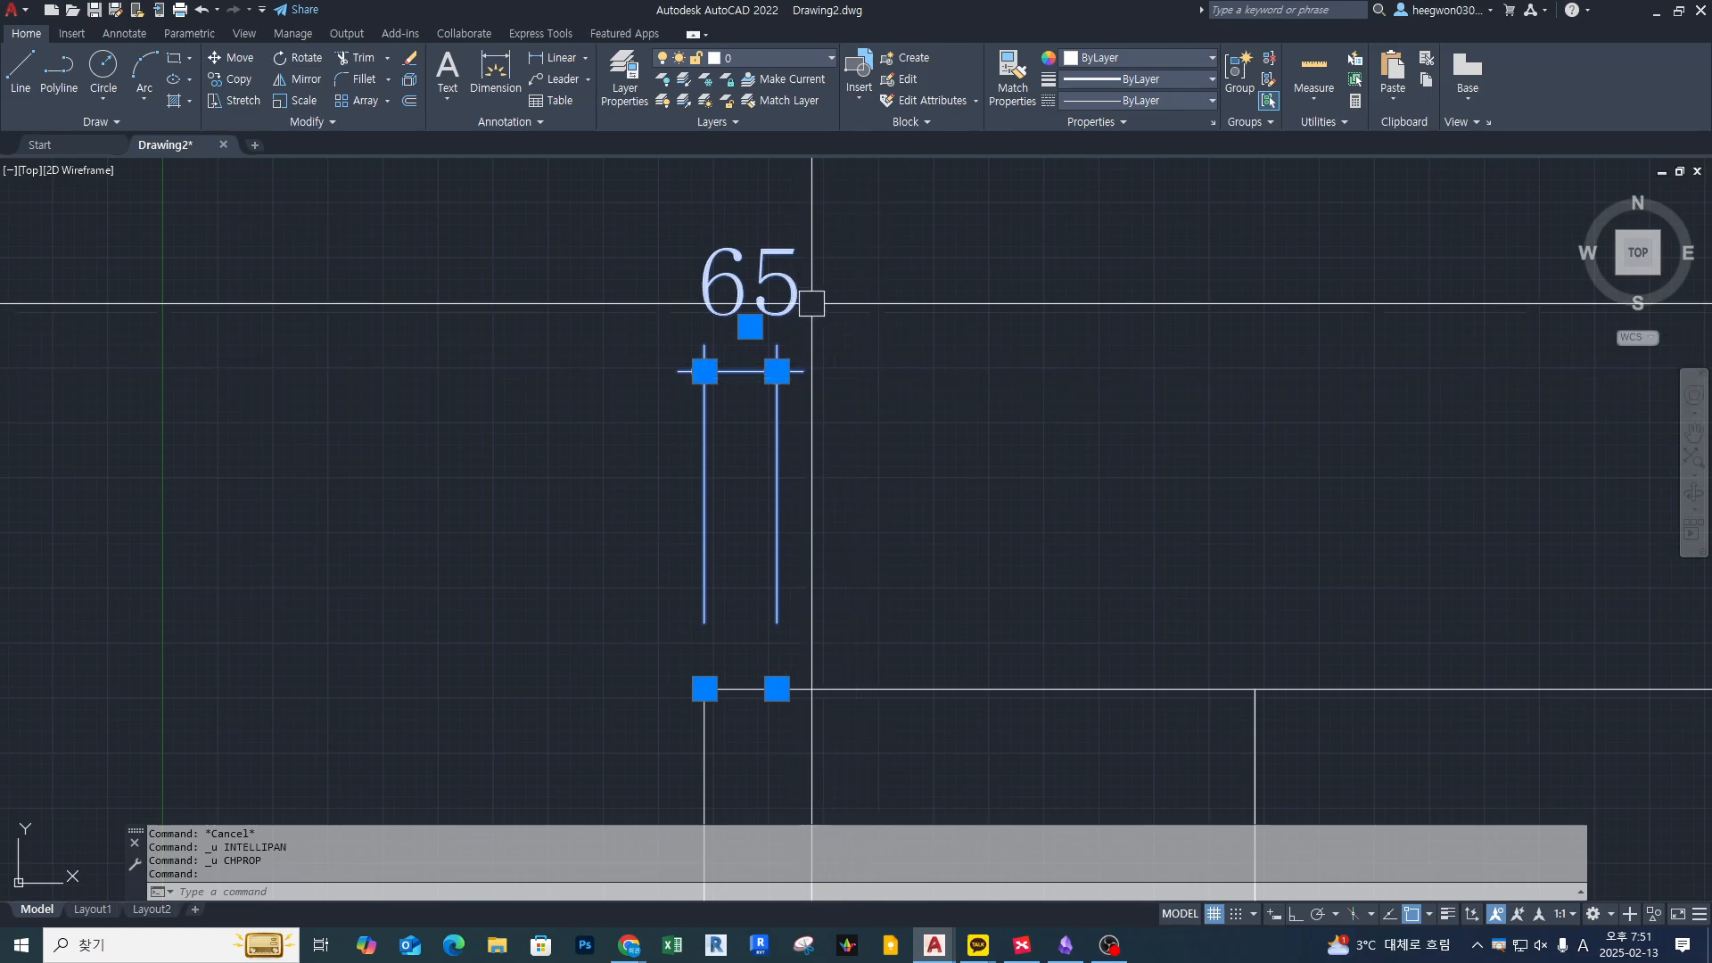
key(Escape)
Delete the narrow dimension's overridden text to restore its measured value, and finish text editing
double_click(782, 284)
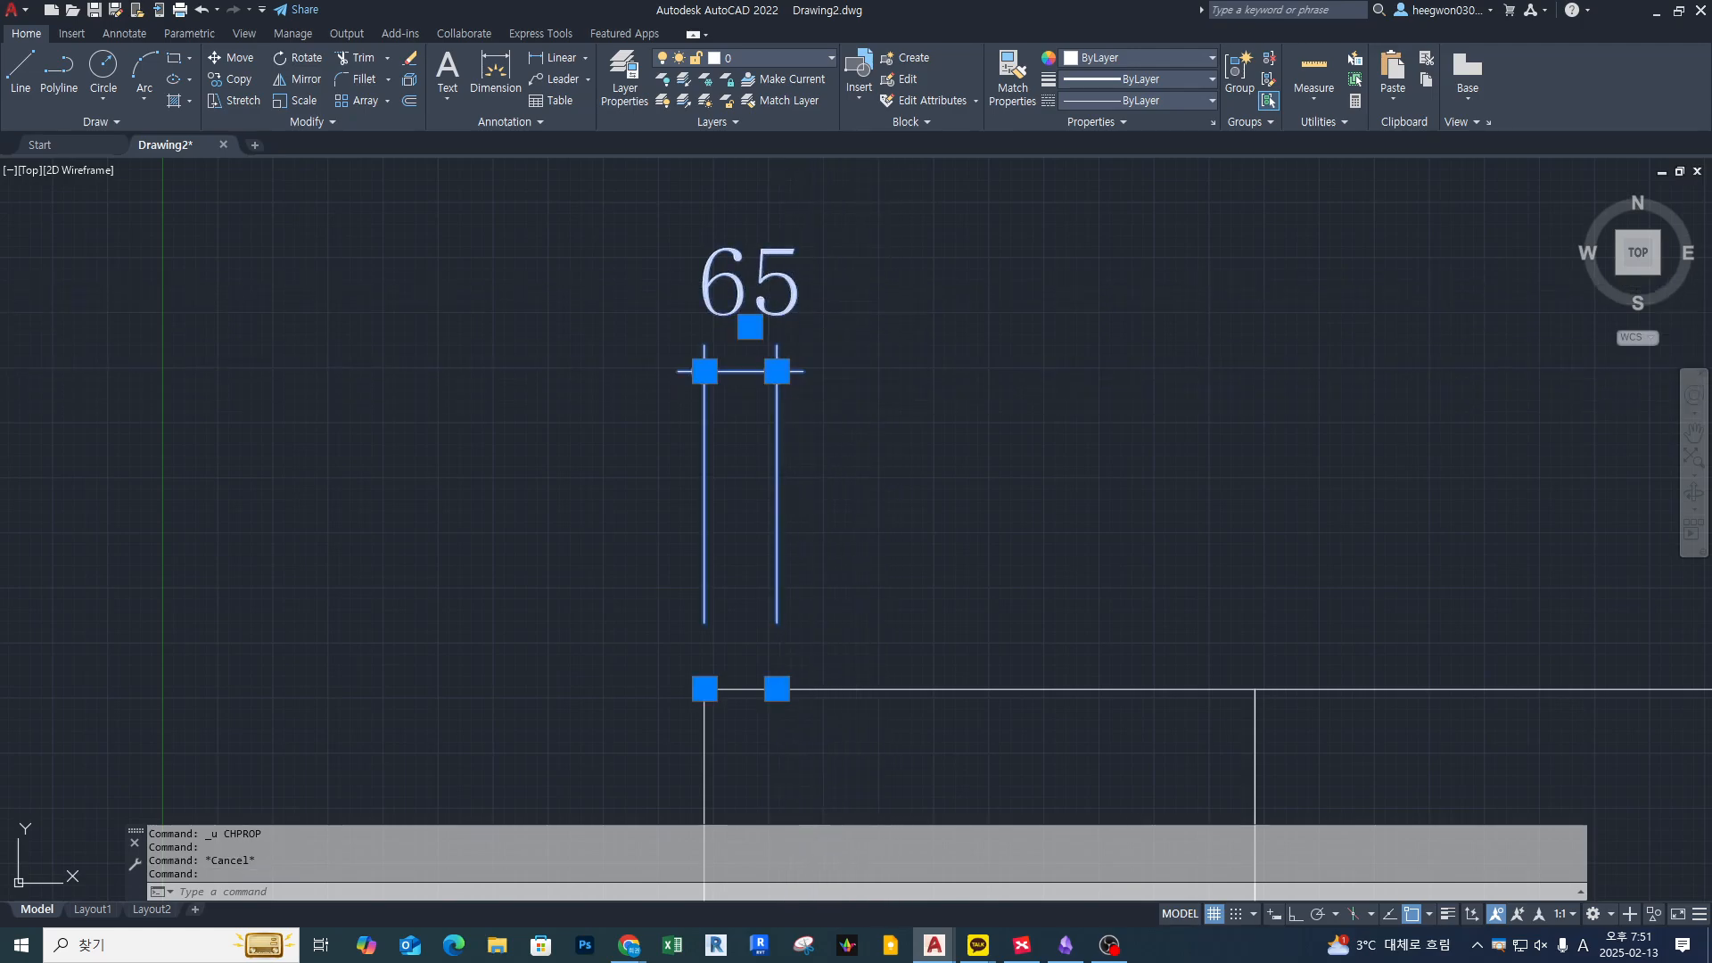
double_click(760, 290)
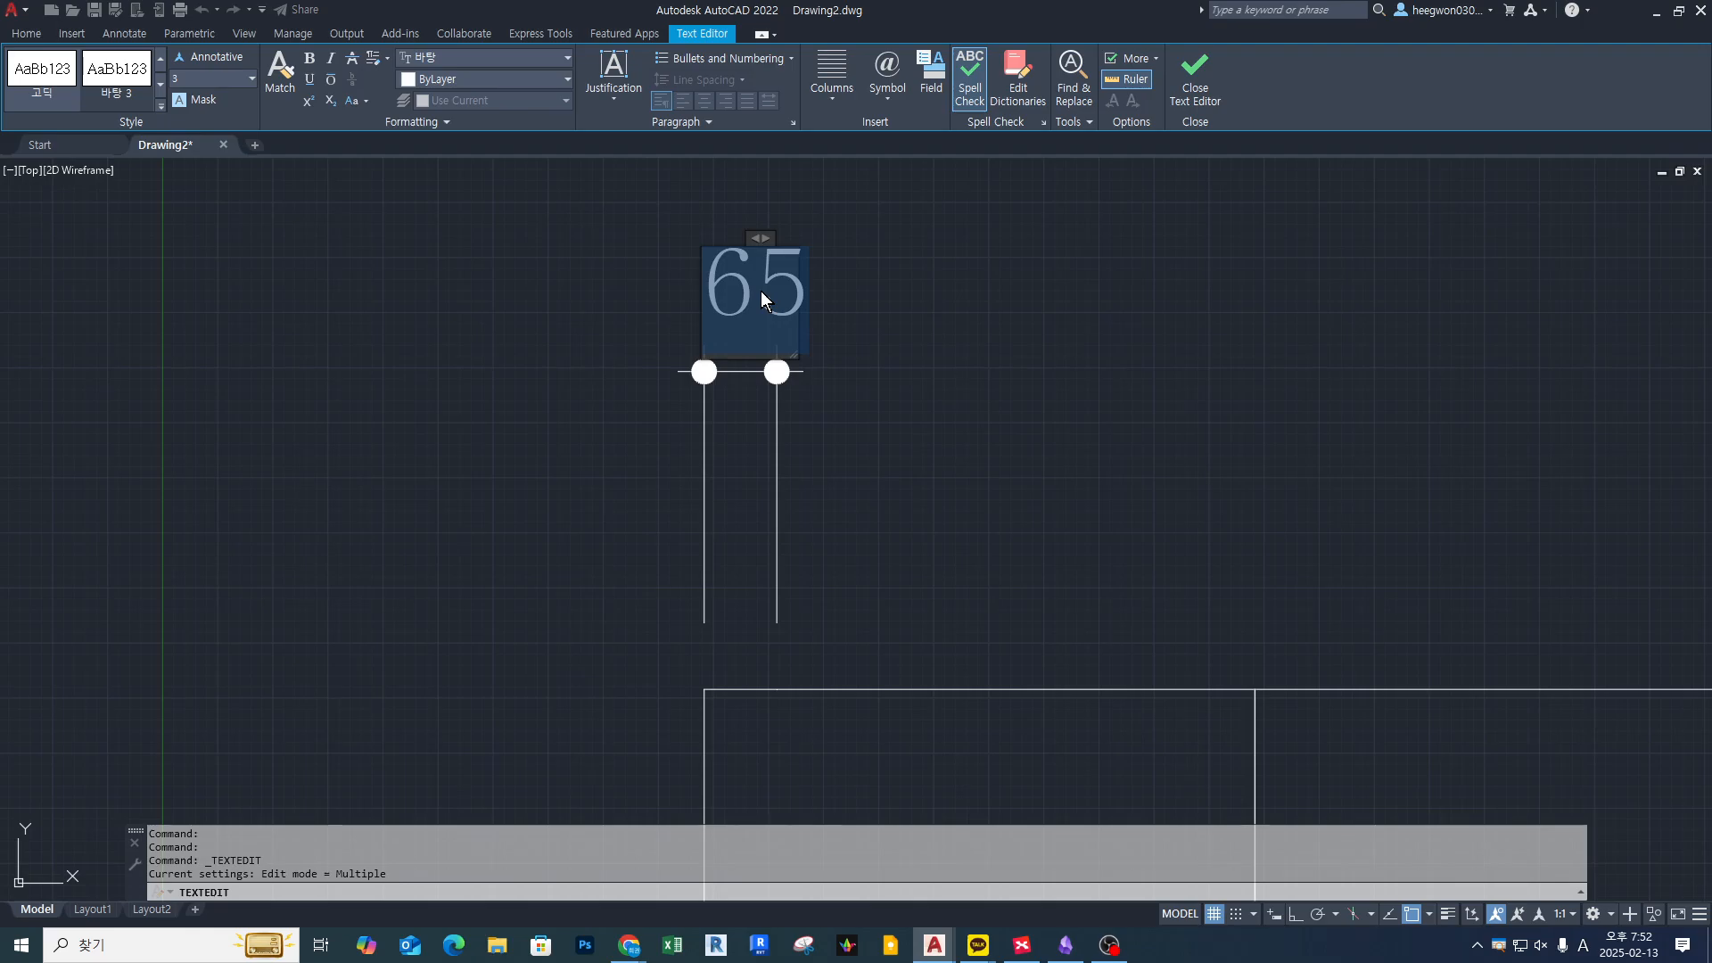
key(BackSpace)
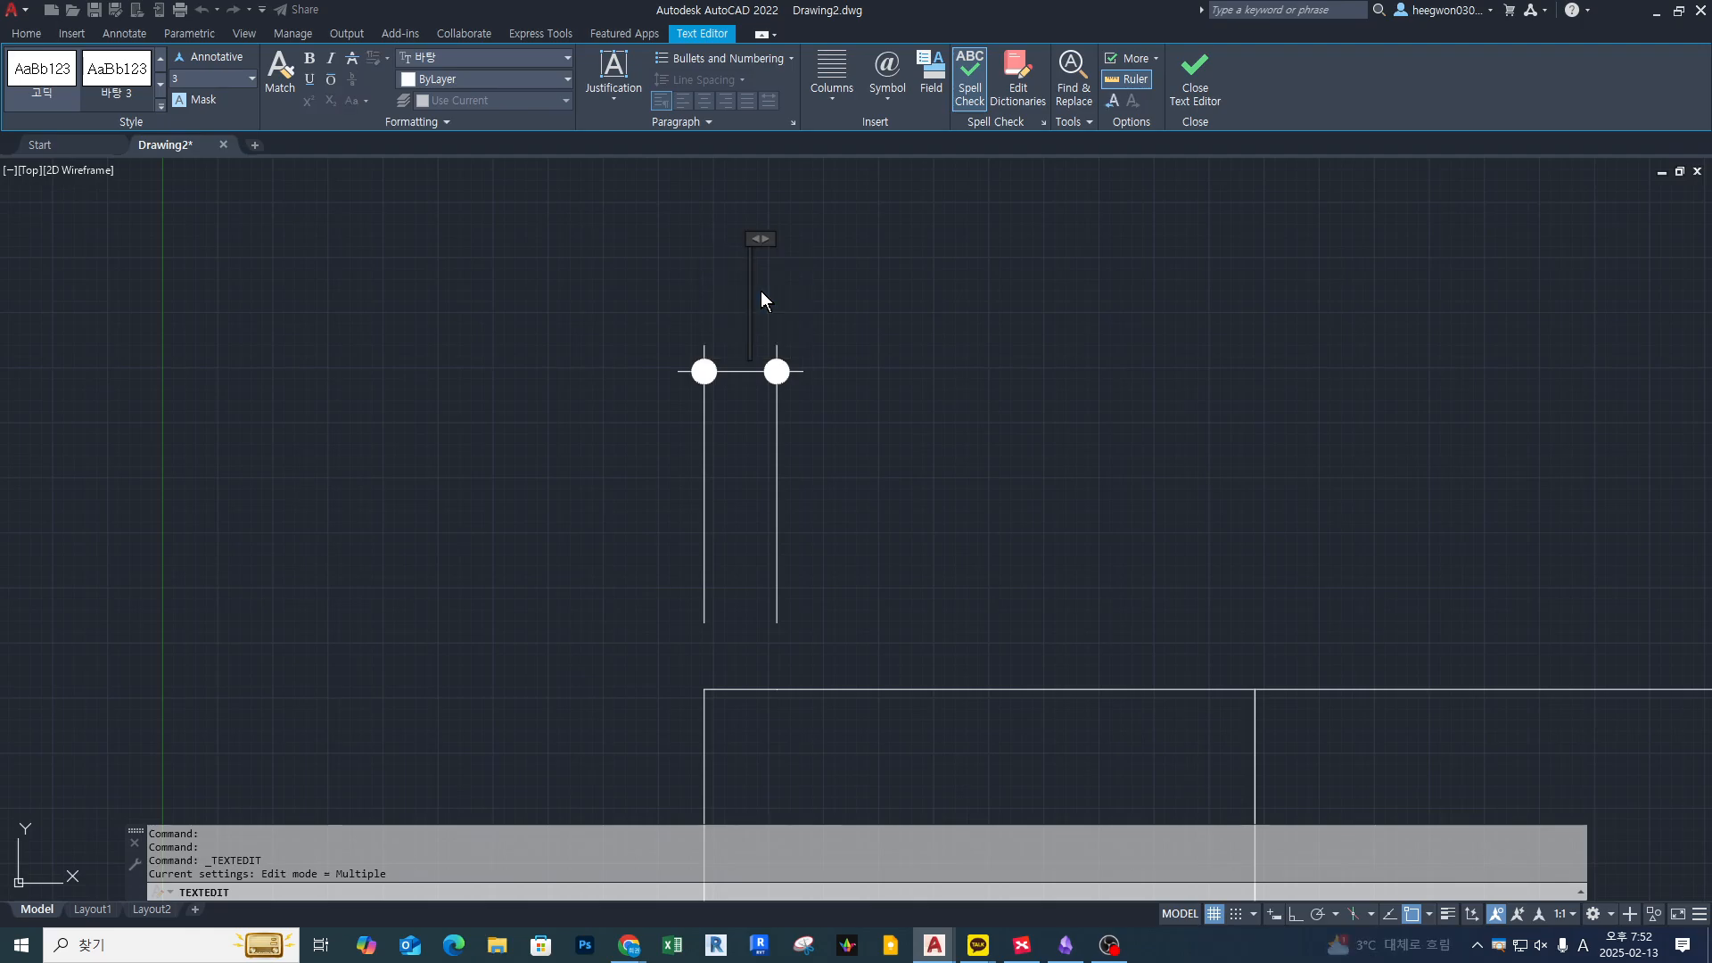
click(1100, 495)
key(Return)
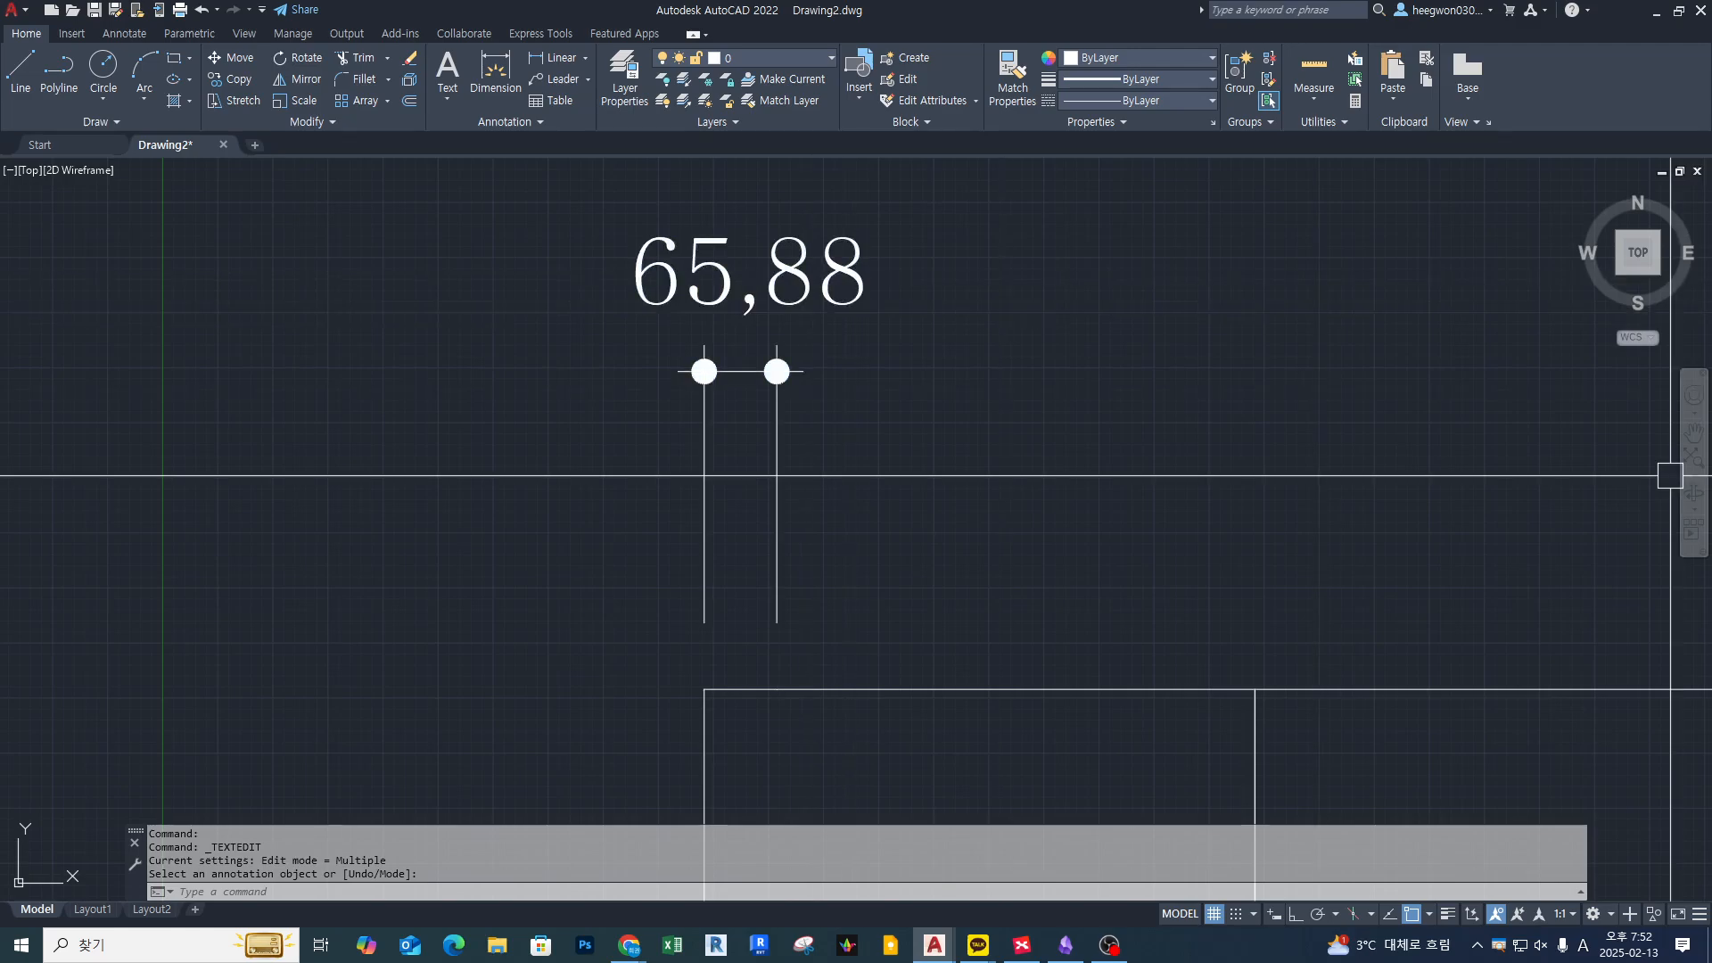
Edit the narrow dimension's text and insert a plus/minus symbol before the measured value with the code %%p
click(801, 258)
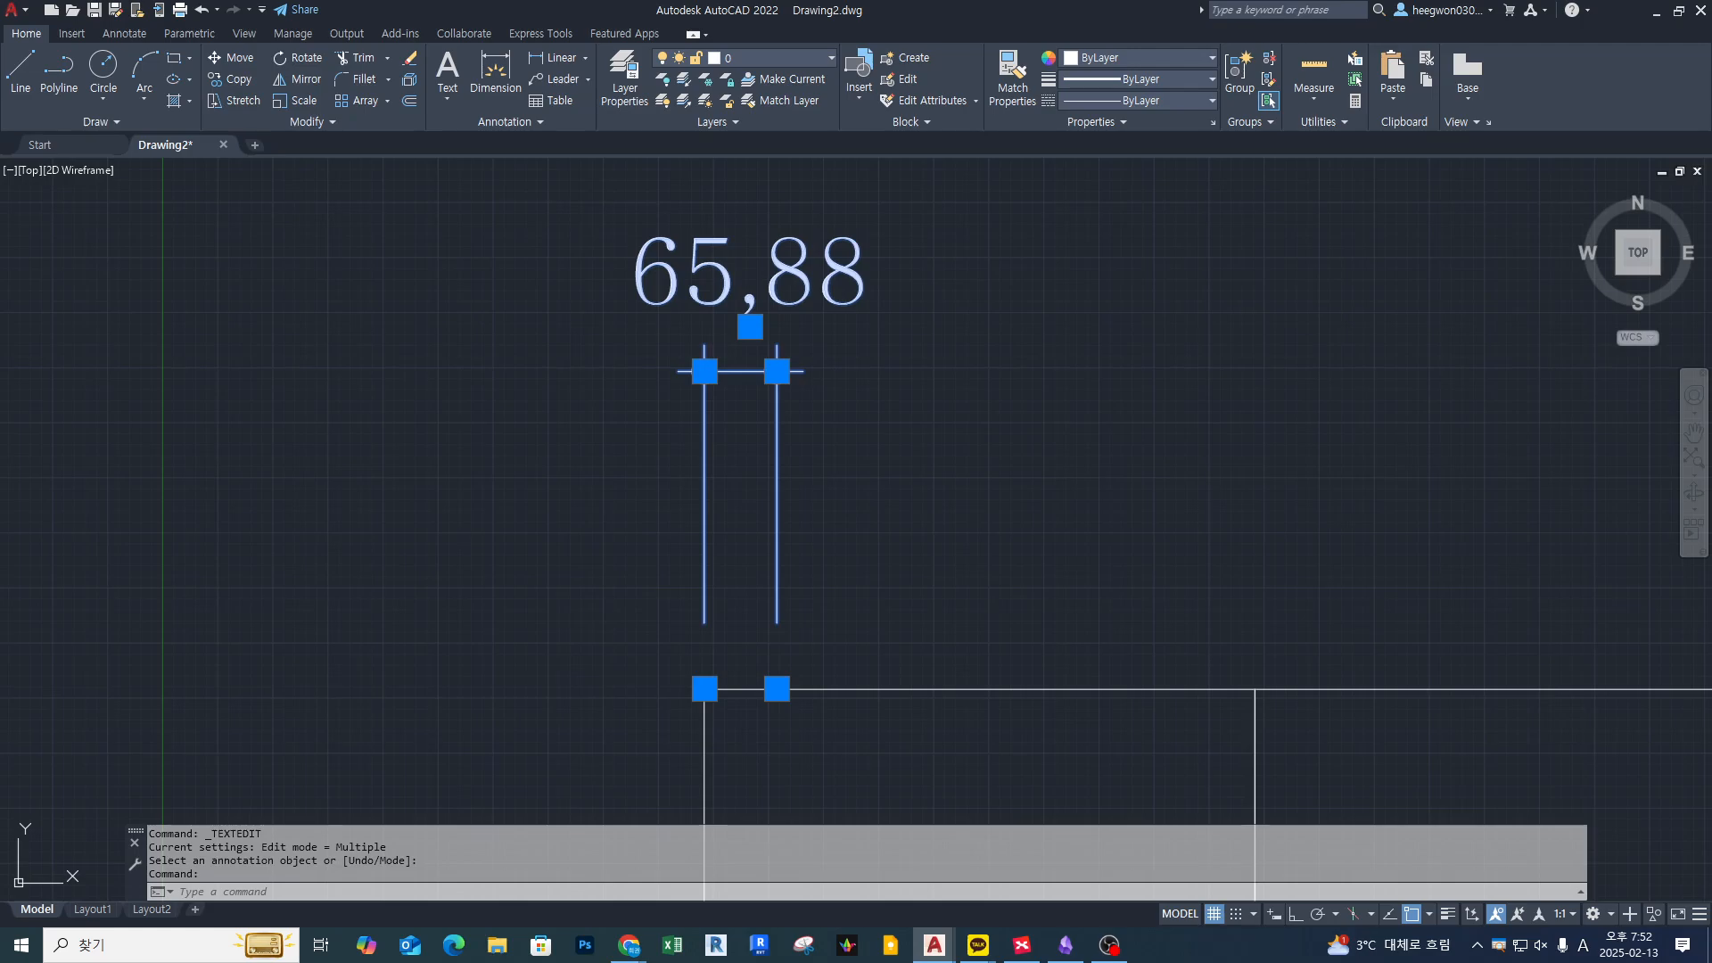
double_click(778, 292)
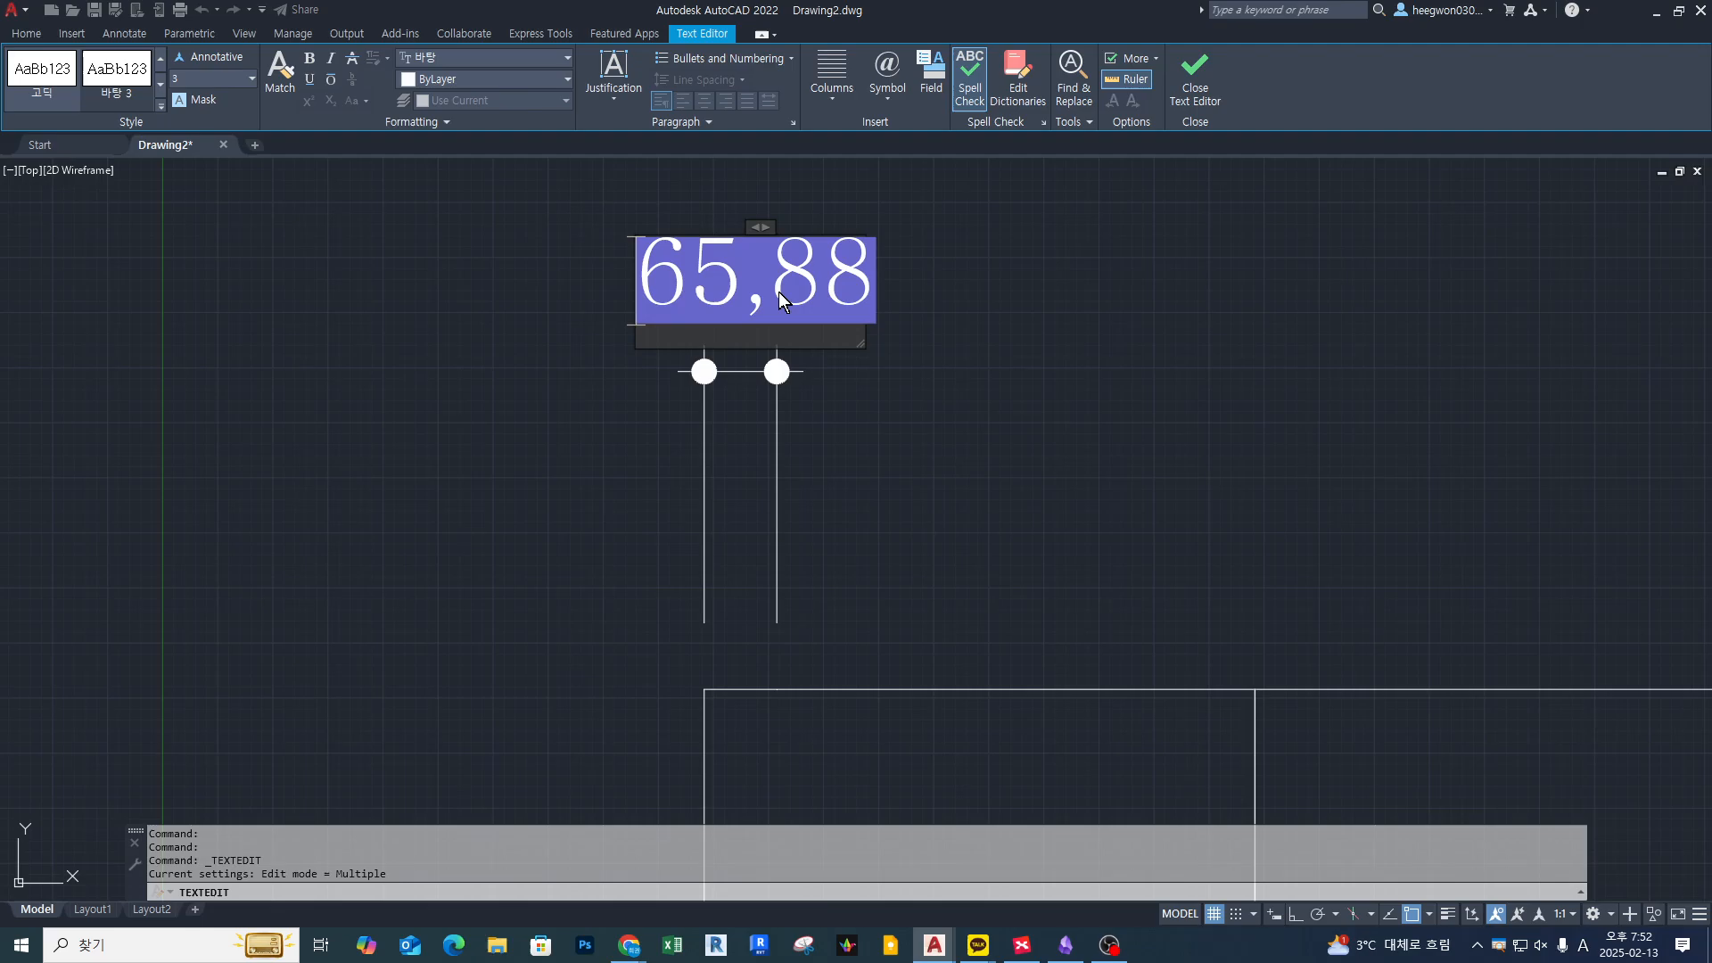
key(Hangul)
text(%)
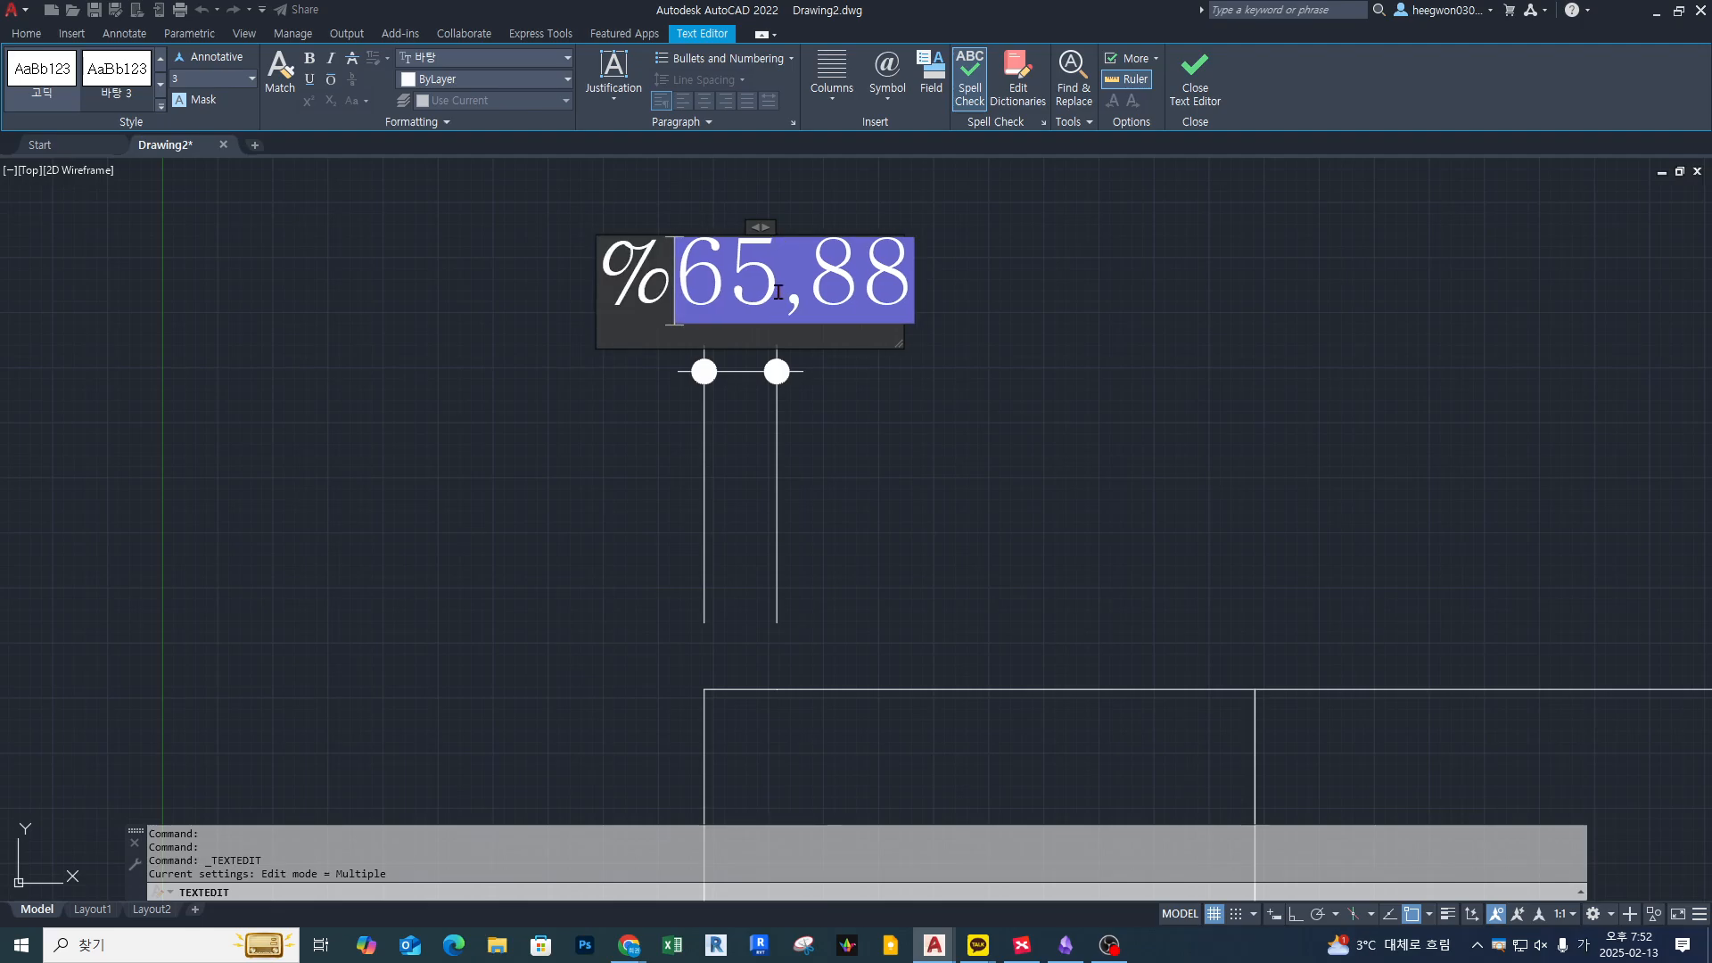
text(%)
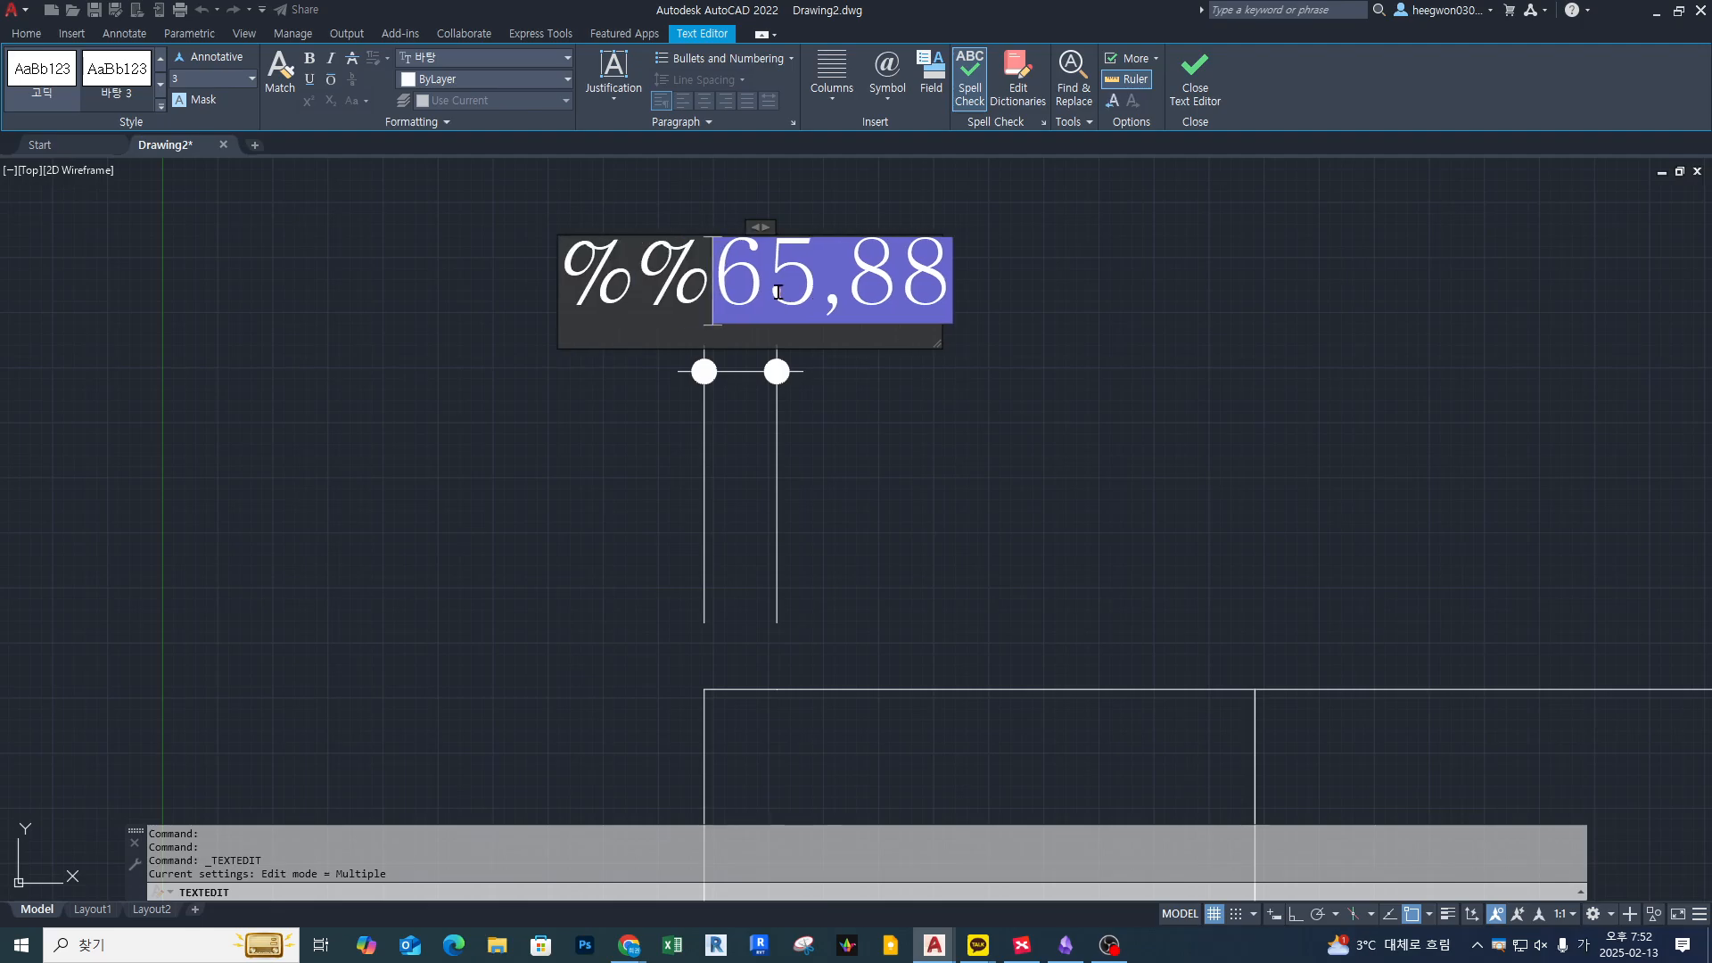
text(ㅋ)
key(BackSpace)
key(Hangul)
text(p)
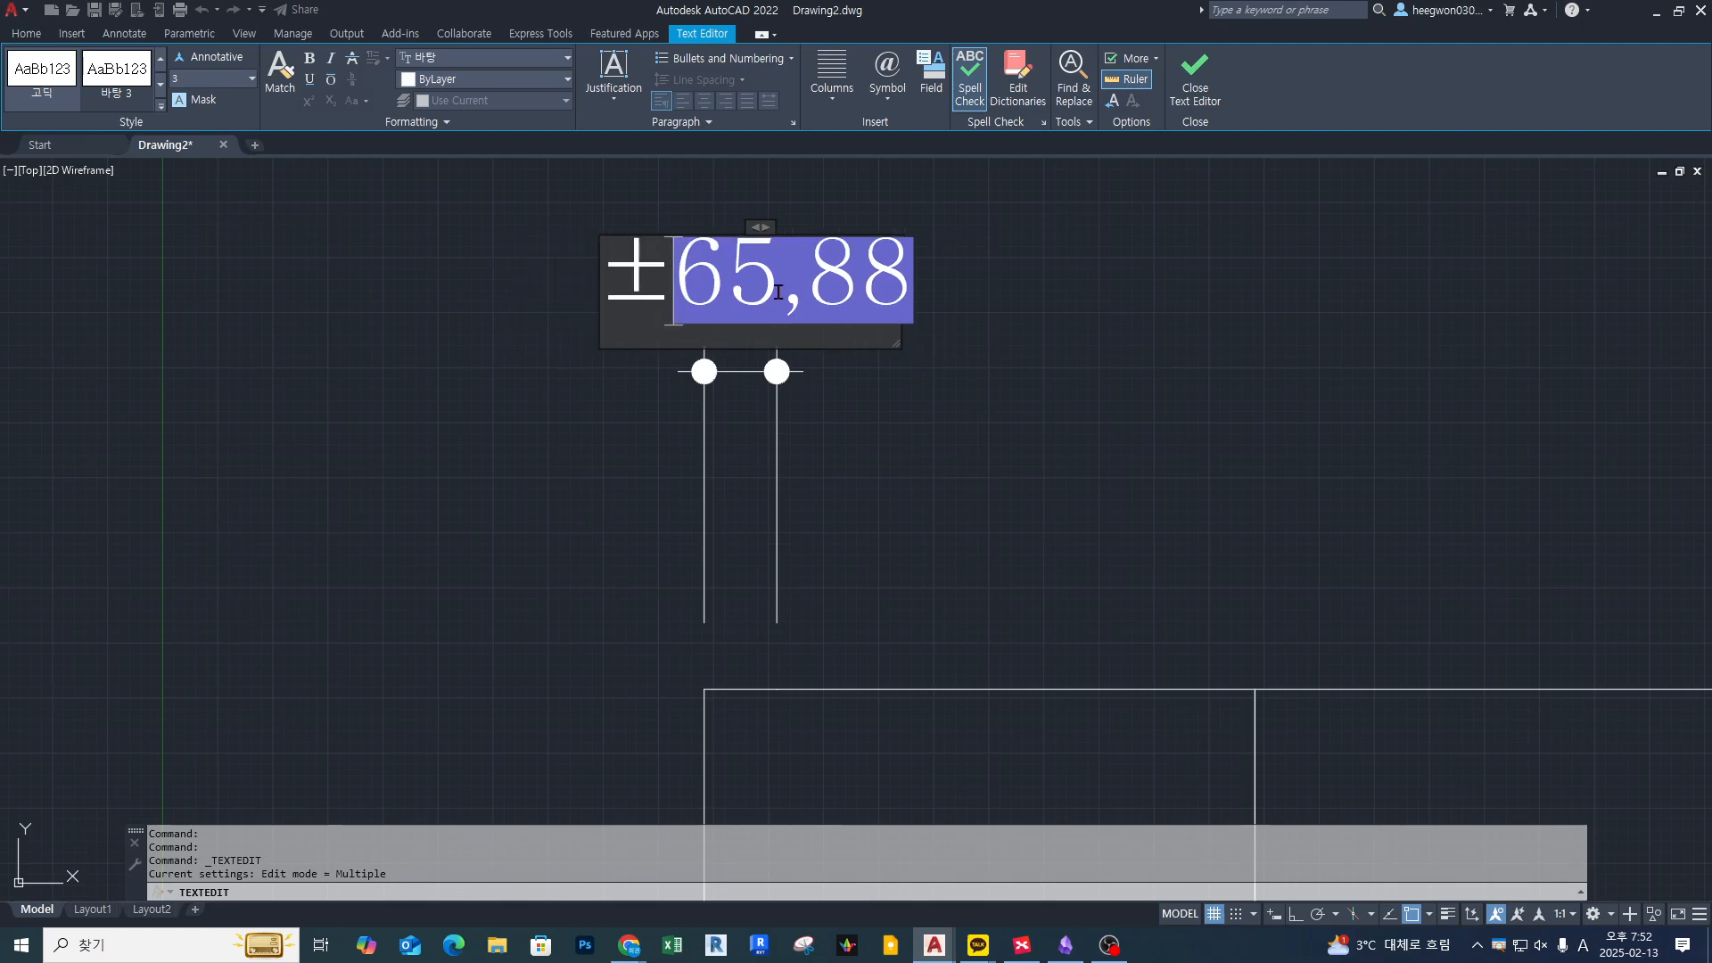
Add a comma, a space and the degree symbol, code %%d, before the measured value in the dimension text
text(,)
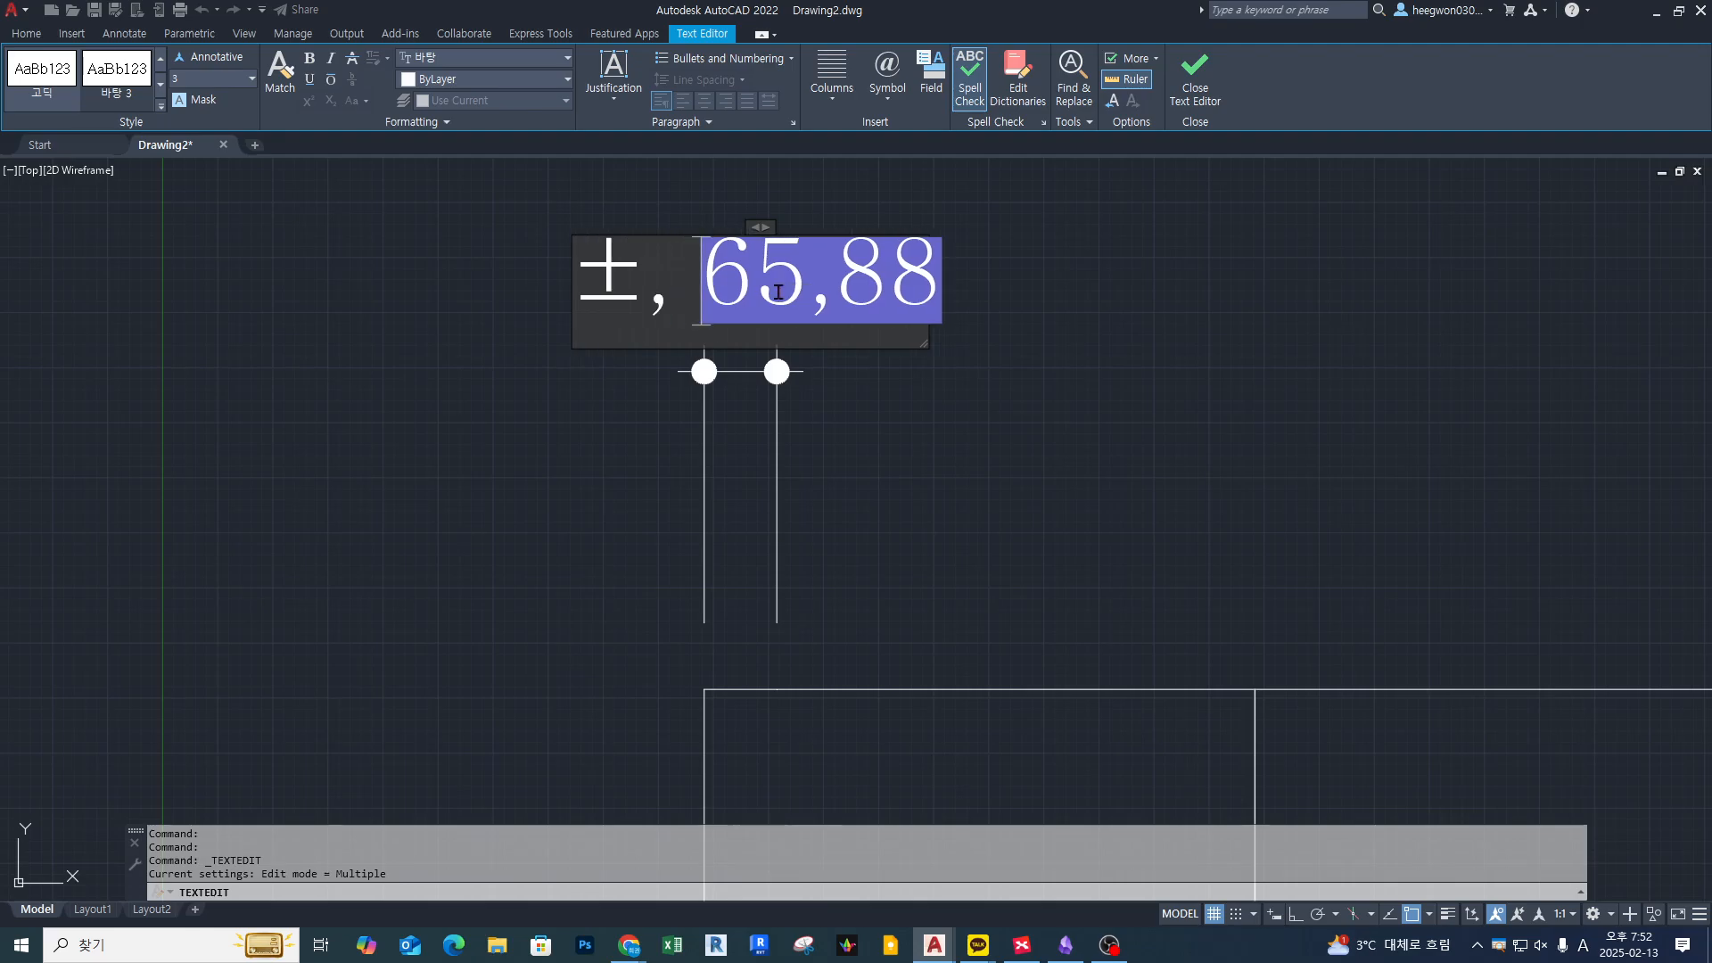
text( %%)
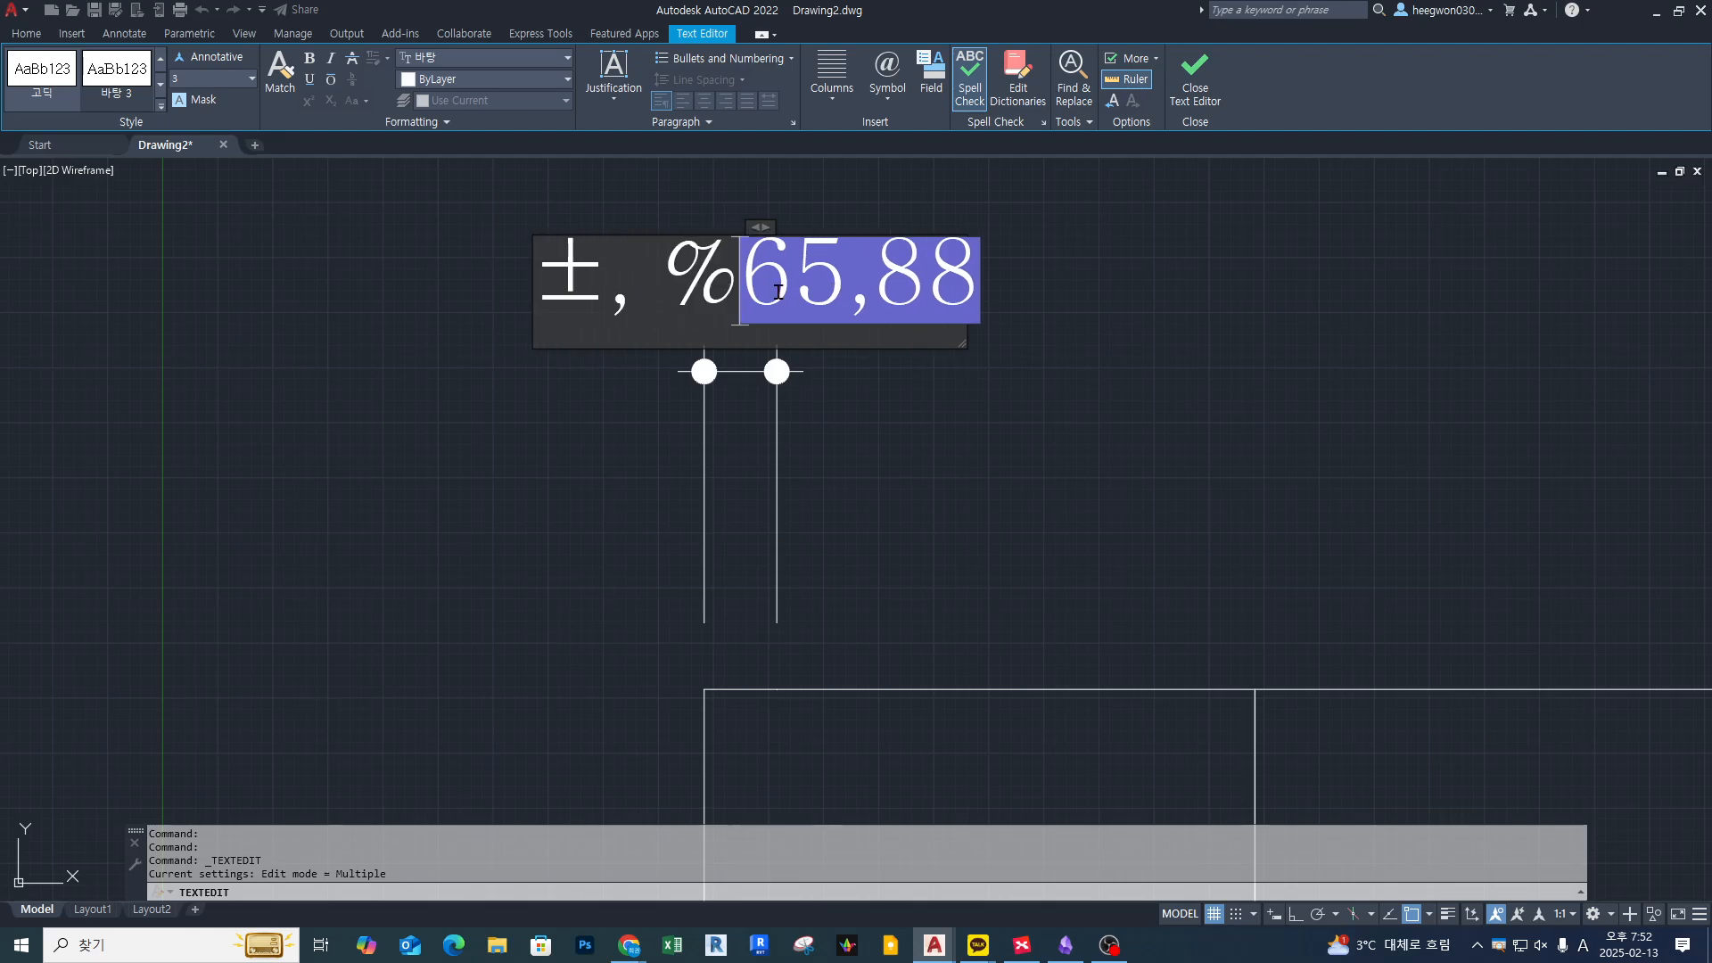
key(Hangul)
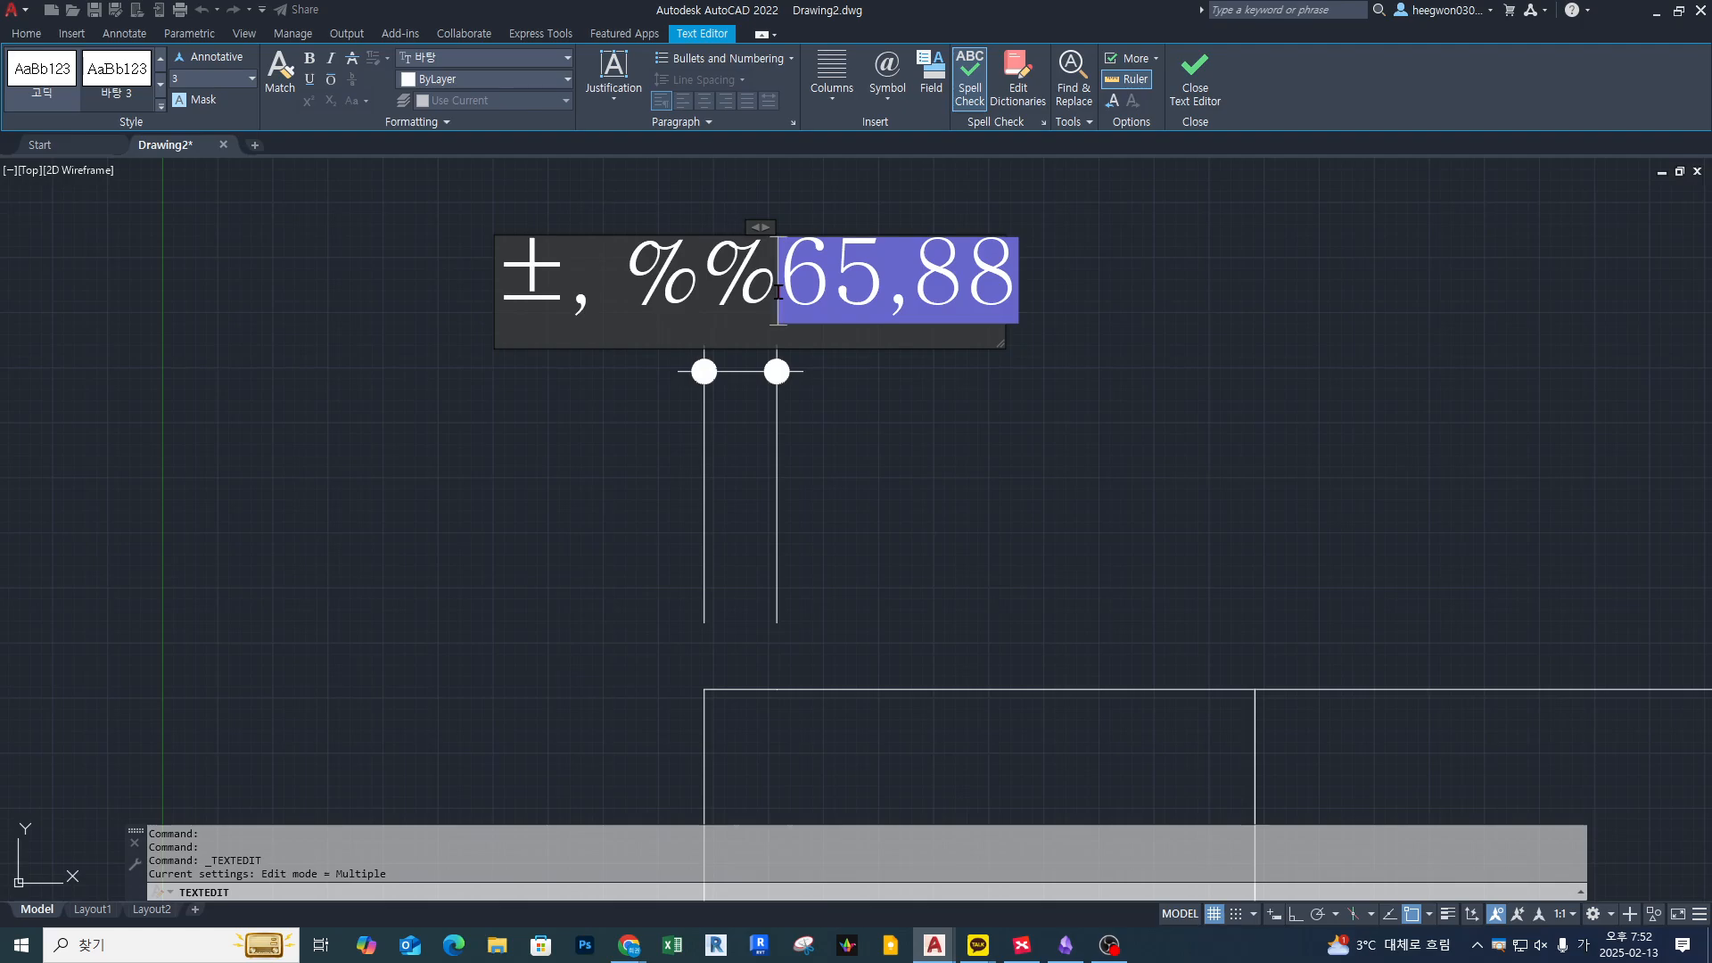
text(ㅇ)
key(BackSpace)
key(Hangul)
text(d)
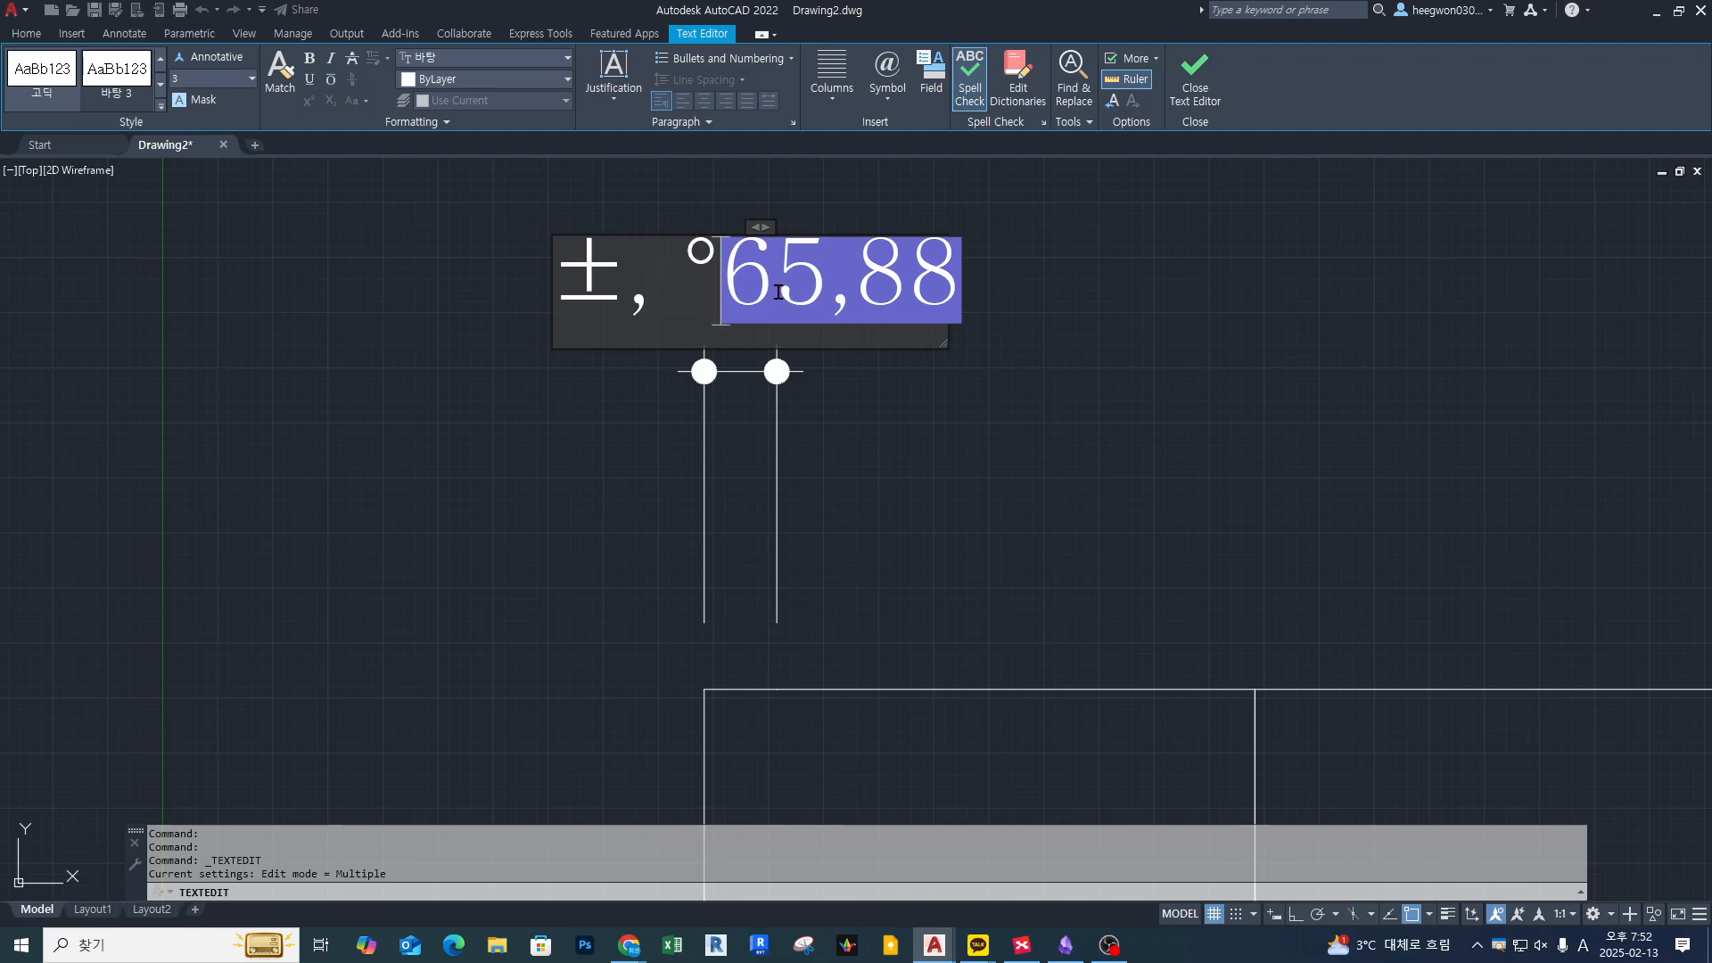
Add a comma, a space and the diameter symbol code %%c before the measured value in the dimension text
text(, )
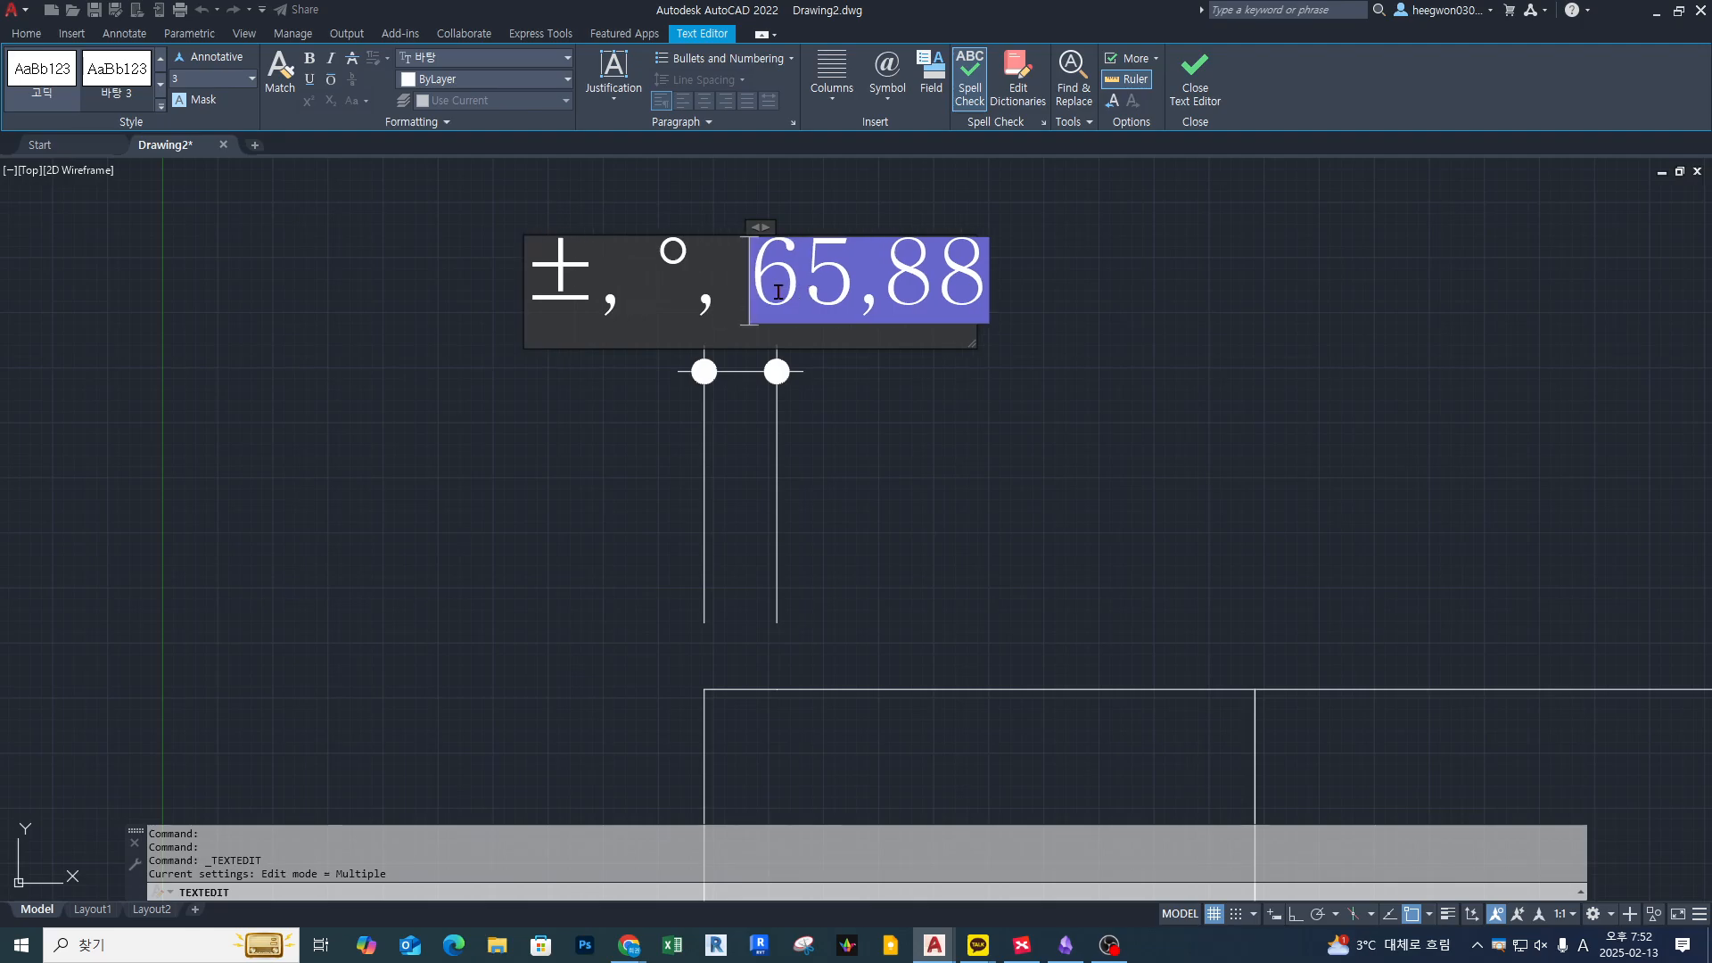
text(%%)
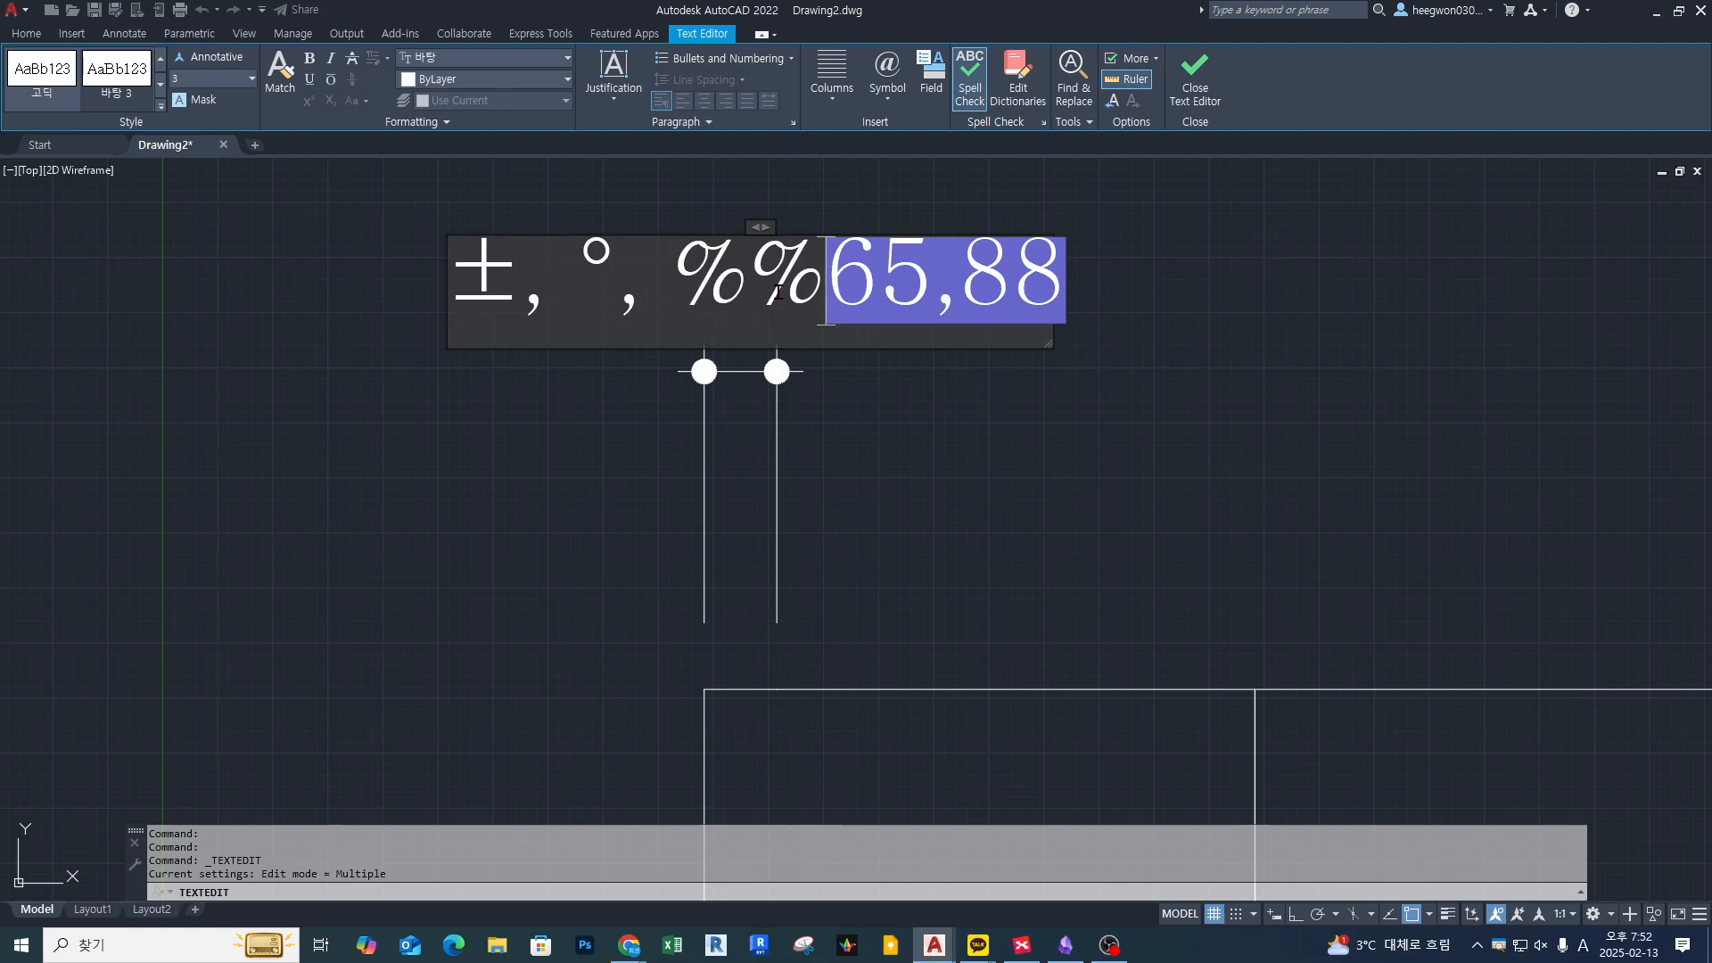
text(c)
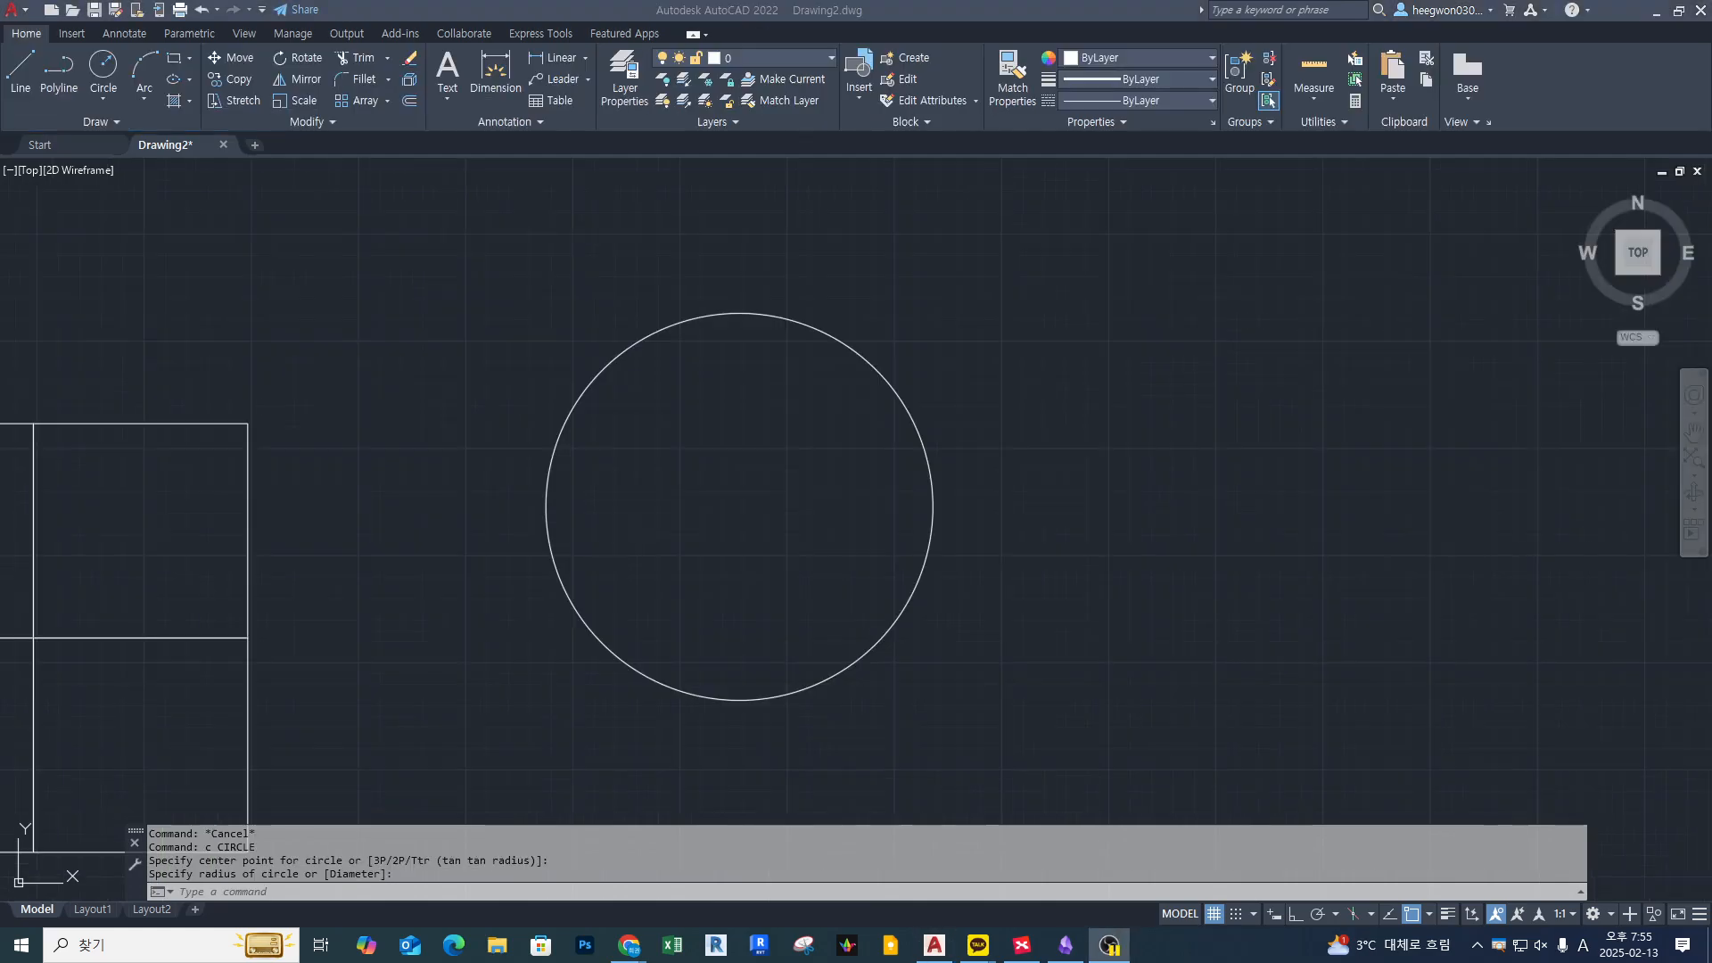
Dimension the circle's diameter and place the text outside the circle, beyond its upper-right edge
click(1227, 383)
middle_drag(1146, 434, 1136, 455)
text(dim)
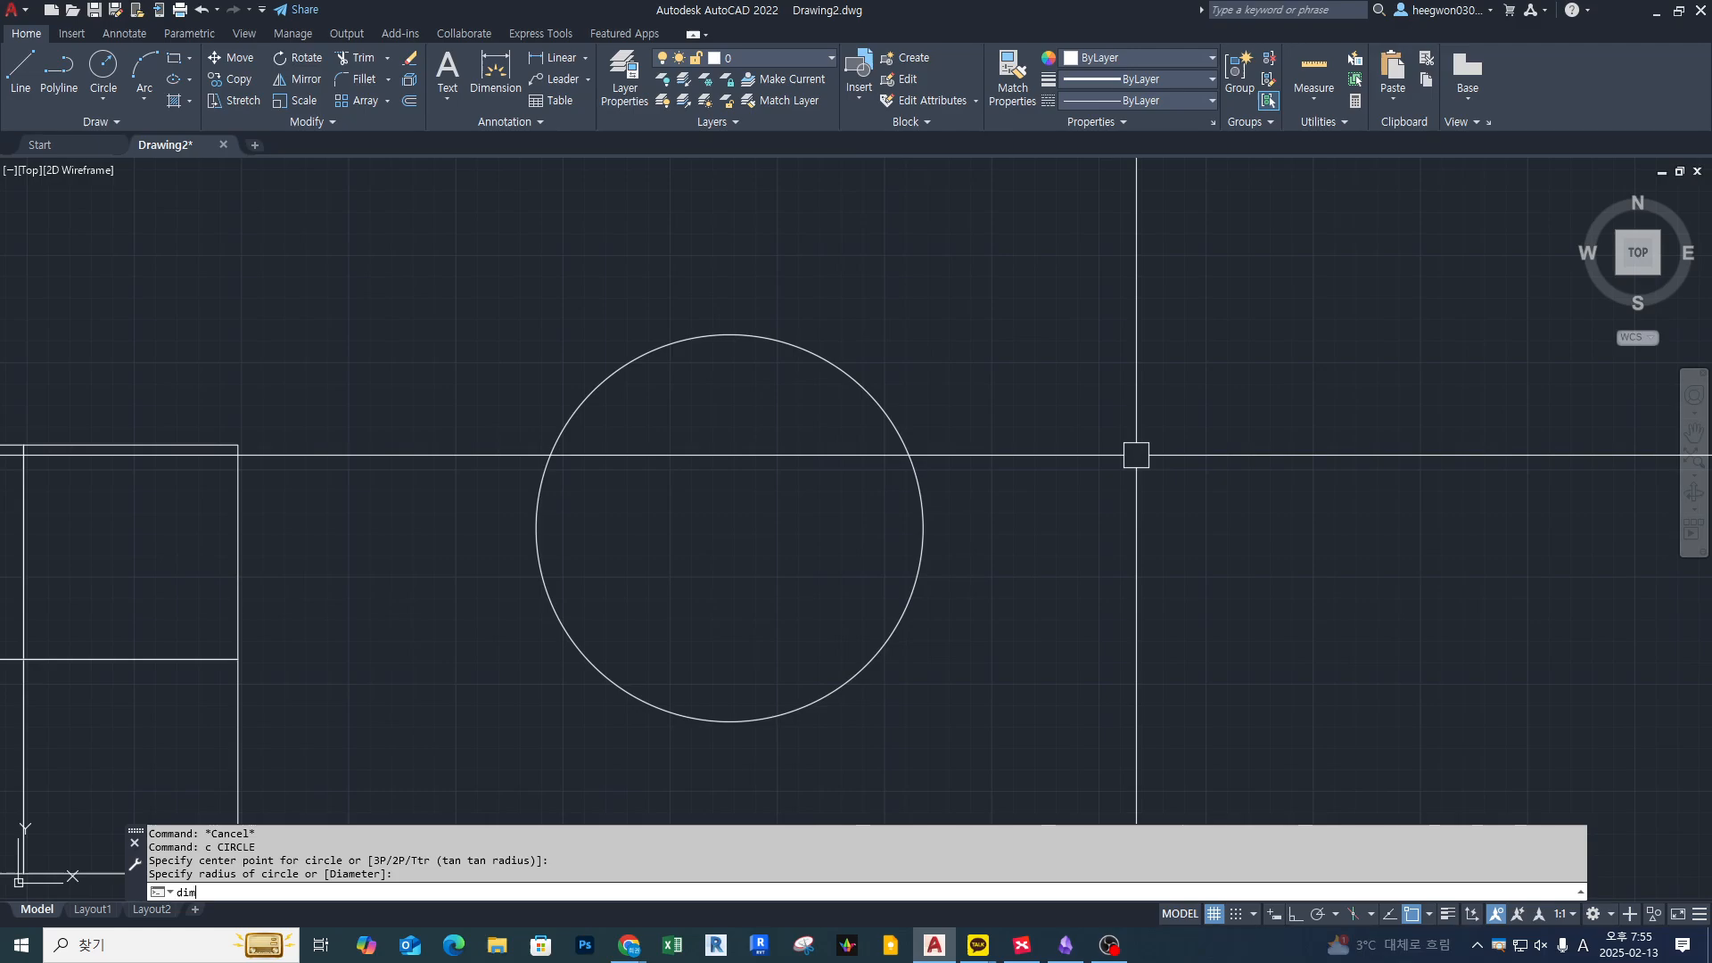
key(Return)
click(841, 368)
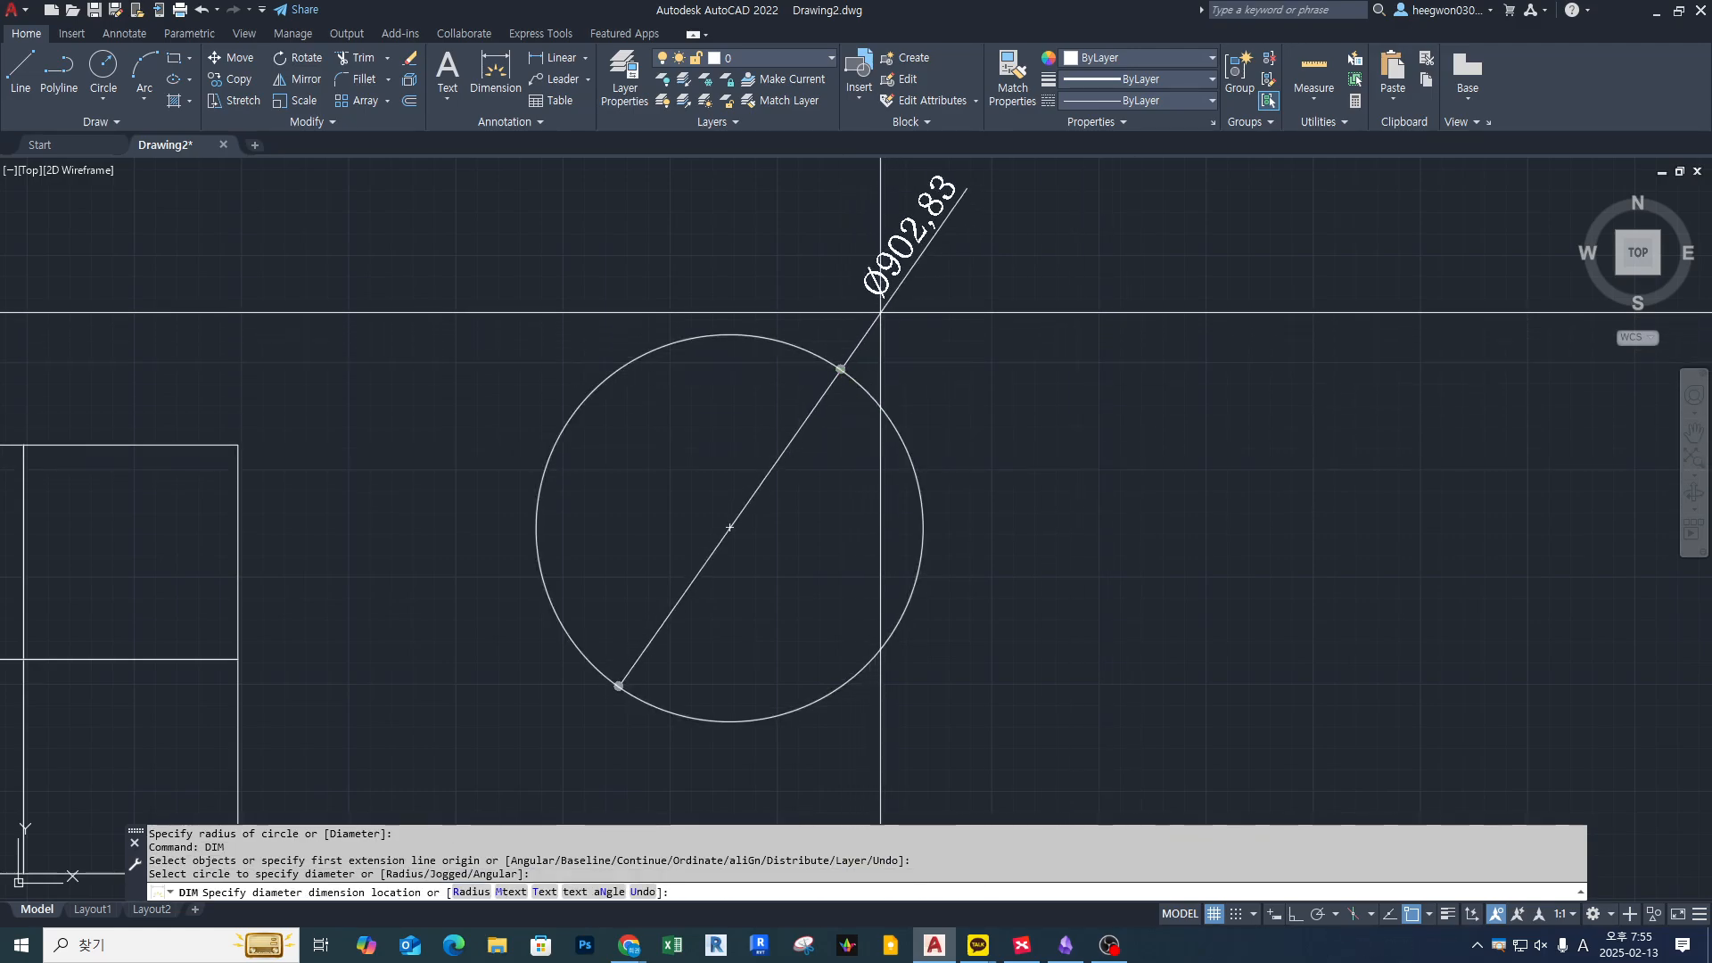
click(918, 256)
middle_drag(1053, 453, 1075, 509)
key(Escape)
key(Escape)
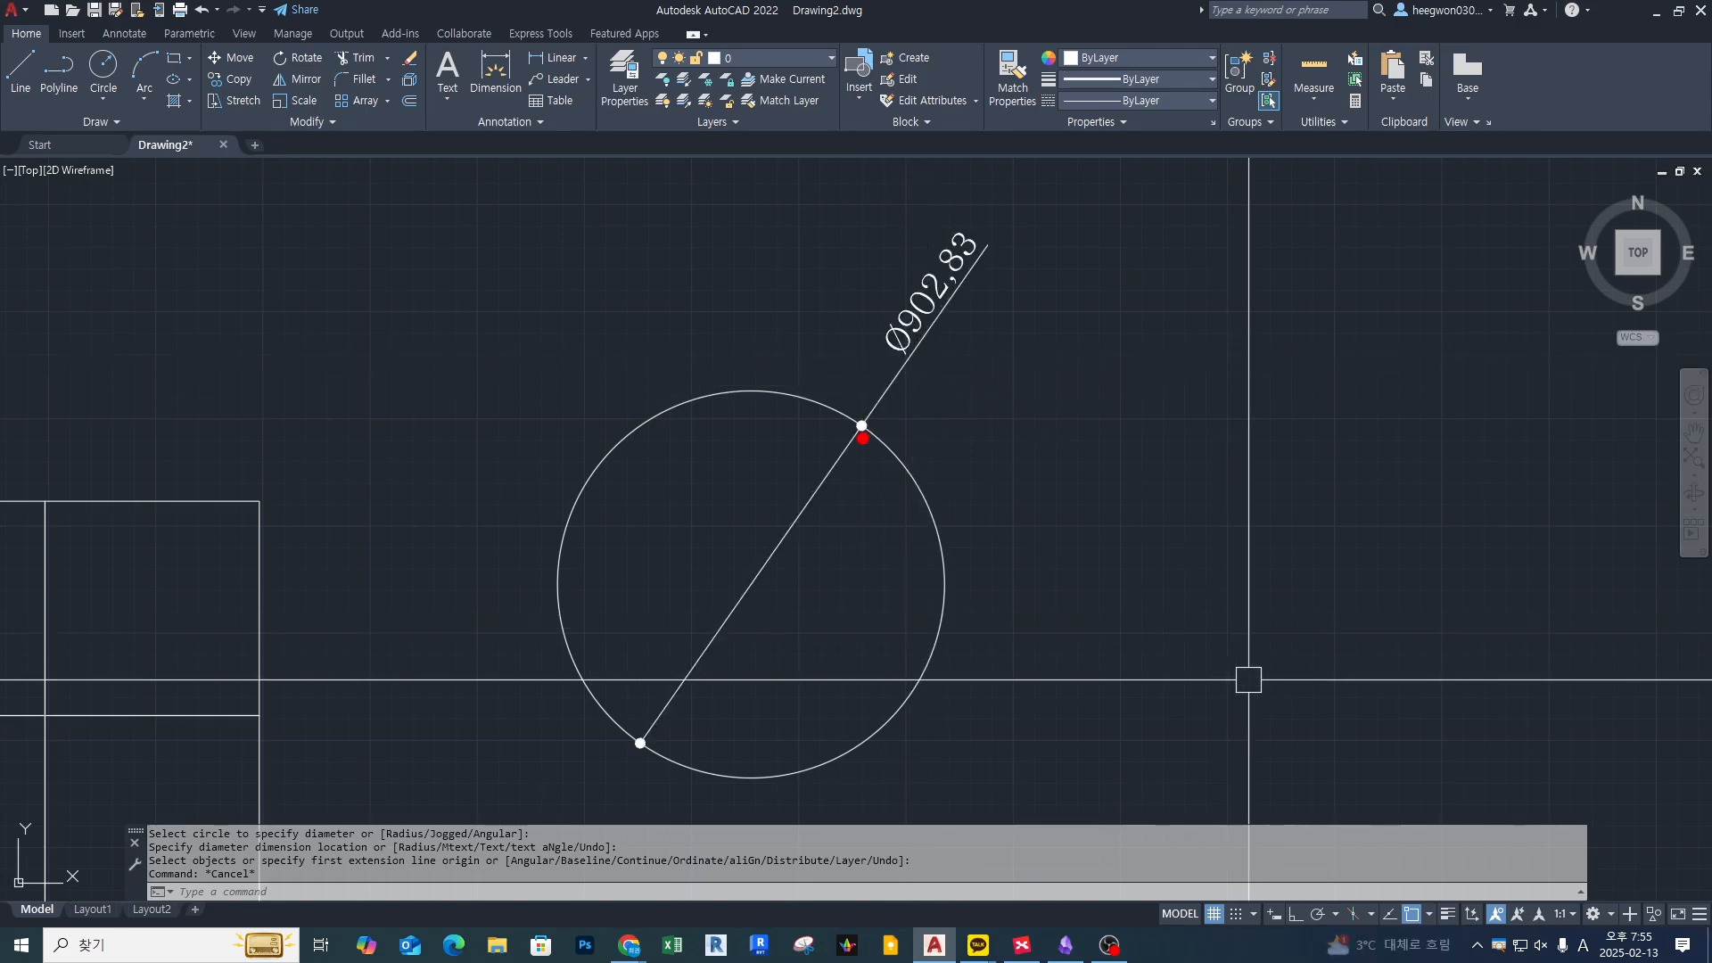
shift+drag(868, 426, 993, 239)
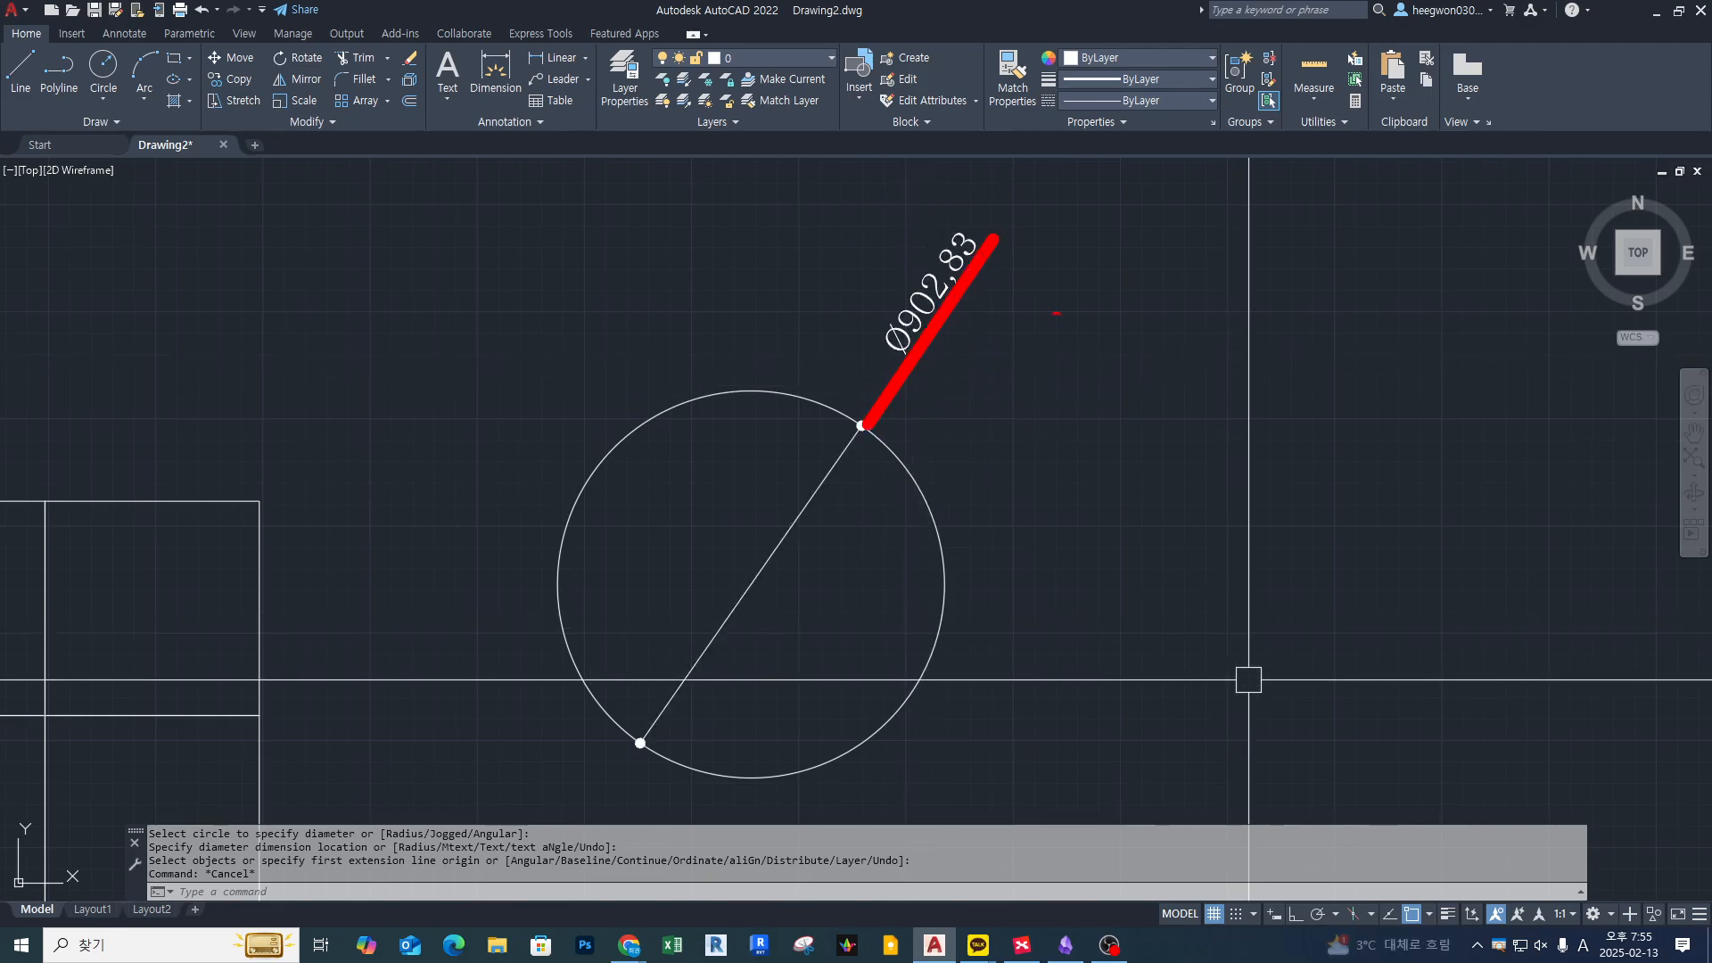
key(Escape)
key(ctrl+2)
mouse_move(865, 429)
mouse_down()
mouse_move(896, 384)
mouse_move(979, 355)
mouse_up()
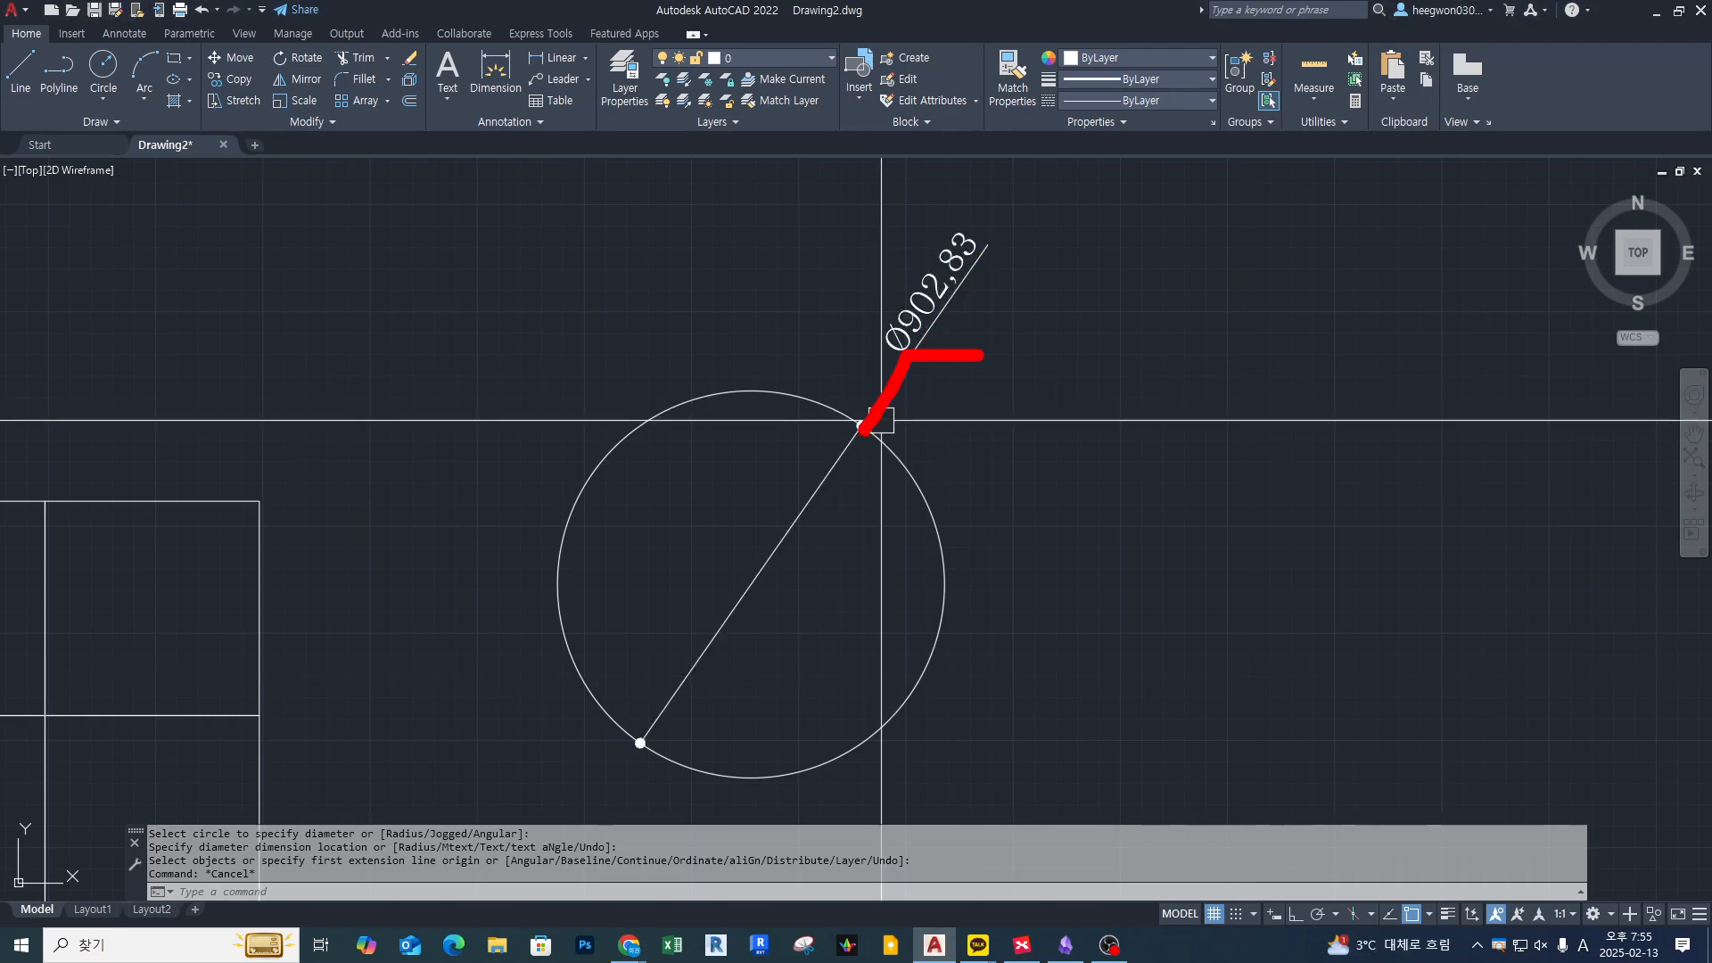
mouse_move(782, 629)
mouse_down()
mouse_move(704, 571)
mouse_move(801, 613)
mouse_up()
mouse_move(746, 466)
mouse_down()
mouse_move(701, 512)
mouse_move(745, 505)
mouse_up()
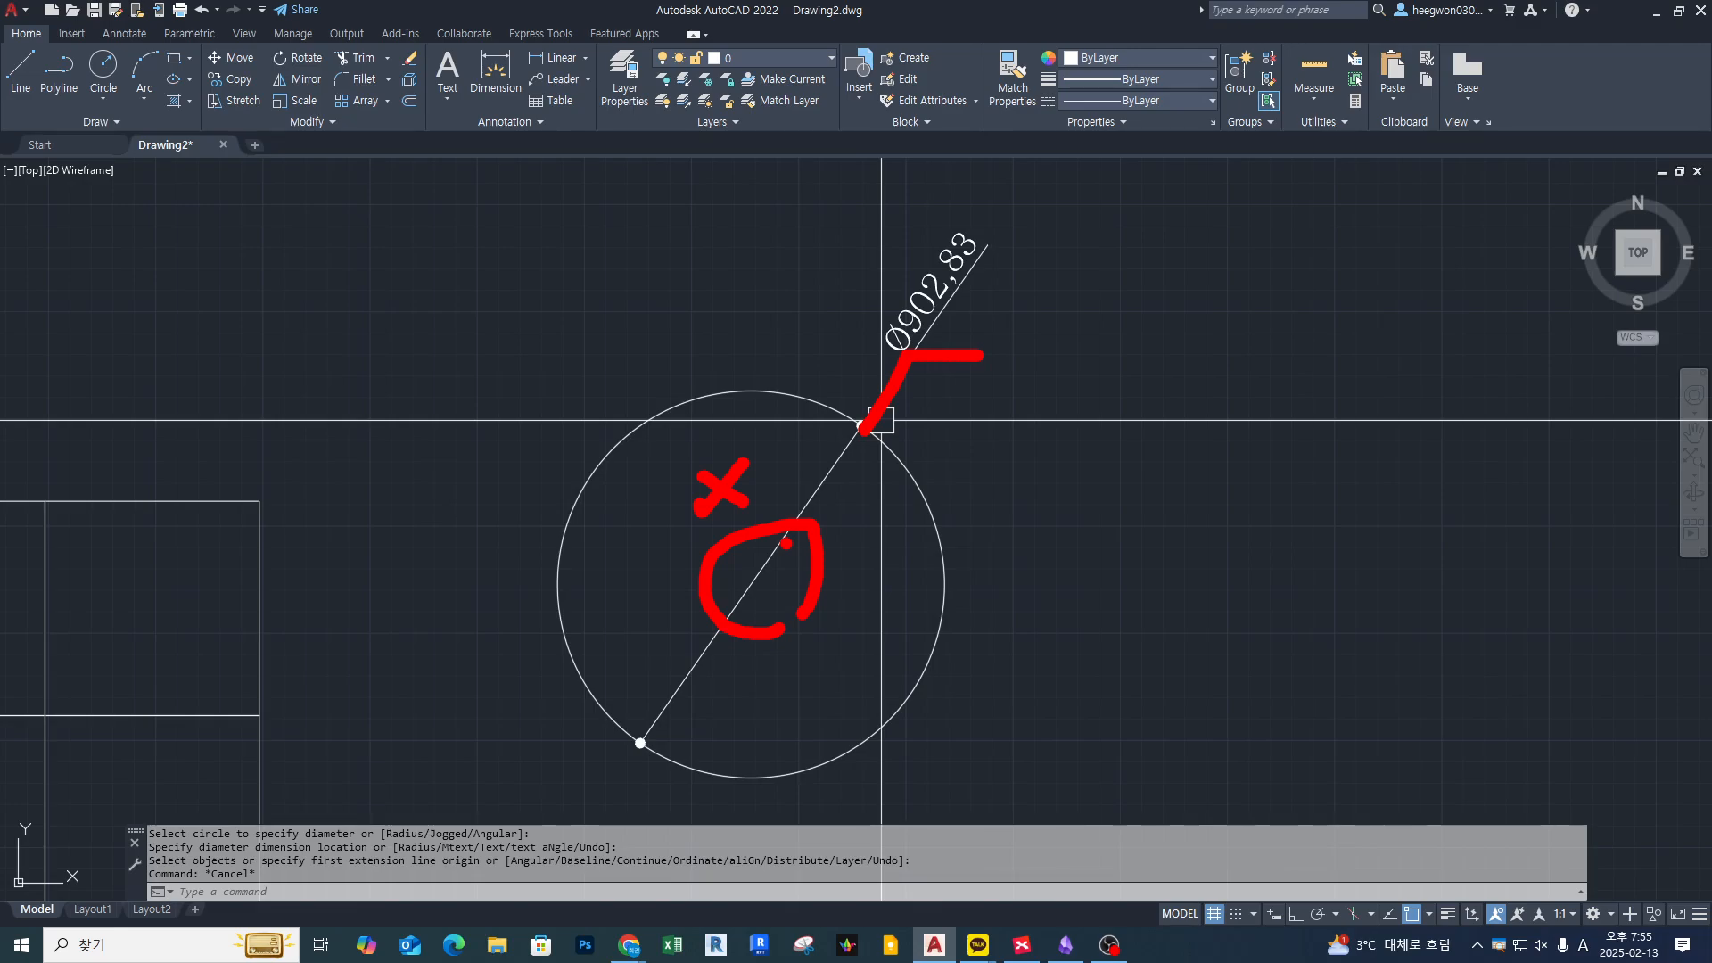
key(Escape)
mouse_move(1171, 597)
middle_down()
mouse_move(1166, 550)
mouse_move(1166, 570)
middle_up()
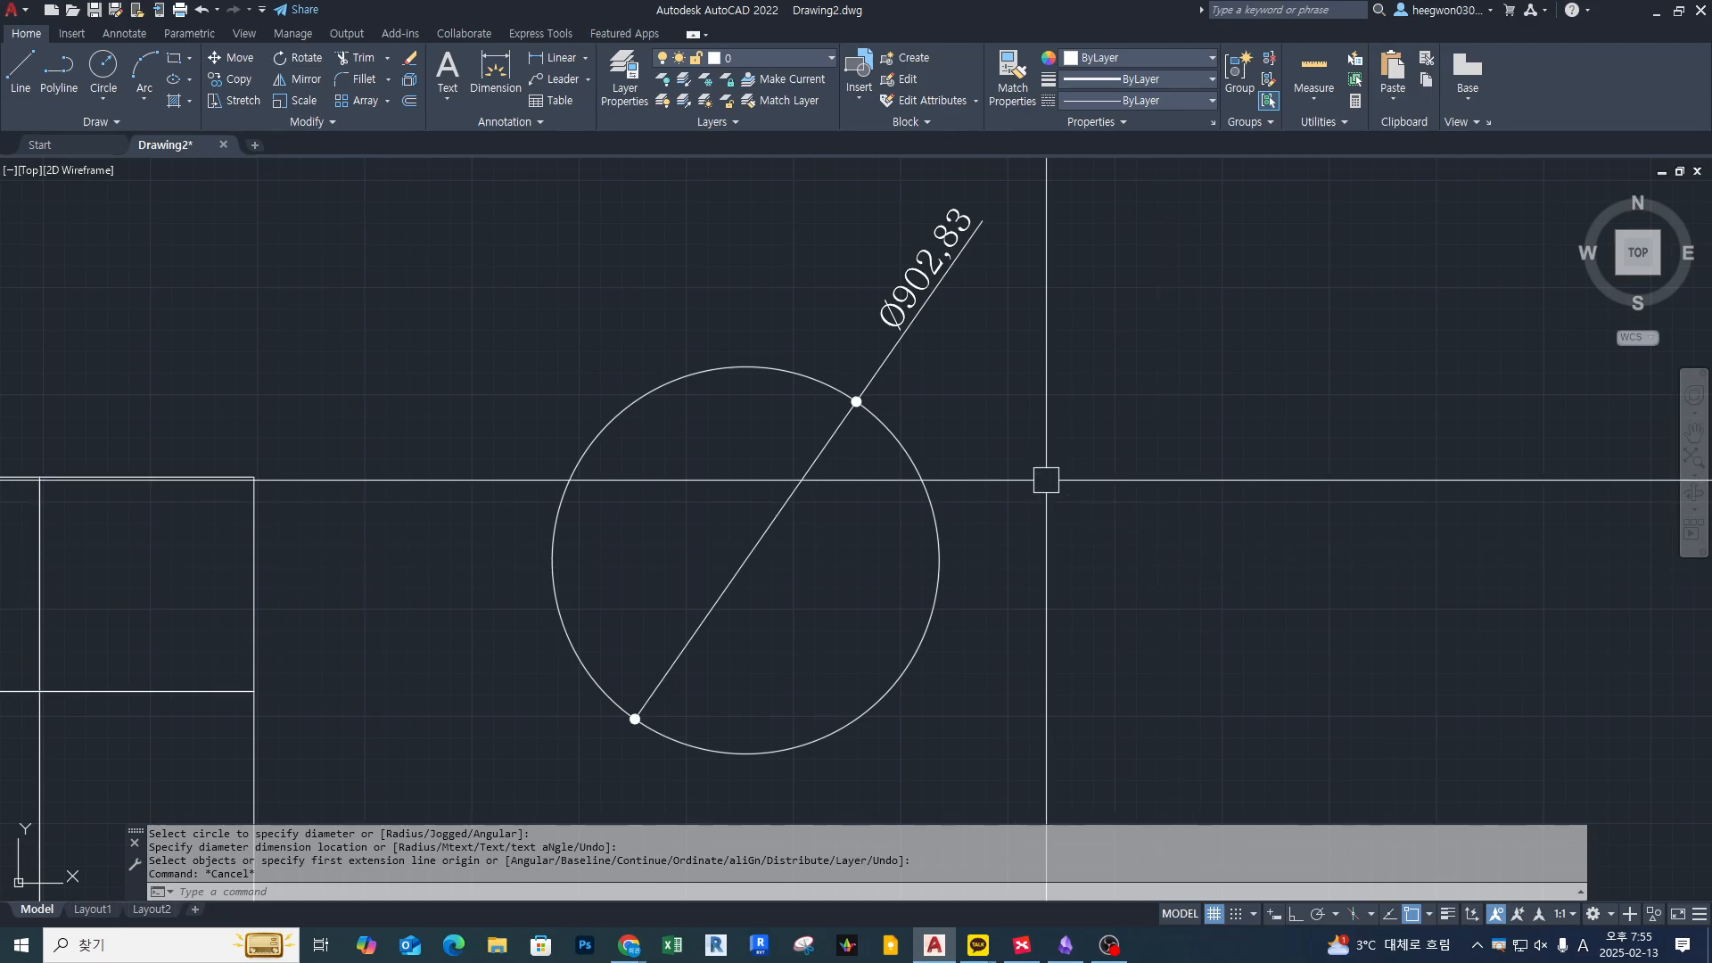
middle_drag(992, 427, 998, 437)
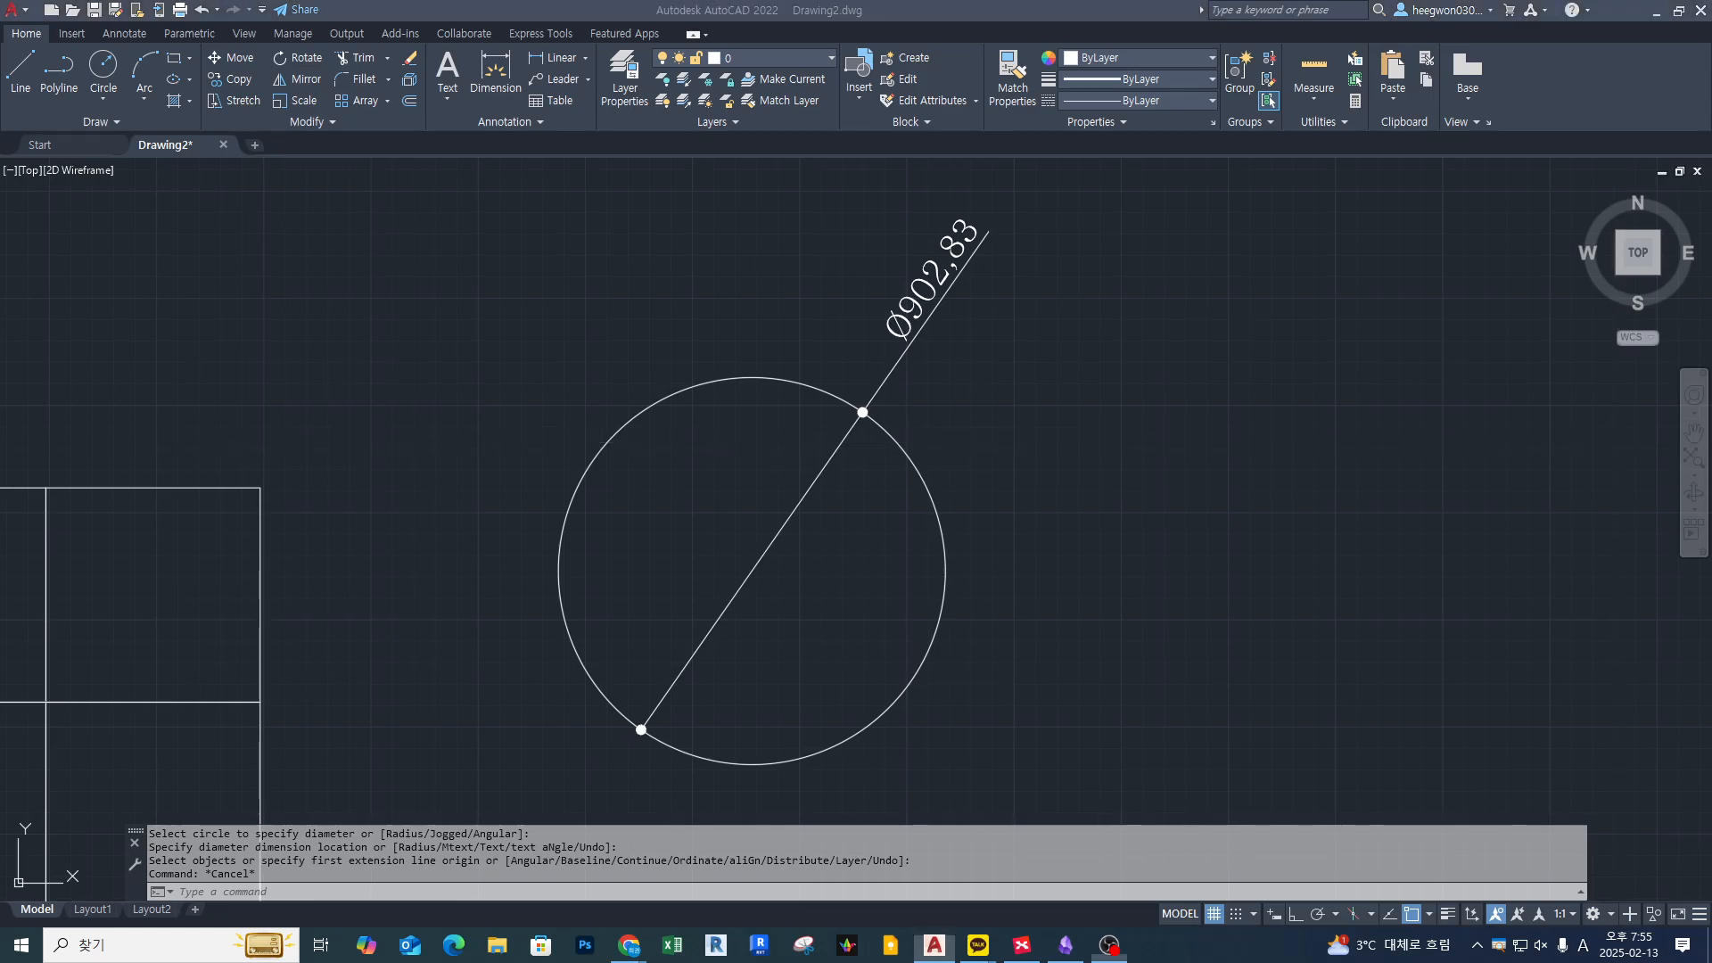
Show the properties of the circle's diameter dimension and examine the General and Lines & Arrows groups
key(ctrl+1)
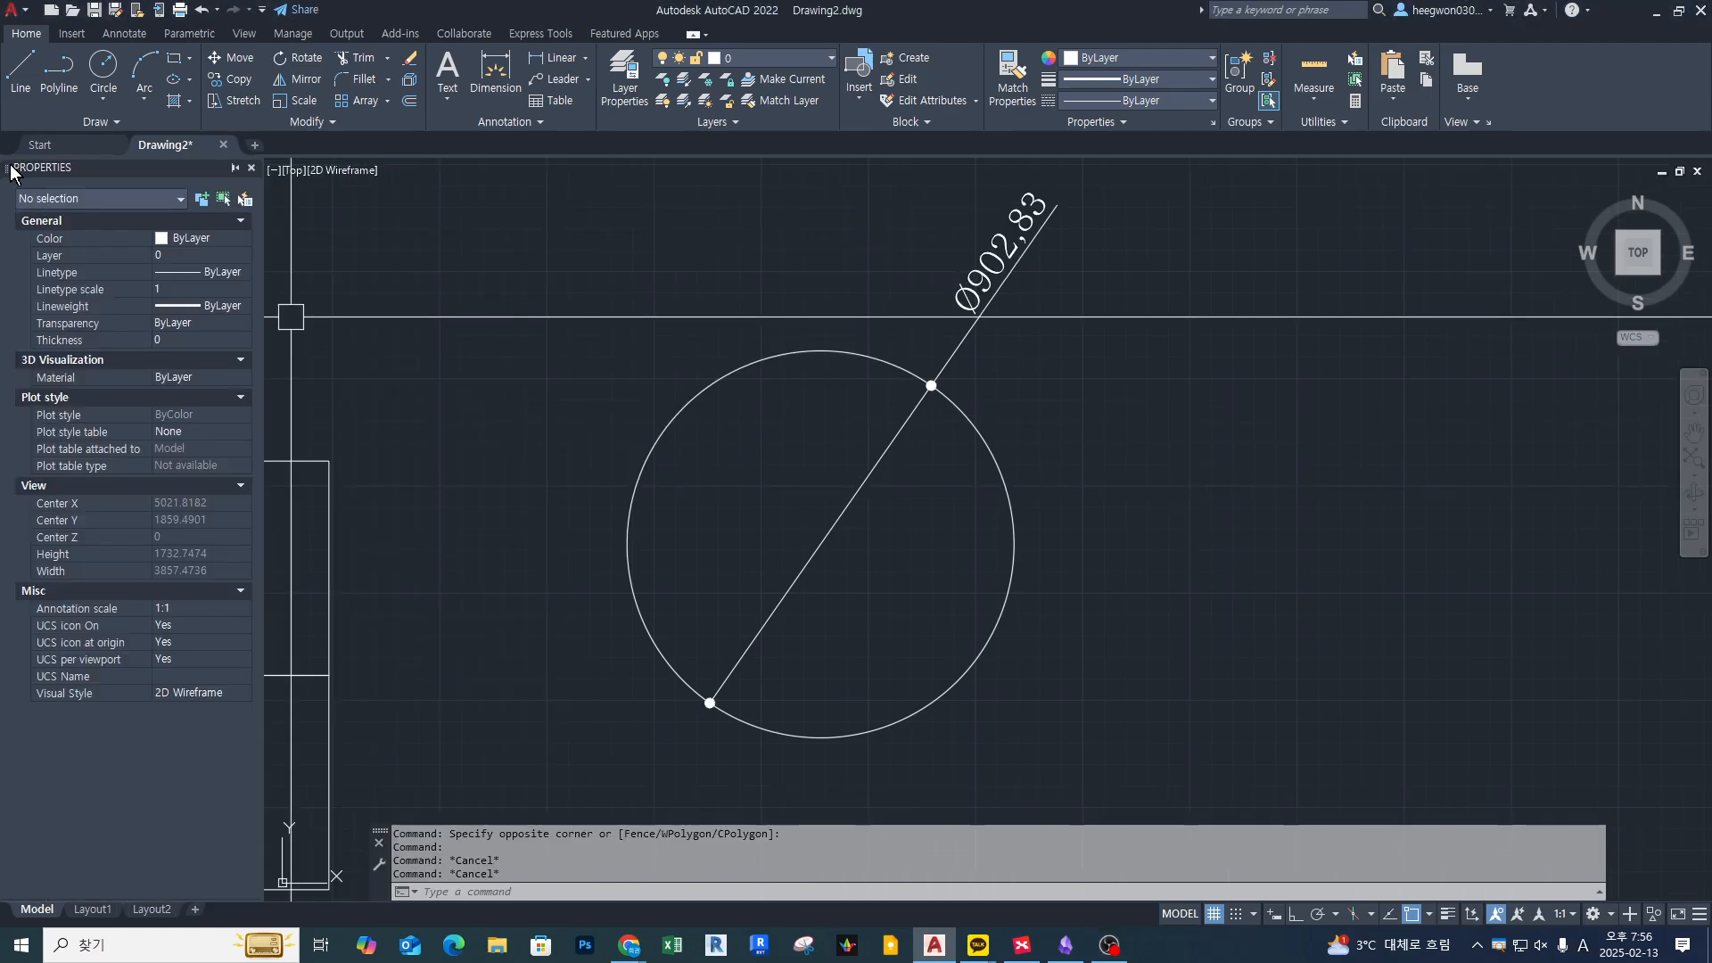
click(972, 340)
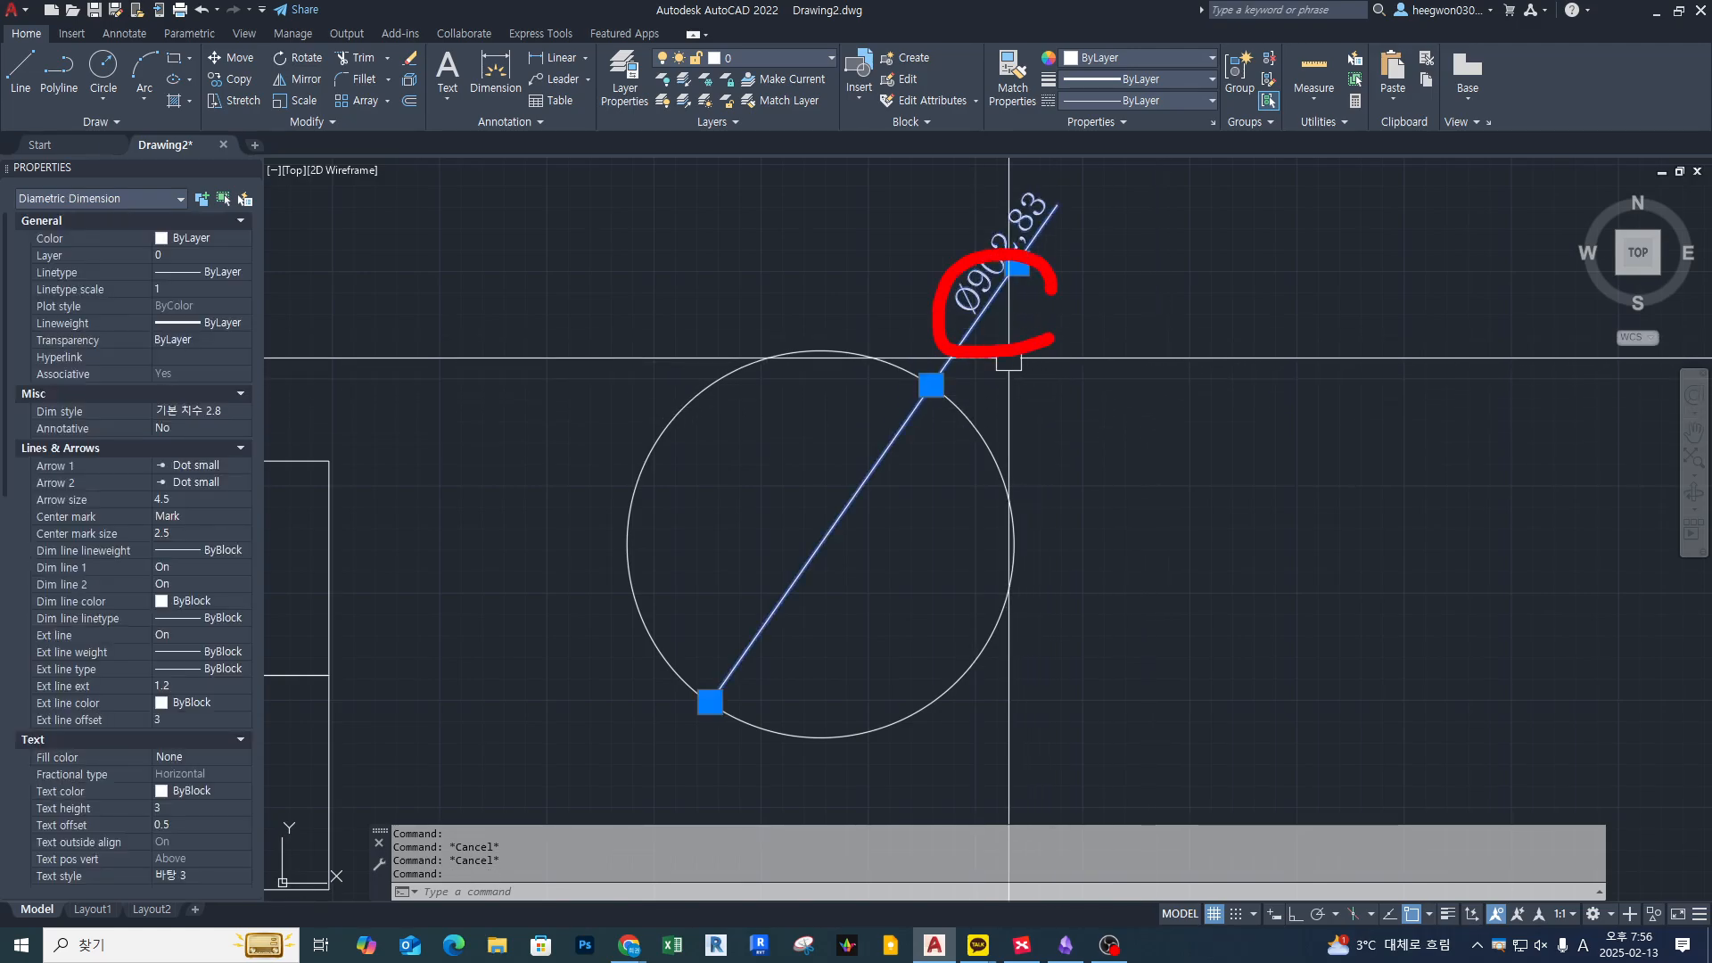
drag(1051, 290, 1022, 321)
mouse_move(970, 319)
mouse_down()
mouse_move(774, 290)
mouse_move(122, 323)
mouse_up()
mouse_move(264, 255)
mouse_down()
mouse_move(278, 337)
mouse_move(266, 258)
mouse_up()
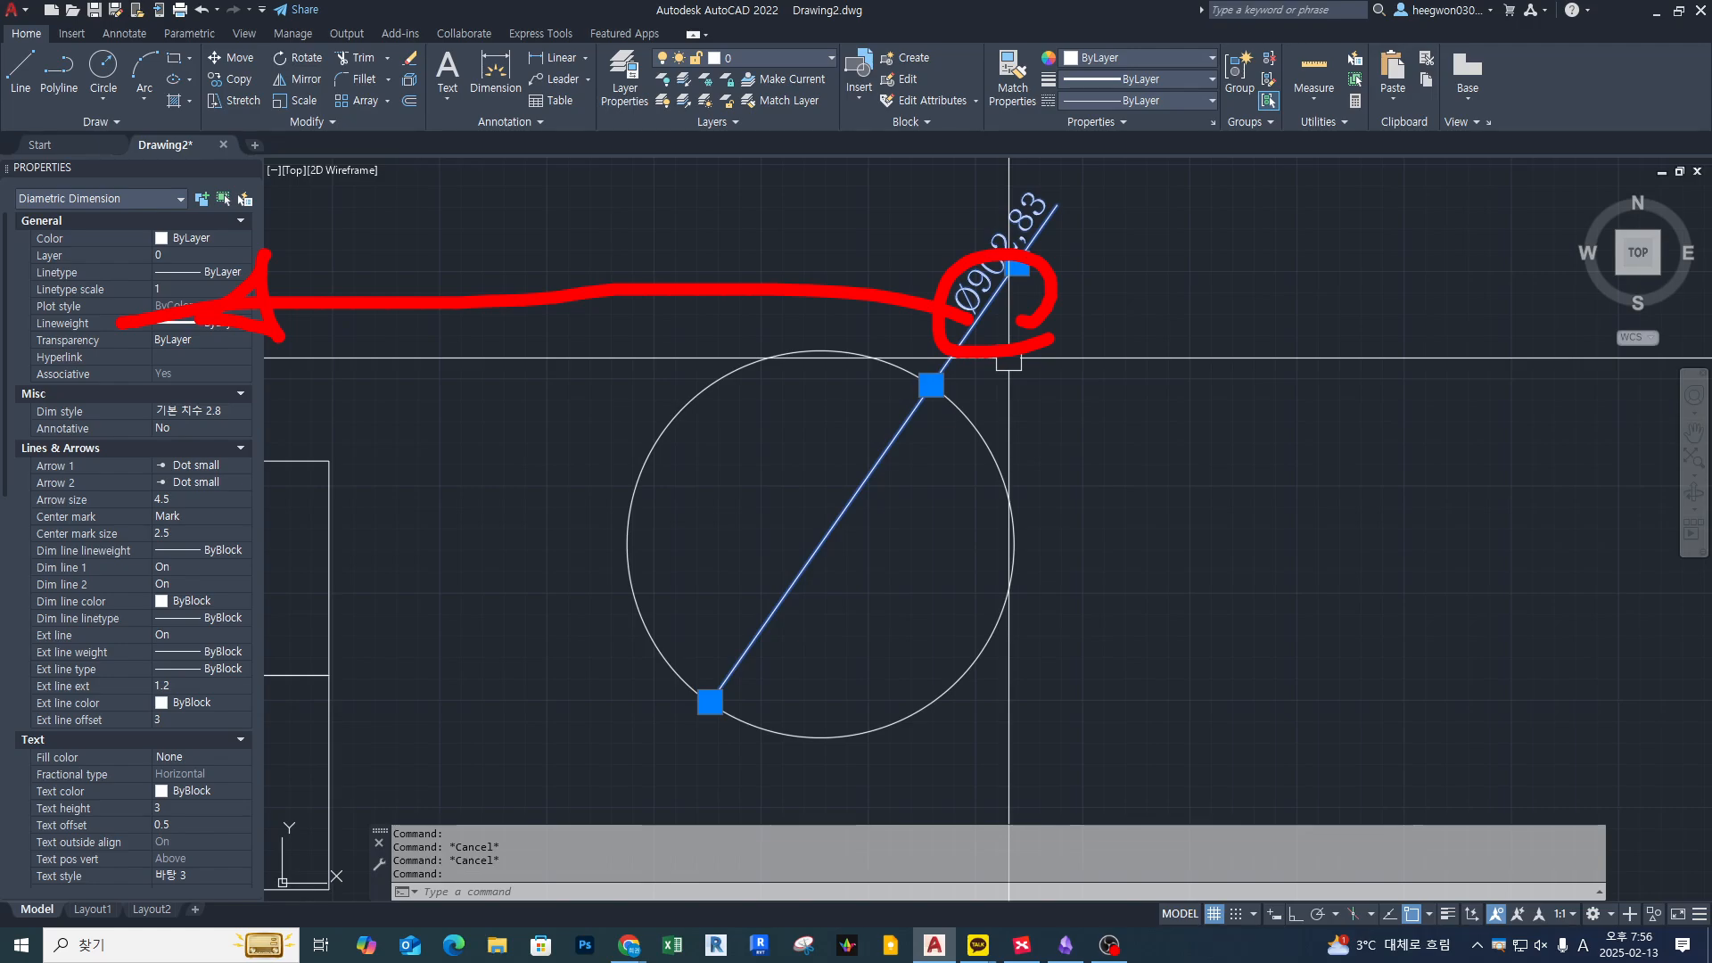
key(Escape)
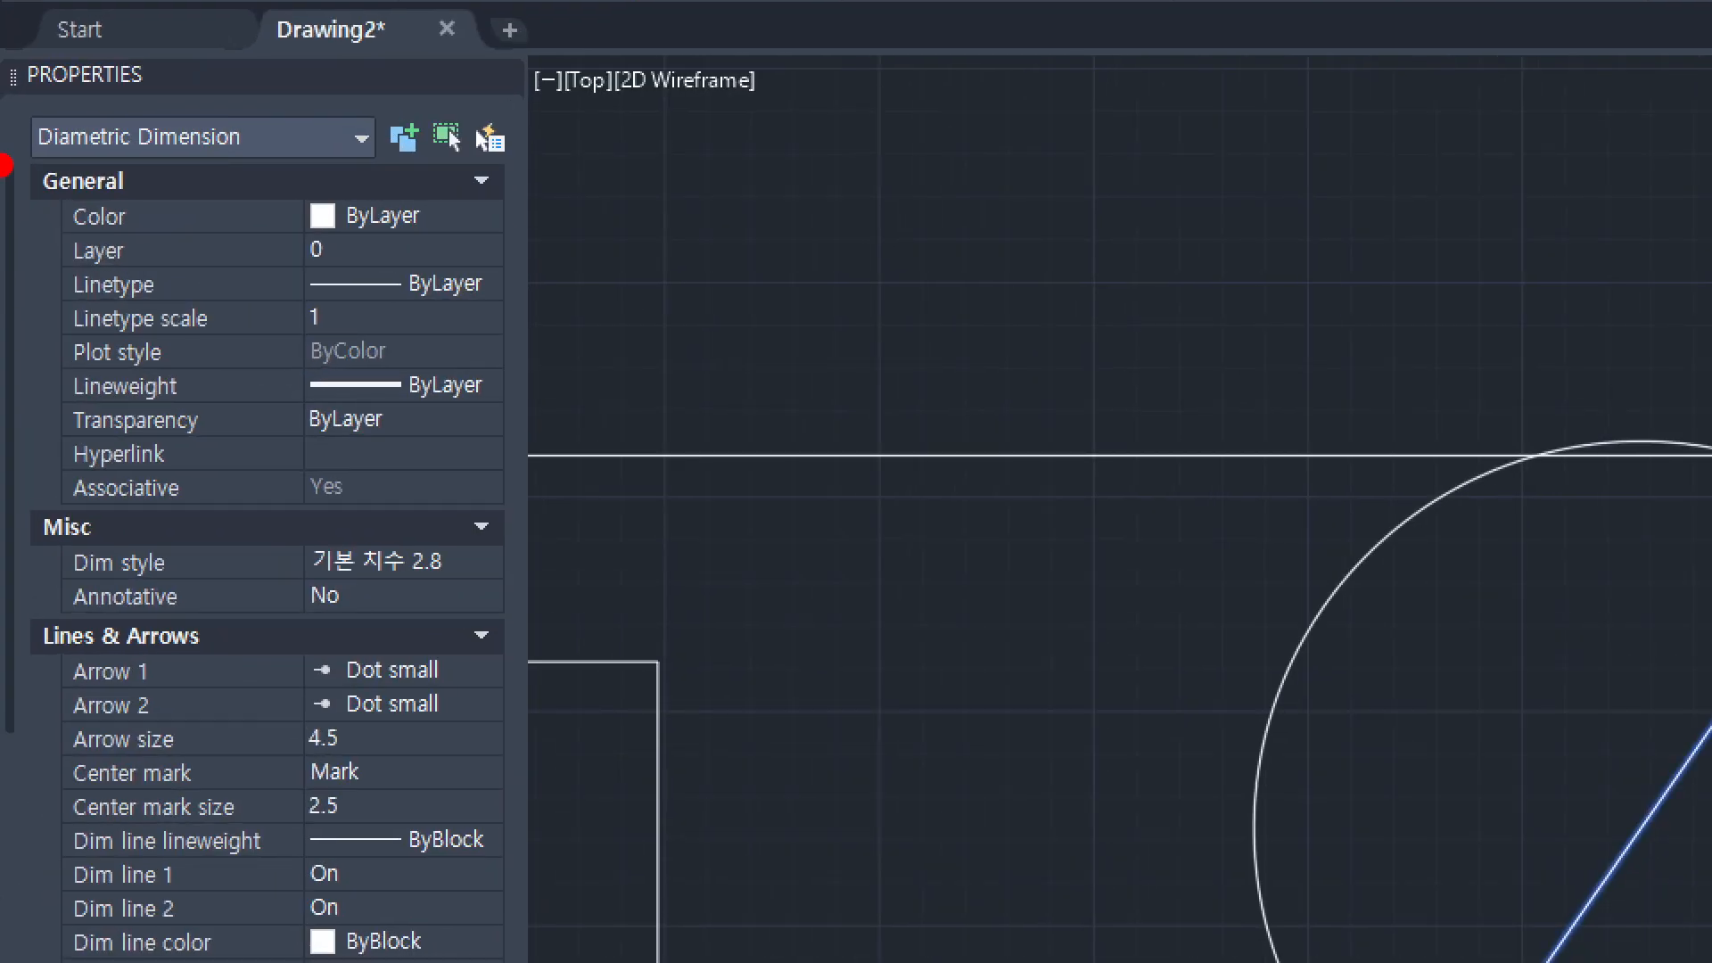
mouse_move(3, 165)
ctrl+mouse_down()
mouse_move(260, 355)
mouse_move(529, 517)
ctrl+mouse_up()
ctrl+drag(4, 636, 478, 952)
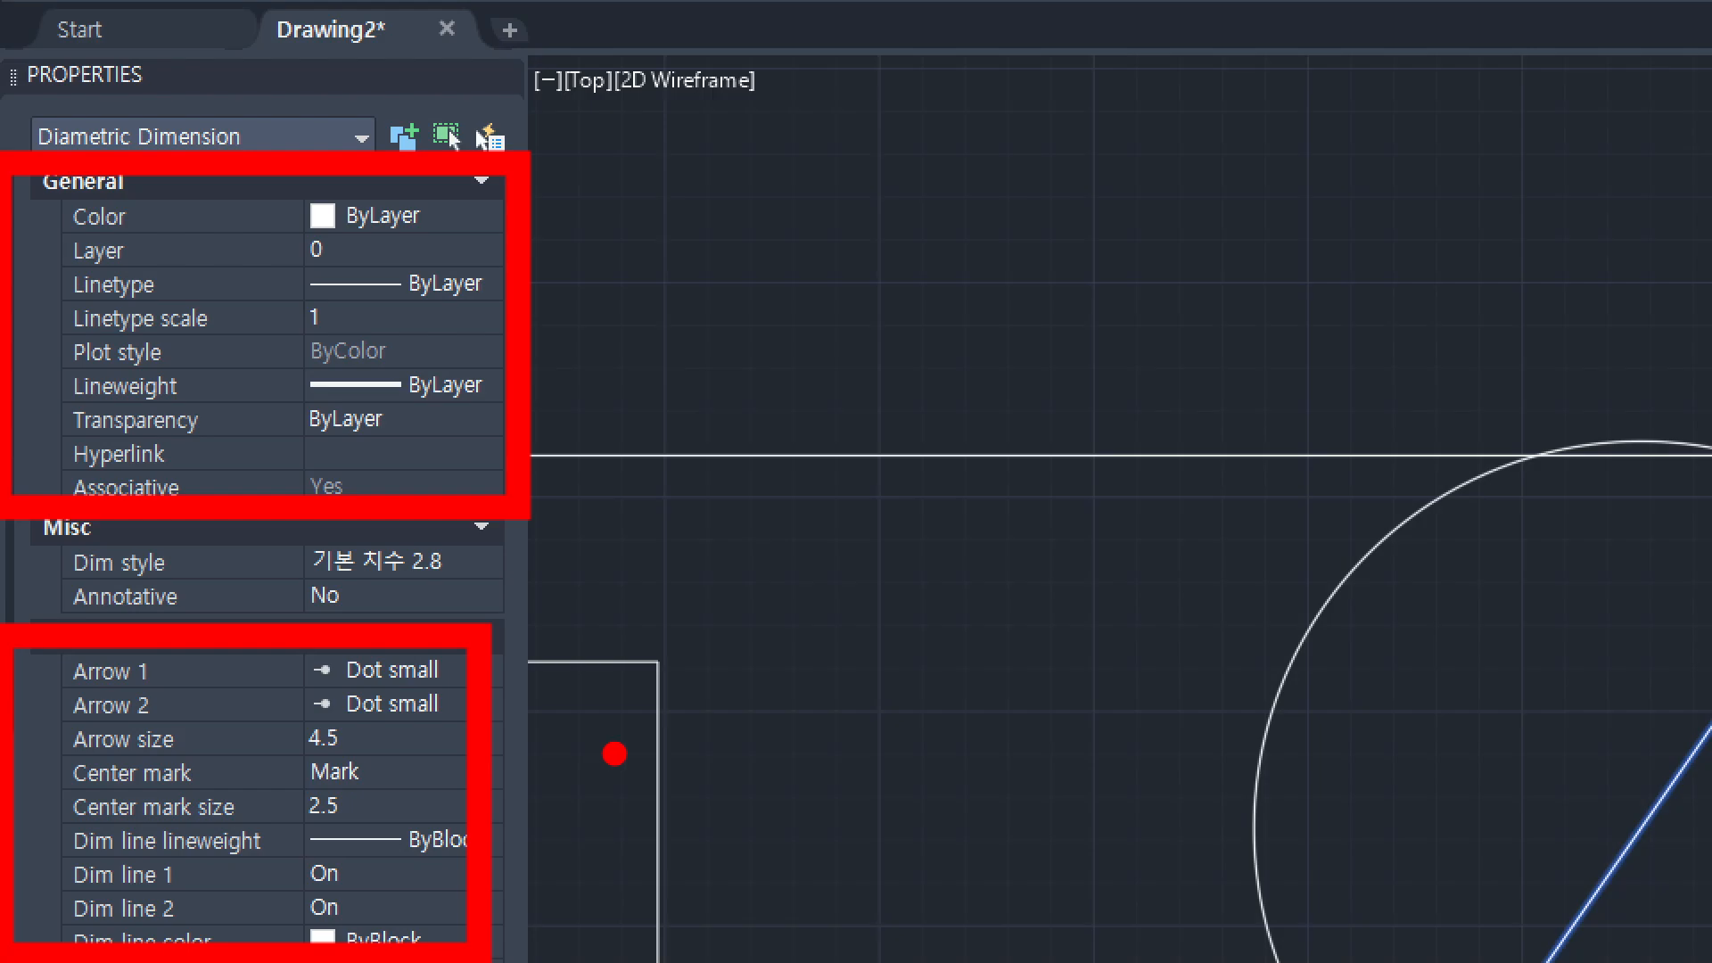
key(Escape)
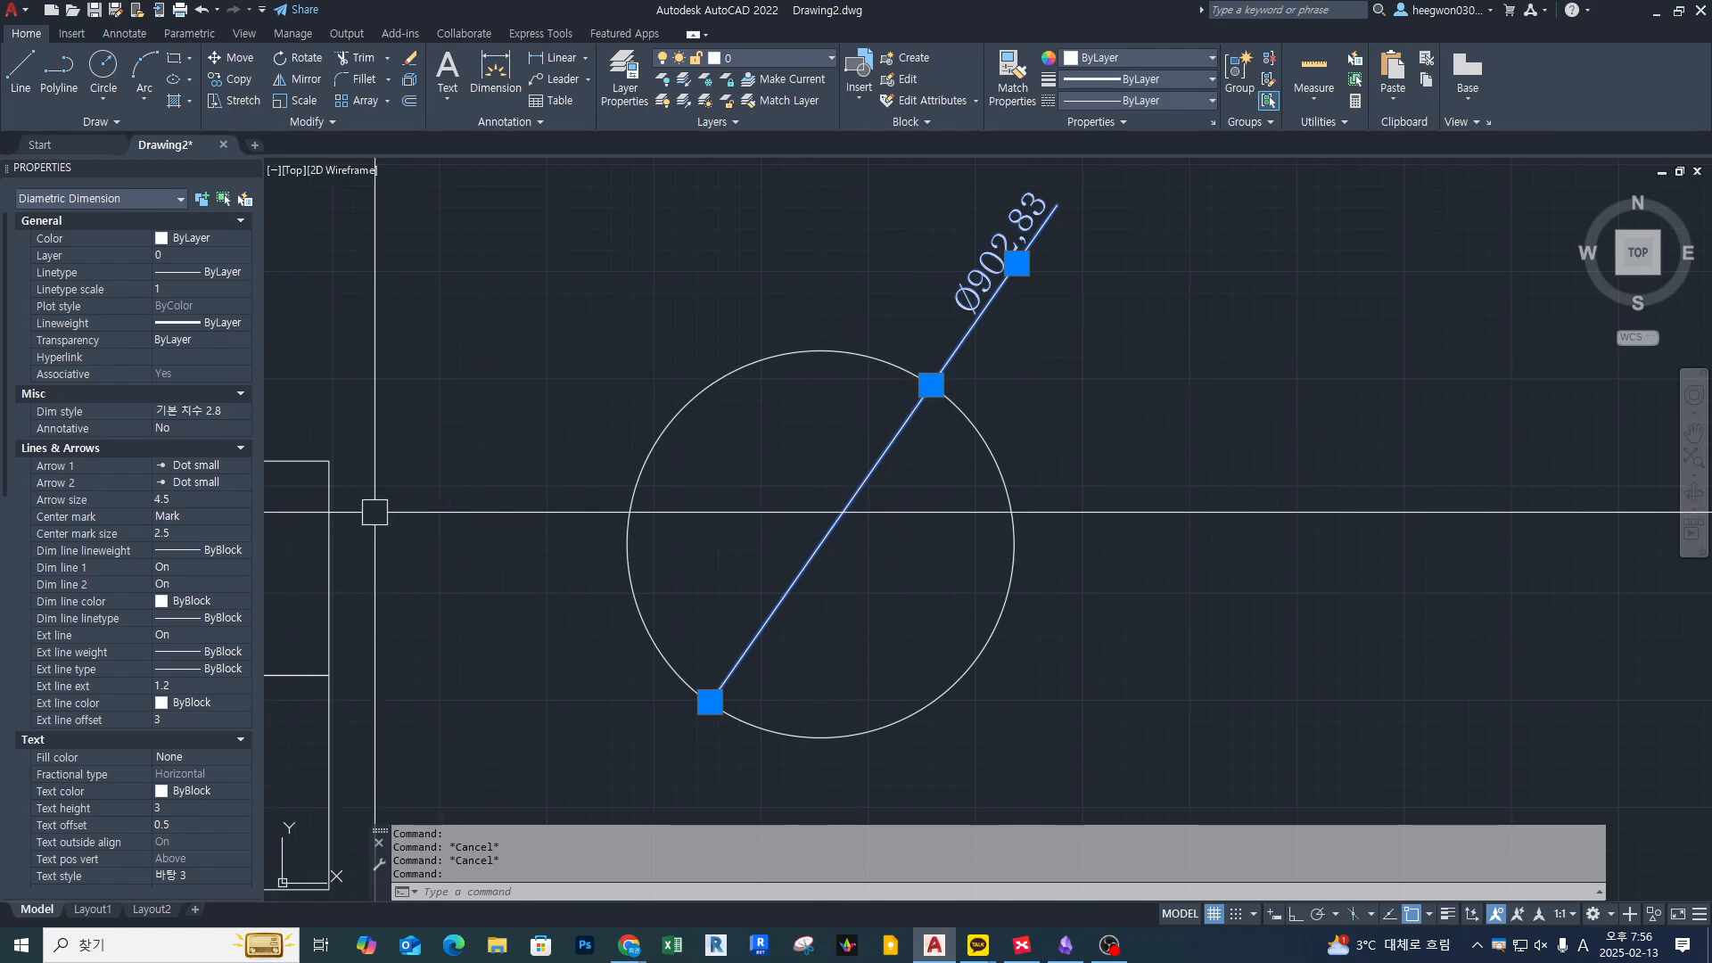
Reselect the diameter dimension and review its arrow, dimension line and extension line properties
middle_drag(423, 493, 400, 503)
key(Escape)
middle_drag(648, 493, 466, 490)
click(768, 357)
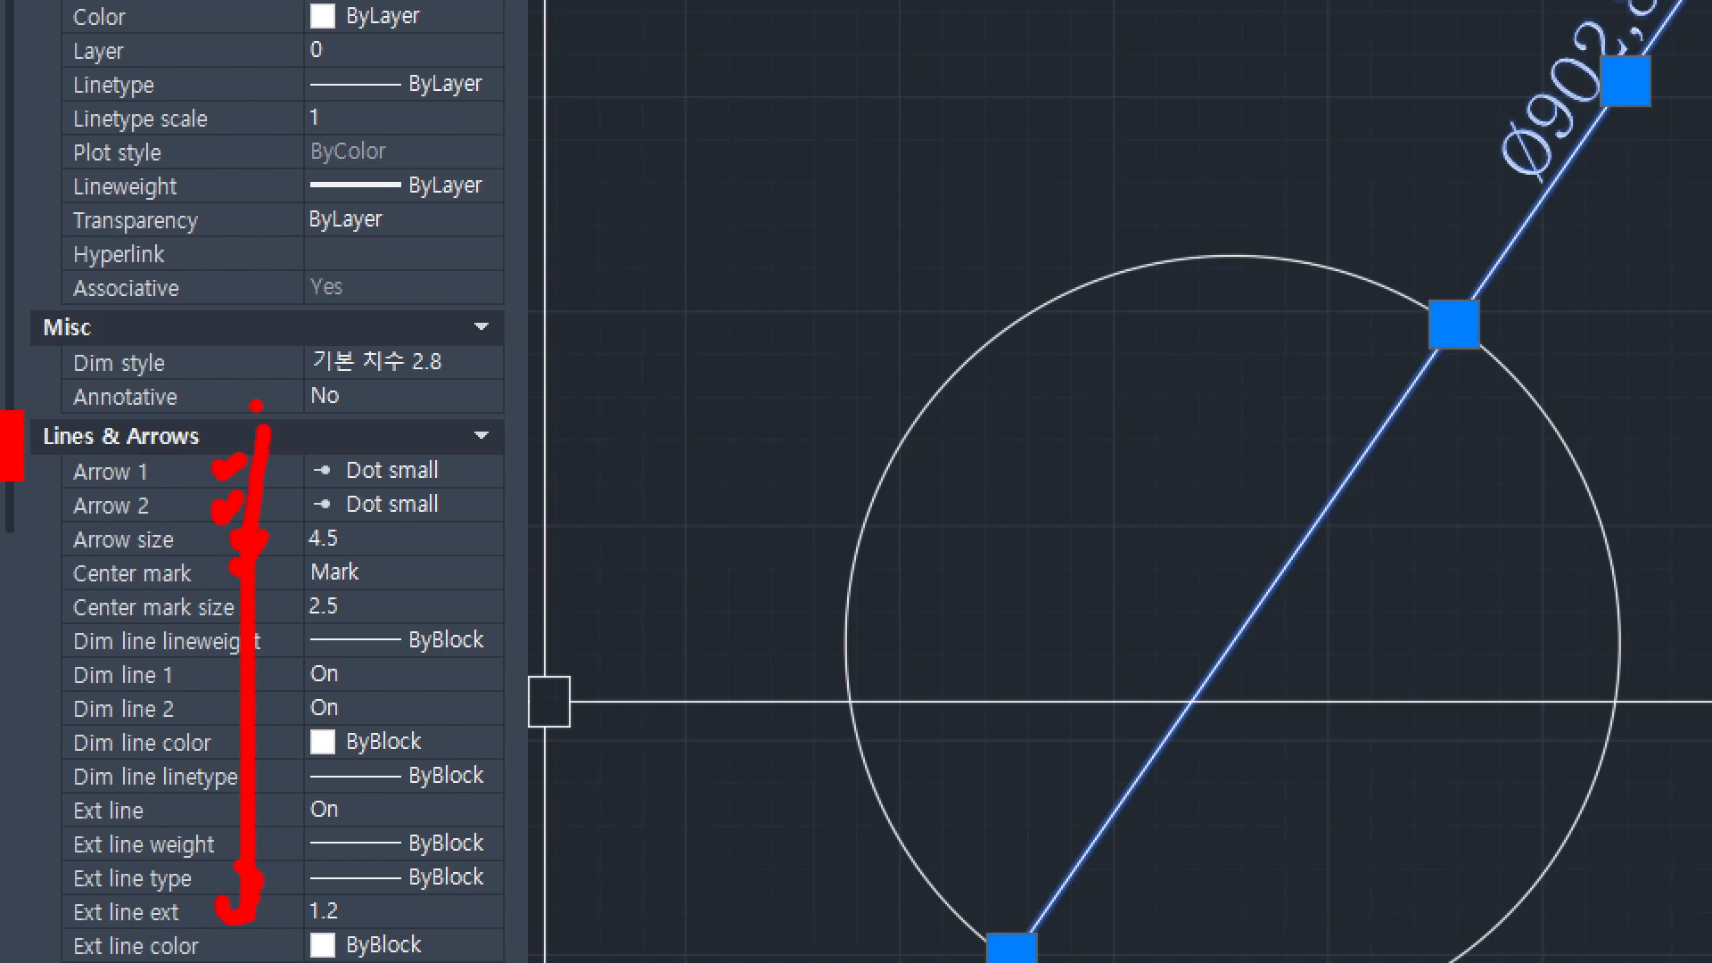
drag(1421, 506, 1344, 510)
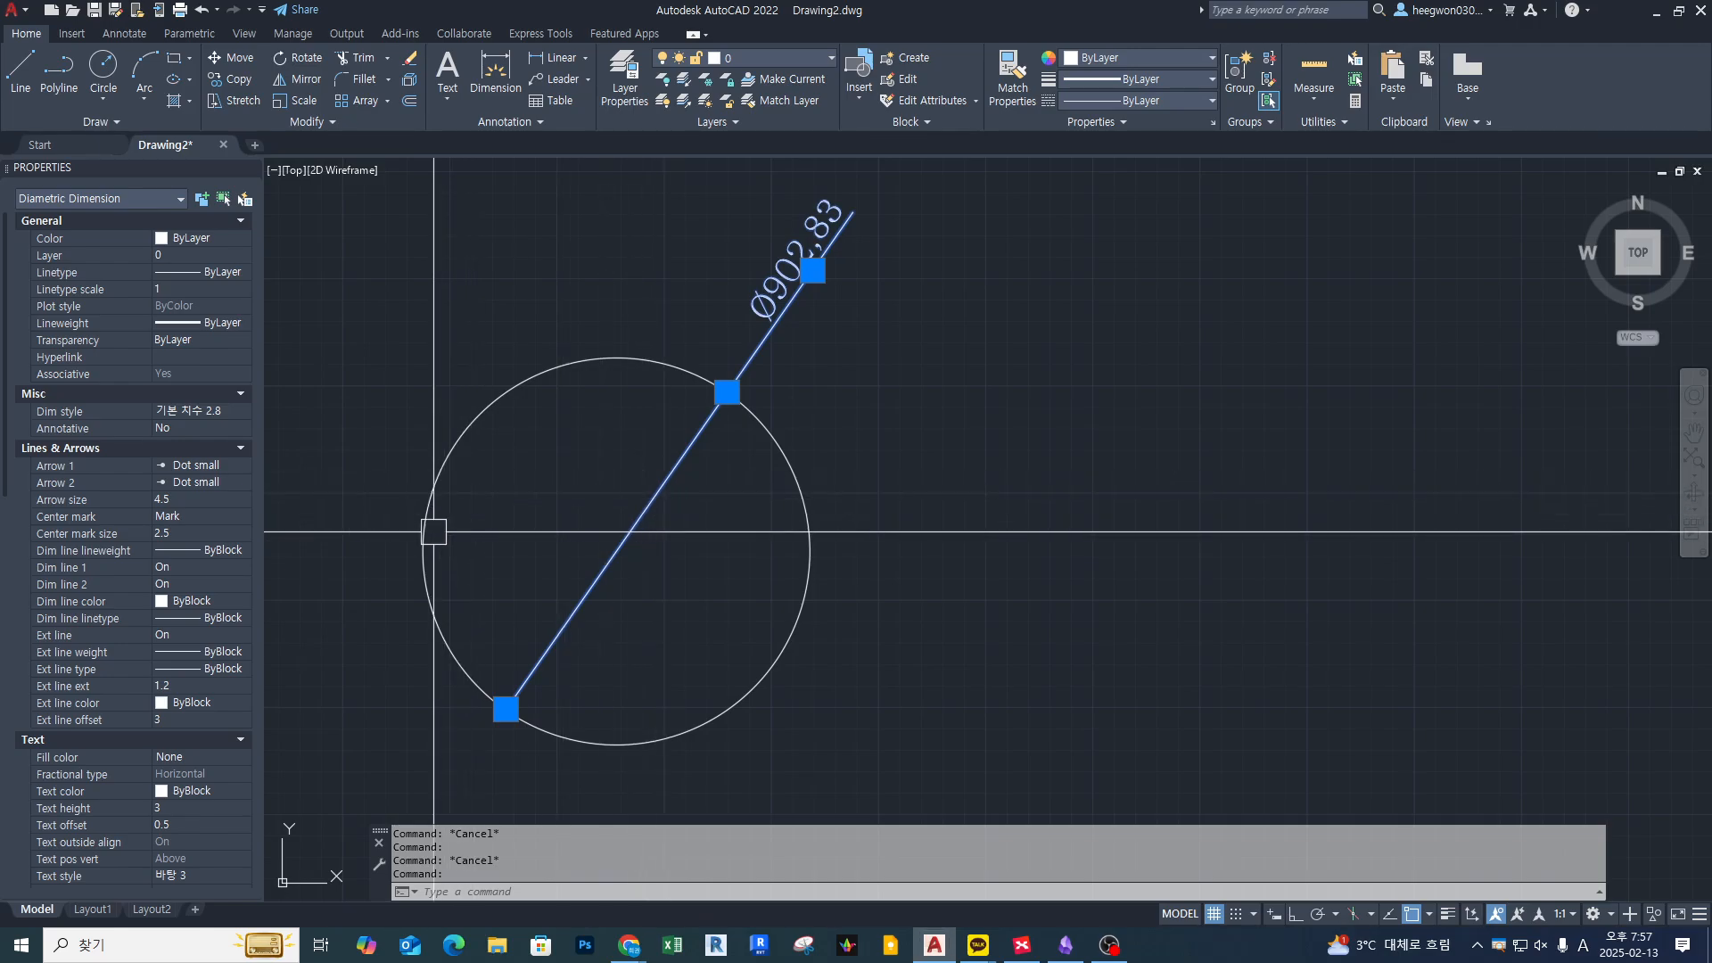
middle_drag(733, 734, 863, 650)
scroll(212, 698, down, 4)
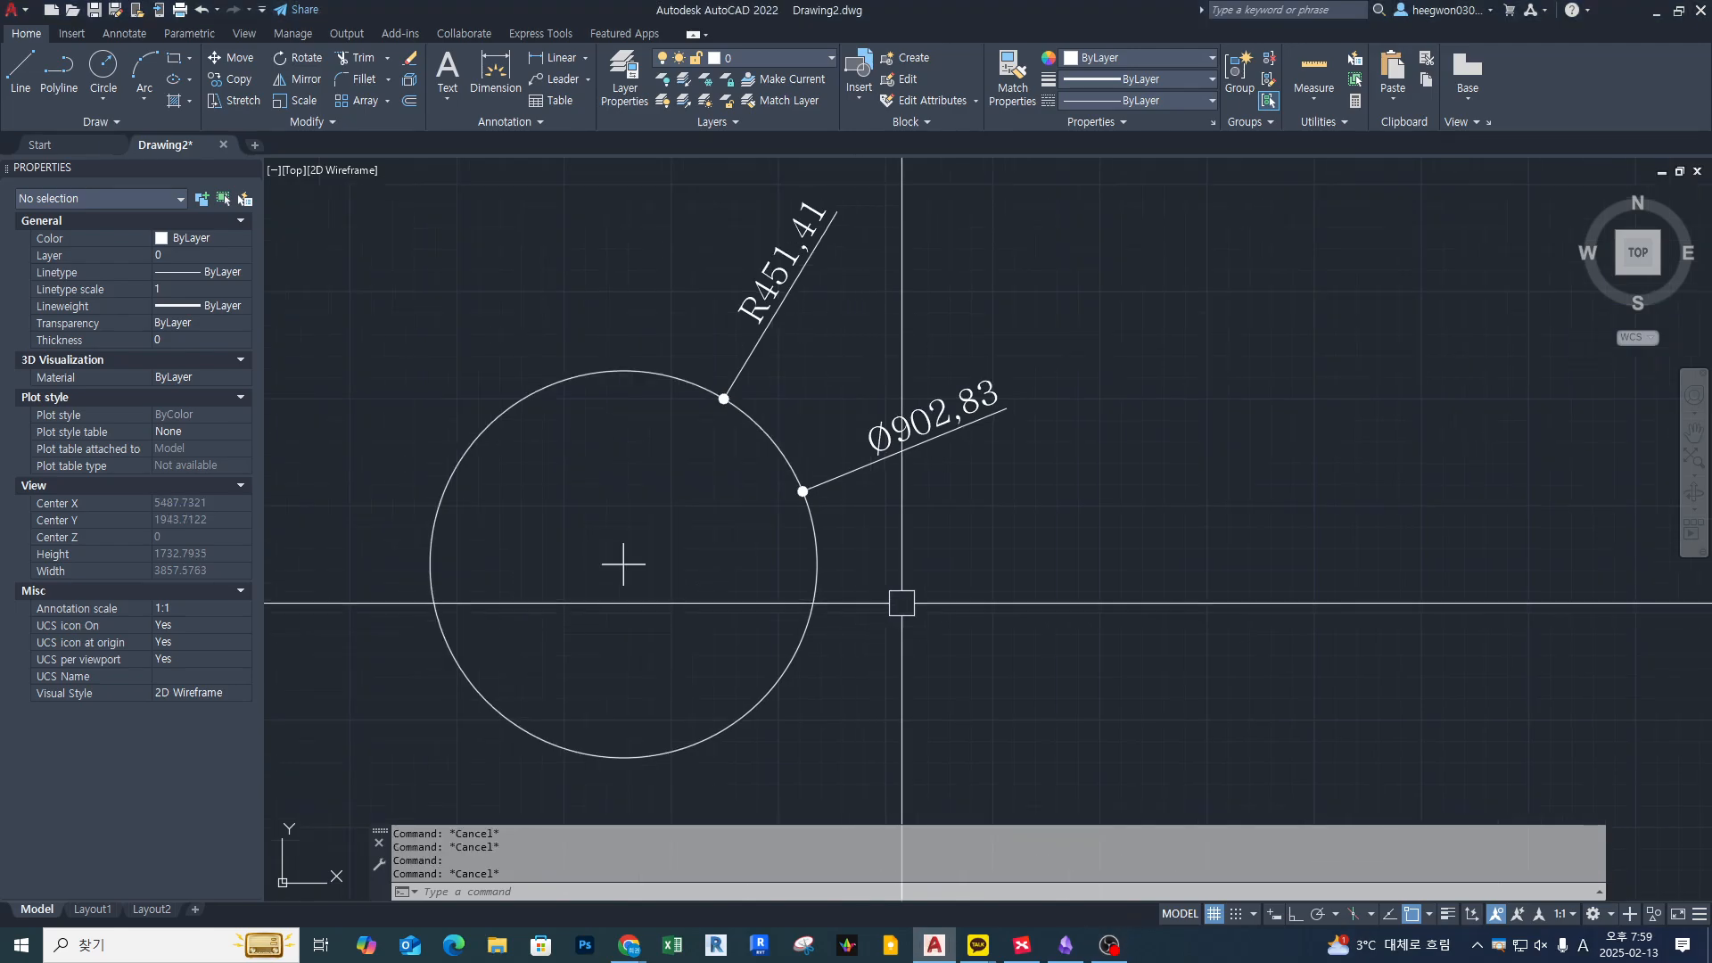
Select the diameter dimension outside the circle and examine its Text, Fit and Primary Units properties
click(906, 451)
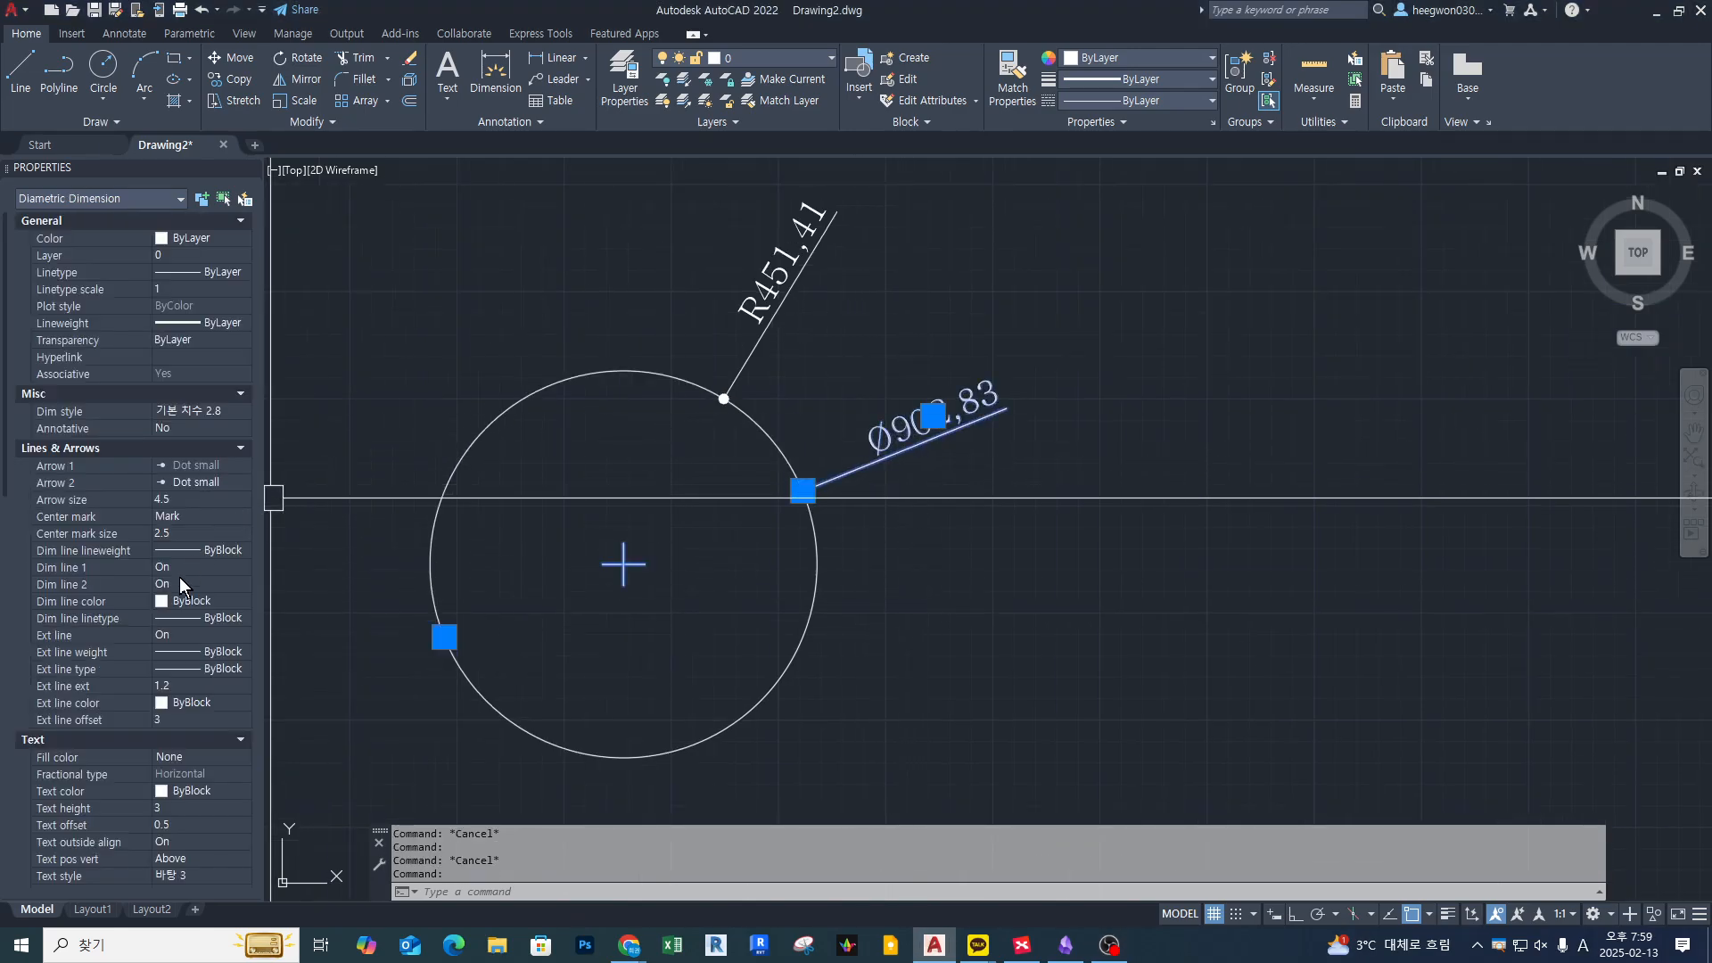
scroll(70, 713, down, 5)
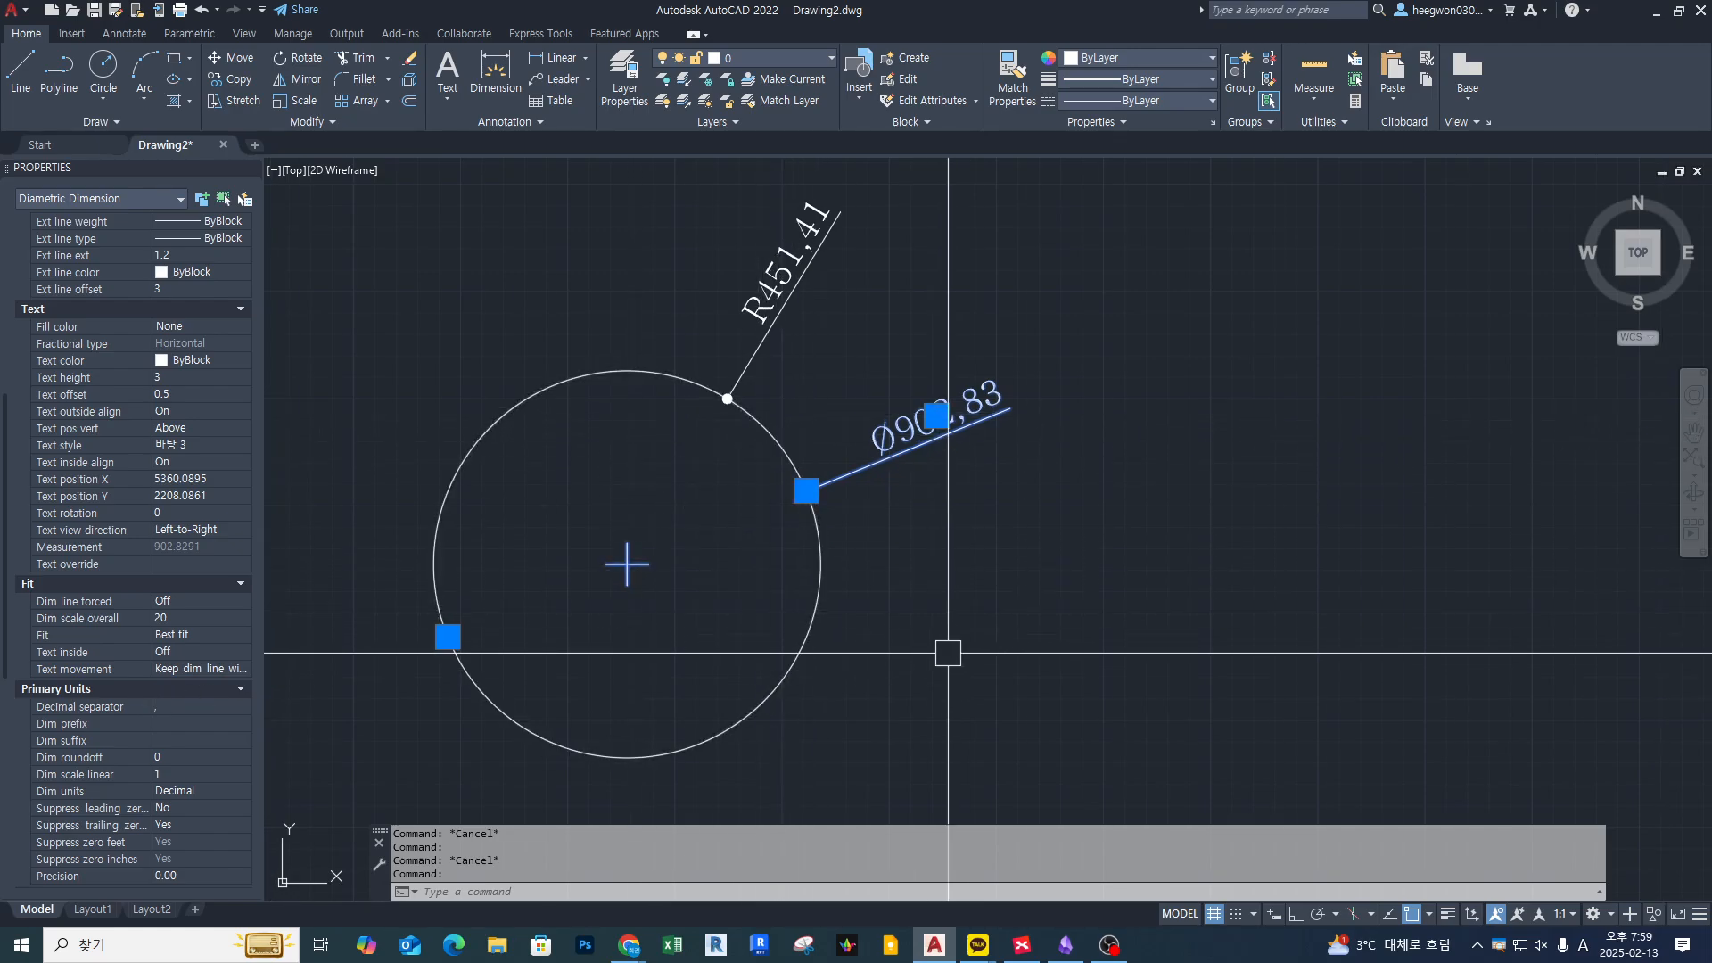
middle_drag(948, 651, 983, 641)
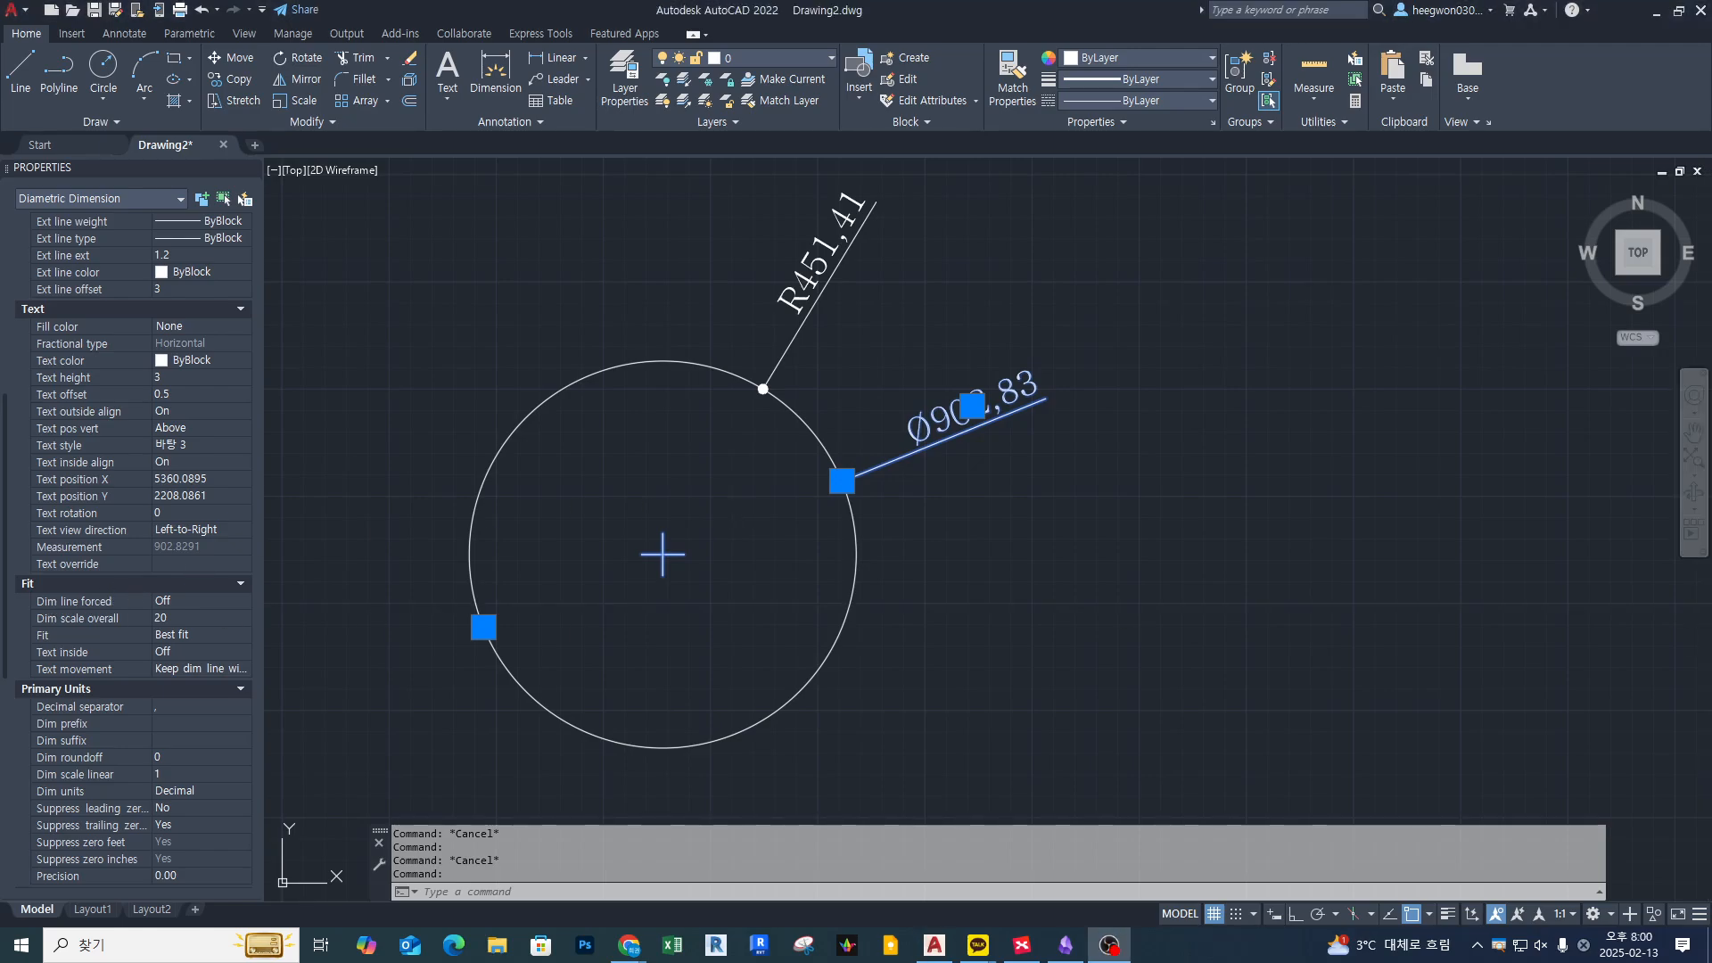
middle_drag(871, 457, 887, 497)
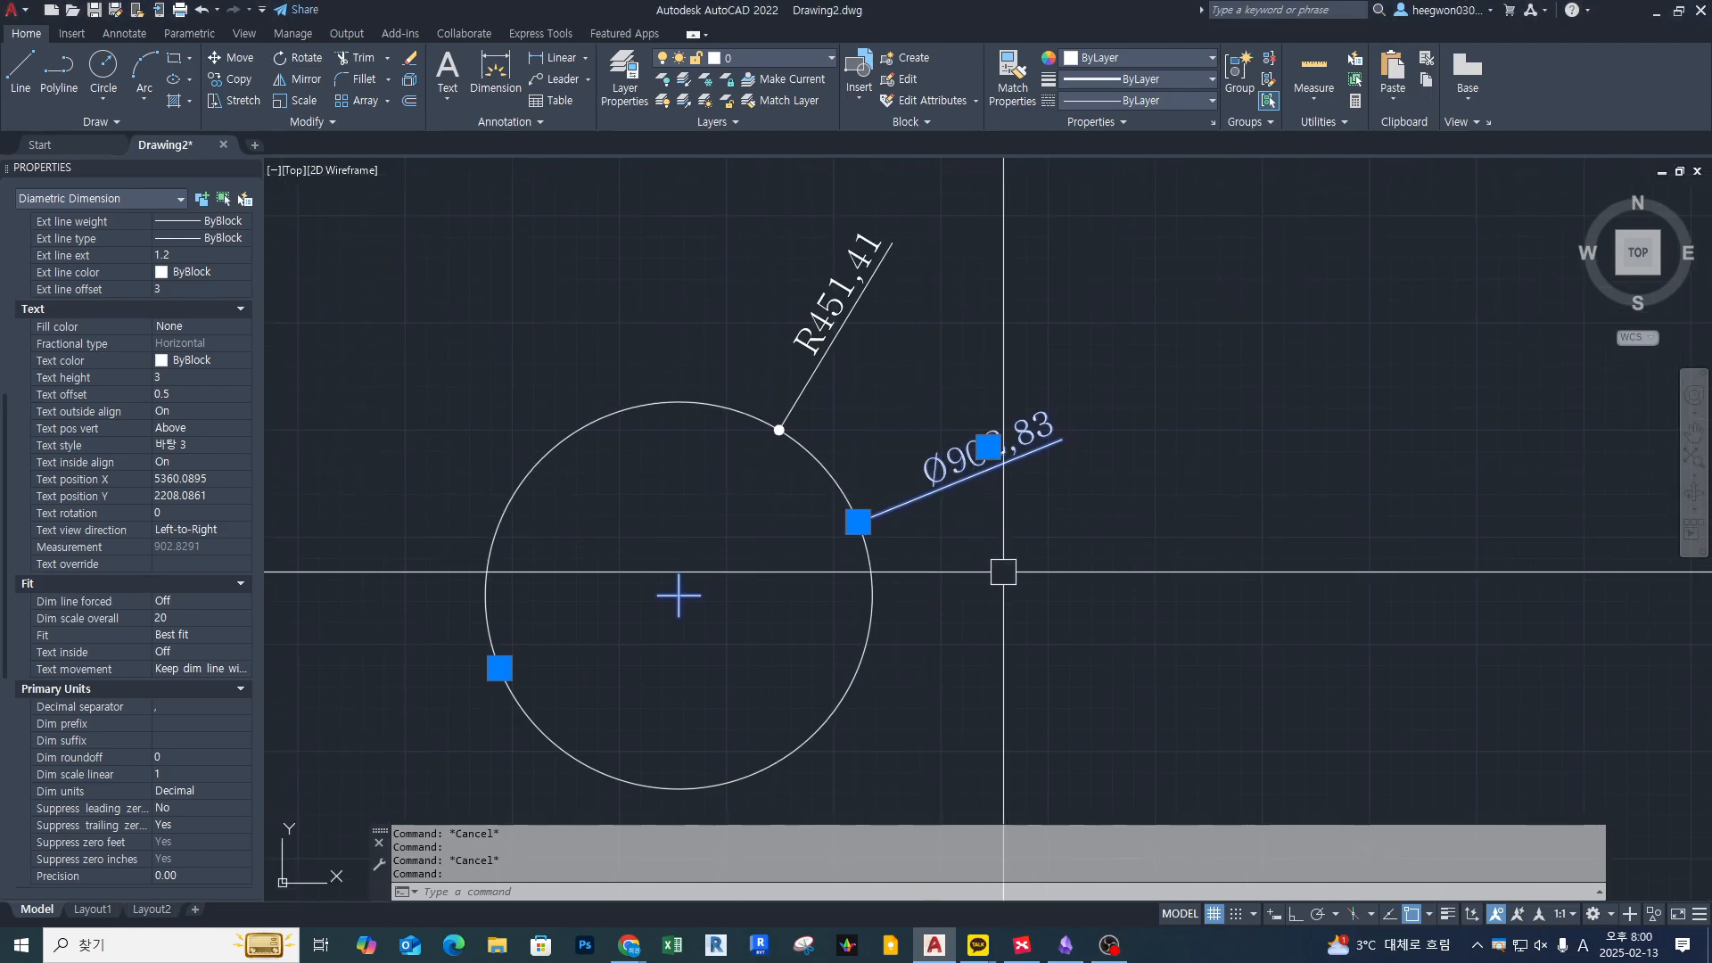
key(Escape)
click(836, 352)
key(Escape)
click(902, 503)
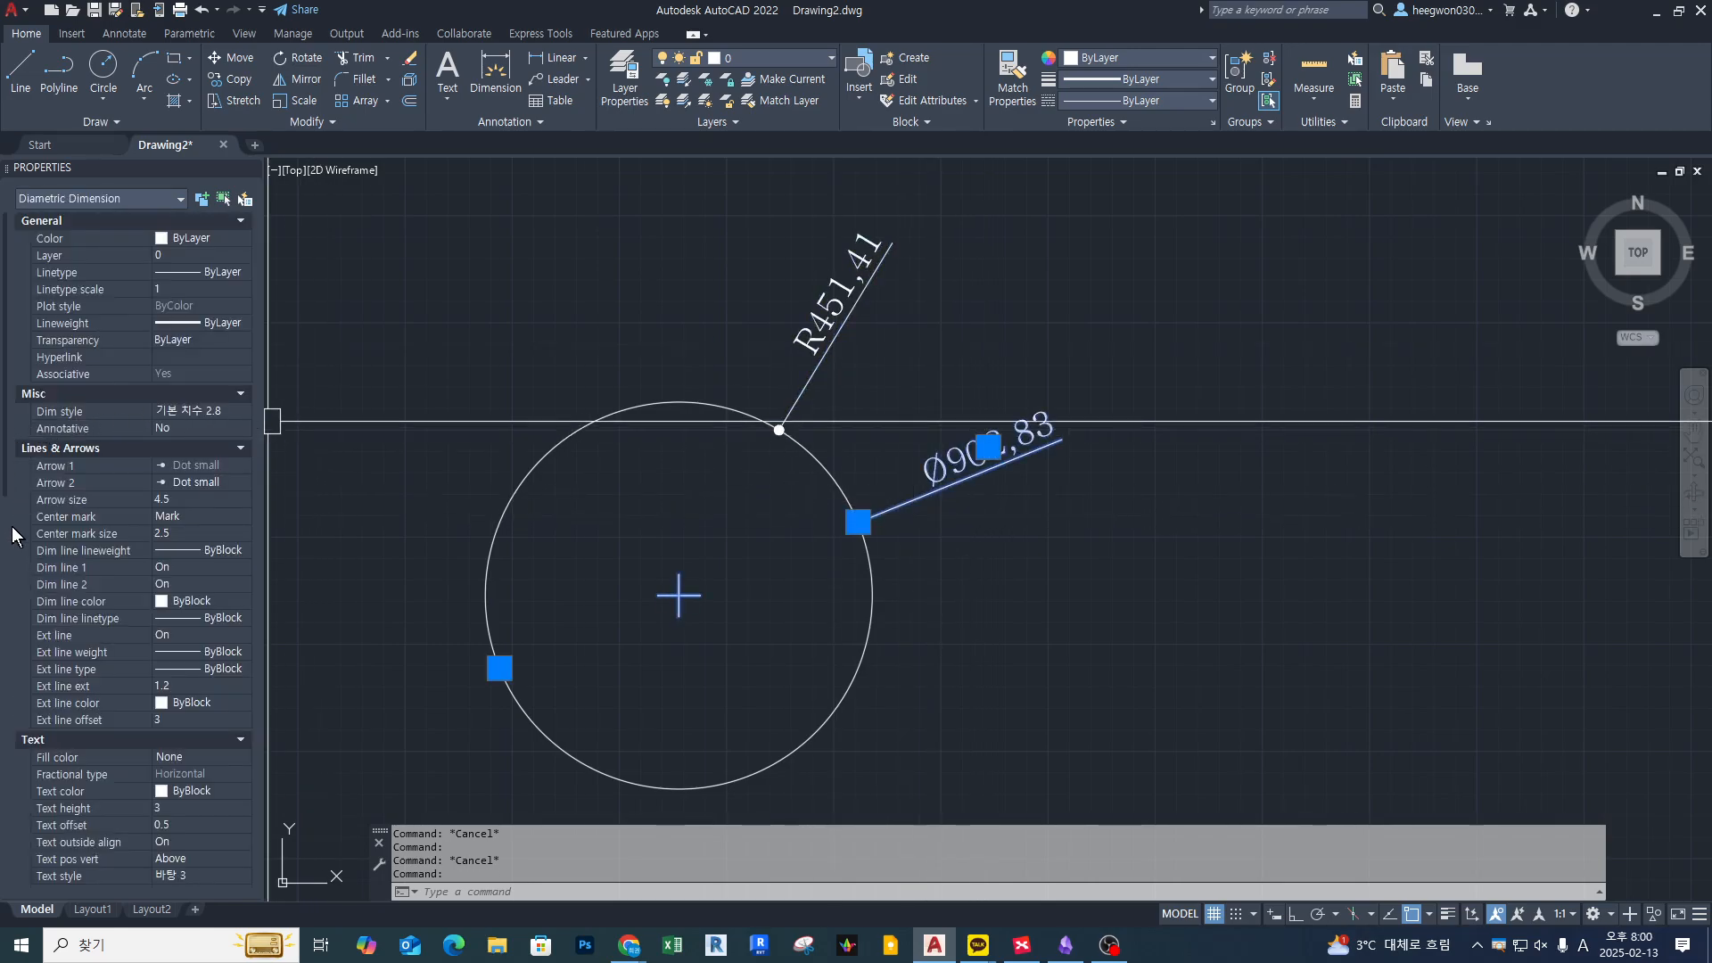
scroll(12, 535, down, 5)
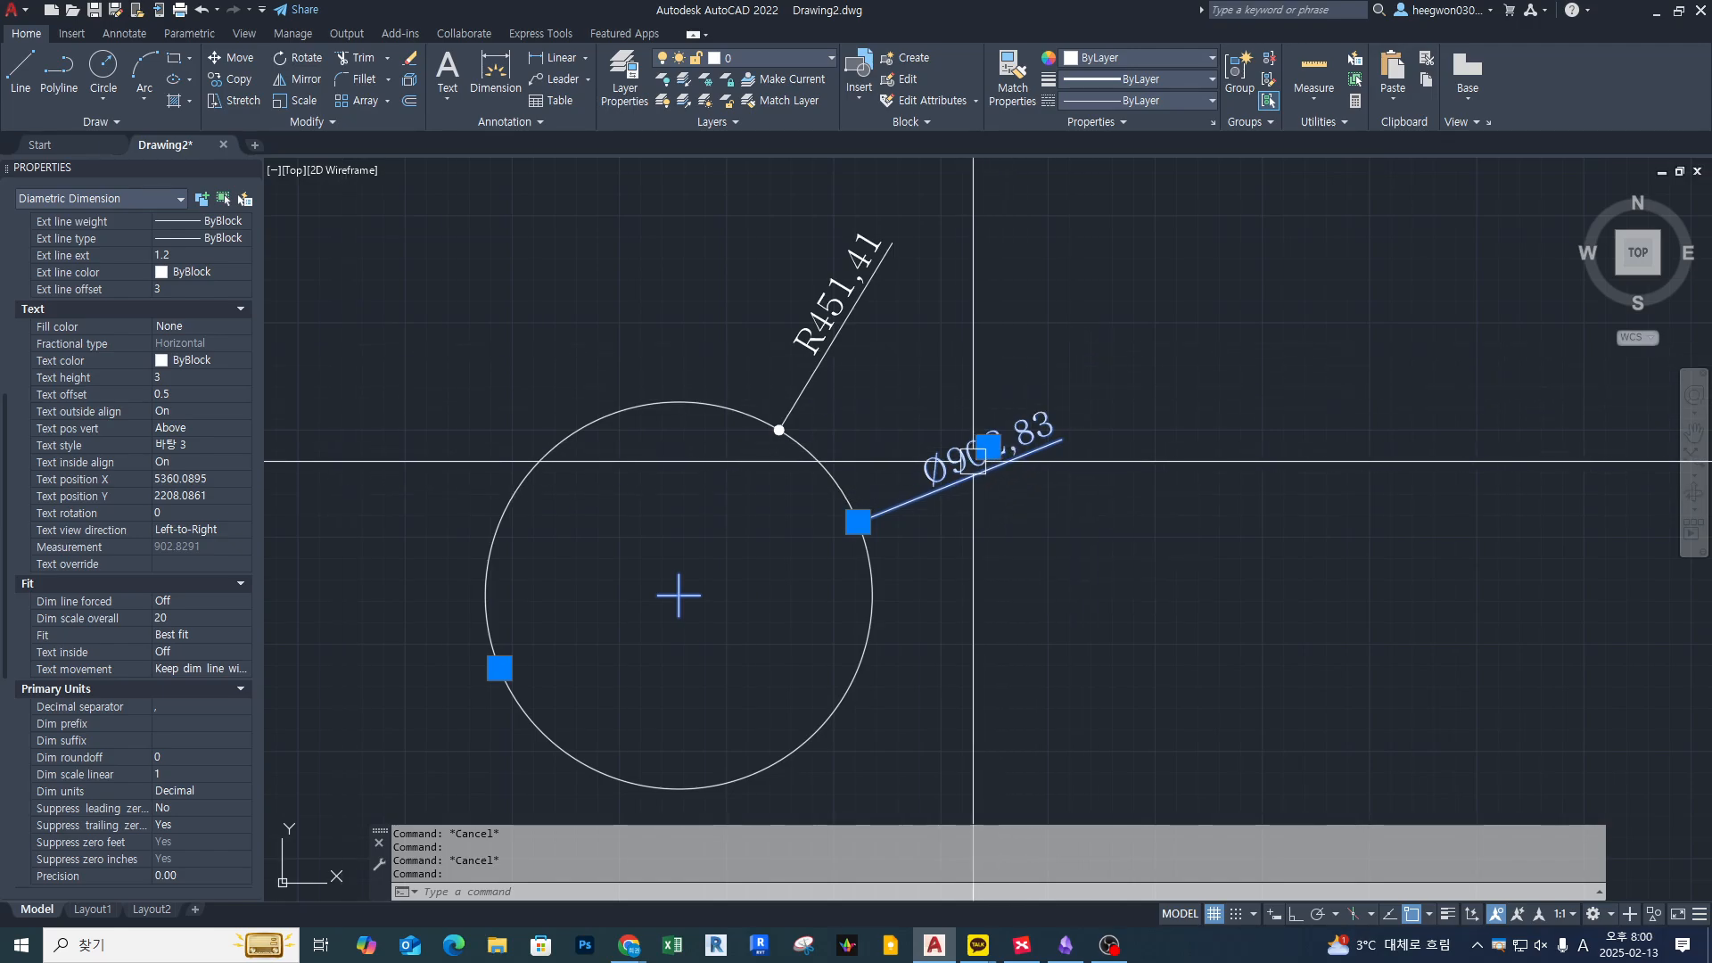
Reset the diameter dimension's text position, and stretch the text farther from the circle toward the upper right
mouse_move(988, 446)
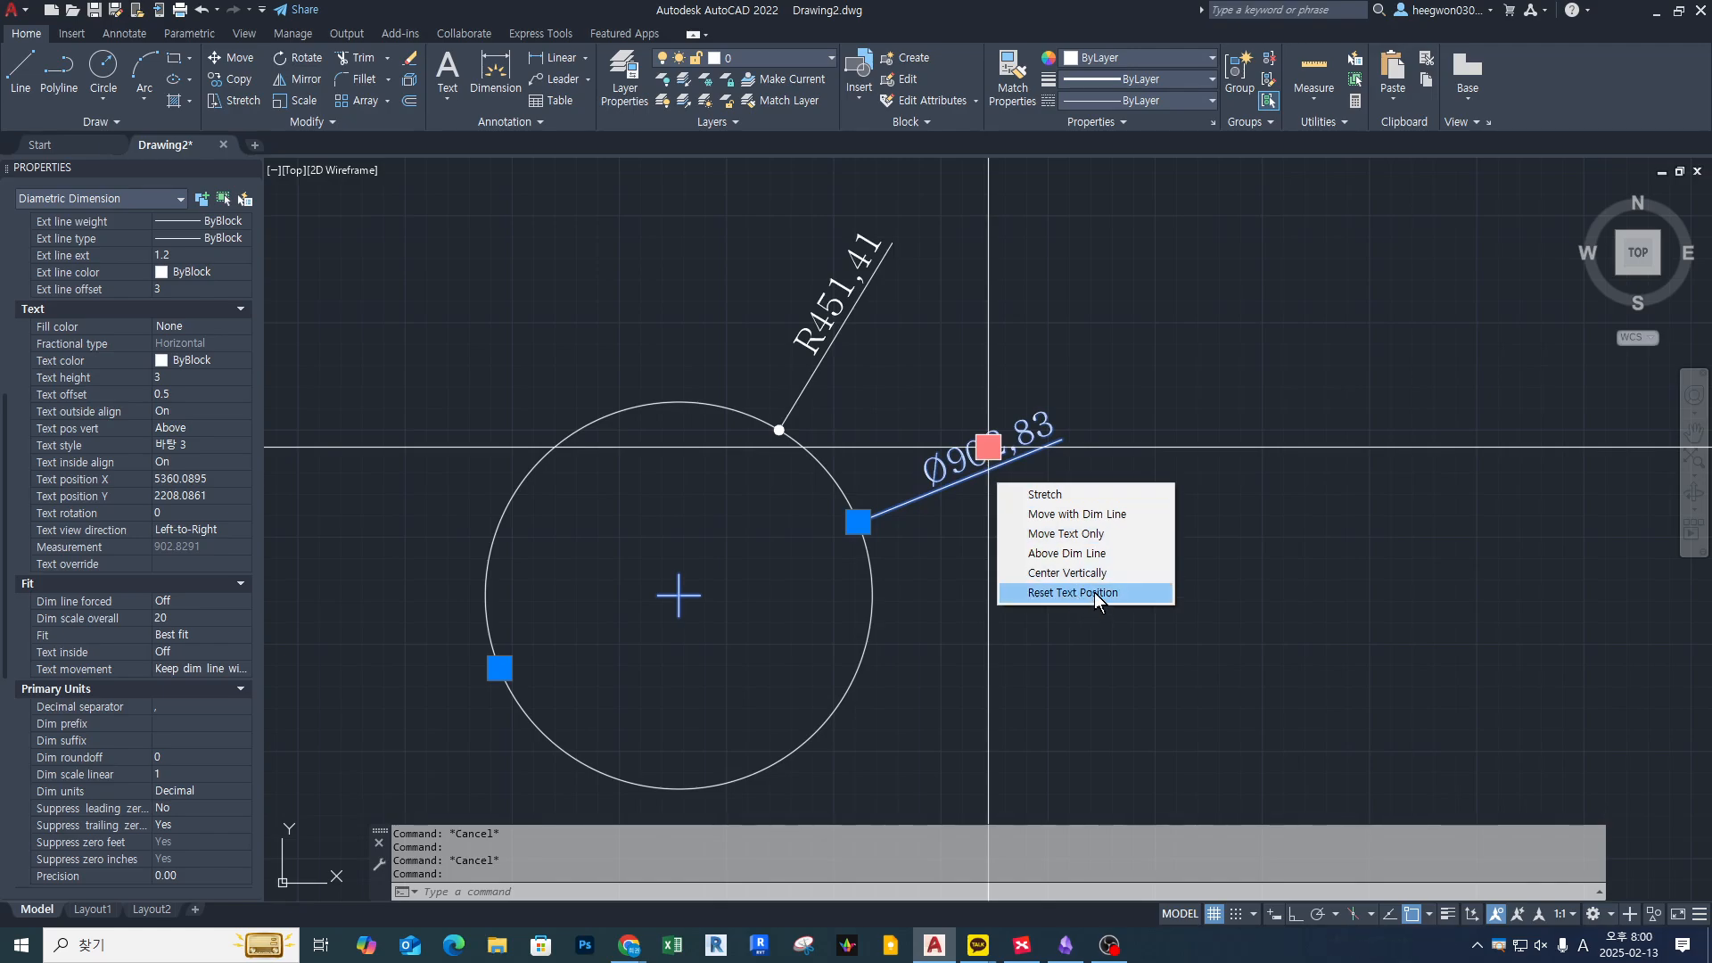
click(1073, 593)
click(988, 446)
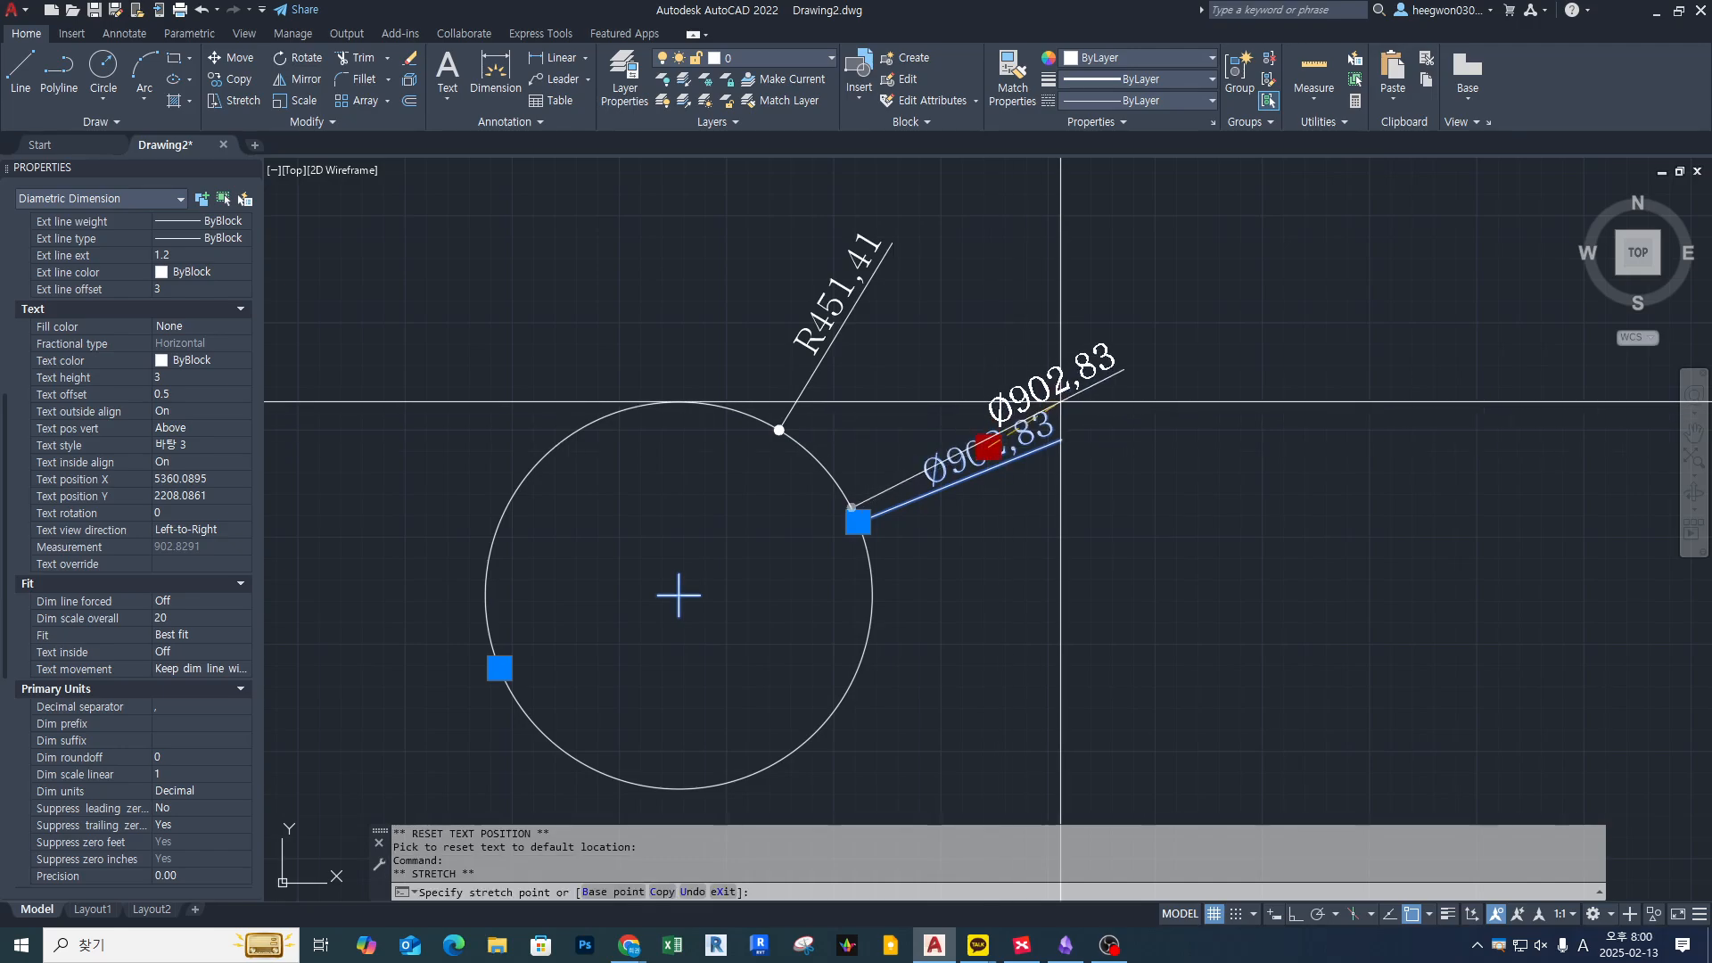
click(1174, 350)
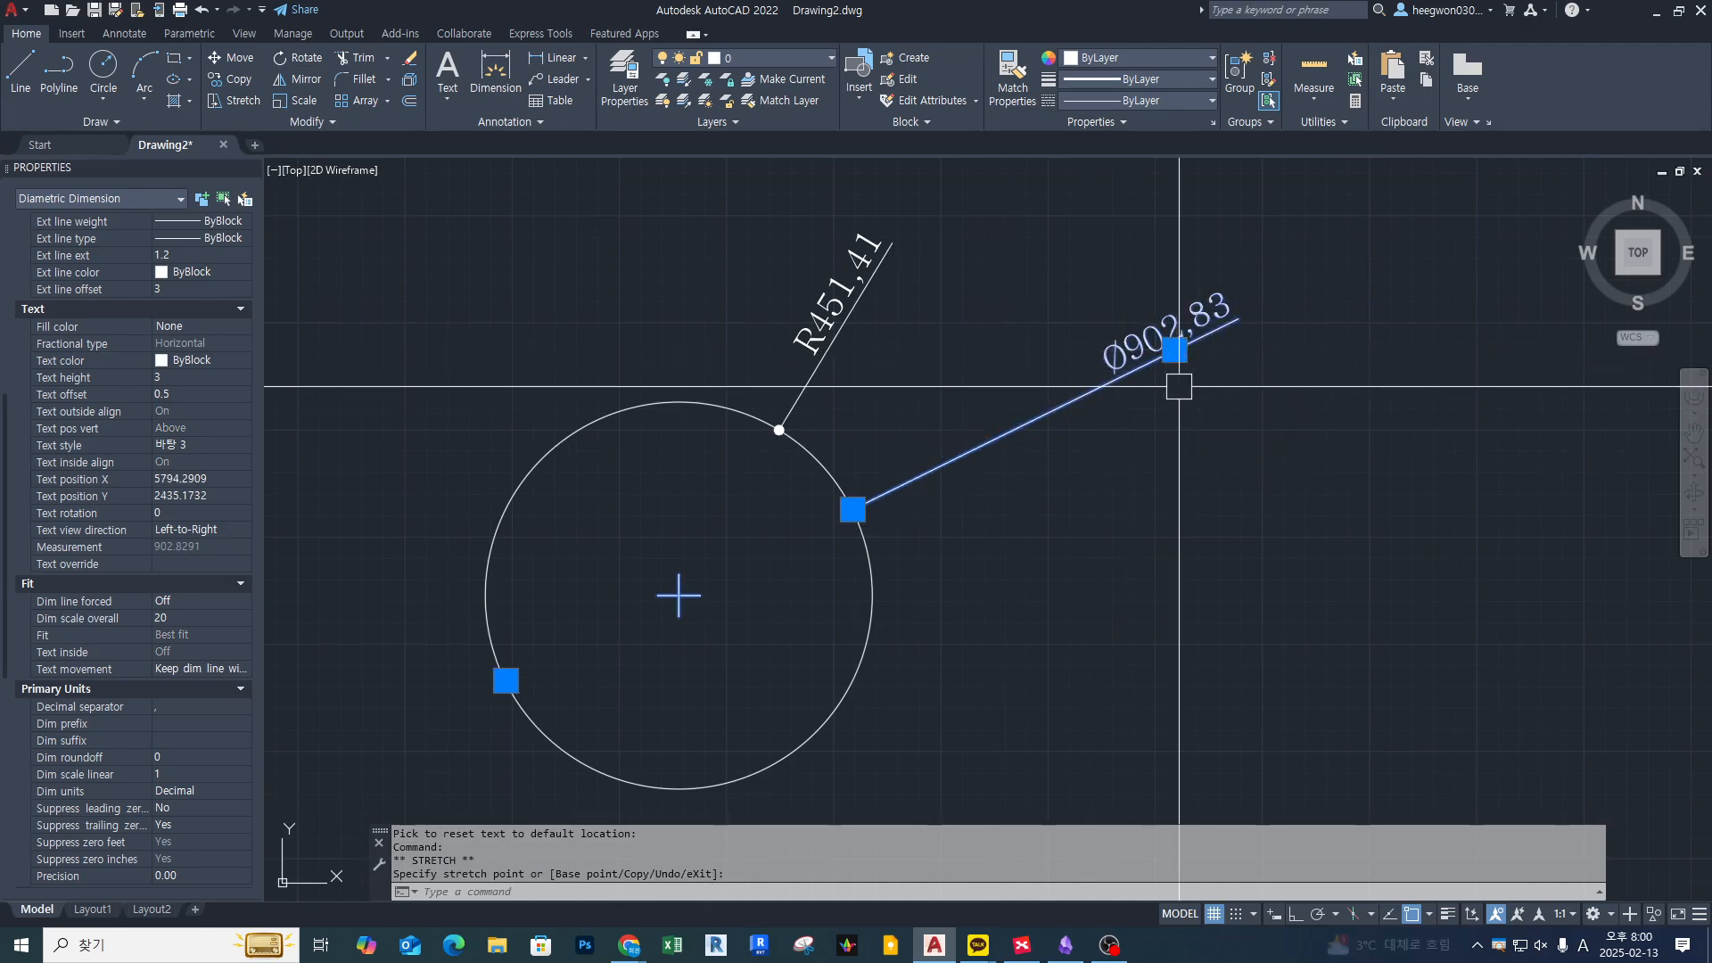
Return the stretched diameter dimension text to its default location with Reset Text Position
scroll(84, 688, down, 2)
scroll(44, 412, up, 2)
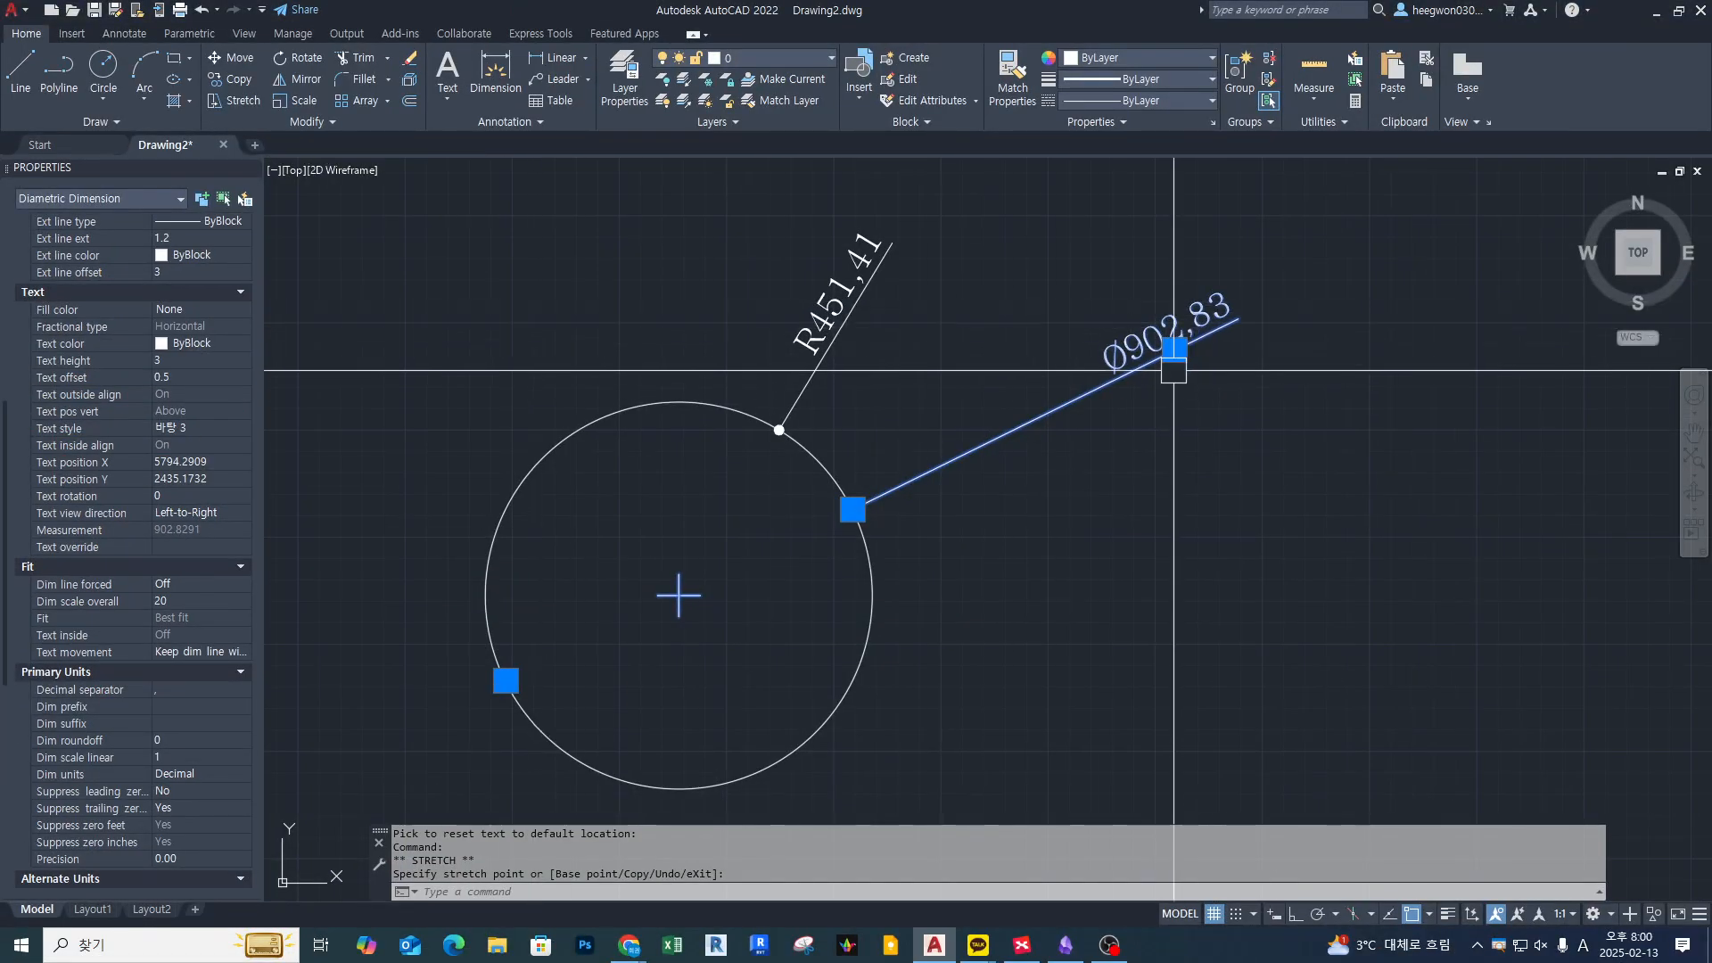
mouse_move(1170, 358)
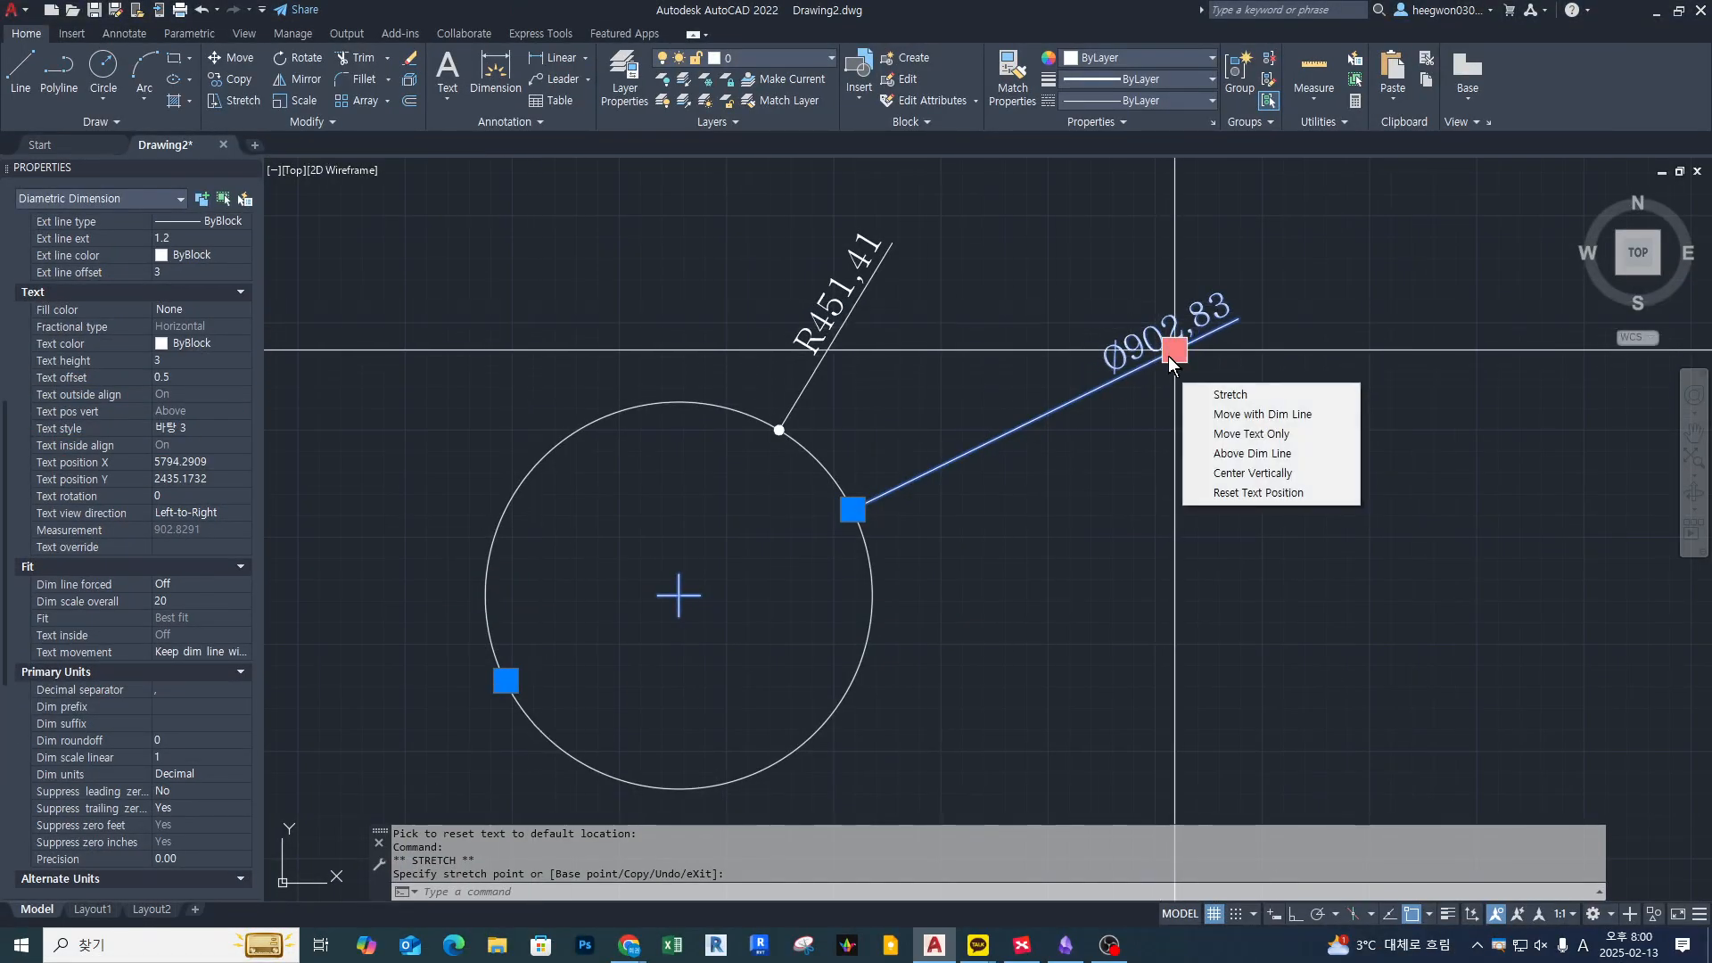
click(1258, 493)
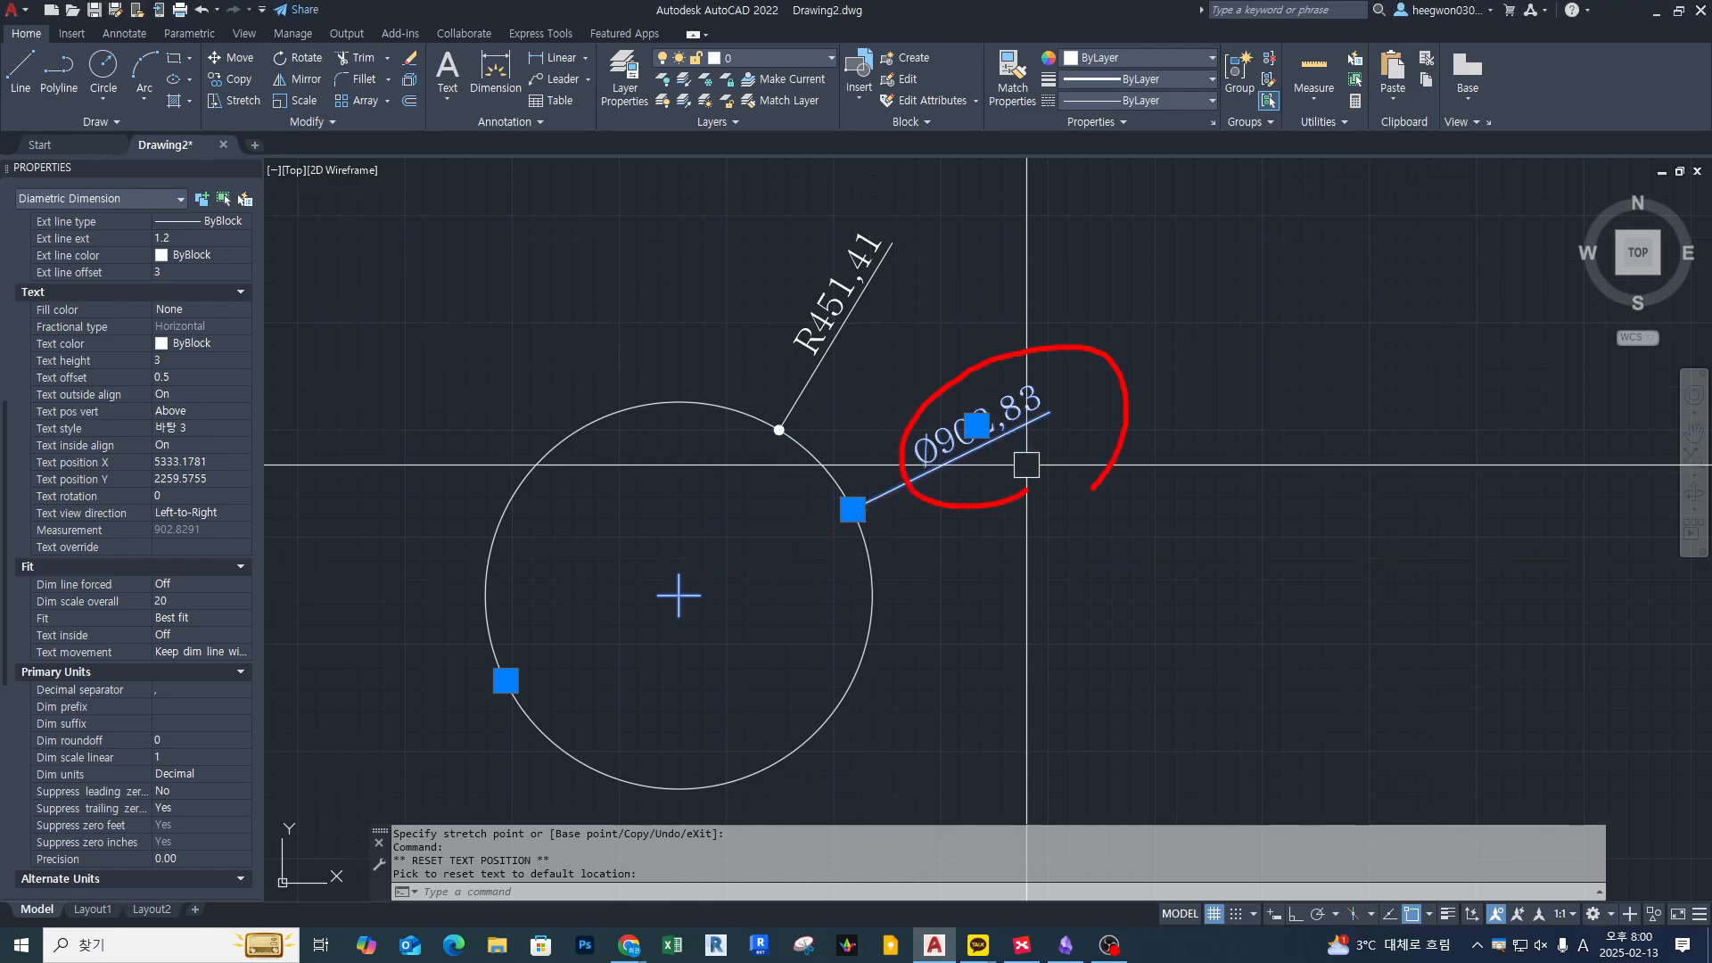
Set the diameter dimension's Text outside align property to Off and clear the selection
click(246, 393)
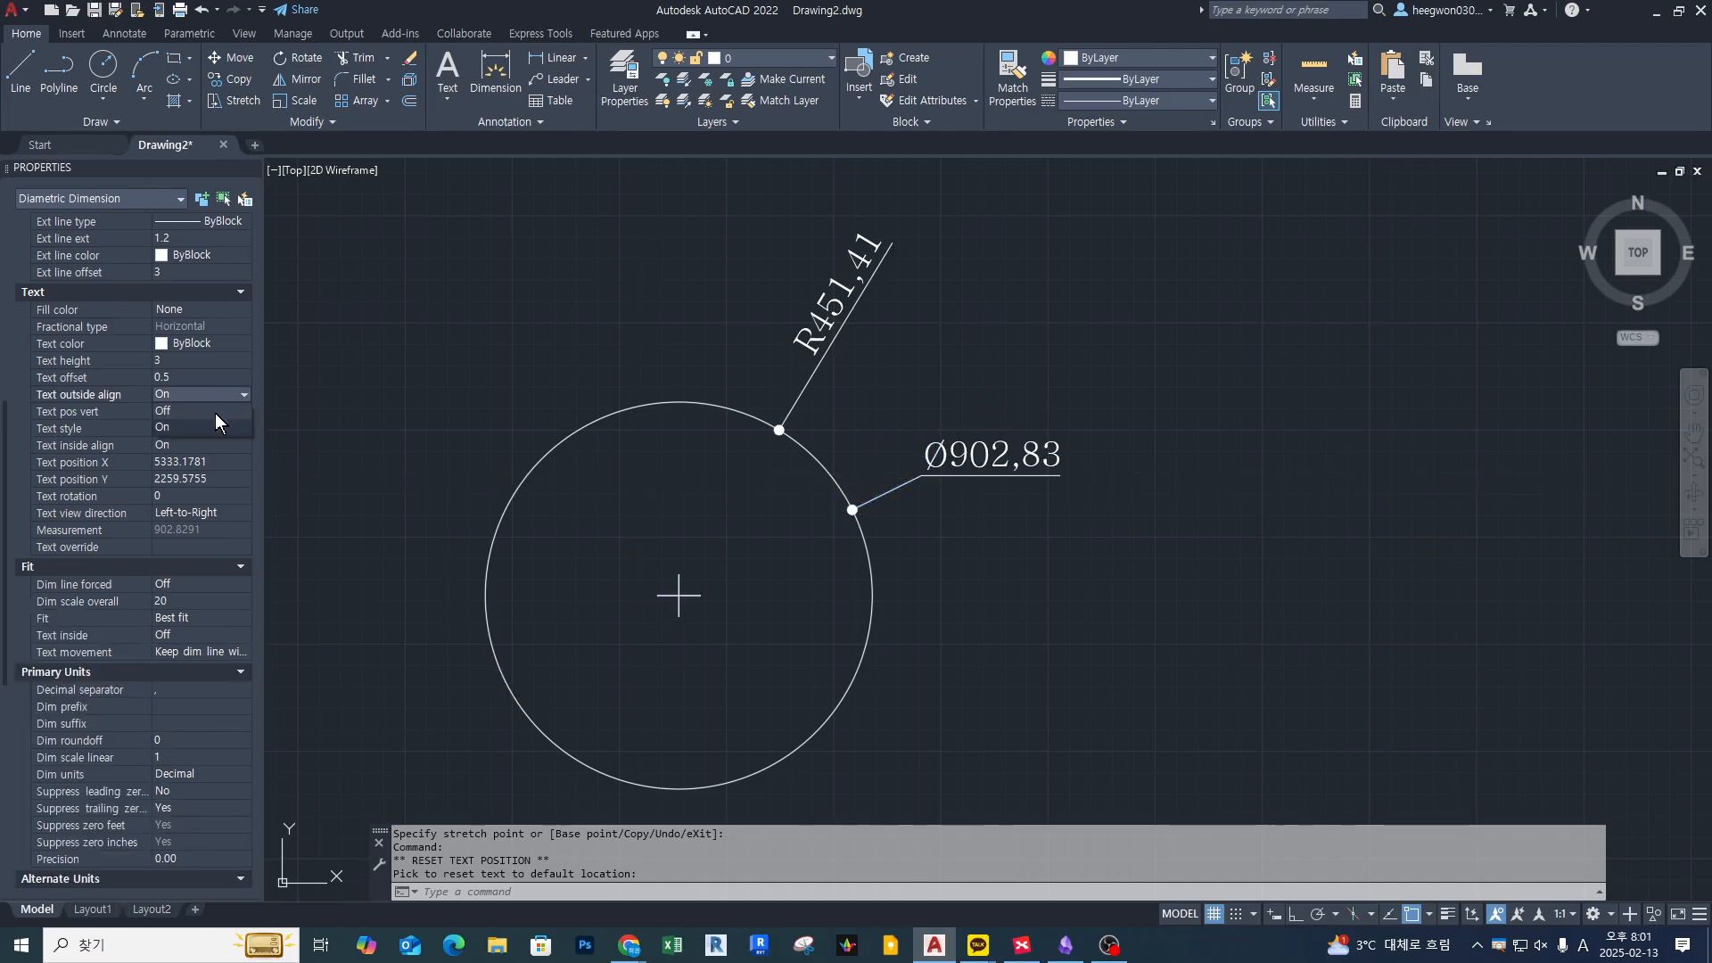
click(216, 414)
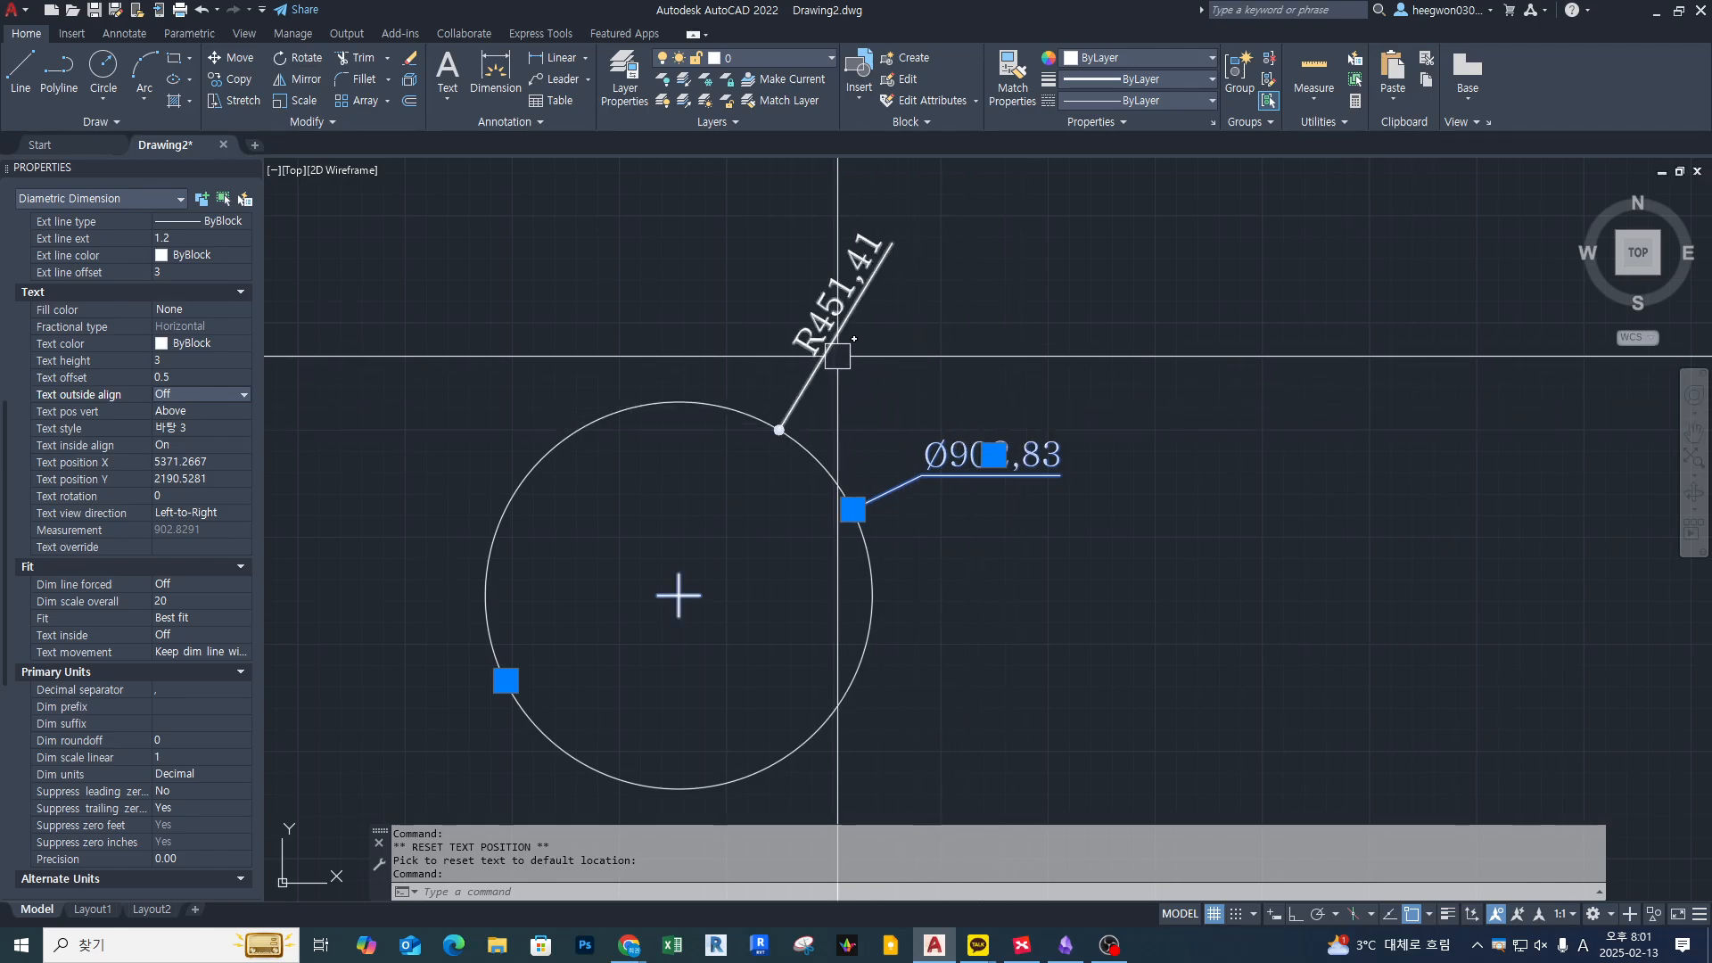
click(821, 375)
key(Escape)
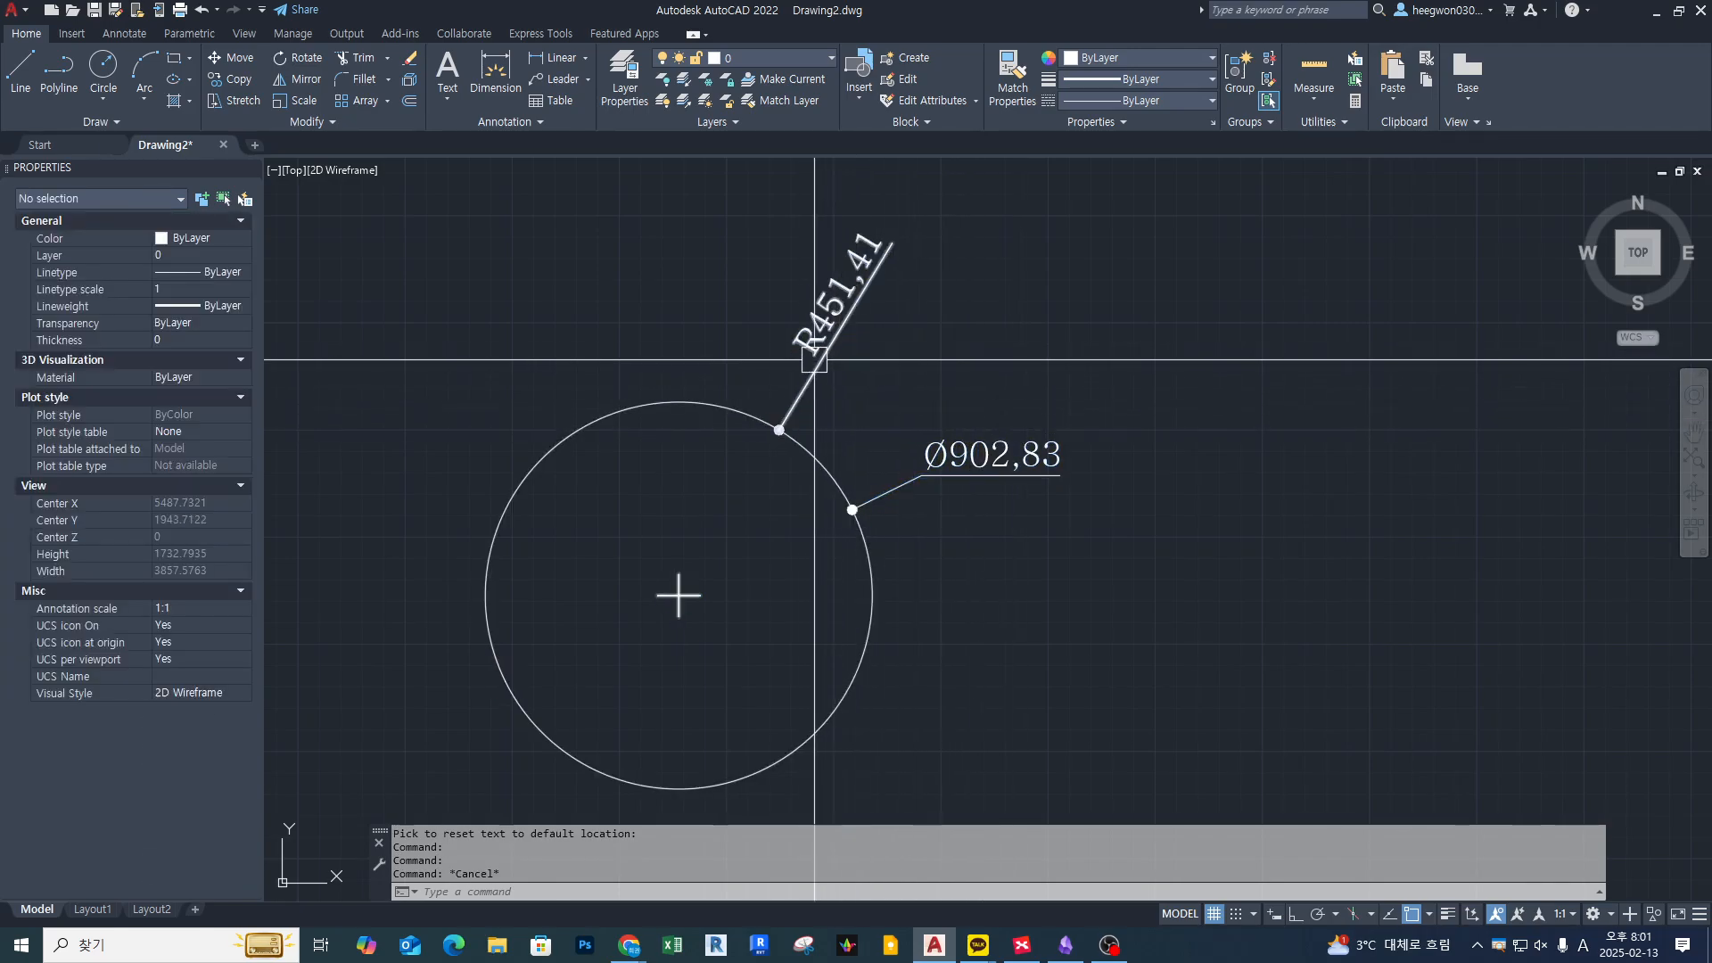
Select the radius dimension outside the circle and return its text to the default location with Reset Text Position
click(839, 293)
mouse_move(839, 293)
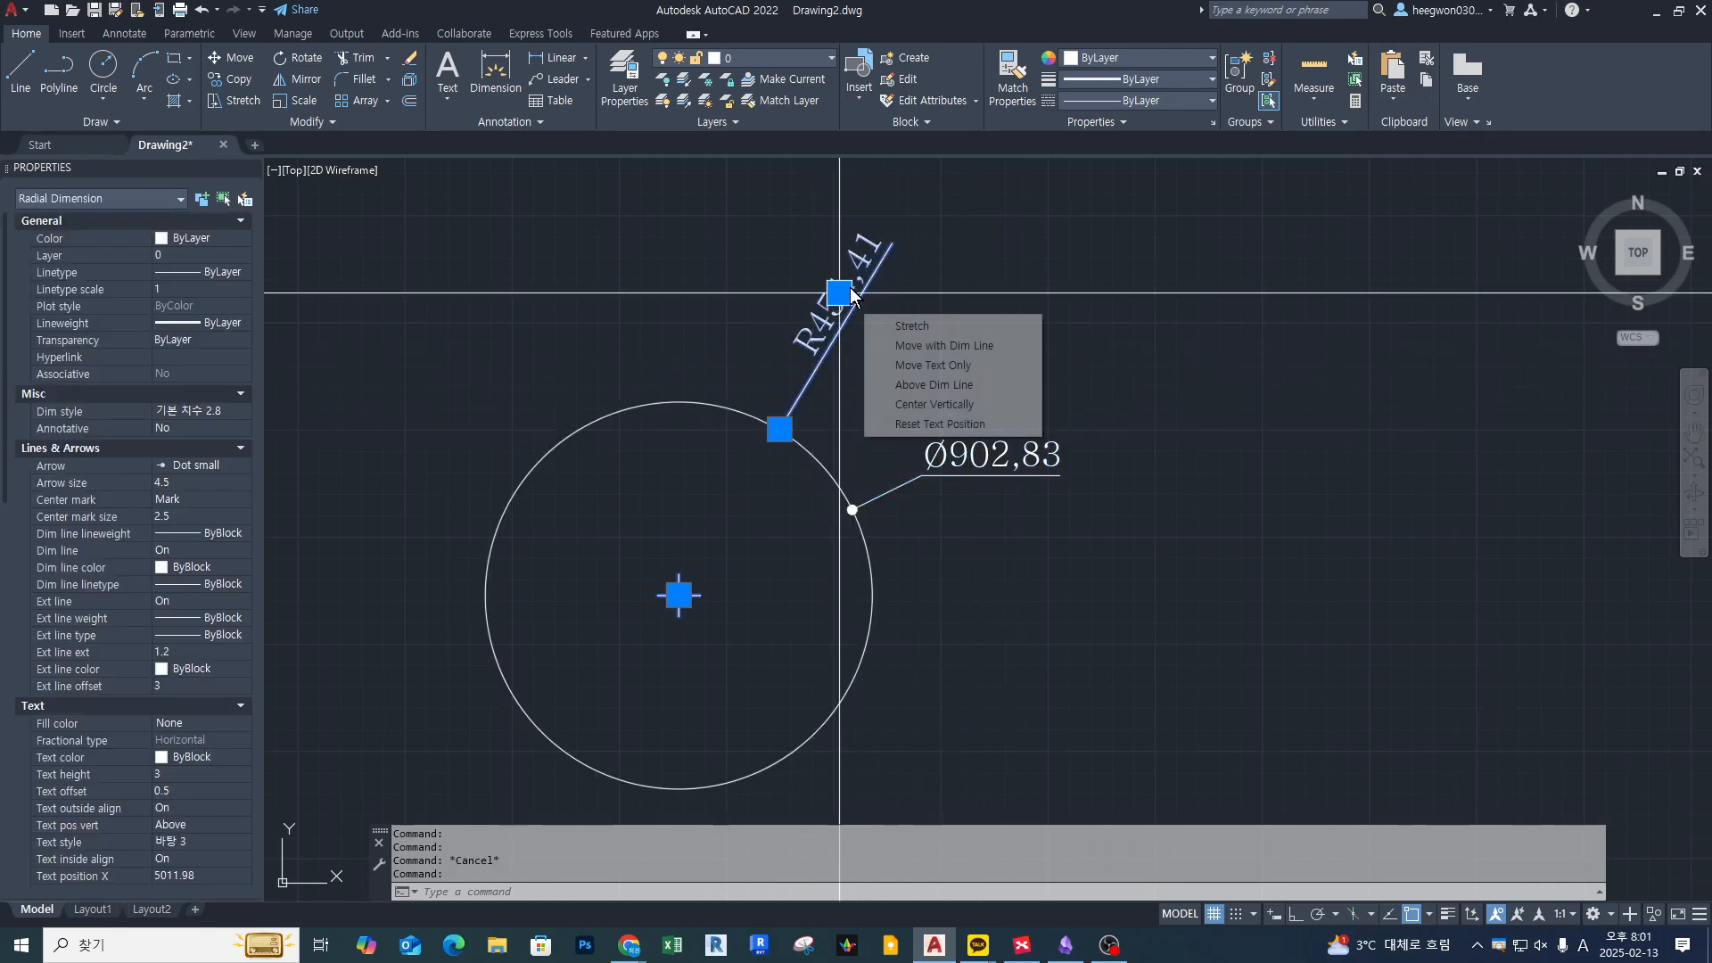
click(945, 432)
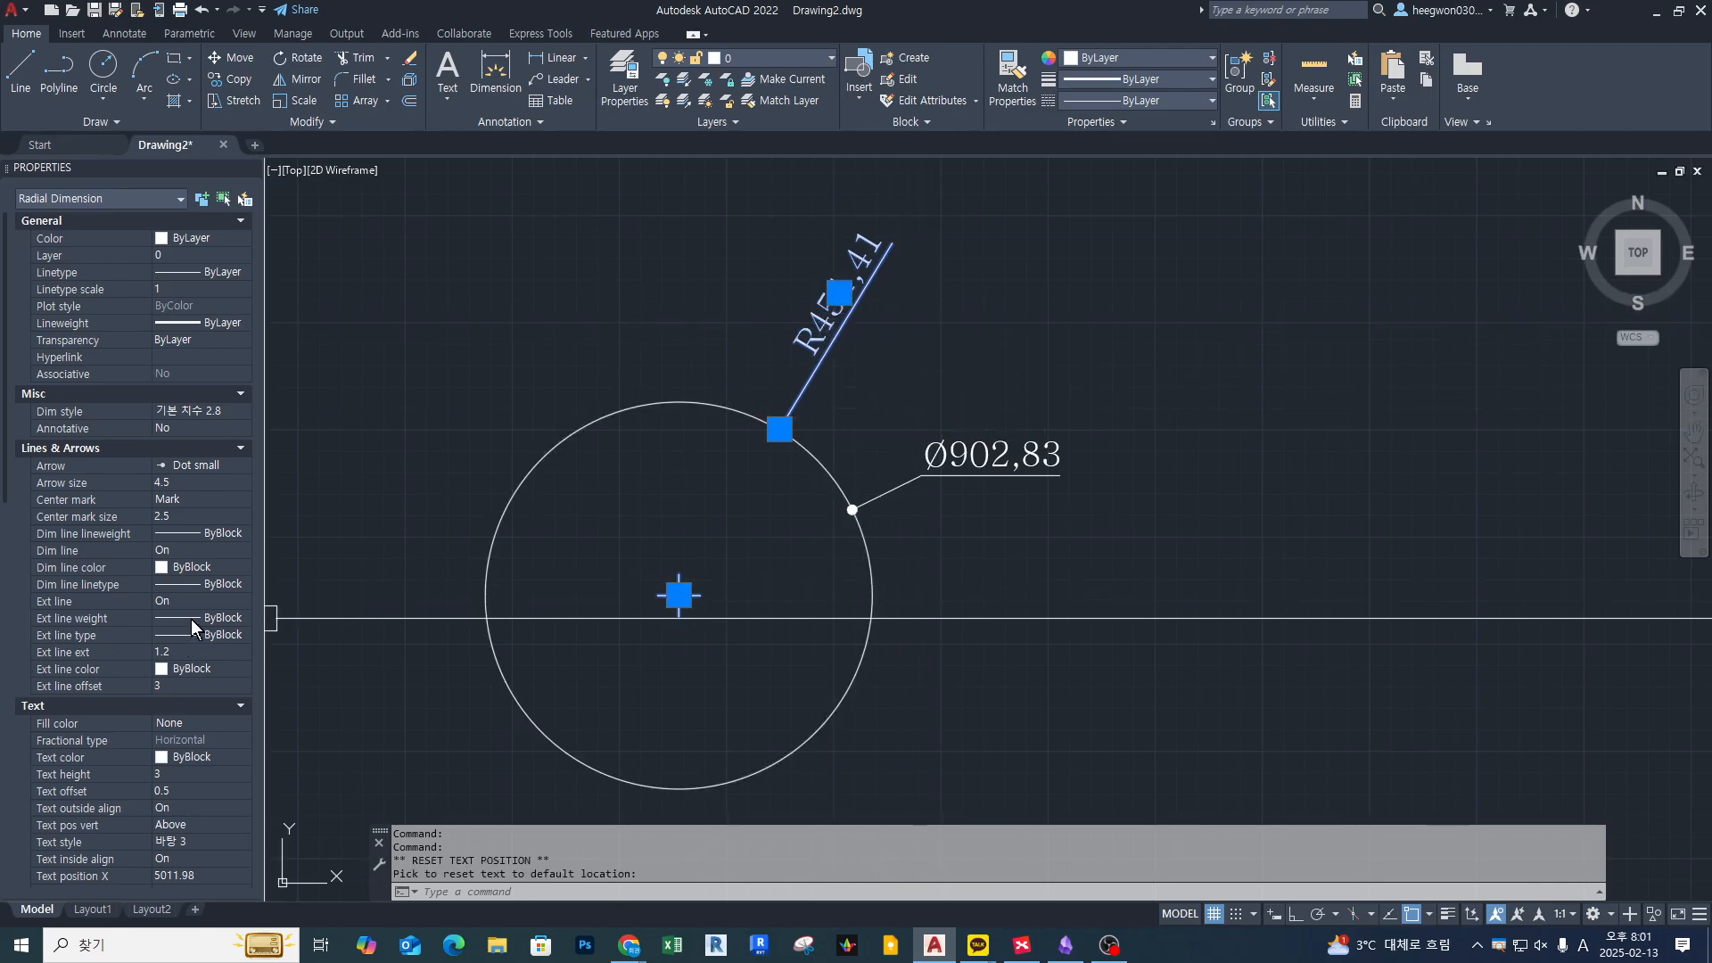
Switch the radius dimension's Text outside align property to Off and back to On
scroll(103, 726, down, 4)
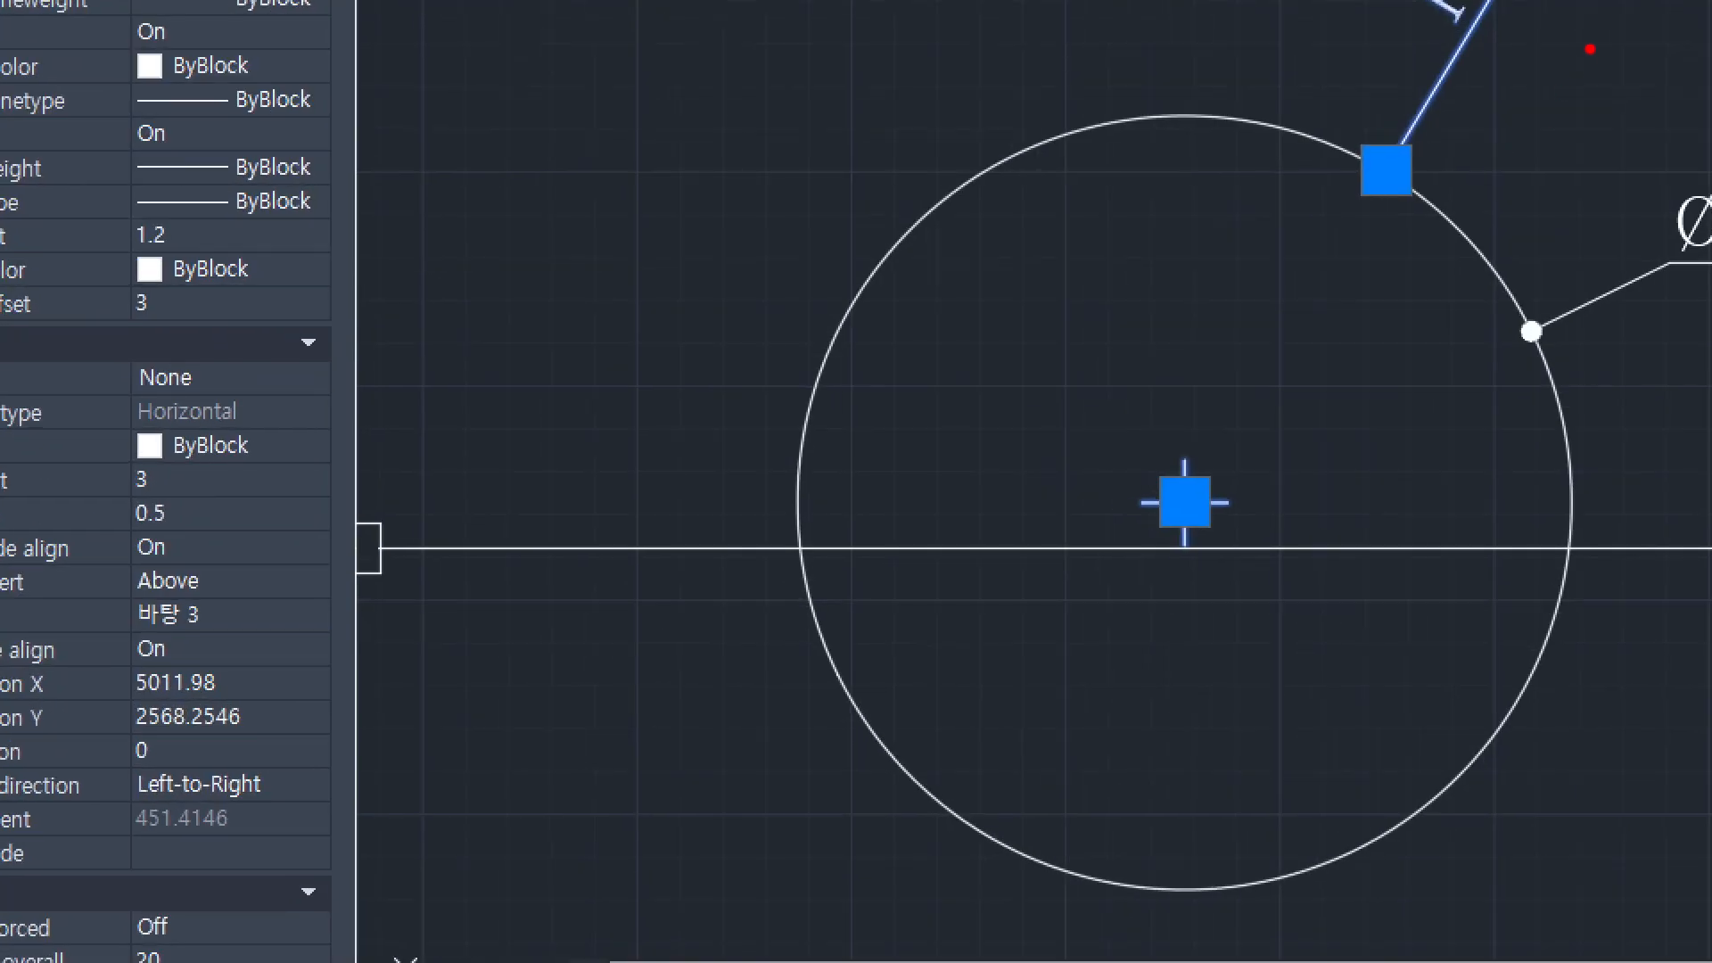
mouse_move(1520, 93)
mouse_down()
mouse_move(1399, 123)
mouse_move(1500, 84)
mouse_up()
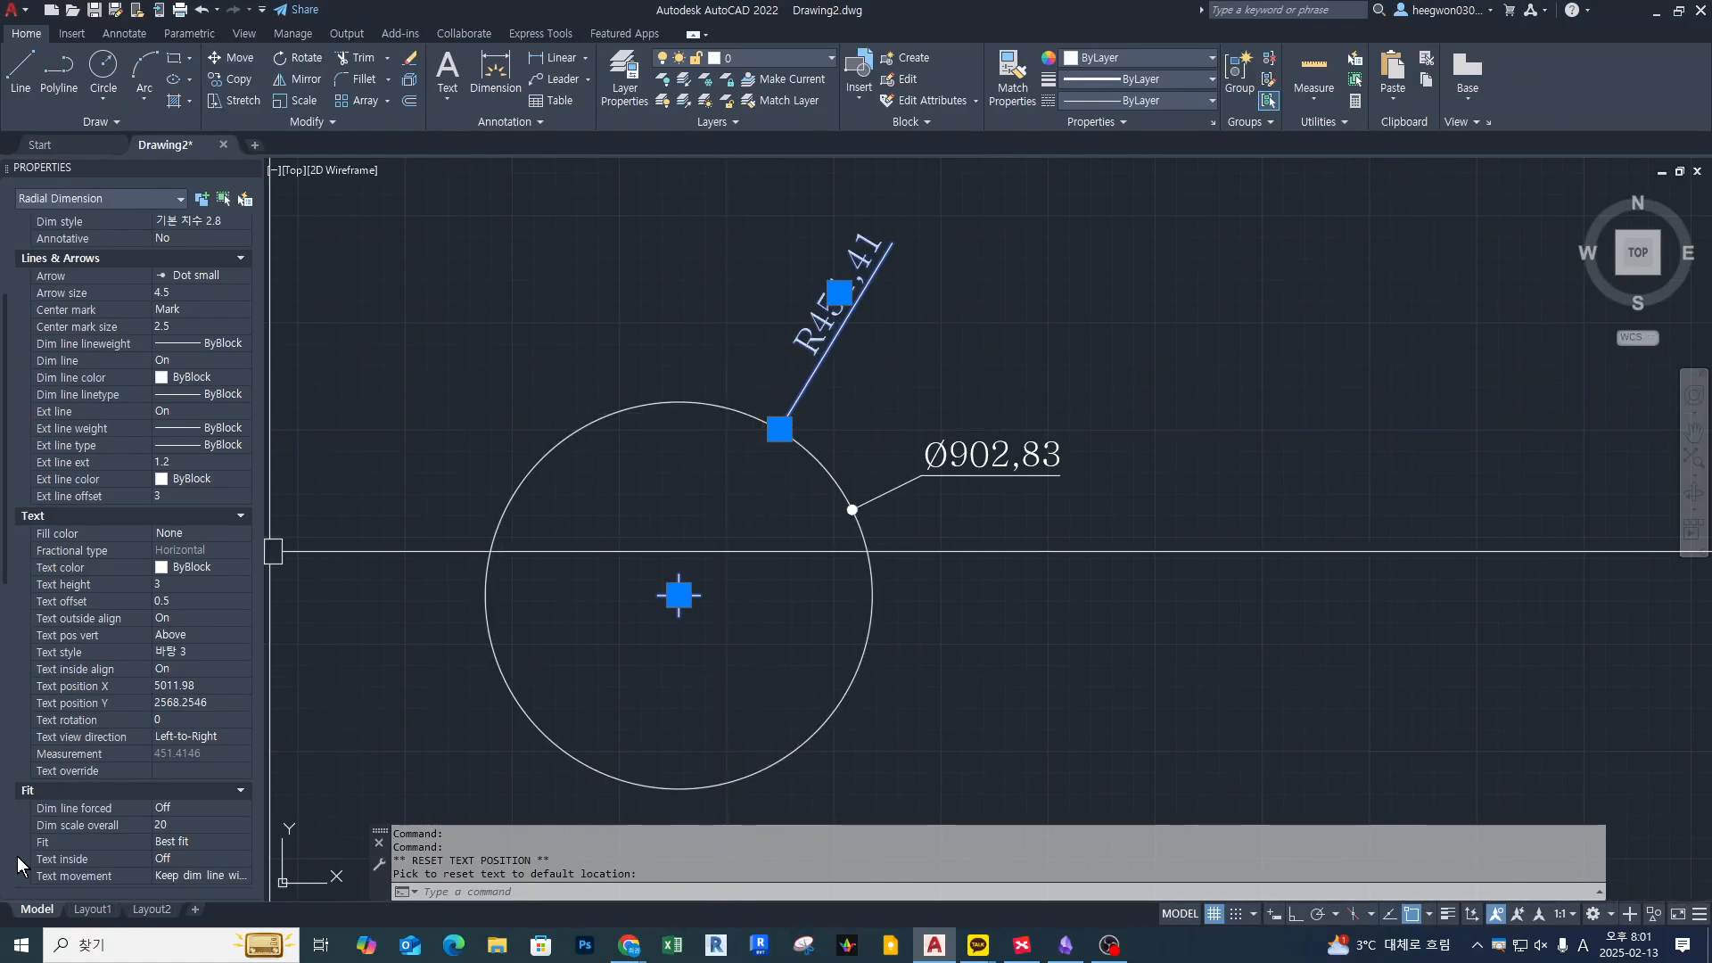
click(239, 619)
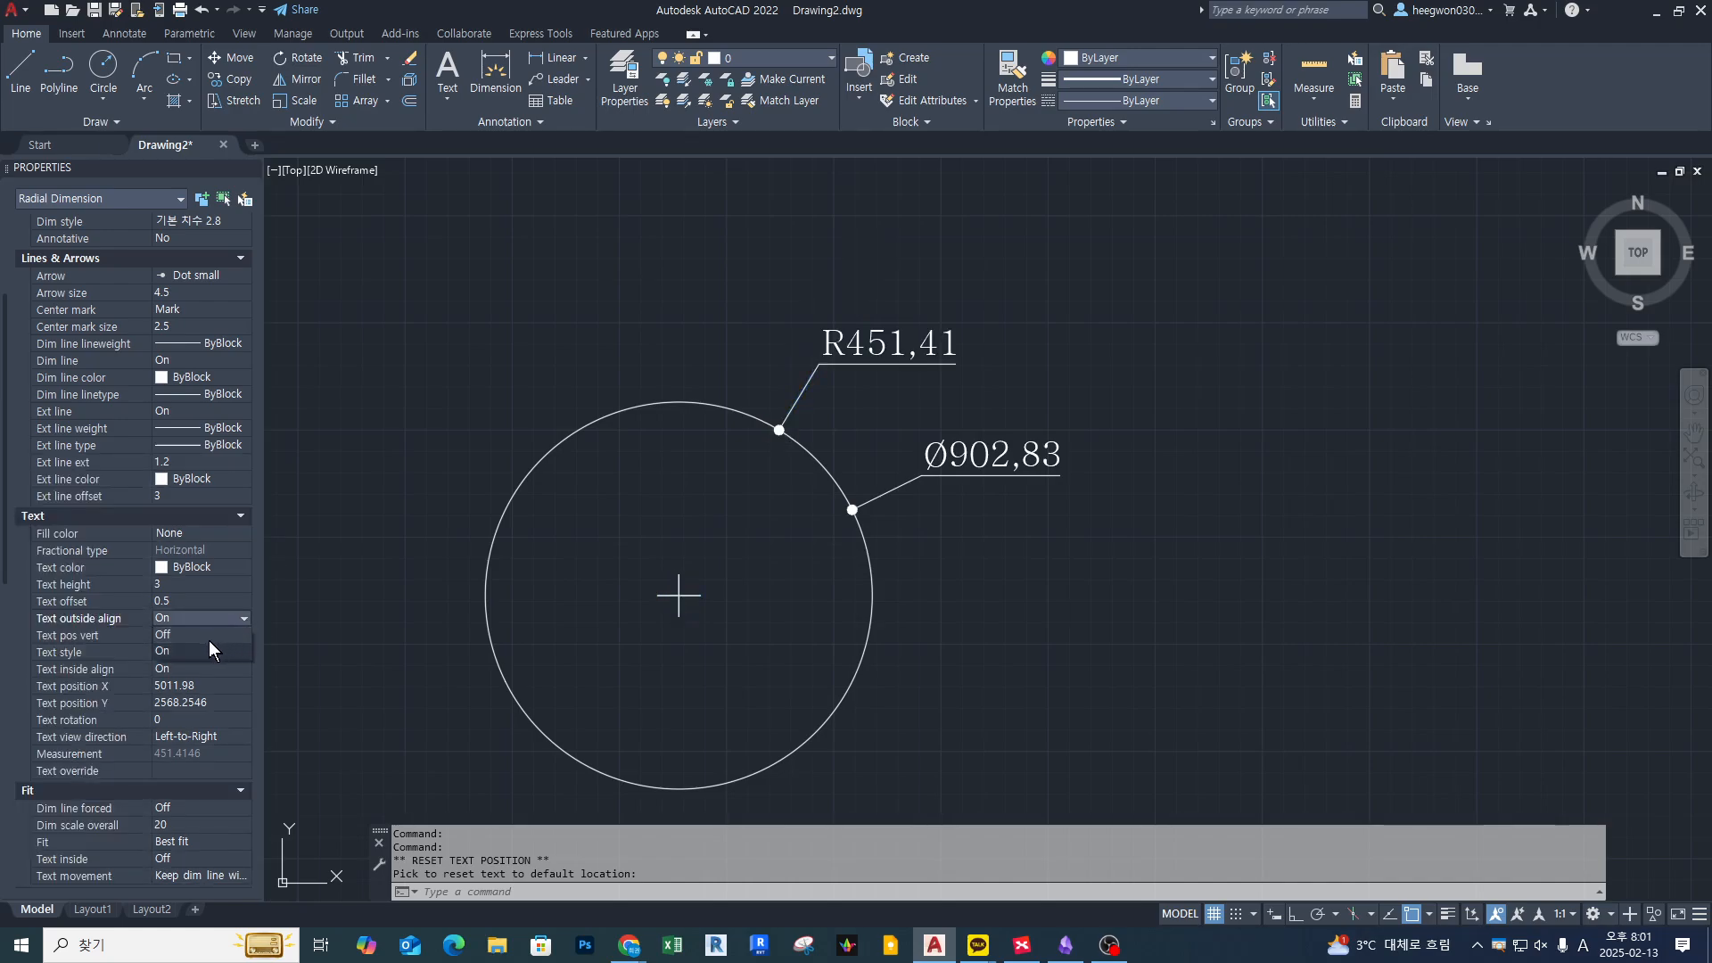
click(208, 638)
click(239, 618)
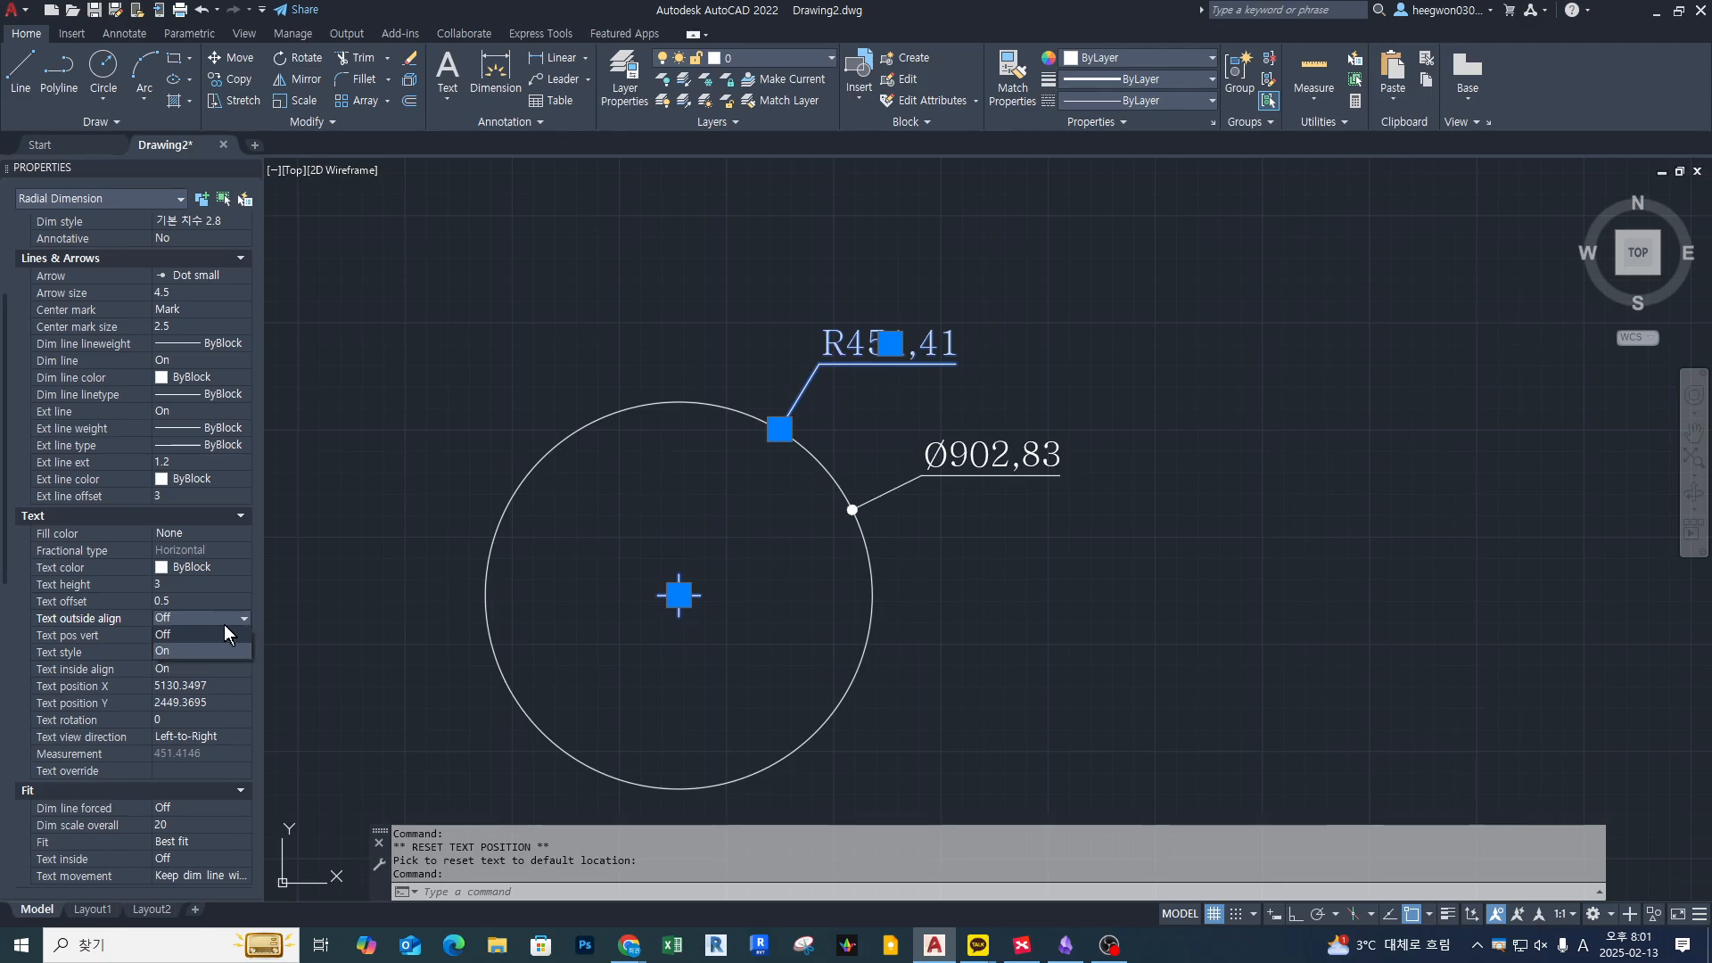
click(182, 645)
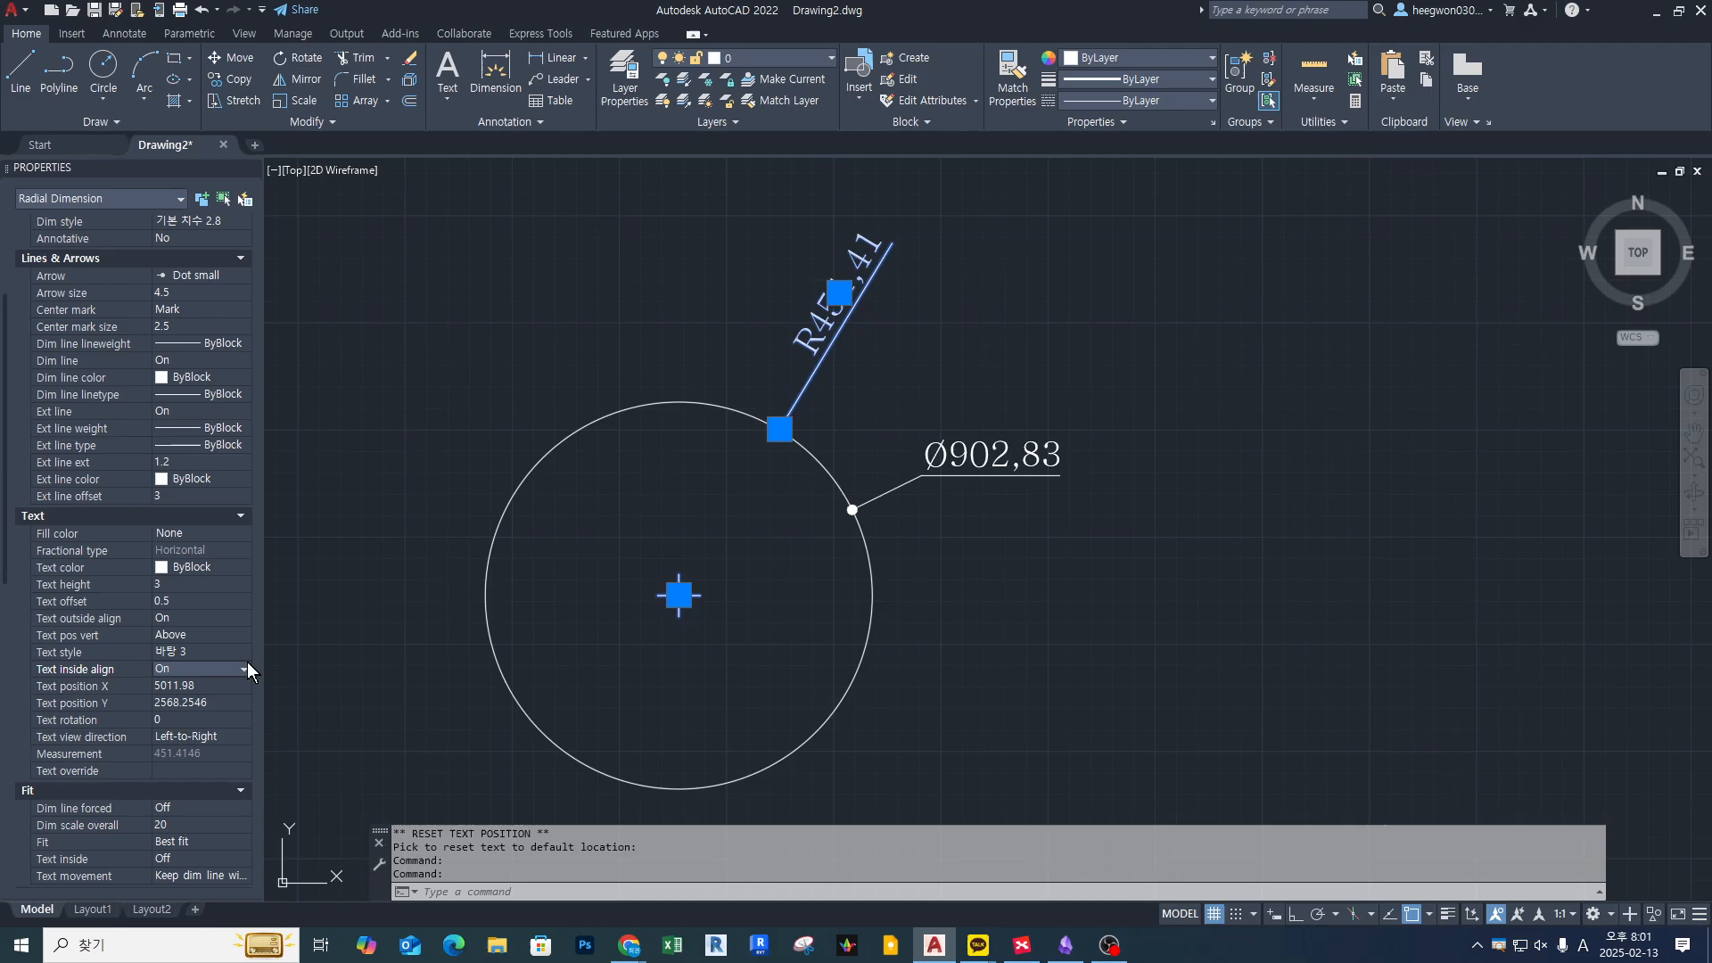
Stretch the radius dimension text inside the circle above its center, and move it back out above the circle
click(238, 668)
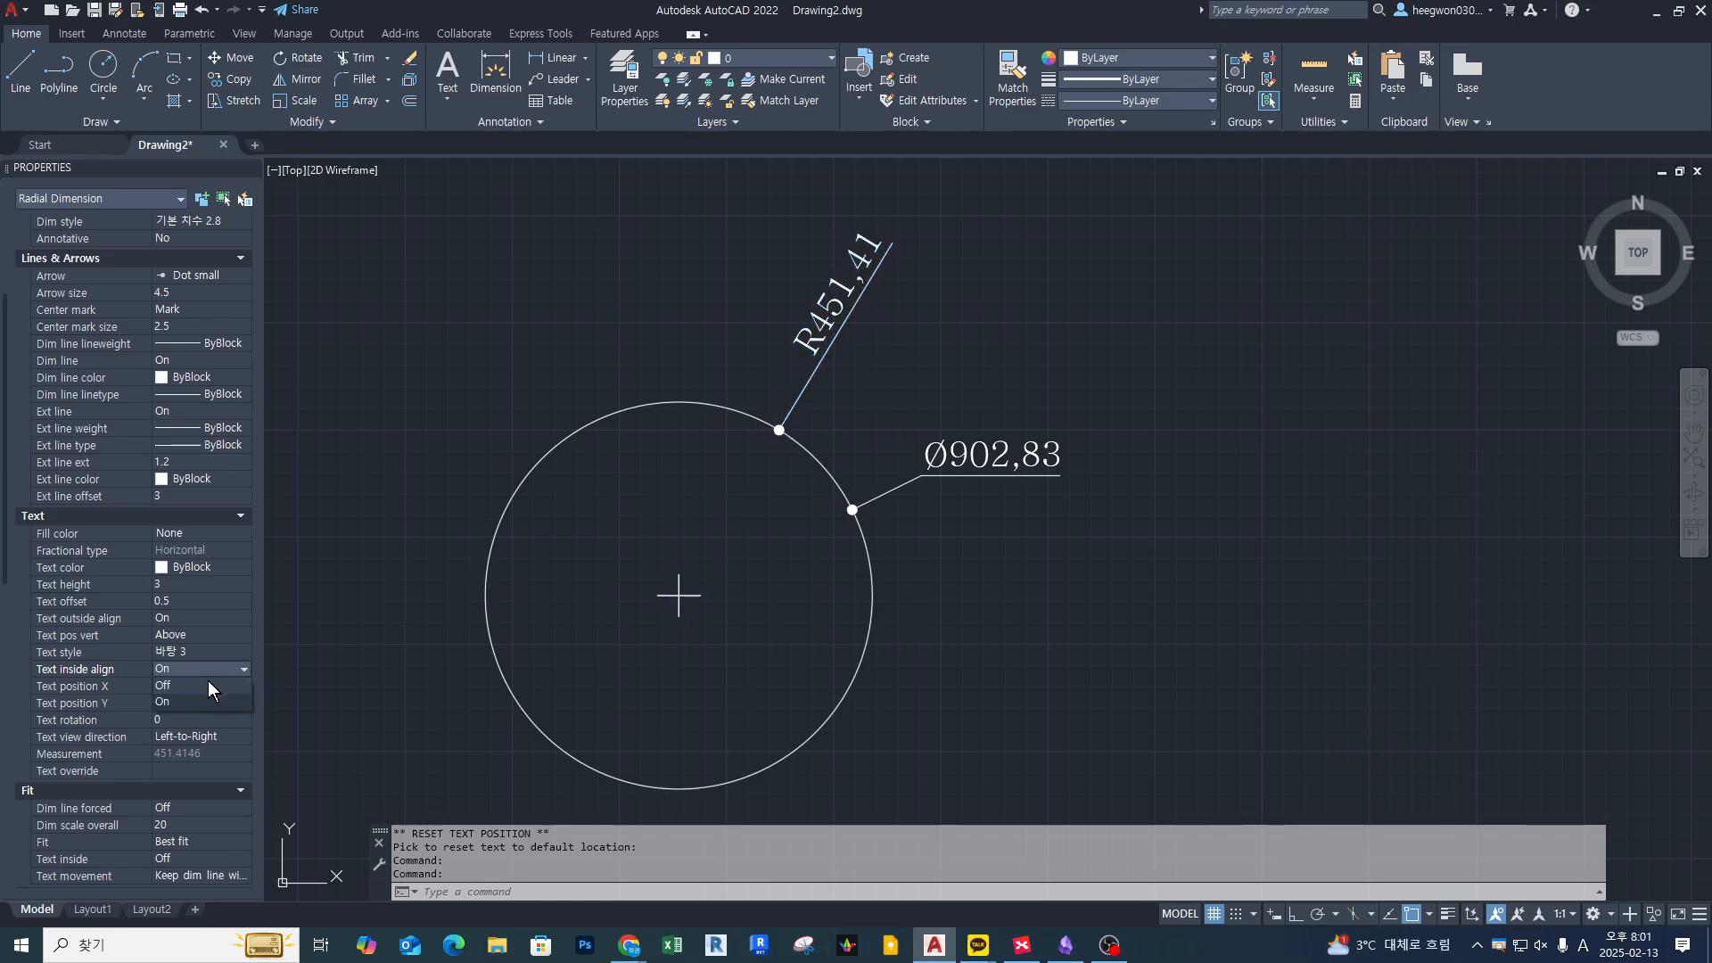
click(839, 293)
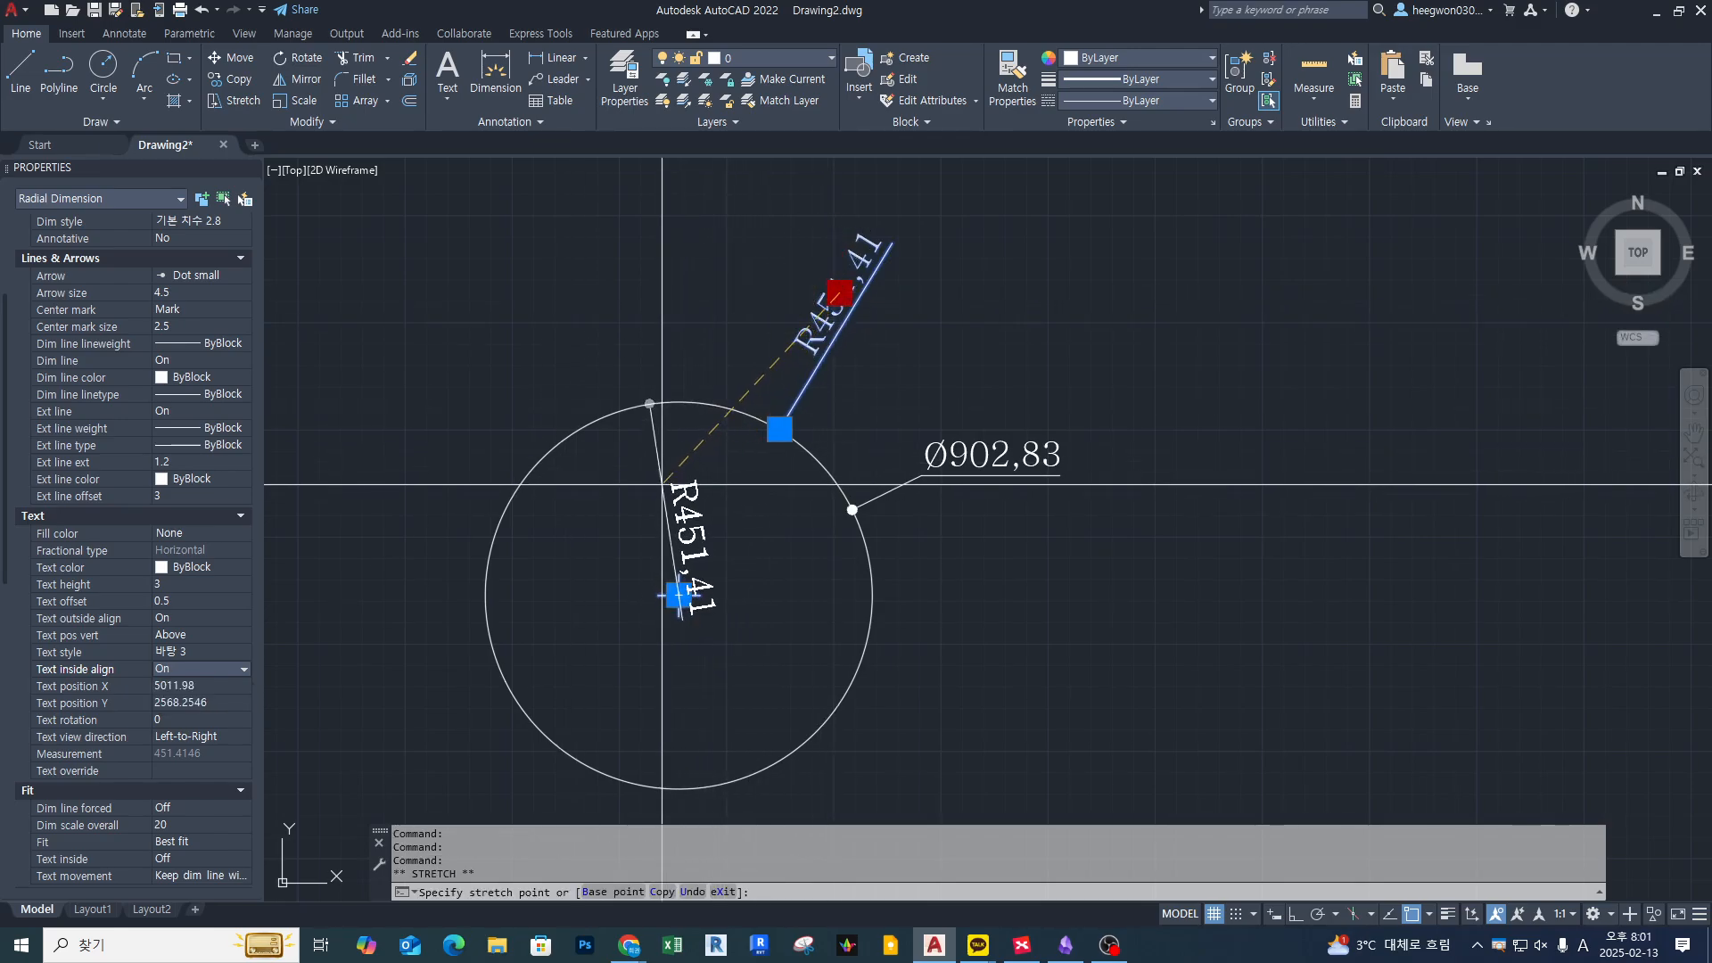
click(678, 485)
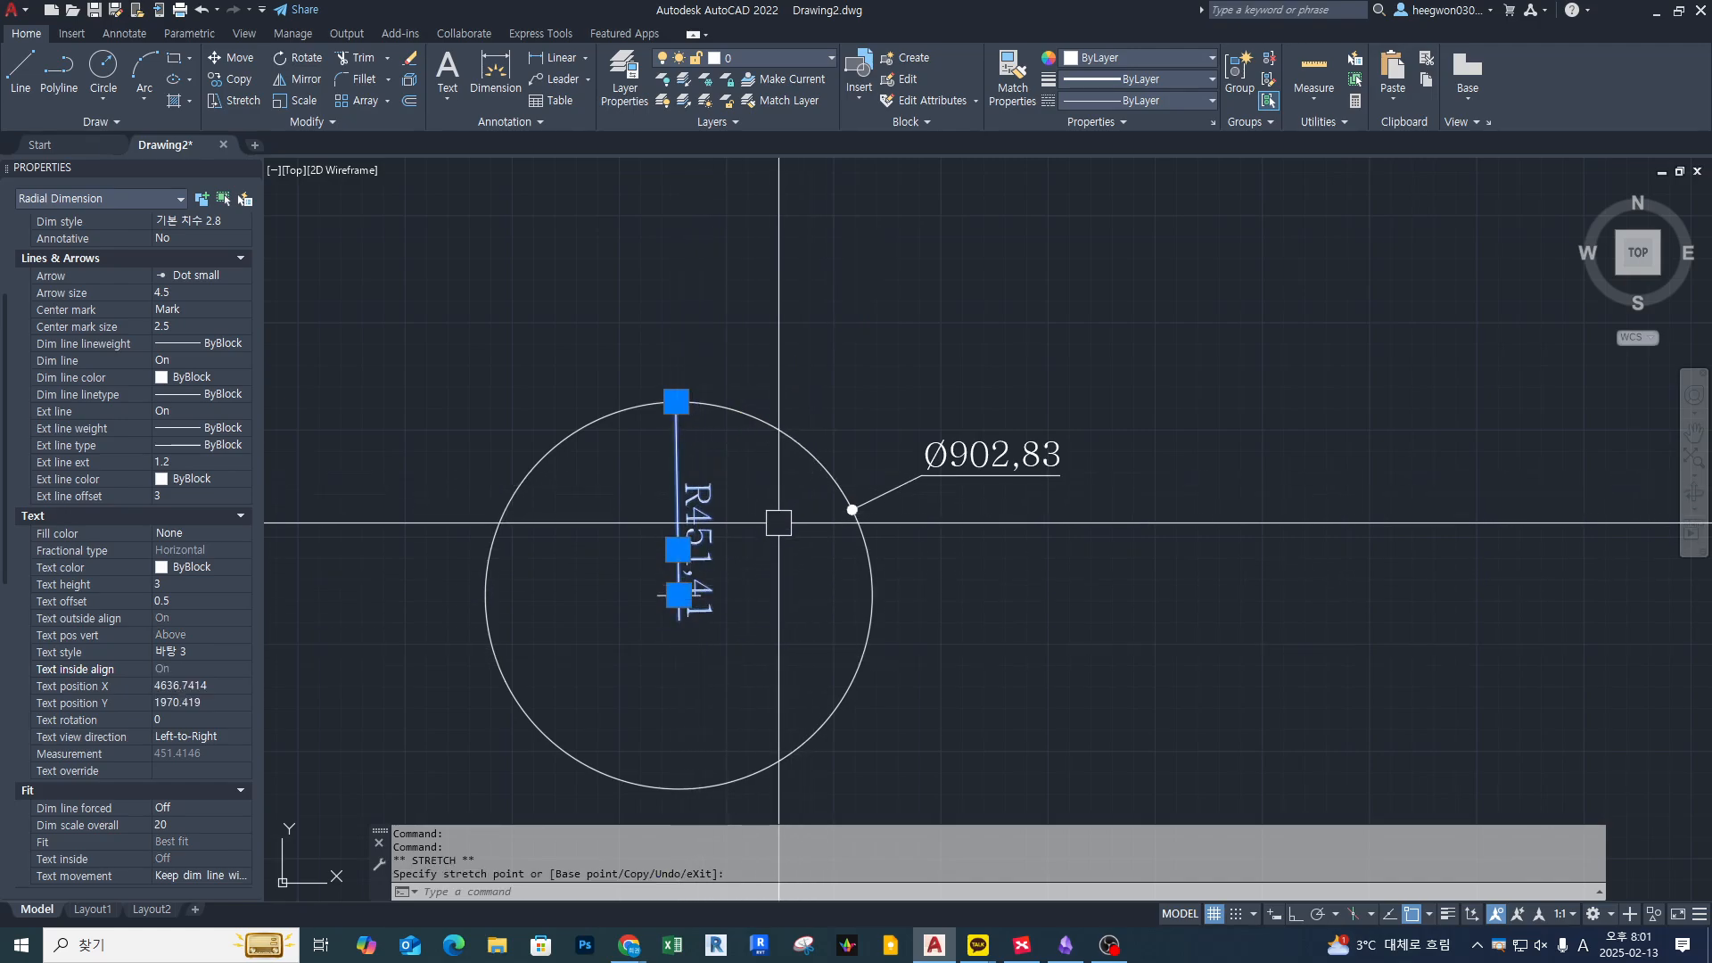
click(678, 549)
click(761, 341)
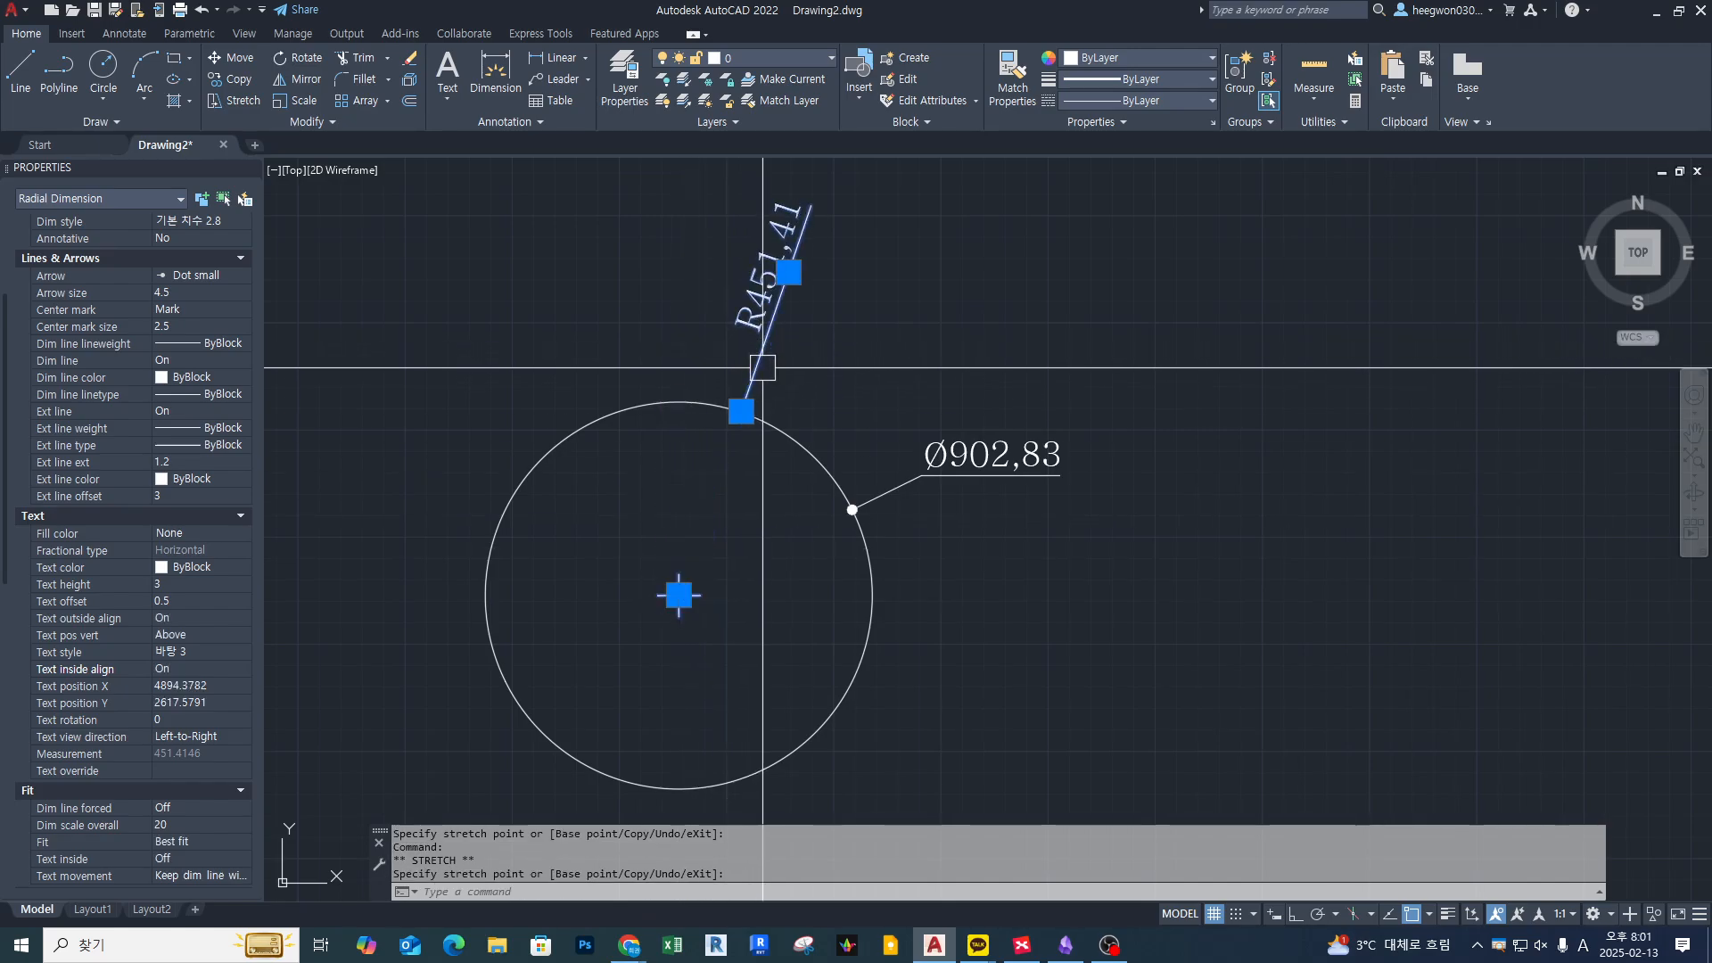
Stretch the radius text to just above the circle's center on the left side, and apply Reset Text Position to it
click(788, 272)
click(664, 551)
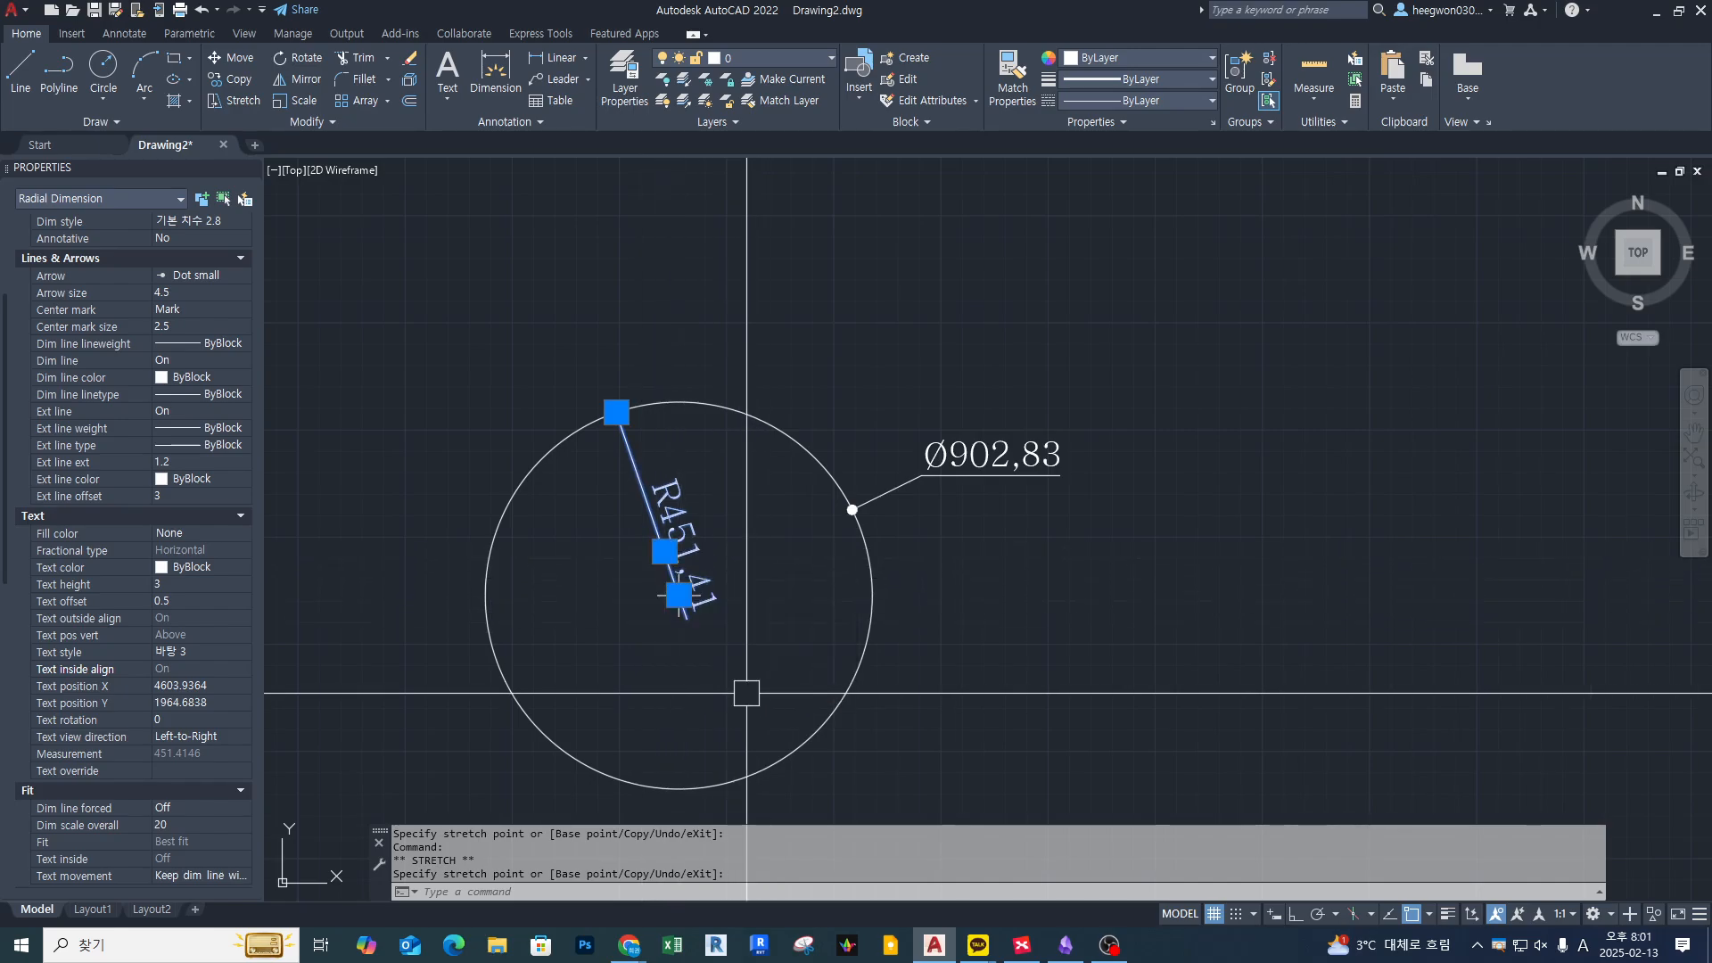
mouse_move(664, 551)
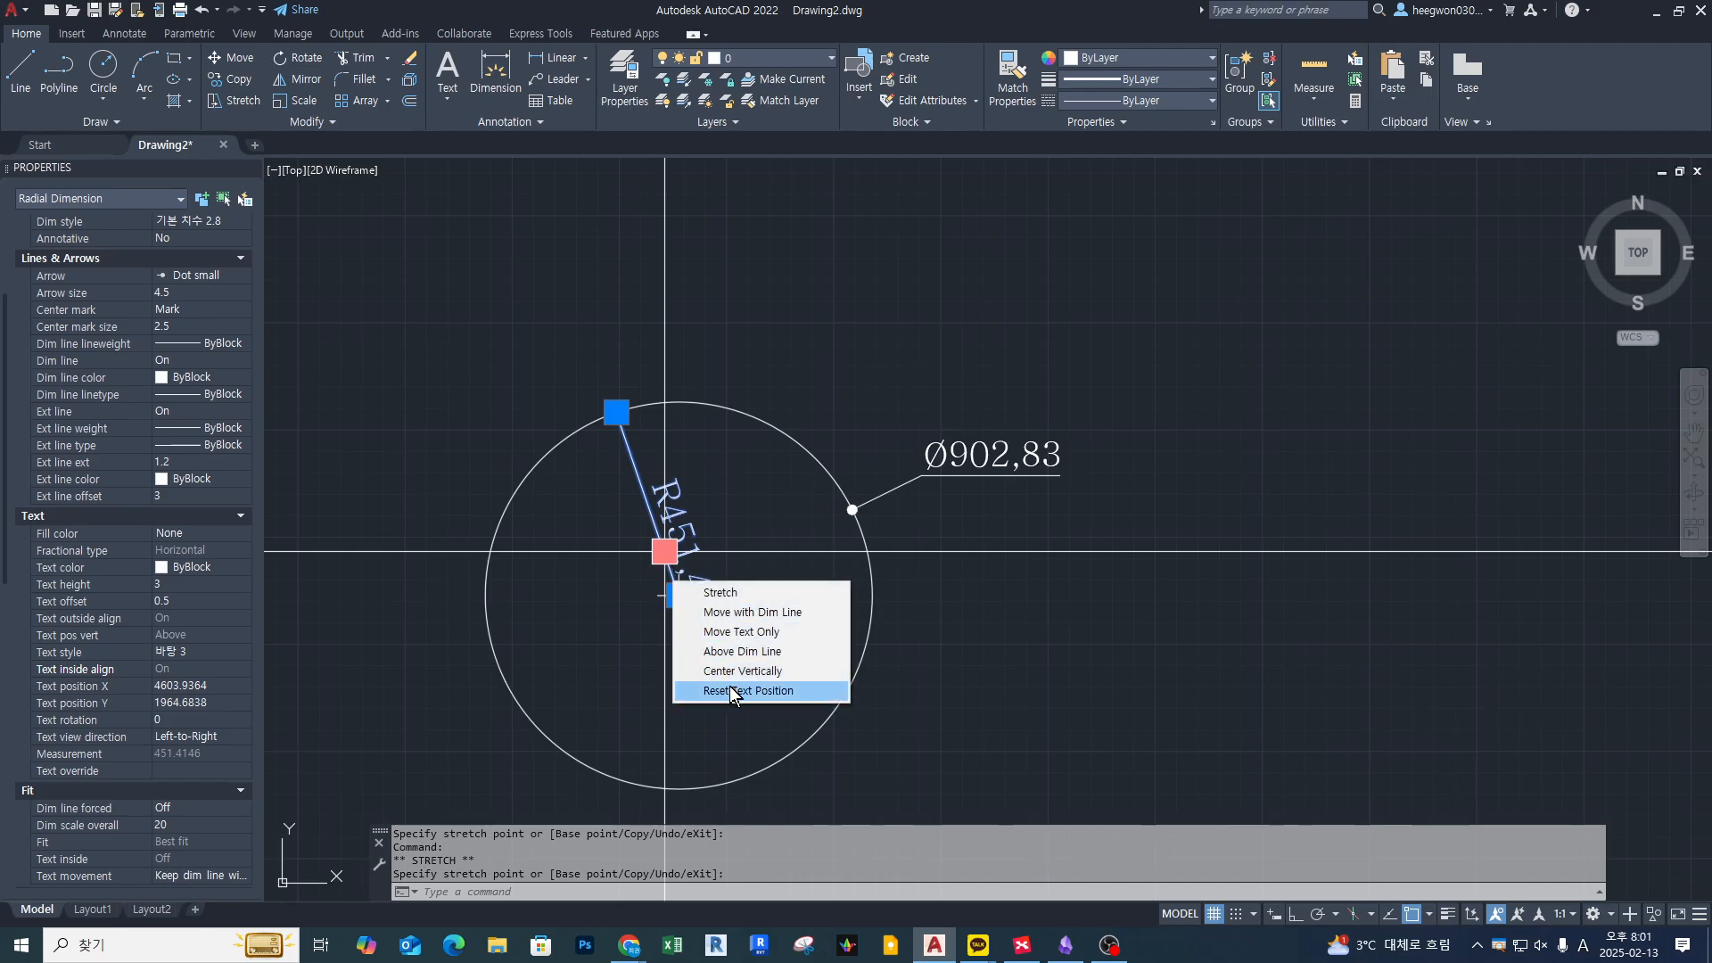
click(732, 692)
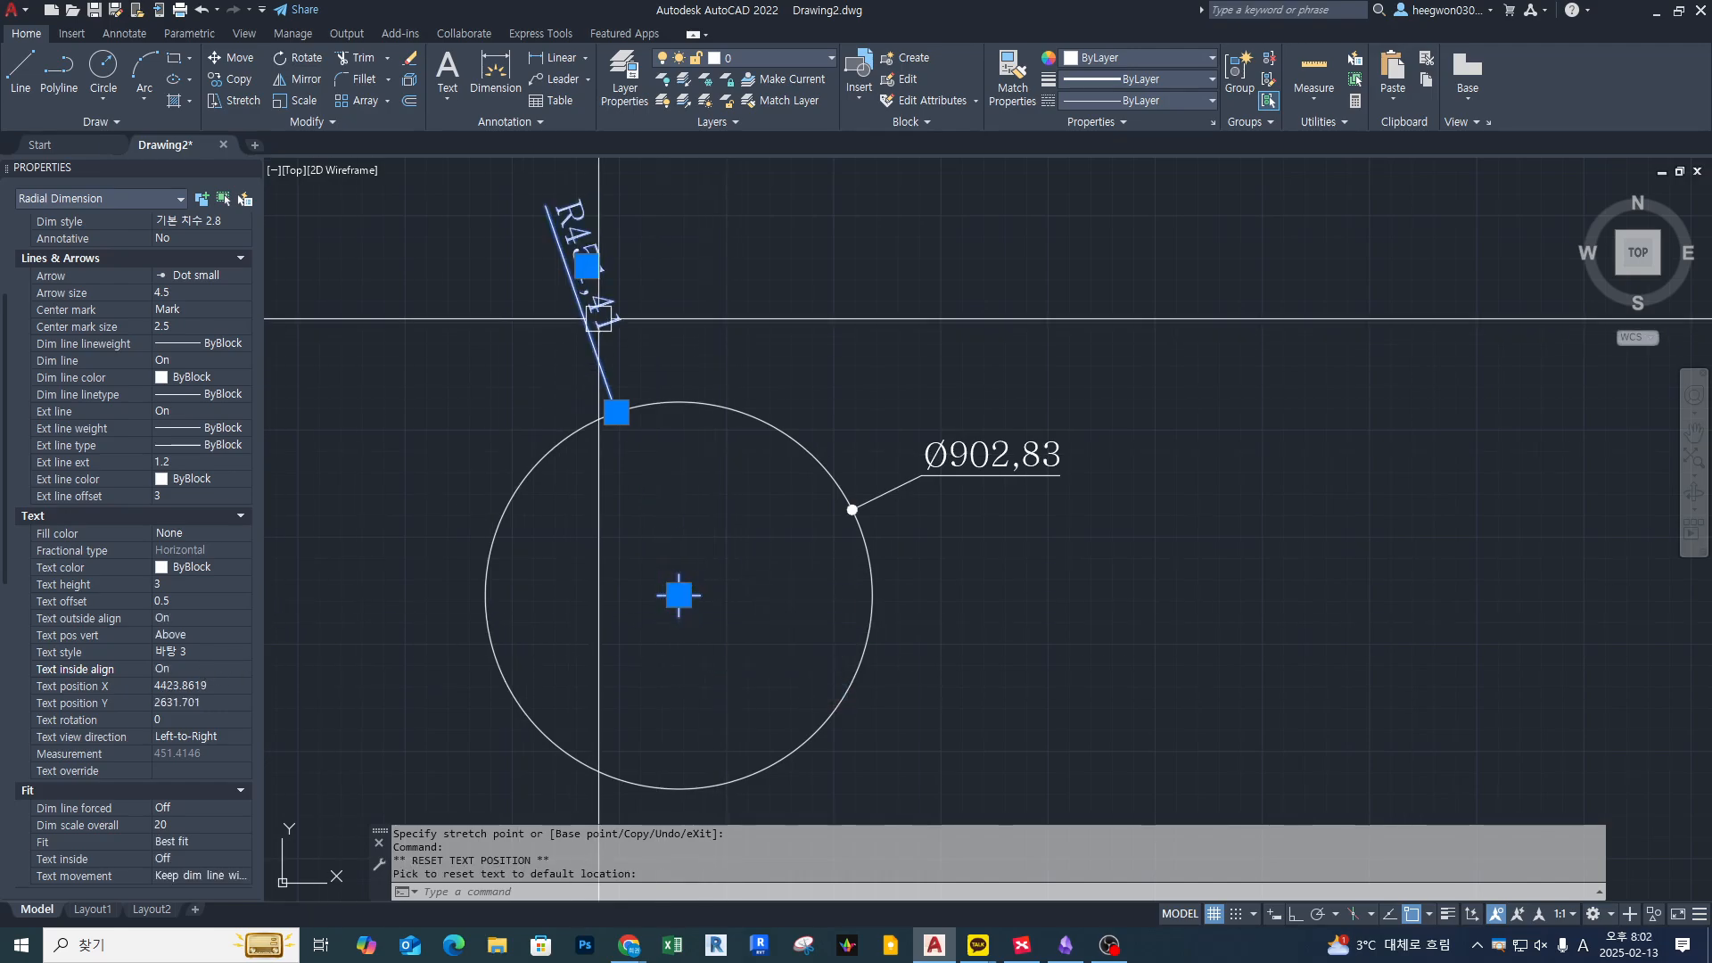
Stretch the radius dimension text from outside the circle to a point inside, slightly up and left of the center
click(587, 265)
click(666, 551)
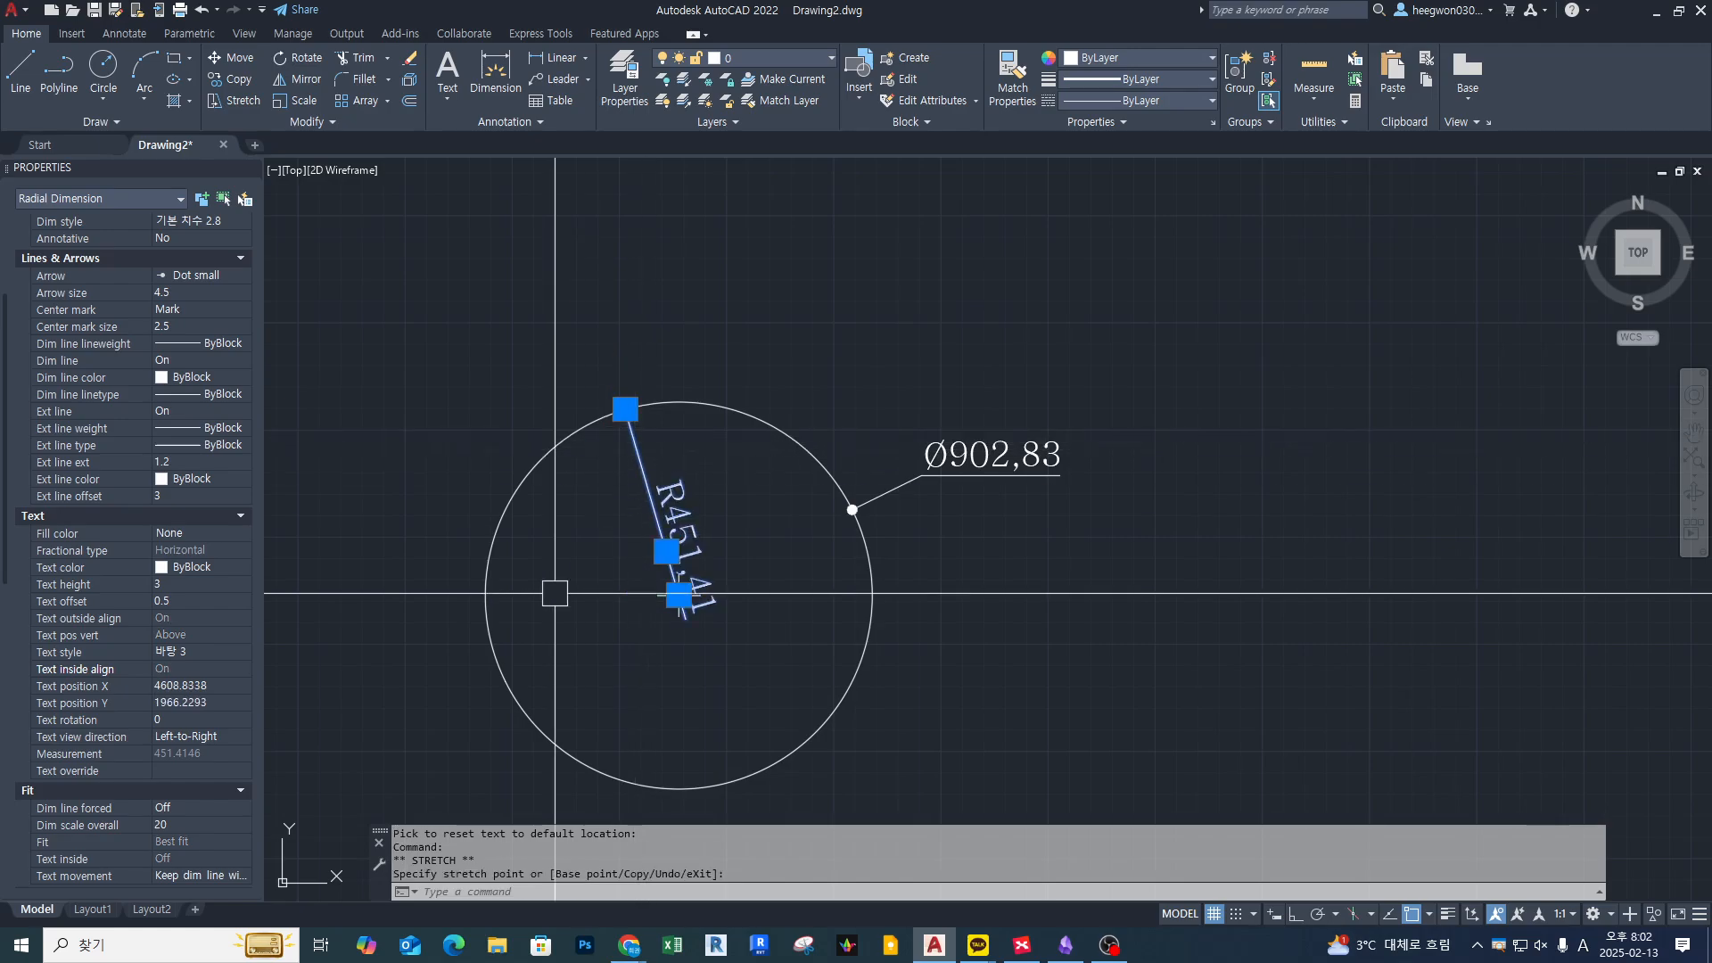